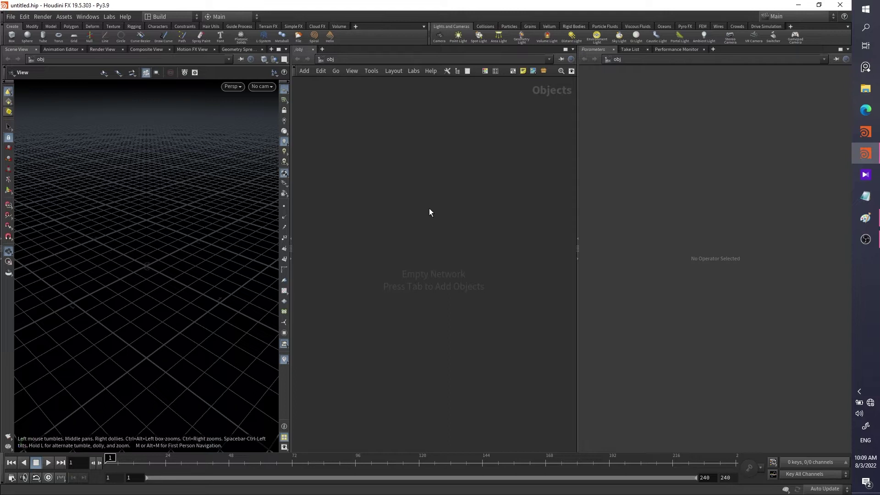
Create a Geometry object in the empty scene and go inside its network
{"action": "type", "text": "geo"}
{"action": "key", "text": "Return"}
{"action": "left_click", "coordinate": [429, 213]}
{"action": "key", "text": "Return"}
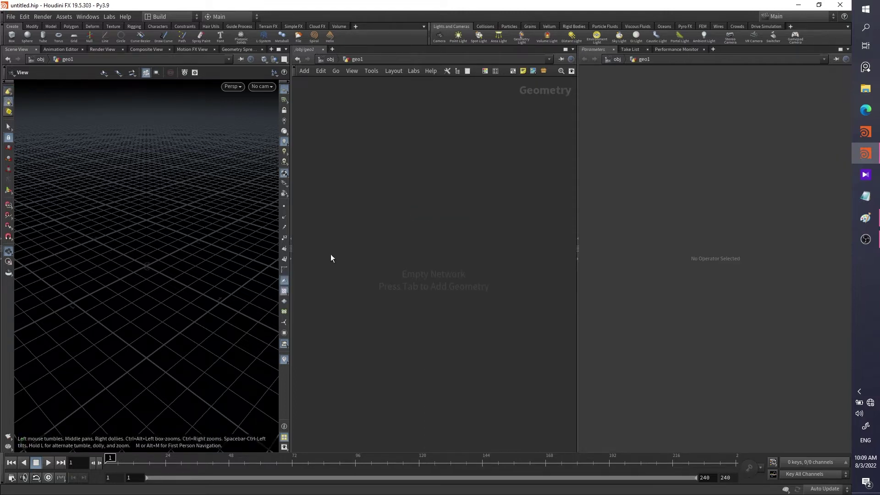
Switch to Paint with its blank canvas and collapse the ribbon
{"action": "left_click", "coordinate": [865, 28]}
{"action": "left_click", "coordinate": [700, 70]}
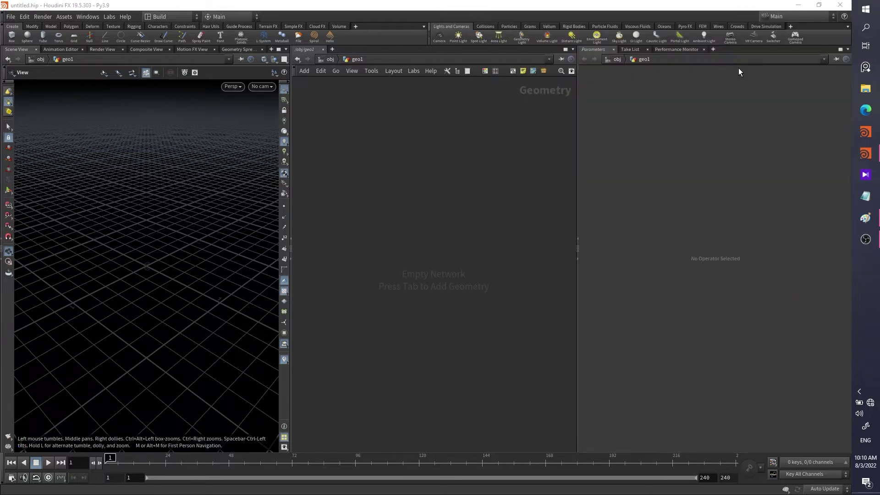
{"action": "left_click", "coordinate": [449, 65]}
{"action": "double_click", "coordinate": [105, 53]}
Handwrite the Fibonacci sequence 1, 1, 2, 3, 5, 8, 13, 21 in red across the canvas, ending with dots
{"action": "left_click_drag", "start_coordinate": [115, 95], "coordinate": [118, 139]}
{"action": "left_click_drag", "start_coordinate": [168, 89], "coordinate": [169, 133]}
{"action": "mouse_move", "coordinate": [225, 98]}
{"action": "left_mouse_down"}
{"action": "mouse_move", "coordinate": [224, 131]}
{"action": "mouse_move", "coordinate": [239, 131]}
{"action": "left_mouse_up"}
{"action": "mouse_move", "coordinate": [285, 99]}
{"action": "left_mouse_down"}
{"action": "mouse_move", "coordinate": [305, 121]}
{"action": "mouse_move", "coordinate": [284, 147]}
{"action": "left_mouse_up"}
{"action": "mouse_move", "coordinate": [364, 88]}
{"action": "left_mouse_down"}
{"action": "mouse_move", "coordinate": [363, 140]}
{"action": "mouse_move", "coordinate": [375, 94]}
{"action": "left_mouse_up"}
{"action": "mouse_move", "coordinate": [440, 107]}
{"action": "left_mouse_down"}
{"action": "mouse_move", "coordinate": [444, 94]}
{"action": "mouse_move", "coordinate": [437, 106]}
{"action": "left_mouse_up"}
{"action": "mouse_move", "coordinate": [517, 97]}
{"action": "left_mouse_down"}
{"action": "mouse_move", "coordinate": [517, 145]}
{"action": "mouse_move", "coordinate": [557, 98]}
{"action": "mouse_move", "coordinate": [540, 136]}
{"action": "left_mouse_up"}
{"action": "mouse_move", "coordinate": [599, 102]}
{"action": "left_mouse_down"}
{"action": "mouse_move", "coordinate": [608, 98]}
{"action": "mouse_move", "coordinate": [626, 135]}
{"action": "left_mouse_up"}
{"action": "left_click_drag", "start_coordinate": [633, 90], "coordinate": [639, 135]}
{"action": "left_click", "coordinate": [679, 117]}
{"action": "left_click_drag", "start_coordinate": [711, 114], "coordinate": [714, 113]}
{"action": "left_click_drag", "start_coordinate": [734, 112], "coordinate": [740, 109]}
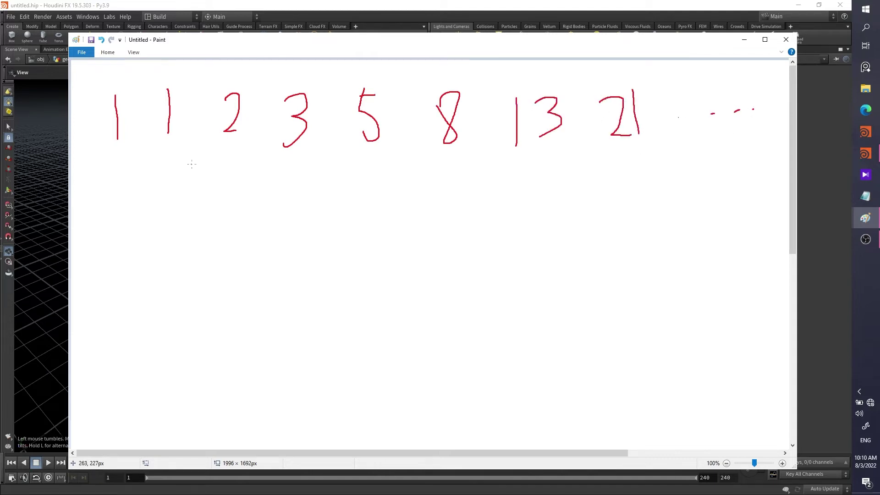
Draw a mark under the 2 and curved brackets joining neighbouring numbers from the first 1 to the 5
{"action": "mouse_move", "coordinate": [228, 154]}
{"action": "left_mouse_down"}
{"action": "mouse_move", "coordinate": [230, 170]}
{"action": "mouse_move", "coordinate": [220, 166]}
{"action": "mouse_move", "coordinate": [226, 155]}
{"action": "mouse_move", "coordinate": [215, 168]}
{"action": "left_mouse_up"}
{"action": "mouse_move", "coordinate": [115, 158]}
{"action": "left_mouse_down"}
{"action": "mouse_move", "coordinate": [145, 165]}
{"action": "mouse_move", "coordinate": [181, 146]}
{"action": "left_mouse_up"}
{"action": "mouse_move", "coordinate": [147, 170]}
{"action": "left_mouse_down"}
{"action": "mouse_move", "coordinate": [148, 183]}
{"action": "mouse_move", "coordinate": [208, 161]}
{"action": "mouse_move", "coordinate": [189, 199]}
{"action": "mouse_move", "coordinate": [245, 182]}
{"action": "left_mouse_up"}
{"action": "mouse_move", "coordinate": [204, 194]}
{"action": "left_mouse_down"}
{"action": "mouse_move", "coordinate": [209, 204]}
{"action": "mouse_move", "coordinate": [283, 172]}
{"action": "mouse_move", "coordinate": [251, 193]}
{"action": "mouse_move", "coordinate": [339, 187]}
{"action": "mouse_move", "coordinate": [364, 161]}
{"action": "left_mouse_up"}
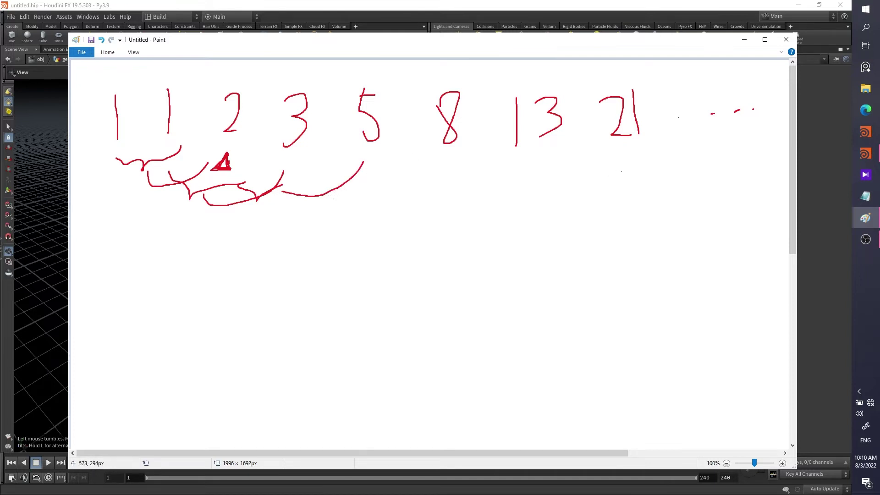
Sketch a large square below the number sequence
{"action": "scroll", "coordinate": [256, 228], "scroll_direction": "down", "scroll_amount": 2}
{"action": "scroll", "coordinate": [255, 228], "scroll_direction": "up", "scroll_amount": 2}
{"action": "scroll", "coordinate": [256, 229], "scroll_direction": "down", "scroll_amount": 2}
{"action": "mouse_move", "coordinate": [145, 159]}
{"action": "left_mouse_down"}
{"action": "mouse_move", "coordinate": [347, 301]}
{"action": "mouse_move", "coordinate": [349, 333]}
{"action": "mouse_move", "coordinate": [127, 316]}
{"action": "mouse_move", "coordinate": [350, 324]}
{"action": "left_mouse_up"}
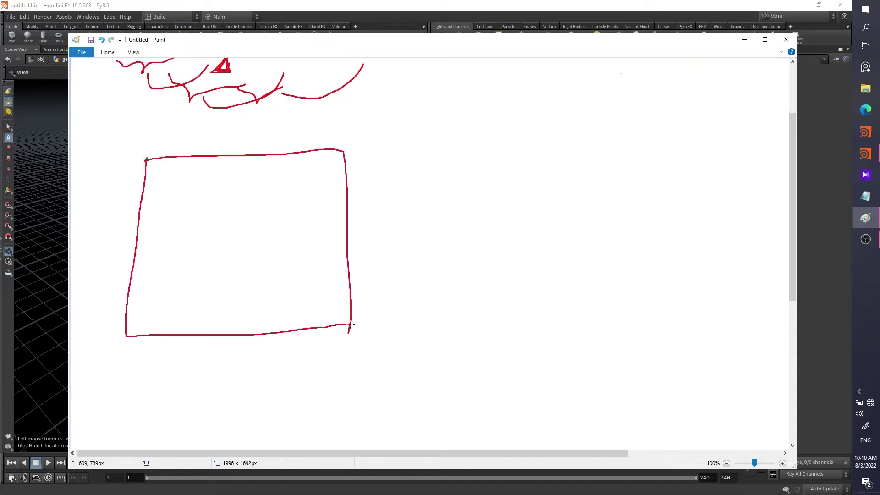
Draw an arrow pointing at the square's upper right corner and split the square in two with a vertical line
{"action": "left_click_drag", "start_coordinate": [418, 113], "coordinate": [378, 161]}
{"action": "mouse_move", "coordinate": [374, 135]}
{"action": "left_mouse_down"}
{"action": "mouse_move", "coordinate": [373, 155]}
{"action": "mouse_move", "coordinate": [391, 164]}
{"action": "mouse_move", "coordinate": [372, 173]}
{"action": "left_mouse_up"}
{"action": "mouse_move", "coordinate": [367, 142]}
{"action": "left_mouse_down"}
{"action": "mouse_move", "coordinate": [365, 162]}
{"action": "mouse_move", "coordinate": [327, 165]}
{"action": "left_mouse_up"}
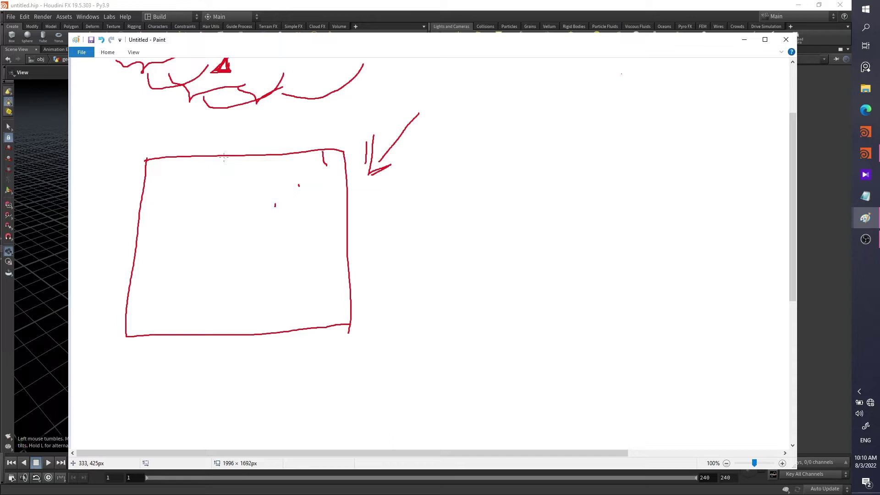
{"action": "left_click_drag", "start_coordinate": [224, 163], "coordinate": [237, 338]}
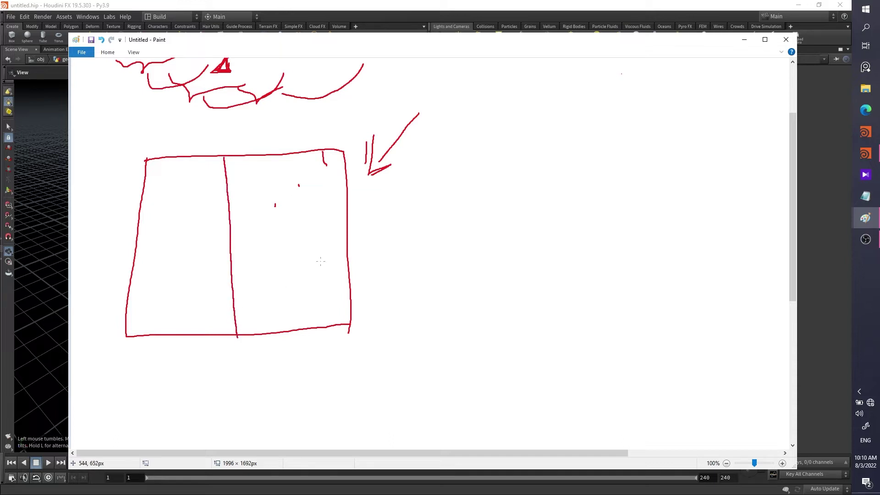
Draw a downward arrow from the square's right part to a smaller rectangle below it
{"action": "scroll", "coordinate": [321, 266], "scroll_direction": "down", "scroll_amount": 2}
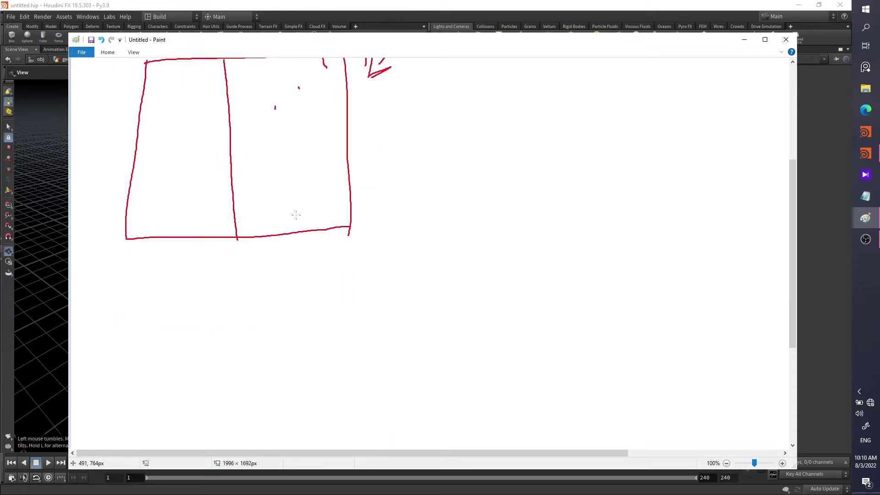
{"action": "scroll", "coordinate": [304, 187], "scroll_direction": "up", "scroll_amount": 2}
{"action": "scroll", "coordinate": [275, 202], "scroll_direction": "down", "scroll_amount": 2}
{"action": "mouse_move", "coordinate": [313, 228]}
{"action": "left_mouse_down"}
{"action": "mouse_move", "coordinate": [314, 252]}
{"action": "mouse_move", "coordinate": [328, 260]}
{"action": "left_mouse_up"}
{"action": "mouse_move", "coordinate": [262, 276]}
{"action": "left_mouse_down"}
{"action": "mouse_move", "coordinate": [254, 339]}
{"action": "mouse_move", "coordinate": [370, 266]}
{"action": "mouse_move", "coordinate": [370, 337]}
{"action": "left_mouse_up"}
{"action": "left_click_drag", "start_coordinate": [259, 336], "coordinate": [371, 331]}
Draw an arrow from the second-level rectangle down to a still smaller box
{"action": "scroll", "coordinate": [309, 248], "scroll_direction": "down", "scroll_amount": 2}
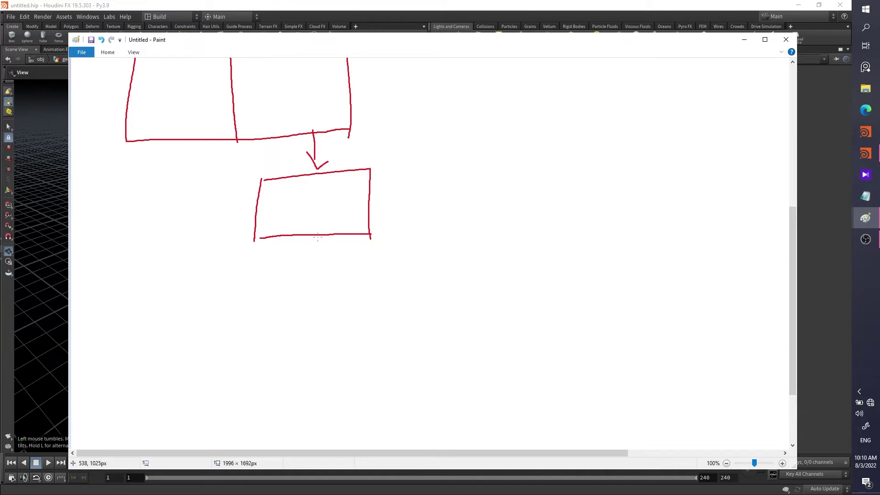
{"action": "mouse_move", "coordinate": [318, 237]}
{"action": "left_mouse_down"}
{"action": "mouse_move", "coordinate": [325, 280]}
{"action": "mouse_move", "coordinate": [296, 327]}
{"action": "left_mouse_up"}
{"action": "mouse_move", "coordinate": [302, 292]}
{"action": "left_mouse_down"}
{"action": "mouse_move", "coordinate": [337, 290]}
{"action": "mouse_move", "coordinate": [346, 329]}
{"action": "left_mouse_up"}
{"action": "left_click_drag", "start_coordinate": [295, 327], "coordinate": [334, 328]}
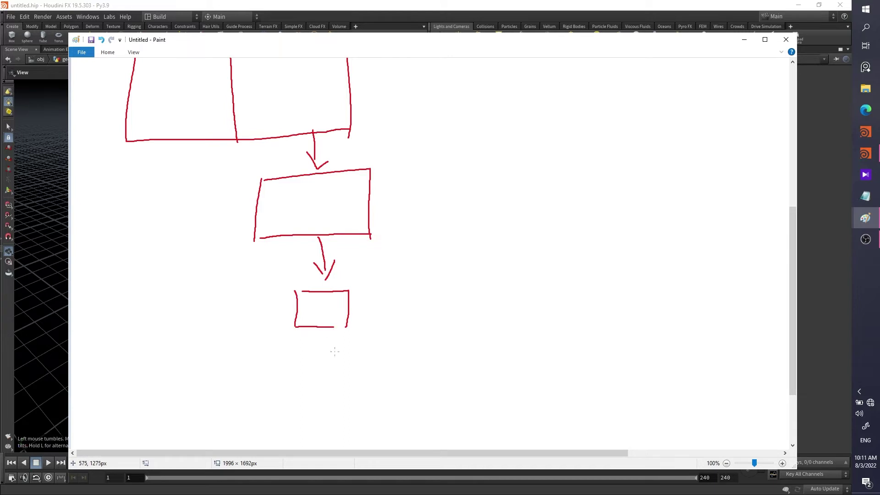
Retrace the large square's lower edge and draw a long arrow from it to a second small box on the third level
{"action": "scroll", "coordinate": [326, 344], "scroll_direction": "up", "scroll_amount": 3}
{"action": "scroll", "coordinate": [271, 266], "scroll_direction": "down", "scroll_amount": 3}
{"action": "left_click_drag", "start_coordinate": [221, 139], "coordinate": [314, 132]}
{"action": "scroll", "coordinate": [252, 117], "scroll_direction": "up", "scroll_amount": 5}
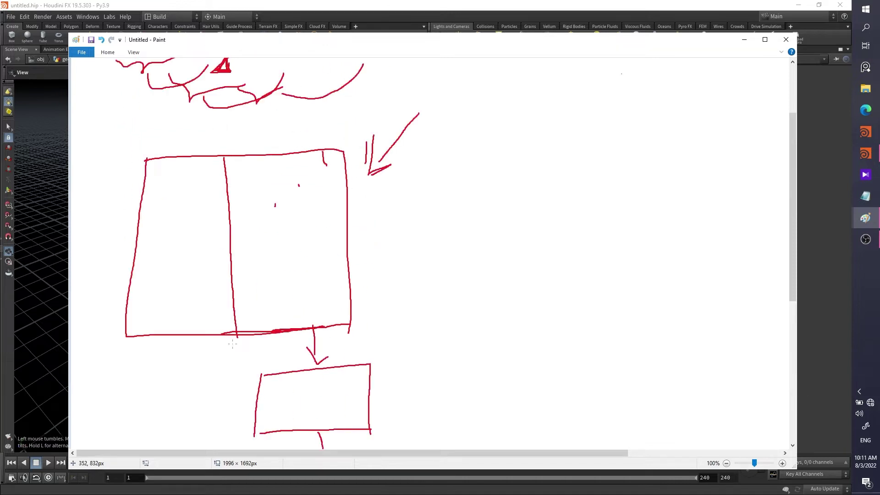
{"action": "scroll", "coordinate": [232, 339], "scroll_direction": "down", "scroll_amount": 3}
{"action": "left_click_drag", "start_coordinate": [263, 239], "coordinate": [223, 374]}
{"action": "left_click_drag", "start_coordinate": [218, 349], "coordinate": [239, 362]}
{"action": "mouse_move", "coordinate": [186, 390]}
{"action": "left_mouse_down"}
{"action": "mouse_move", "coordinate": [184, 430]}
{"action": "mouse_move", "coordinate": [212, 388]}
{"action": "mouse_move", "coordinate": [238, 402]}
{"action": "mouse_move", "coordinate": [238, 422]}
{"action": "mouse_move", "coordinate": [192, 429]}
{"action": "mouse_move", "coordinate": [247, 428]}
{"action": "left_mouse_up"}
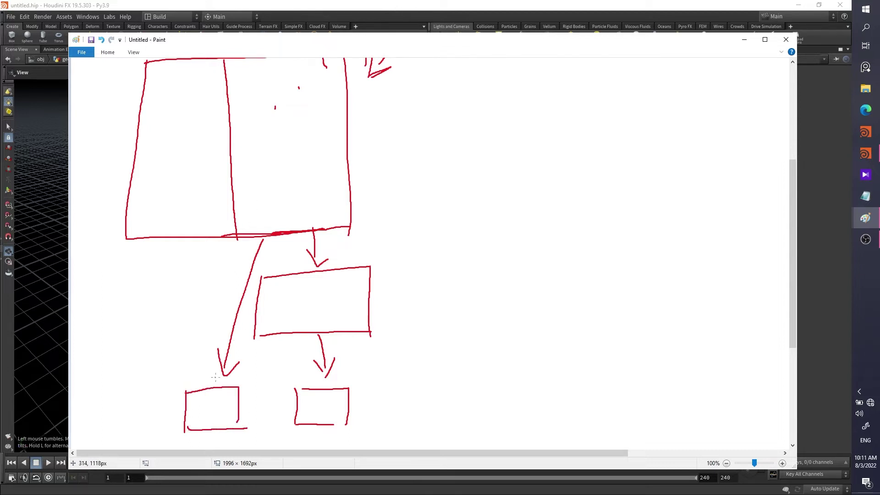
Draw an arrow and an even smaller box beneath each of the two third-level boxes
{"action": "scroll", "coordinate": [253, 376], "scroll_direction": "down", "scroll_amount": 2}
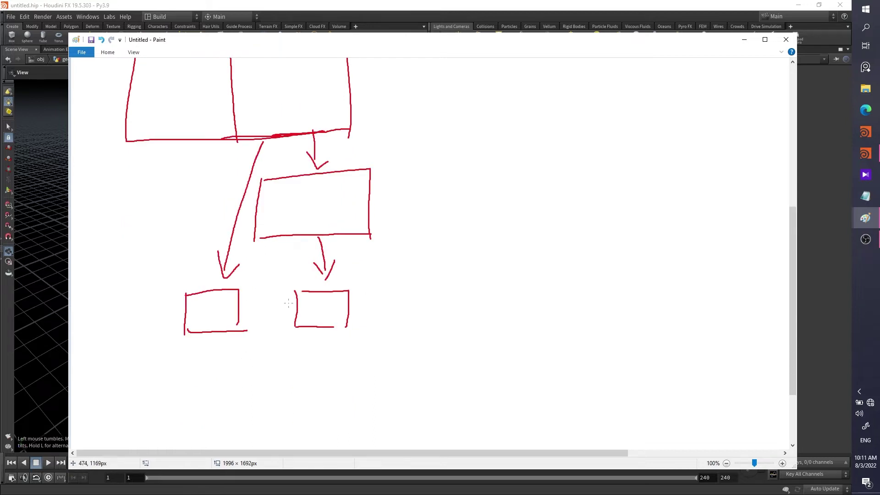
{"action": "scroll", "coordinate": [190, 266], "scroll_direction": "down", "scroll_amount": 2}
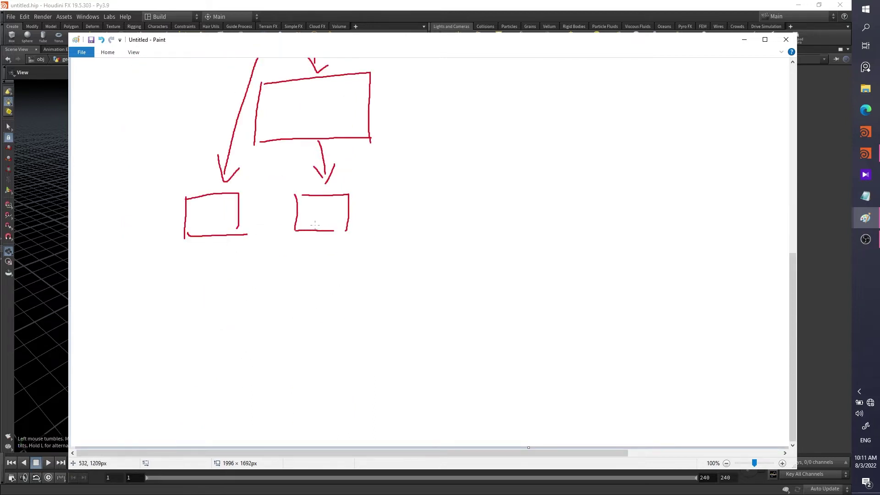
{"action": "mouse_move", "coordinate": [332, 244]}
{"action": "left_mouse_down"}
{"action": "mouse_move", "coordinate": [336, 275]}
{"action": "mouse_move", "coordinate": [347, 270]}
{"action": "mouse_move", "coordinate": [319, 315]}
{"action": "mouse_move", "coordinate": [349, 294]}
{"action": "mouse_move", "coordinate": [350, 322]}
{"action": "left_mouse_up"}
{"action": "mouse_move", "coordinate": [188, 203]}
{"action": "left_mouse_down"}
{"action": "mouse_move", "coordinate": [217, 236]}
{"action": "mouse_move", "coordinate": [240, 234]}
{"action": "mouse_move", "coordinate": [235, 282]}
{"action": "left_mouse_up"}
{"action": "left_click_drag", "start_coordinate": [228, 275], "coordinate": [248, 274]}
{"action": "mouse_move", "coordinate": [215, 301]}
{"action": "left_mouse_down"}
{"action": "mouse_move", "coordinate": [215, 337]}
{"action": "mouse_move", "coordinate": [232, 300]}
{"action": "mouse_move", "coordinate": [244, 326]}
{"action": "mouse_move", "coordinate": [235, 324]}
{"action": "mouse_move", "coordinate": [255, 321]}
{"action": "left_mouse_up"}
Outline the second-level rectangle again and draw a long arrow from it to a new small box on the fourth level
{"action": "scroll", "coordinate": [302, 313], "scroll_direction": "up", "scroll_amount": 2}
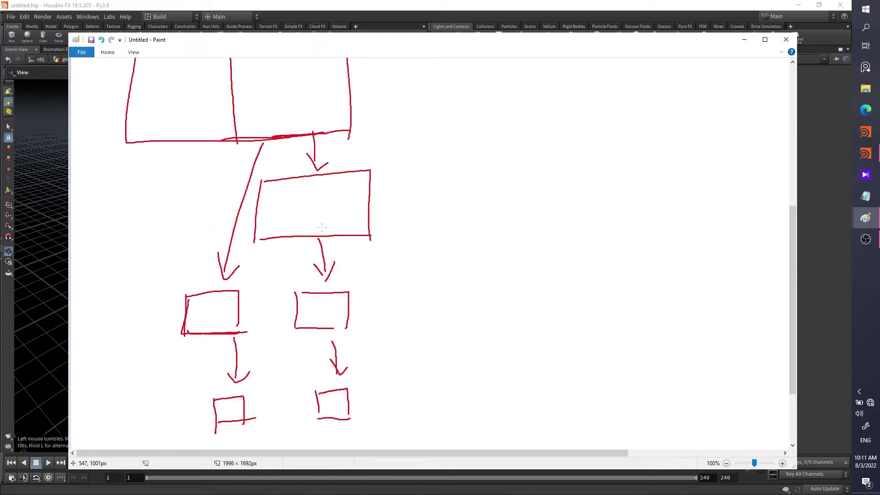
{"action": "mouse_move", "coordinate": [263, 178]}
{"action": "left_mouse_down"}
{"action": "mouse_move", "coordinate": [254, 231]}
{"action": "mouse_move", "coordinate": [361, 222]}
{"action": "mouse_move", "coordinate": [252, 176]}
{"action": "left_mouse_up"}
{"action": "mouse_move", "coordinate": [374, 238]}
{"action": "left_mouse_down"}
{"action": "mouse_move", "coordinate": [423, 328]}
{"action": "mouse_move", "coordinate": [425, 353]}
{"action": "left_mouse_up"}
{"action": "left_click_drag", "start_coordinate": [438, 329], "coordinate": [424, 355]}
{"action": "left_click_drag", "start_coordinate": [412, 371], "coordinate": [413, 390]}
{"action": "mouse_move", "coordinate": [414, 367]}
{"action": "left_mouse_down"}
{"action": "mouse_move", "coordinate": [432, 370]}
{"action": "mouse_move", "coordinate": [436, 398]}
{"action": "mouse_move", "coordinate": [416, 369]}
{"action": "left_mouse_up"}
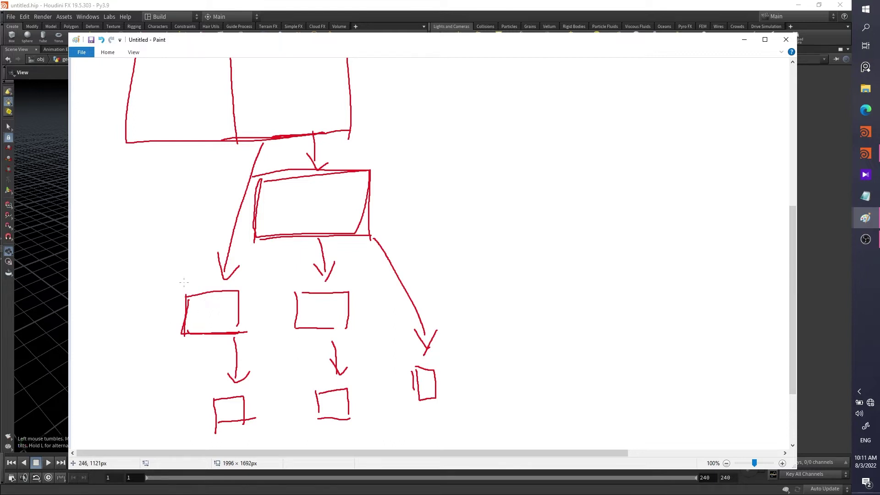
Number the diagram's four levels 1, 2, 3 and 4 along its left side
{"action": "left_click_drag", "start_coordinate": [95, 86], "coordinate": [90, 151]}
{"action": "left_click_drag", "start_coordinate": [90, 205], "coordinate": [127, 235]}
{"action": "mouse_move", "coordinate": [101, 286]}
{"action": "left_mouse_down"}
{"action": "mouse_move", "coordinate": [125, 300]}
{"action": "mouse_move", "coordinate": [103, 333]}
{"action": "left_mouse_up"}
{"action": "mouse_move", "coordinate": [103, 376]}
{"action": "left_mouse_down"}
{"action": "mouse_move", "coordinate": [94, 397]}
{"action": "mouse_move", "coordinate": [107, 411]}
{"action": "mouse_move", "coordinate": [102, 425]}
{"action": "left_mouse_up"}
Outline the pair of boxes on levels 3 and 4 and connect the two groups with a curved arrow
{"action": "mouse_move", "coordinate": [192, 297]}
{"action": "left_mouse_down"}
{"action": "mouse_move", "coordinate": [186, 329]}
{"action": "mouse_move", "coordinate": [341, 280]}
{"action": "mouse_move", "coordinate": [281, 335]}
{"action": "mouse_move", "coordinate": [196, 316]}
{"action": "mouse_move", "coordinate": [195, 298]}
{"action": "left_mouse_up"}
{"action": "mouse_move", "coordinate": [340, 324]}
{"action": "left_mouse_down"}
{"action": "mouse_move", "coordinate": [362, 339]}
{"action": "mouse_move", "coordinate": [357, 366]}
{"action": "mouse_move", "coordinate": [370, 360]}
{"action": "left_mouse_up"}
{"action": "mouse_move", "coordinate": [190, 402]}
{"action": "left_mouse_down"}
{"action": "mouse_move", "coordinate": [196, 426]}
{"action": "mouse_move", "coordinate": [293, 378]}
{"action": "mouse_move", "coordinate": [361, 421]}
{"action": "left_mouse_up"}
{"action": "mouse_move", "coordinate": [200, 433]}
{"action": "left_mouse_down"}
{"action": "mouse_move", "coordinate": [351, 419]}
{"action": "mouse_move", "coordinate": [354, 380]}
{"action": "mouse_move", "coordinate": [198, 408]}
{"action": "mouse_move", "coordinate": [339, 419]}
{"action": "left_mouse_up"}
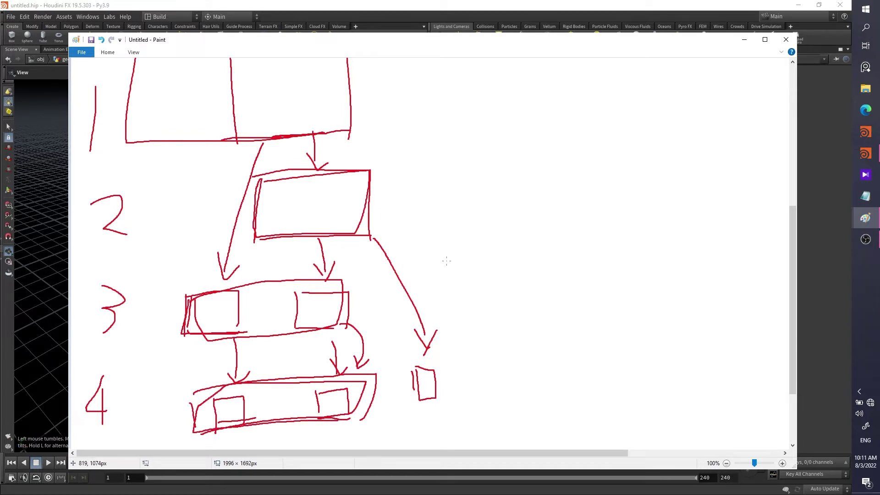
Retrace level 2's rectangle, its long arrow and the small level 4 box that the arrow points to
{"action": "mouse_move", "coordinate": [261, 182]}
{"action": "left_mouse_down"}
{"action": "mouse_move", "coordinate": [255, 225]}
{"action": "mouse_move", "coordinate": [368, 177]}
{"action": "mouse_move", "coordinate": [275, 235]}
{"action": "left_mouse_up"}
{"action": "left_click_drag", "start_coordinate": [378, 231], "coordinate": [426, 354]}
{"action": "mouse_move", "coordinate": [414, 403]}
{"action": "left_mouse_down"}
{"action": "mouse_move", "coordinate": [436, 372]}
{"action": "mouse_move", "coordinate": [420, 401]}
{"action": "left_mouse_up"}
Draw a line along the lower edge of the square's right part and retrace the arrow leading to level 2
{"action": "scroll", "coordinate": [278, 304], "scroll_direction": "up", "scroll_amount": 6}
{"action": "scroll", "coordinate": [295, 362], "scroll_direction": "down", "scroll_amount": 4}
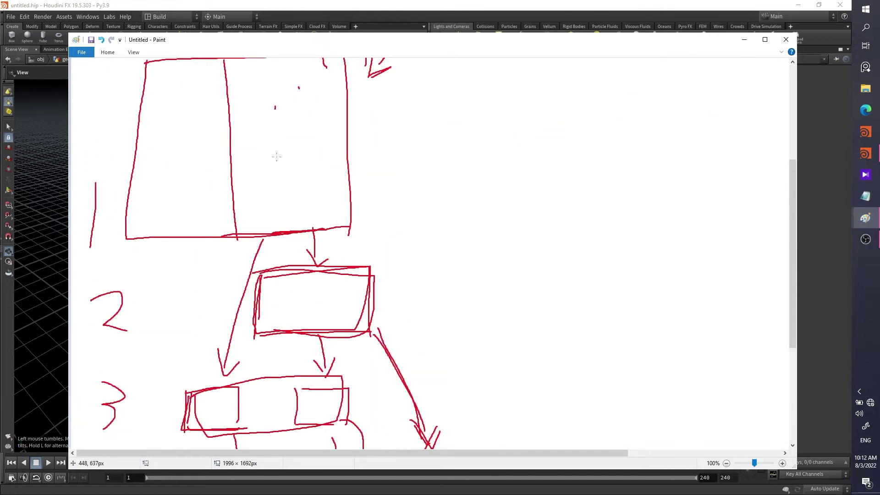
{"action": "scroll", "coordinate": [304, 249], "scroll_direction": "down", "scroll_amount": 2}
{"action": "scroll", "coordinate": [289, 165], "scroll_direction": "up", "scroll_amount": 2}
{"action": "left_click_drag", "start_coordinate": [224, 225], "coordinate": [333, 221]}
{"action": "scroll", "coordinate": [297, 294], "scroll_direction": "down", "scroll_amount": 2}
{"action": "left_click_drag", "start_coordinate": [317, 150], "coordinate": [315, 165]}
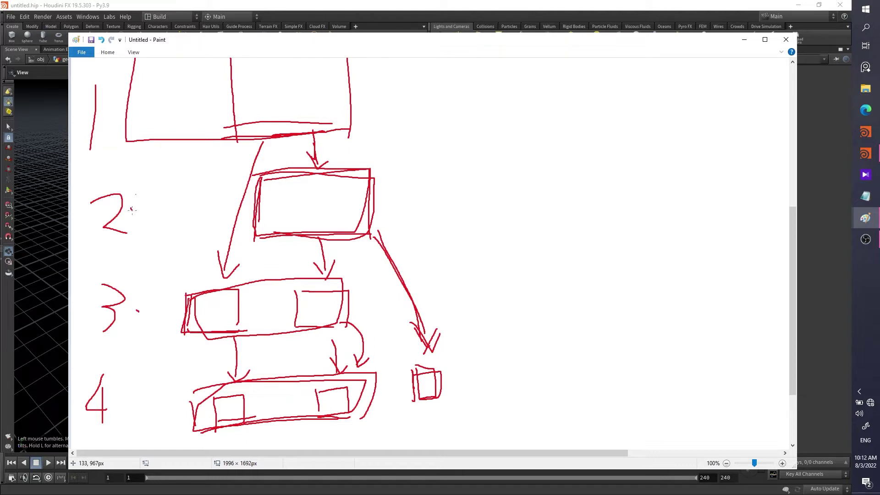
Outline all three level 4 boxes and add level 5 below with a connecting arrow and three 1 marks
{"action": "scroll", "coordinate": [161, 326], "scroll_direction": "down", "scroll_amount": 2}
{"action": "mouse_move", "coordinate": [103, 369]}
{"action": "left_mouse_down"}
{"action": "mouse_move", "coordinate": [118, 411]}
{"action": "mouse_move", "coordinate": [109, 419]}
{"action": "mouse_move", "coordinate": [129, 373]}
{"action": "left_mouse_up"}
{"action": "mouse_move", "coordinate": [184, 289]}
{"action": "left_mouse_down"}
{"action": "mouse_move", "coordinate": [194, 329]}
{"action": "mouse_move", "coordinate": [375, 285]}
{"action": "mouse_move", "coordinate": [441, 316]}
{"action": "mouse_move", "coordinate": [201, 334]}
{"action": "left_mouse_up"}
{"action": "mouse_move", "coordinate": [414, 318]}
{"action": "left_mouse_down"}
{"action": "mouse_move", "coordinate": [422, 342]}
{"action": "mouse_move", "coordinate": [413, 378]}
{"action": "left_mouse_up"}
{"action": "left_click_drag", "start_coordinate": [409, 364], "coordinate": [426, 364]}
{"action": "left_click_drag", "start_coordinate": [239, 389], "coordinate": [238, 414]}
{"action": "left_click_drag", "start_coordinate": [342, 383], "coordinate": [342, 406]}
{"action": "left_click_drag", "start_coordinate": [417, 390], "coordinate": [419, 406]}
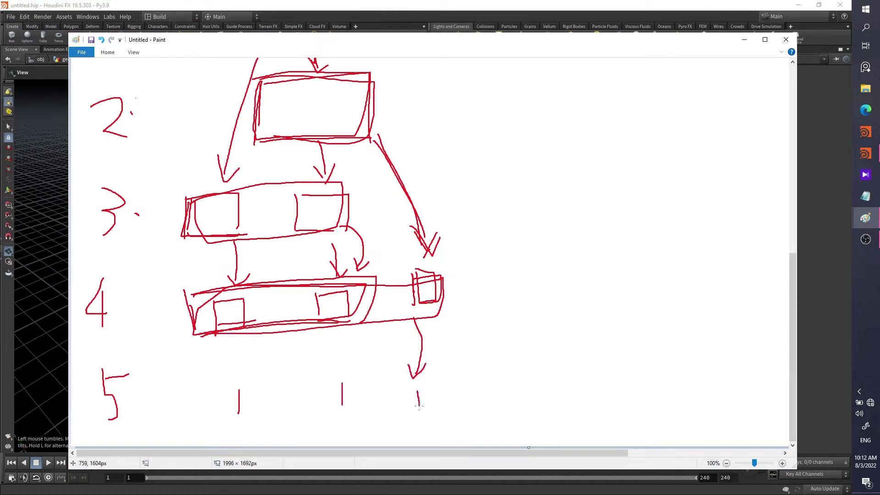
Draw a long arrow from outlined level 3 to two more 1 marks on level 5 and underline both groups of marks
{"action": "left_click_drag", "start_coordinate": [205, 186], "coordinate": [196, 228]}
{"action": "left_click_drag", "start_coordinate": [212, 185], "coordinate": [216, 248]}
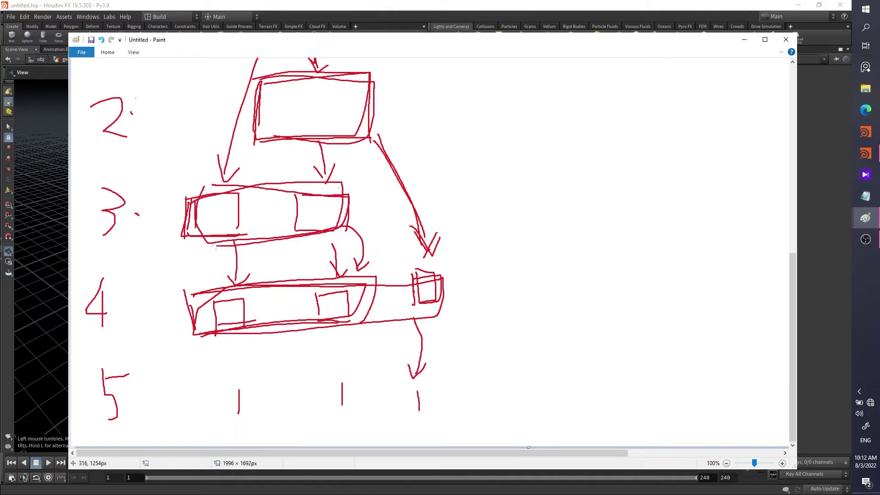
{"action": "mouse_move", "coordinate": [349, 208]}
{"action": "left_mouse_down"}
{"action": "mouse_move", "coordinate": [577, 347]}
{"action": "mouse_move", "coordinate": [595, 320]}
{"action": "left_mouse_up"}
{"action": "left_click_drag", "start_coordinate": [519, 376], "coordinate": [519, 392]}
{"action": "left_click_drag", "start_coordinate": [590, 376], "coordinate": [588, 394]}
{"action": "left_click_drag", "start_coordinate": [502, 415], "coordinate": [605, 410]}
{"action": "left_click_drag", "start_coordinate": [238, 415], "coordinate": [438, 416]}
Write the piece counts 5, 3, 2, 1 and 1 beside levels 5 to 1, with connecting lines for the upper three
{"action": "mouse_move", "coordinate": [703, 353]}
{"action": "left_mouse_down"}
{"action": "mouse_move", "coordinate": [684, 405]}
{"action": "mouse_move", "coordinate": [722, 366]}
{"action": "left_mouse_up"}
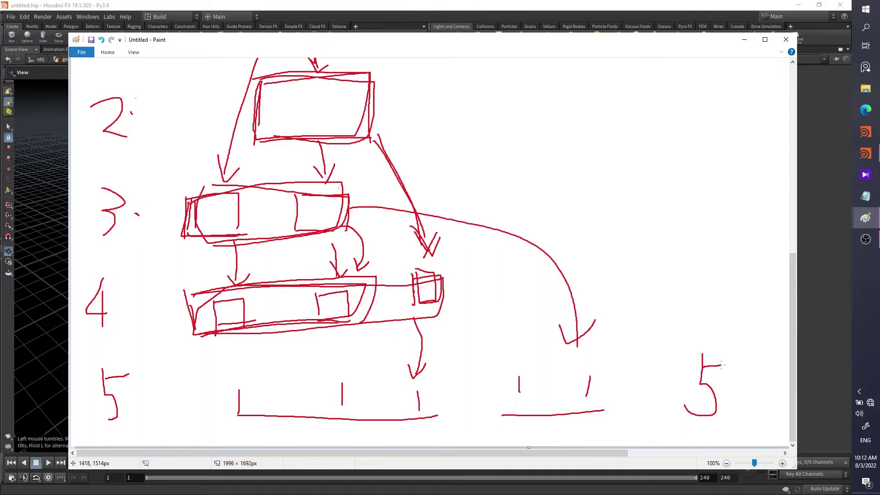
{"action": "mouse_move", "coordinate": [672, 273]}
{"action": "left_mouse_down"}
{"action": "mouse_move", "coordinate": [704, 294]}
{"action": "mouse_move", "coordinate": [655, 317]}
{"action": "left_mouse_up"}
{"action": "left_click_drag", "start_coordinate": [374, 200], "coordinate": [573, 195]}
{"action": "mouse_move", "coordinate": [639, 183]}
{"action": "left_mouse_down"}
{"action": "mouse_move", "coordinate": [657, 180]}
{"action": "mouse_move", "coordinate": [703, 216]}
{"action": "left_mouse_up"}
{"action": "scroll", "coordinate": [388, 257], "scroll_direction": "up", "scroll_amount": 4}
{"action": "left_click_drag", "start_coordinate": [397, 279], "coordinate": [563, 287]}
{"action": "left_click_drag", "start_coordinate": [644, 263], "coordinate": [637, 299]}
{"action": "left_click_drag", "start_coordinate": [309, 140], "coordinate": [545, 146]}
{"action": "left_click_drag", "start_coordinate": [621, 136], "coordinate": [615, 186]}
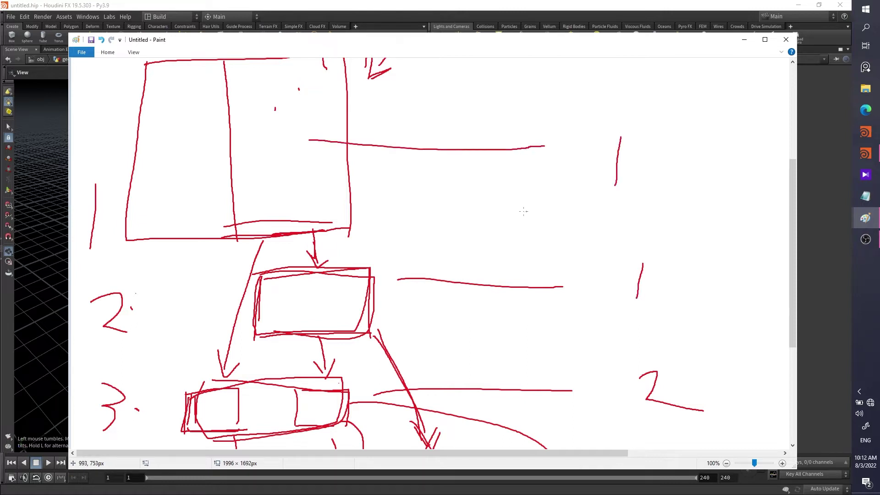
Outline the left part of the large square and write 0 inside it
{"action": "scroll", "coordinate": [524, 212], "scroll_direction": "up", "scroll_amount": 4}
{"action": "mouse_move", "coordinate": [140, 262]}
{"action": "left_mouse_down"}
{"action": "mouse_move", "coordinate": [117, 415]}
{"action": "mouse_move", "coordinate": [188, 256]}
{"action": "mouse_move", "coordinate": [177, 441]}
{"action": "mouse_move", "coordinate": [144, 419]}
{"action": "left_mouse_up"}
{"action": "left_click_drag", "start_coordinate": [173, 310], "coordinate": [197, 305]}
{"action": "scroll", "coordinate": [350, 330], "scroll_direction": "down", "scroll_amount": 8}
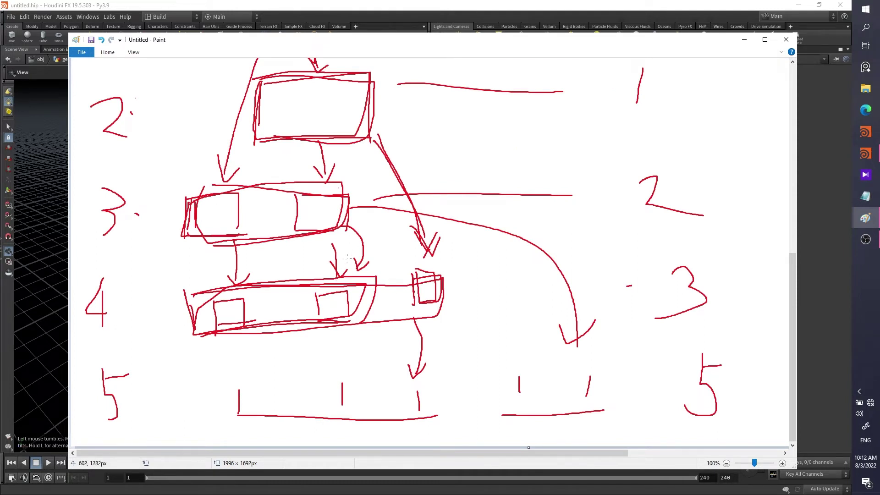
Enlarge the canvas to 2484 × 2964 px and show it at 50% zoom
{"action": "scroll", "coordinate": [347, 259], "scroll_direction": "down", "scroll_amount": 3, "text": "ctrl"}
{"action": "mouse_move", "coordinate": [302, 255]}
{"action": "left_mouse_down"}
{"action": "mouse_move", "coordinate": [335, 361]}
{"action": "mouse_move", "coordinate": [357, 400]}
{"action": "left_mouse_up"}
{"action": "scroll", "coordinate": [173, 258], "scroll_direction": "up", "scroll_amount": 1, "text": "ctrl"}
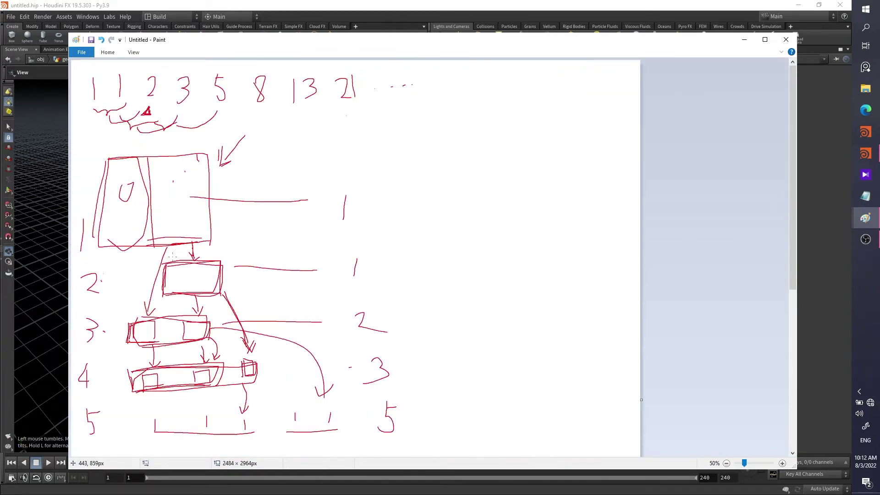
Draw an arrow from level 3's left box to an extra small box beside level 4
{"action": "scroll", "coordinate": [173, 255], "scroll_direction": "down", "scroll_amount": 3}
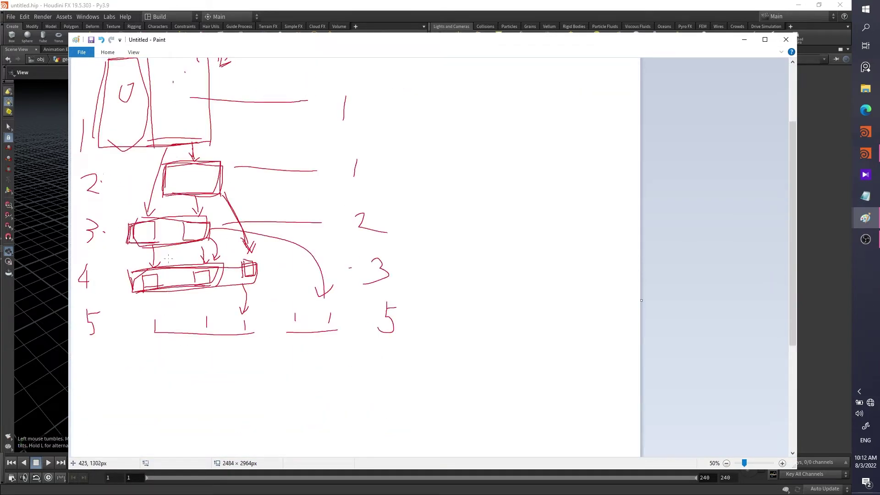
{"action": "mouse_move", "coordinate": [140, 265]}
{"action": "left_mouse_down"}
{"action": "mouse_move", "coordinate": [213, 264]}
{"action": "mouse_move", "coordinate": [179, 285]}
{"action": "left_mouse_up"}
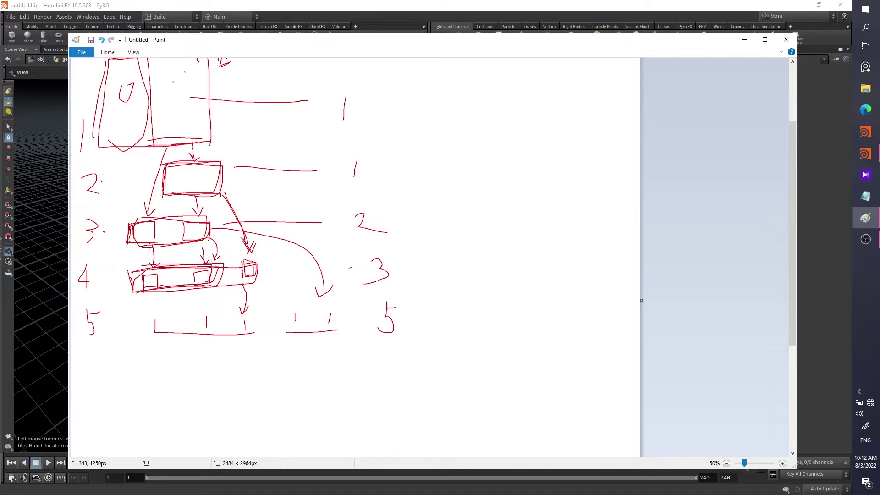
{"action": "mouse_move", "coordinate": [136, 246]}
{"action": "left_mouse_down"}
{"action": "mouse_move", "coordinate": [120, 260]}
{"action": "mouse_move", "coordinate": [119, 284]}
{"action": "left_mouse_up"}
{"action": "mouse_move", "coordinate": [183, 261]}
{"action": "left_mouse_down"}
{"action": "mouse_move", "coordinate": [184, 272]}
{"action": "mouse_move", "coordinate": [195, 266]}
{"action": "mouse_move", "coordinate": [182, 274]}
{"action": "left_mouse_up"}
{"action": "mouse_move", "coordinate": [103, 268]}
{"action": "left_mouse_down"}
{"action": "mouse_move", "coordinate": [120, 270]}
{"action": "mouse_move", "coordinate": [104, 281]}
{"action": "left_mouse_up"}
{"action": "mouse_move", "coordinate": [132, 235]}
{"action": "left_mouse_down"}
{"action": "mouse_move", "coordinate": [127, 252]}
{"action": "mouse_move", "coordinate": [139, 241]}
{"action": "left_mouse_up"}
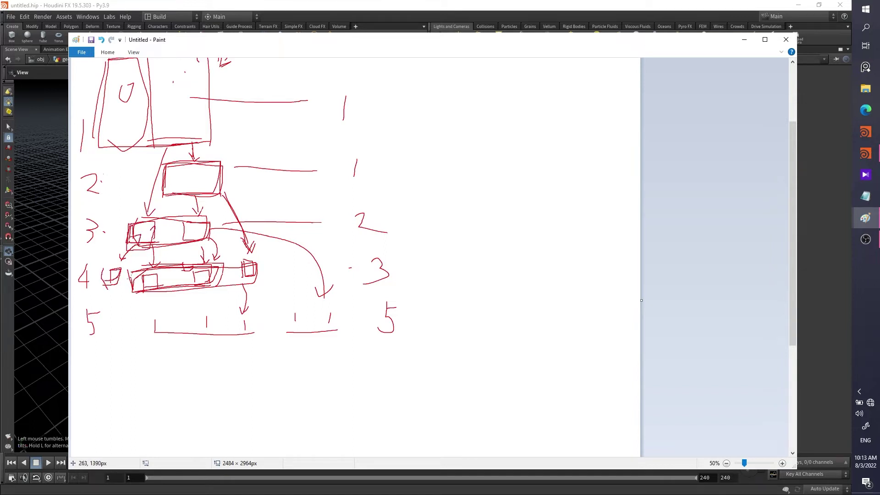
Draw an arrow from the extra level 4 box down to level 5 and add a crossed-out mark there
{"action": "left_click_drag", "start_coordinate": [113, 299], "coordinate": [120, 315]}
{"action": "left_click_drag", "start_coordinate": [112, 271], "coordinate": [116, 275]}
{"action": "left_click_drag", "start_coordinate": [140, 320], "coordinate": [130, 335]}
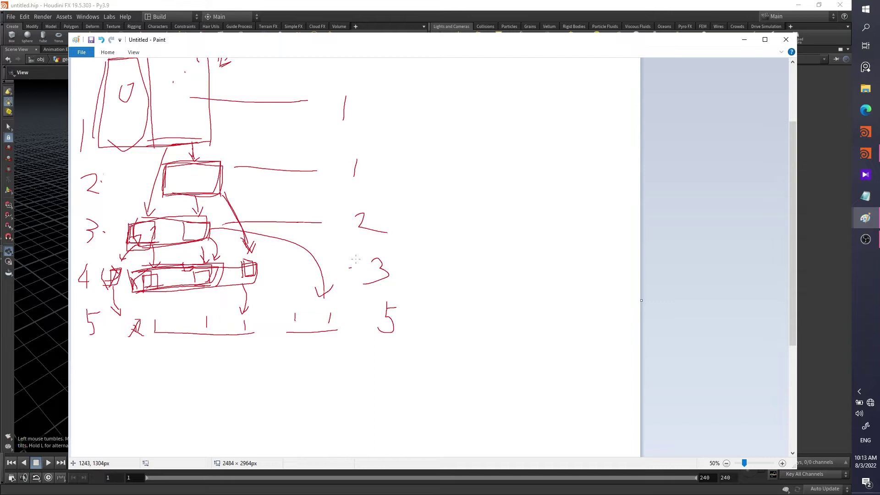
Retrace the arrow toward the large square's corner and minimize the drawing to return to Houdini
{"action": "left_click_drag", "start_coordinate": [409, 46], "coordinate": [470, 48]}
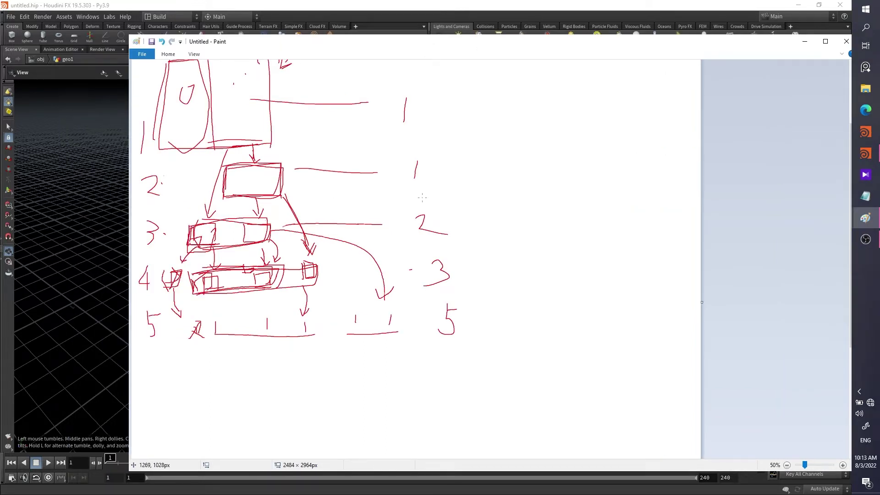
{"action": "scroll", "coordinate": [422, 198], "scroll_direction": "up", "scroll_amount": 3}
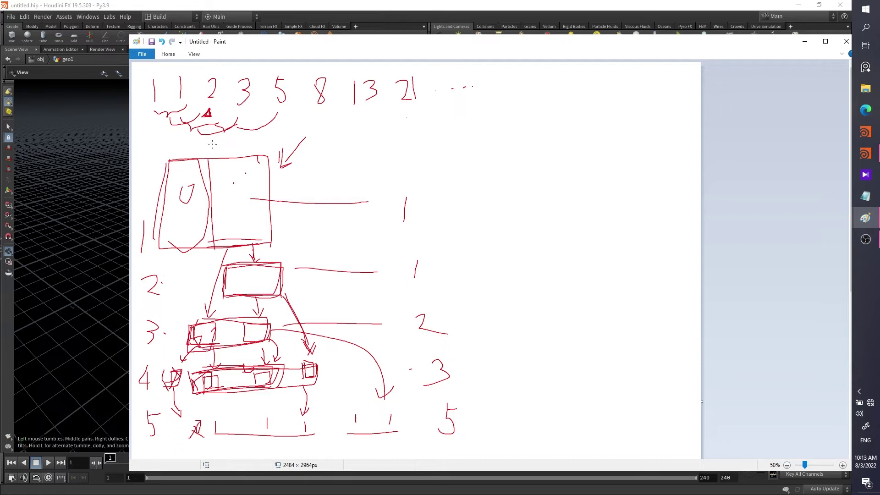
{"action": "left_click_drag", "start_coordinate": [320, 136], "coordinate": [277, 168]}
{"action": "left_click", "coordinate": [805, 41]}
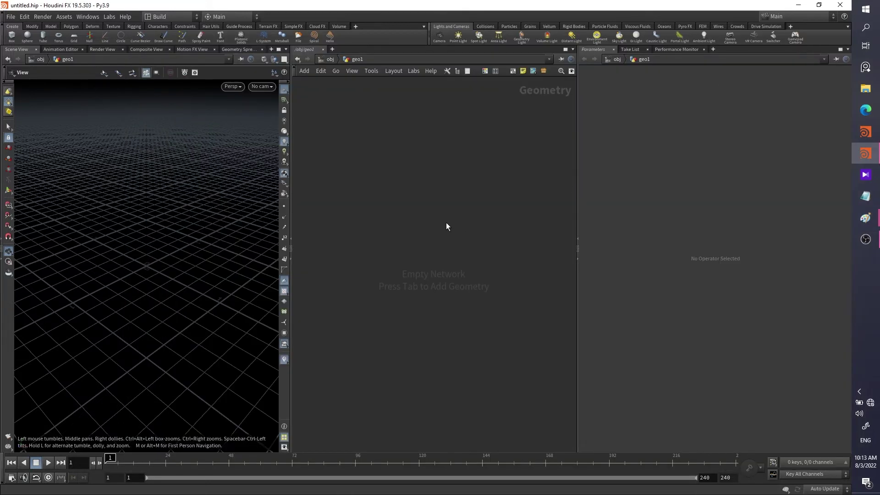
Add a Box node to the geometry network
{"action": "key", "text": "Tab"}
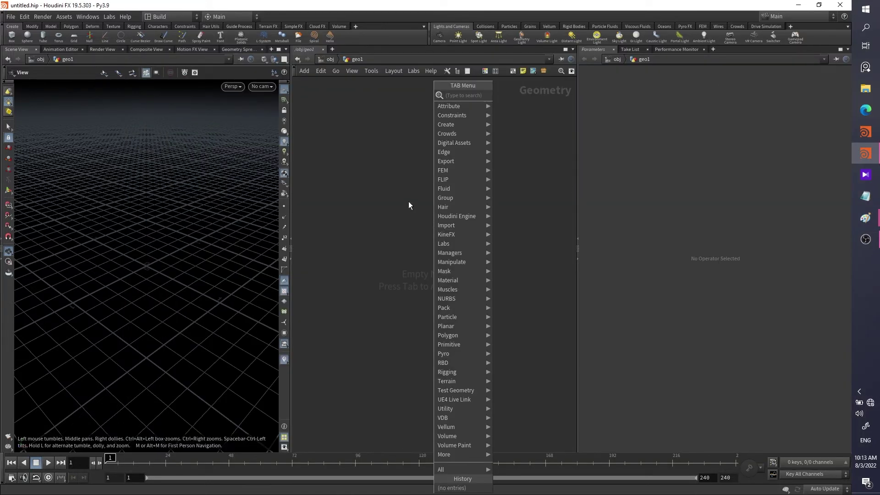
{"action": "key", "text": "Escape"}
{"action": "key", "text": "Tab"}
{"action": "type", "text": "box"}
{"action": "key", "text": "Return"}
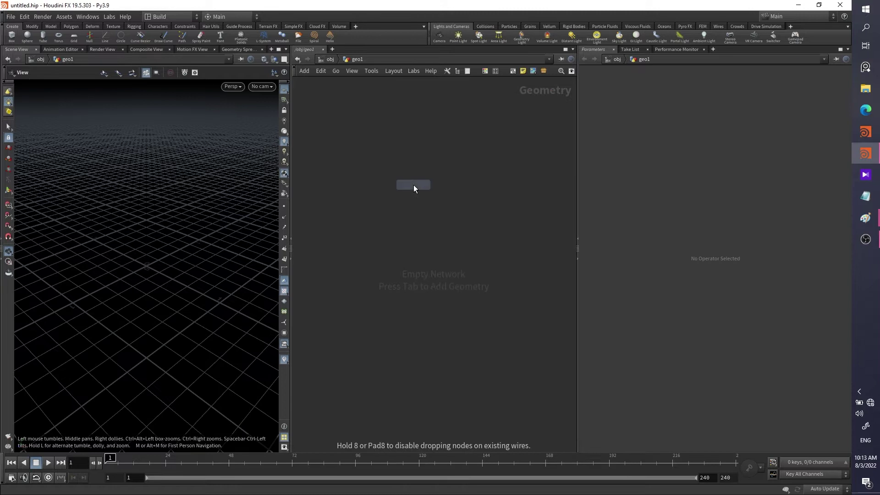
{"action": "left_click", "coordinate": [414, 185]}
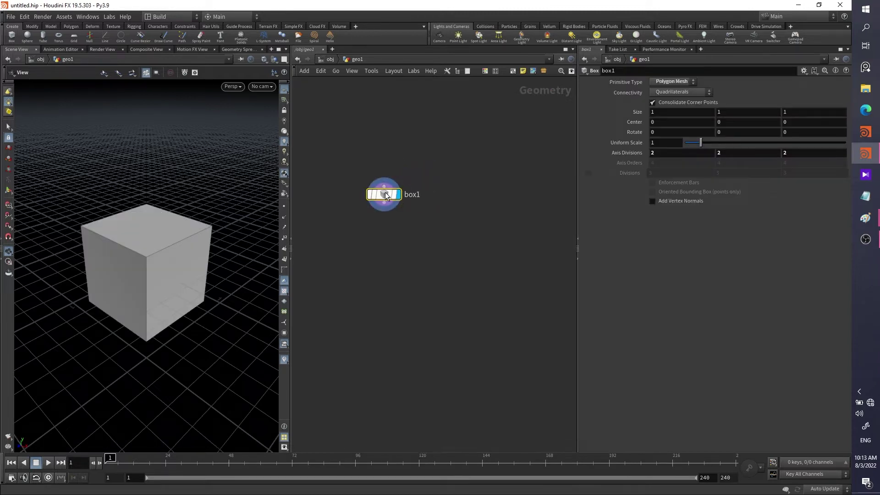
Delete the box node and place a Sphere node in the geometry network instead
{"action": "key", "text": "Delete"}
{"action": "key", "text": "Tab"}
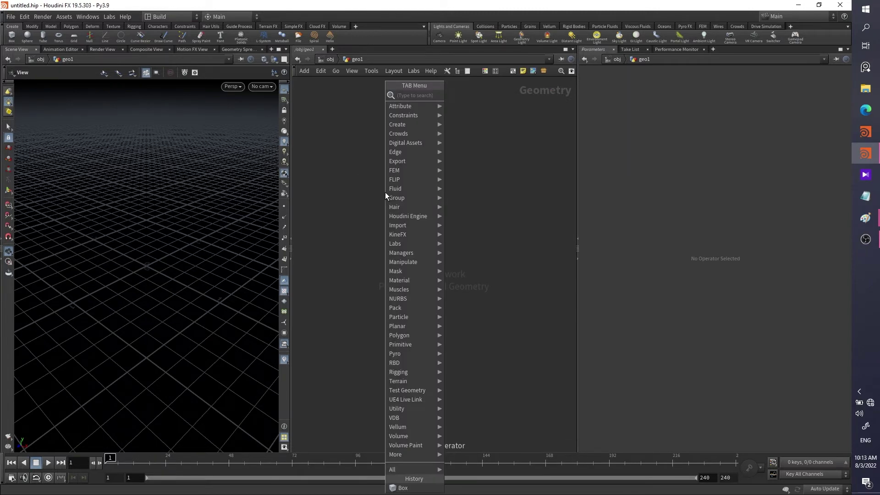
{"action": "type", "text": "sphere"}
{"action": "key", "text": "Return"}
{"action": "left_click", "coordinate": [385, 195]}
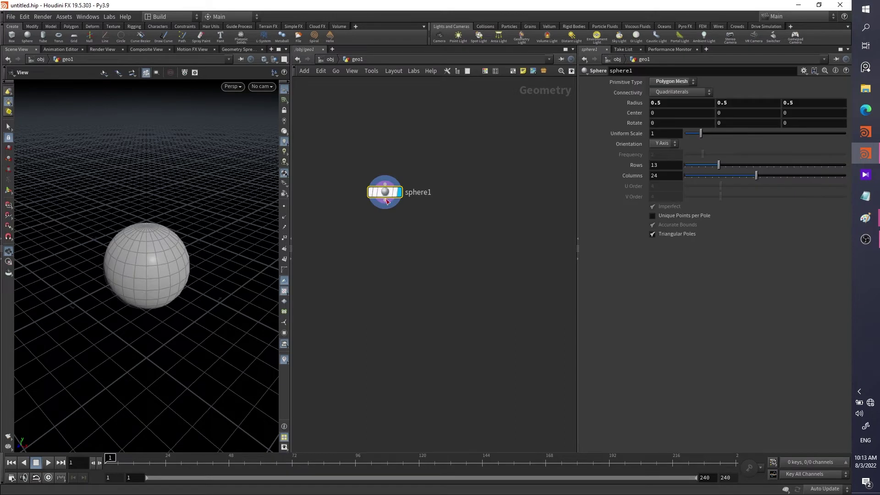
Add a Line node to the network beside the sphere node, then shift the sphere node slightly away from it
{"action": "key", "text": "Tab"}
{"action": "type", "text": "g"}
{"action": "key", "text": "BackSpace"}
{"action": "type", "text": "line"}
{"action": "key", "text": "Return"}
{"action": "left_click", "coordinate": [498, 178]}
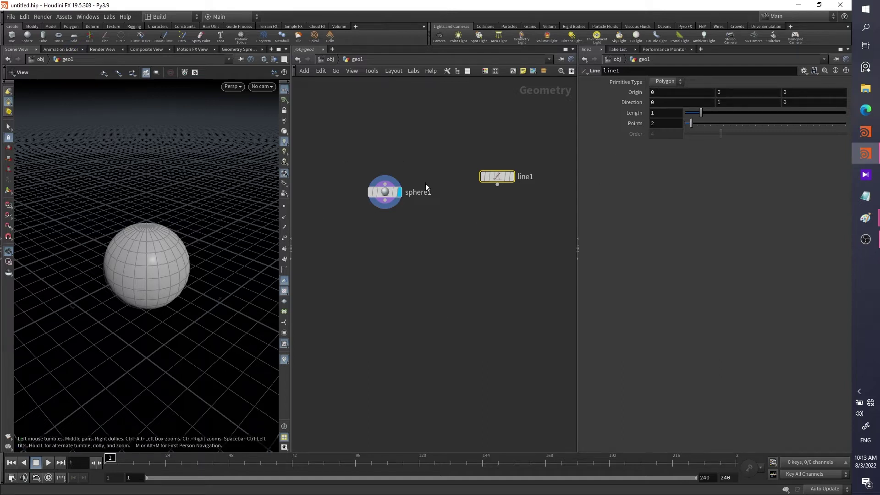
{"action": "left_click_drag", "start_coordinate": [386, 193], "coordinate": [378, 193]}
Add an Attribute Randomize node below the line node, fed by the line's output
{"action": "left_click_drag", "start_coordinate": [499, 244], "coordinate": [498, 254]}
{"action": "type", "text": "att"}
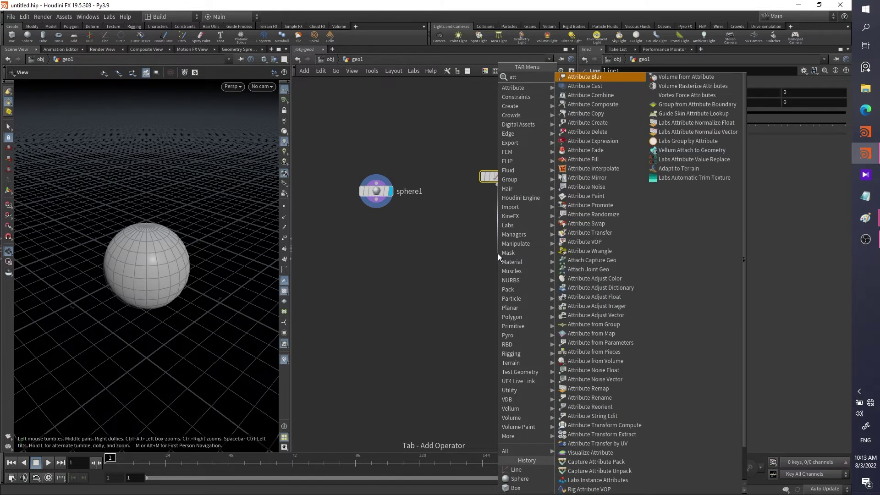
{"action": "type", "text": "ri rand"}
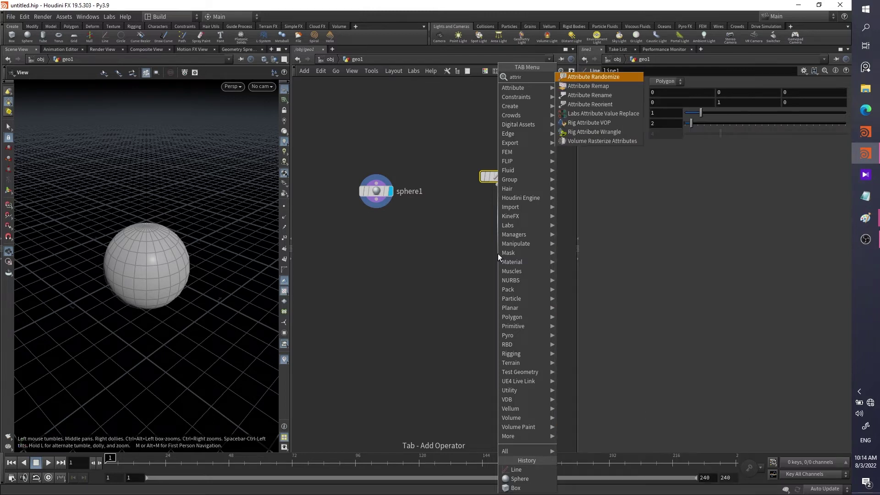
{"action": "key", "text": "Return"}
{"action": "left_click", "coordinate": [494, 302]}
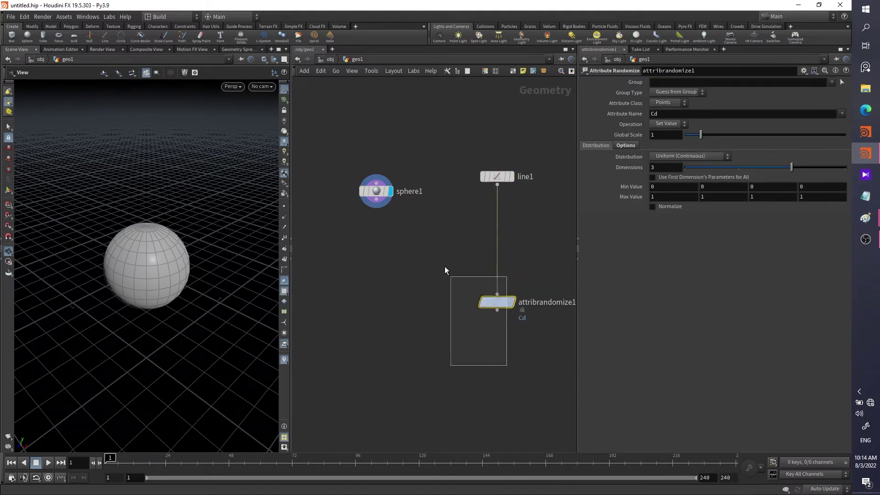
{"action": "key", "text": "Tab"}
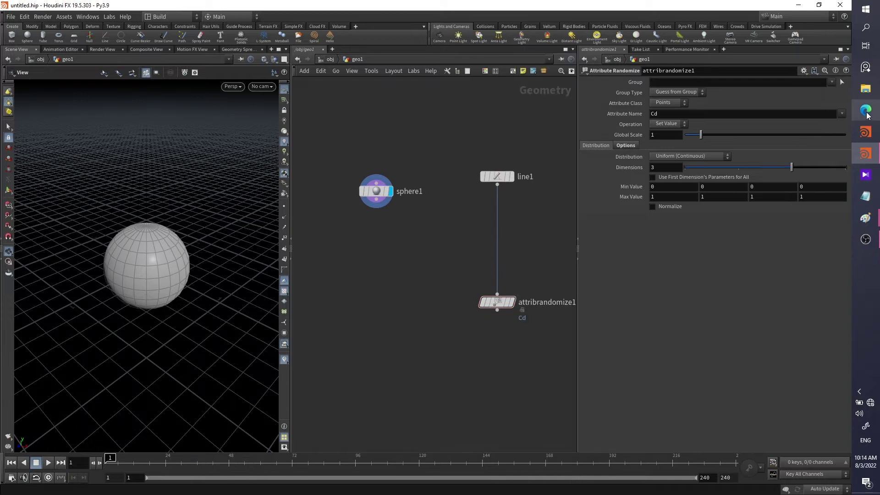
Set the Attribute Randomize node to randomize the pscale attribute and nudge the node sideways in the network
{"action": "left_click", "coordinate": [702, 114]}
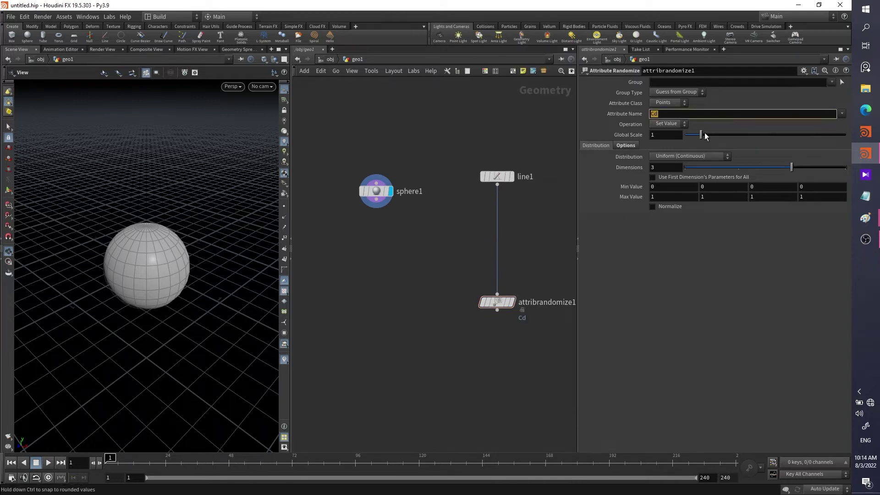
{"action": "type", "text": "pscale"}
{"action": "key", "text": "Return"}
{"action": "mouse_move", "coordinate": [503, 302]}
{"action": "left_click_drag", "start_coordinate": [502, 302], "coordinate": [495, 301]}
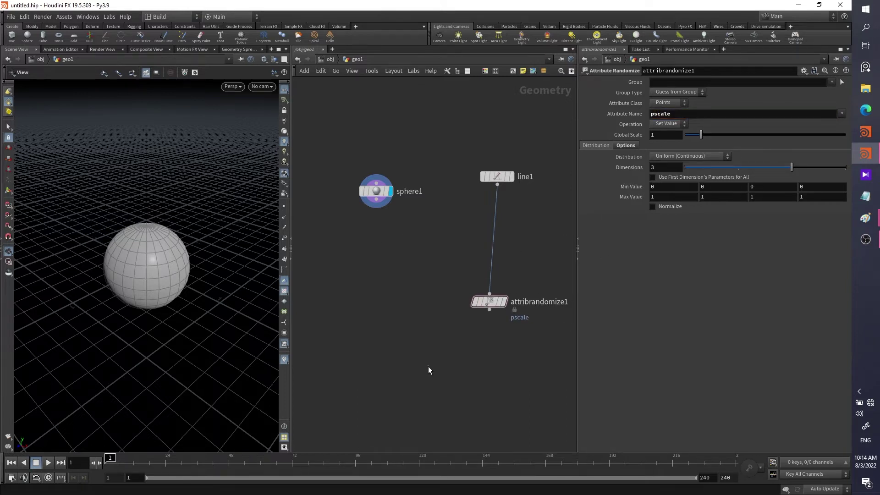
{"action": "key", "text": "Tab"}
{"action": "type", "text": "copy"}
{"action": "key", "text": "Return"}
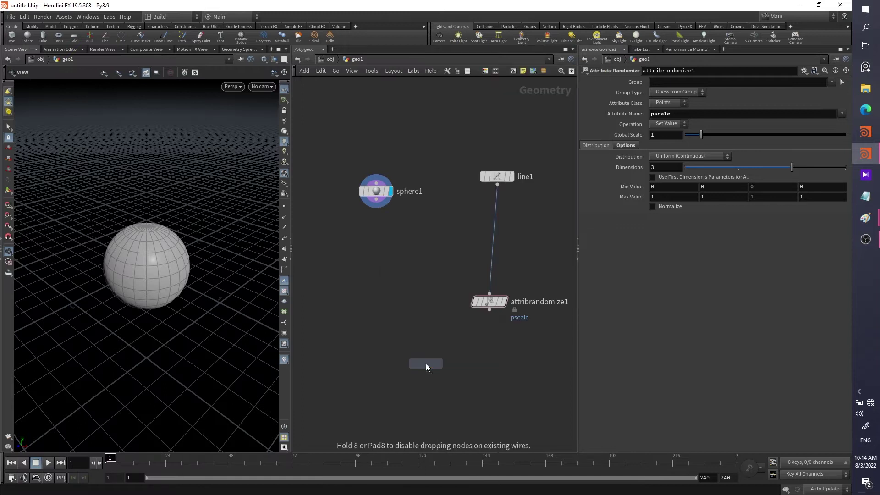
{"action": "left_click", "coordinate": [426, 364]}
{"action": "left_click_drag", "start_coordinate": [376, 204], "coordinate": [455, 360]}
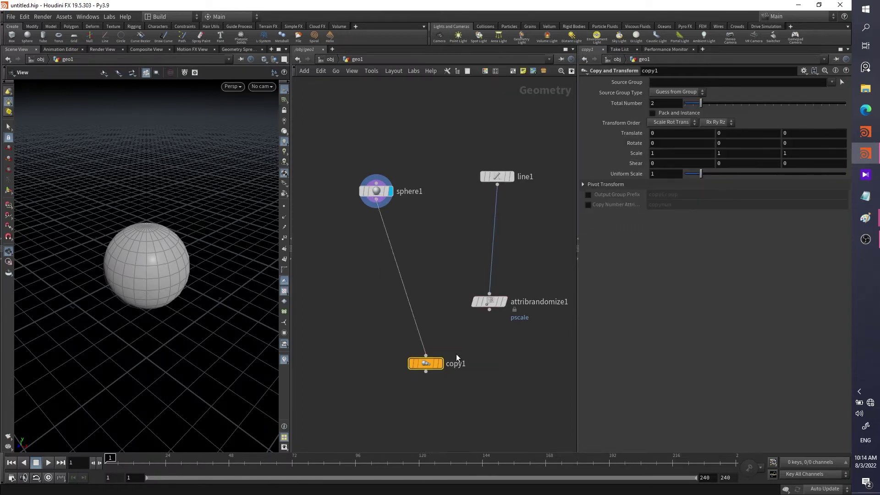
{"action": "key", "text": "Delete"}
Add a Copy to Points node with the sphere as source and the randomized line as target points, and display its result
{"action": "key", "text": "Tab"}
{"action": "type", "text": "copyto"}
{"action": "key", "text": "Down"}
{"action": "key", "text": "Return"}
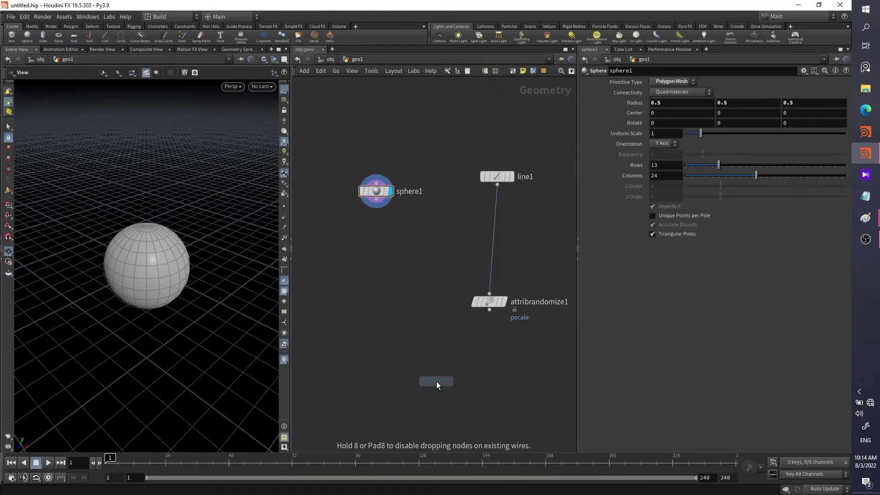
{"action": "left_click", "coordinate": [437, 381]}
{"action": "left_click_drag", "start_coordinate": [490, 311], "coordinate": [369, 204]}
{"action": "left_click_drag", "start_coordinate": [389, 319], "coordinate": [417, 353]}
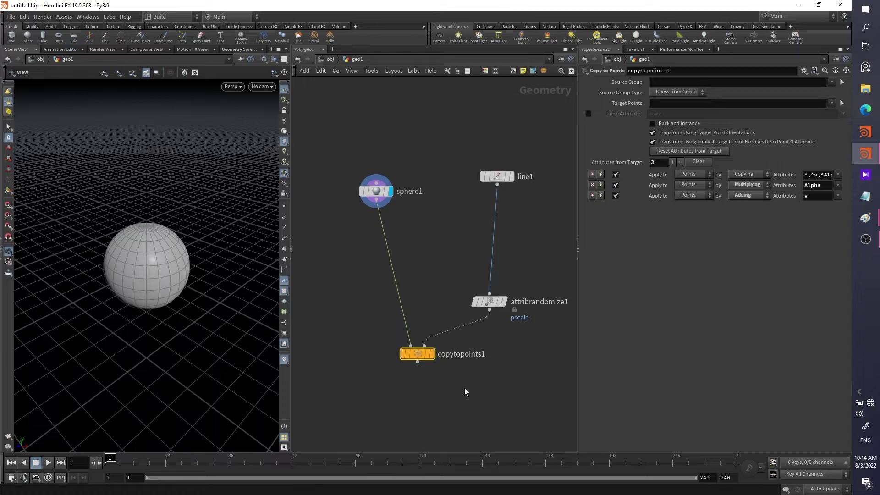
{"action": "left_click", "coordinate": [440, 371]}
Insert a Resample node between the line and Attribute Randomize nodes
{"action": "left_click_drag", "start_coordinate": [526, 196], "coordinate": [457, 145]}
{"action": "left_click", "coordinate": [510, 218]}
{"action": "key", "text": "Tab"}
{"action": "type", "text": "resample"}
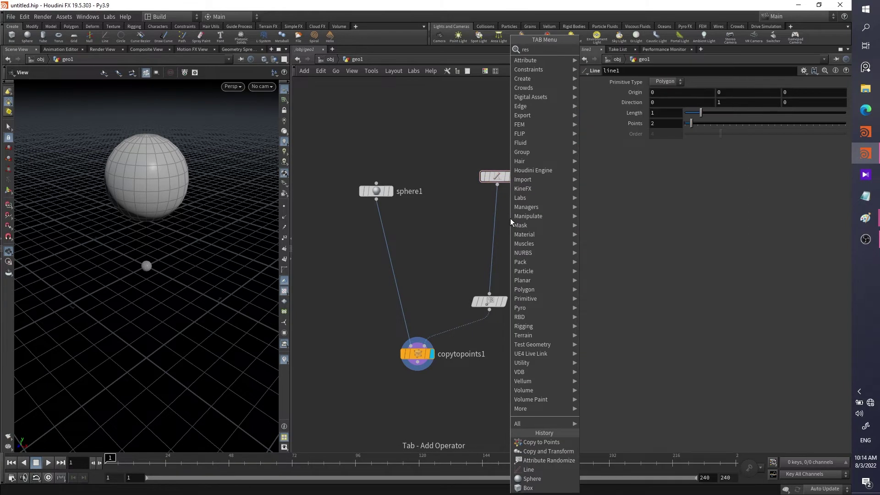
{"action": "key", "text": "Return"}
{"action": "left_click", "coordinate": [499, 224]}
{"action": "left_click_drag", "start_coordinate": [499, 224], "coordinate": [491, 226]}
Turn off Maximum Segment Length on the Resample node and enable Maximum Segments with 10 segments
{"action": "left_click", "coordinate": [653, 142]}
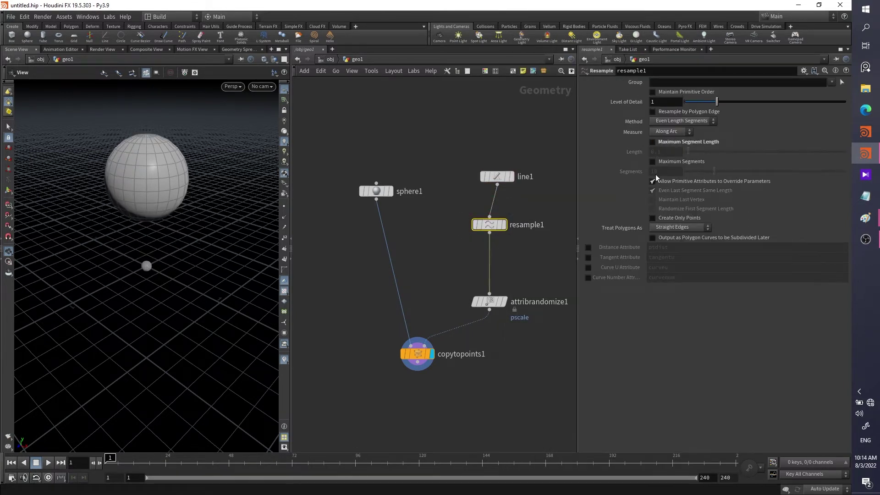
{"action": "mouse_move", "coordinate": [713, 174]}
{"action": "left_mouse_down"}
{"action": "mouse_move", "coordinate": [738, 170]}
{"action": "mouse_move", "coordinate": [726, 168]}
{"action": "left_mouse_up"}
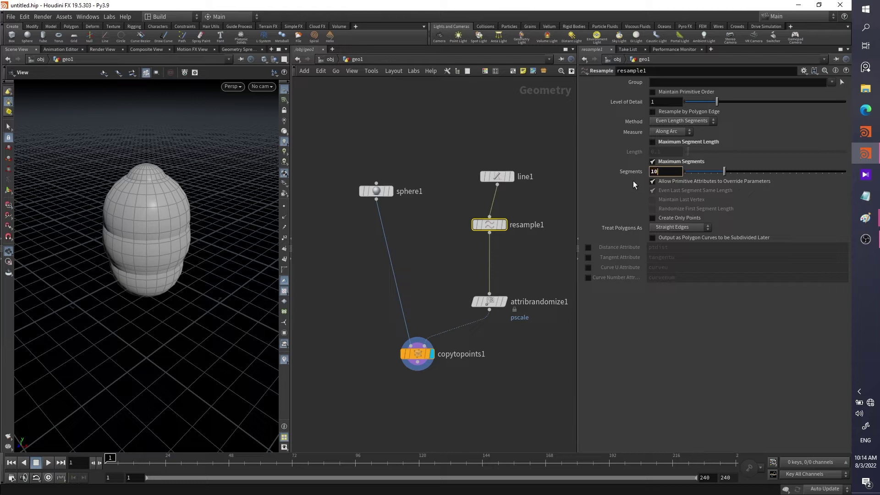
{"action": "type", "text": "10"}
{"action": "key", "text": "Return"}
Reduce the sphere's uniform scale to 0.11 and frame the column of copies in the viewport
{"action": "left_click", "coordinate": [376, 191]}
{"action": "left_click_drag", "start_coordinate": [702, 134], "coordinate": [686, 136]}
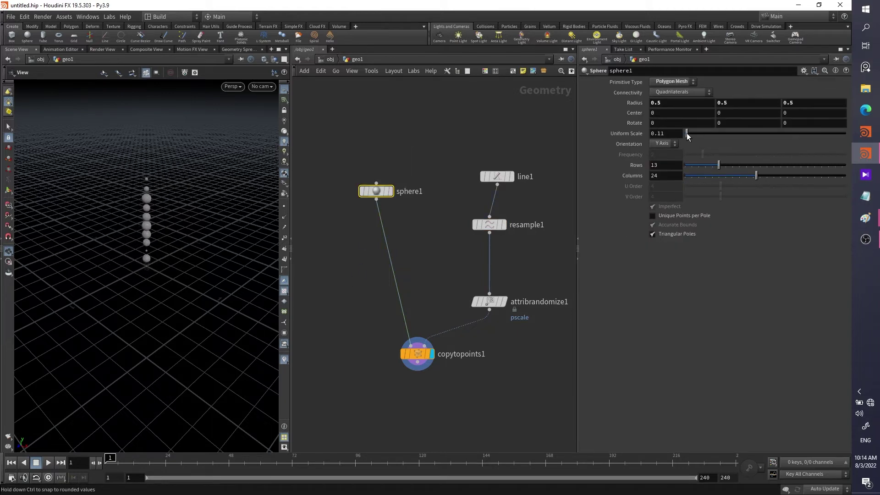
{"action": "key", "text": "f"}
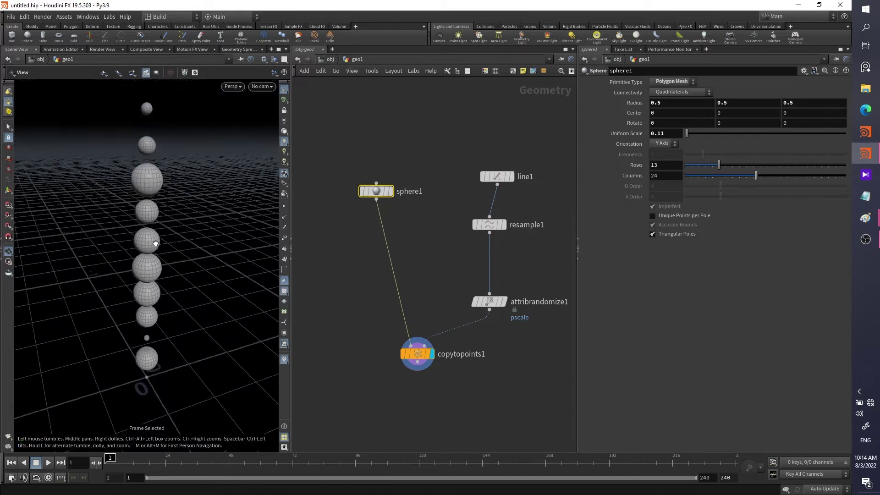
Change the Attribute Randomize distribution to Custom Ramp and expand the ramp editor
{"action": "left_click", "coordinate": [489, 301]}
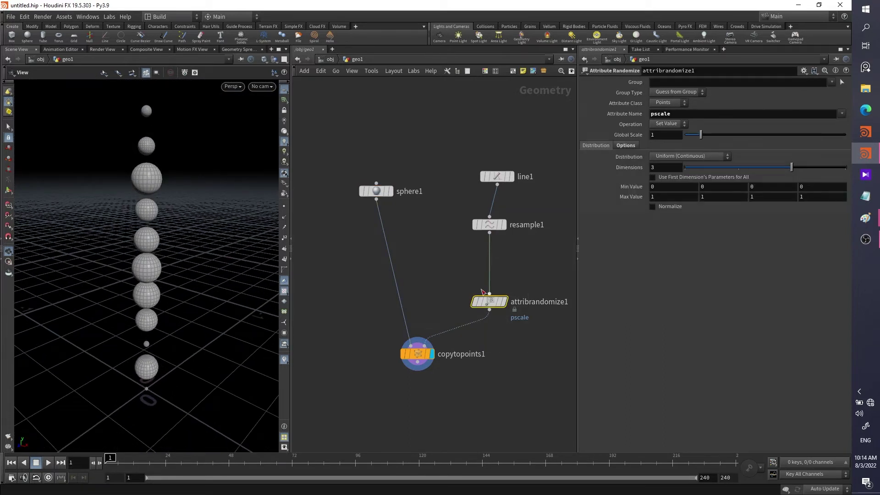
{"action": "left_click", "coordinate": [696, 156]}
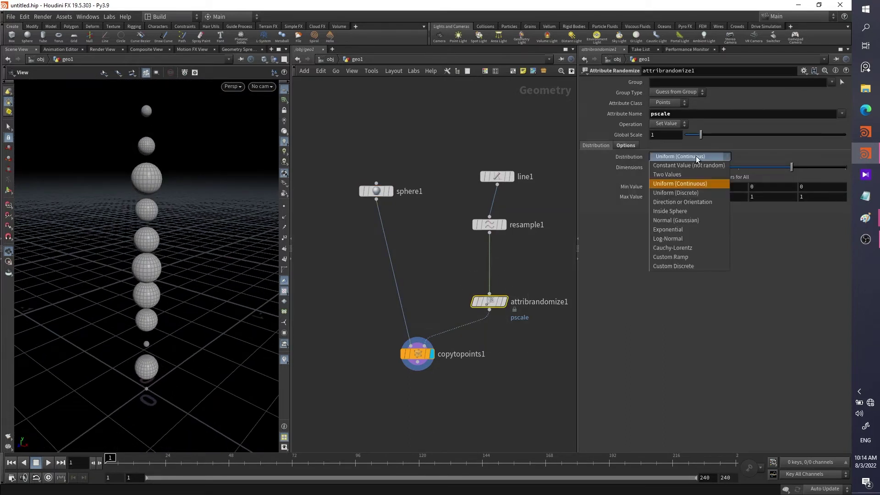
{"action": "left_click", "coordinate": [677, 257]}
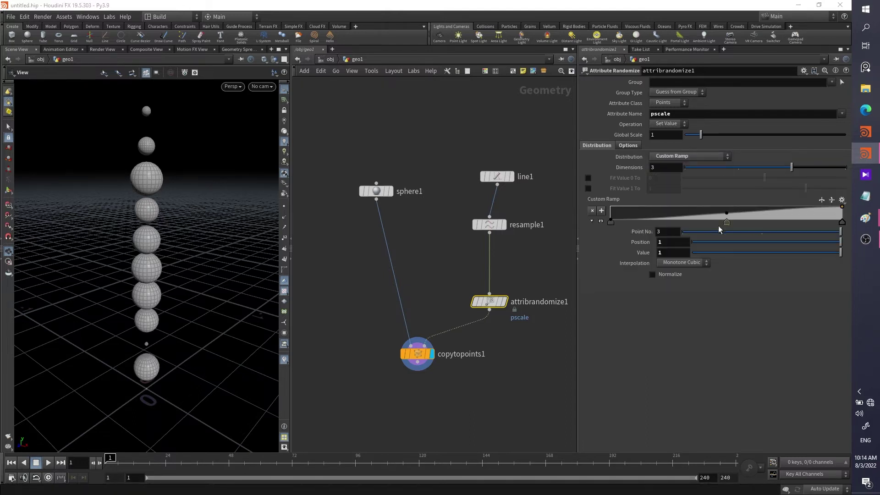
{"action": "left_click", "coordinate": [601, 221]}
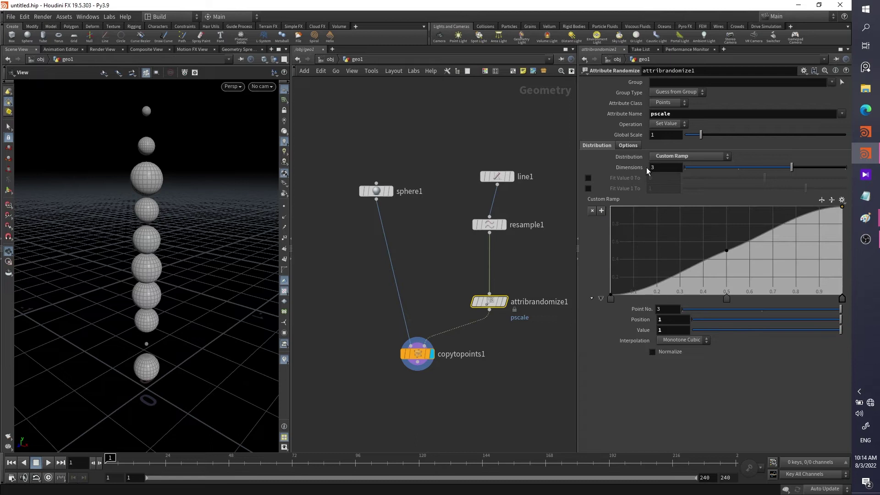
Reshape the pscale ramp to rise steeply only near its end, adding a point there and moving point 2 to about position 0.87, value 0.10
{"action": "left_click_drag", "start_coordinate": [727, 299], "coordinate": [768, 277]}
{"action": "left_click_drag", "start_coordinate": [817, 245], "coordinate": [830, 260]}
{"action": "left_click_drag", "start_coordinate": [769, 288], "coordinate": [813, 285]}
{"action": "left_click_drag", "start_coordinate": [519, 336], "coordinate": [484, 284]}
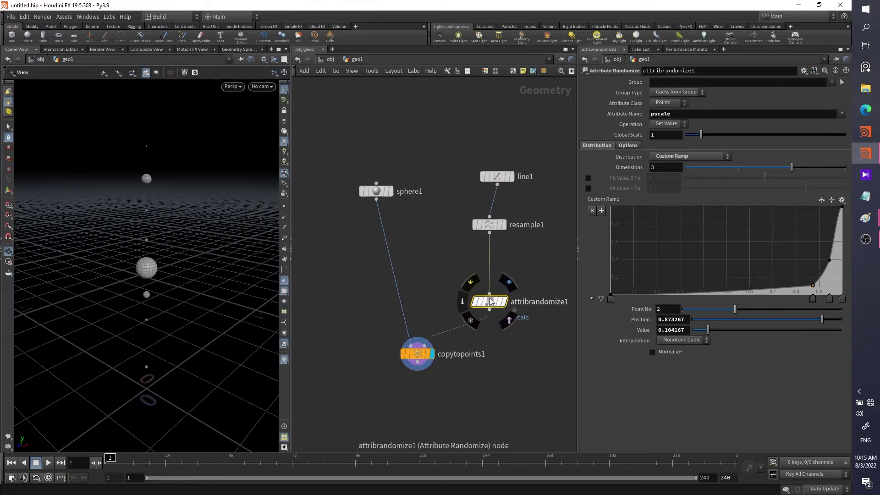
{"action": "left_click_drag", "start_coordinate": [129, 242], "coordinate": [142, 226]}
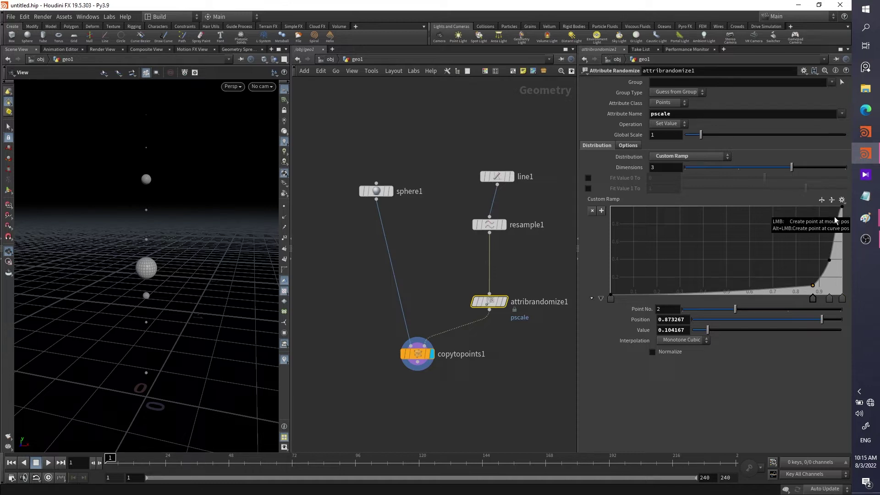
{"action": "left_click_drag", "start_coordinate": [136, 266], "coordinate": [140, 271]}
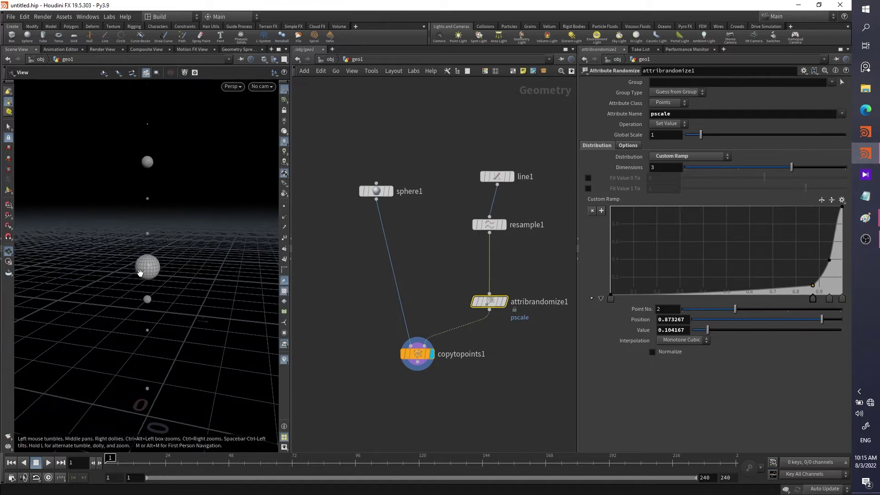
{"action": "left_click_drag", "start_coordinate": [154, 213], "coordinate": [138, 190]}
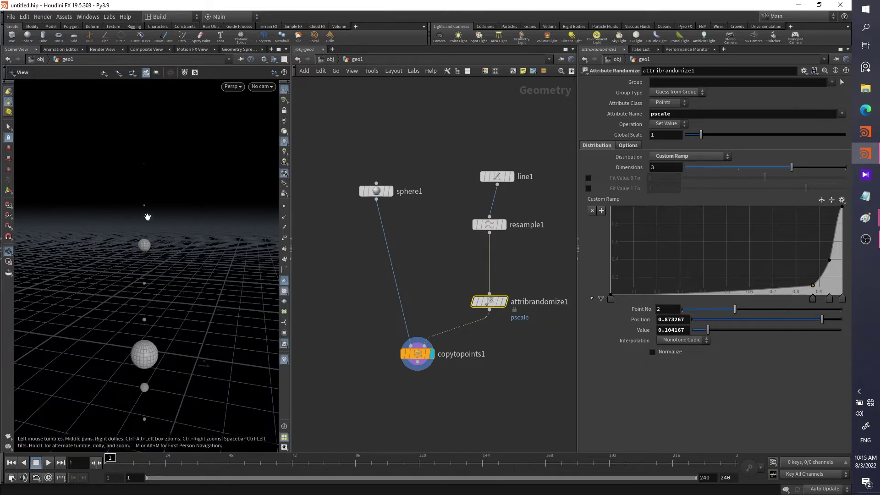
{"action": "left_click_drag", "start_coordinate": [148, 154], "coordinate": [148, 166]}
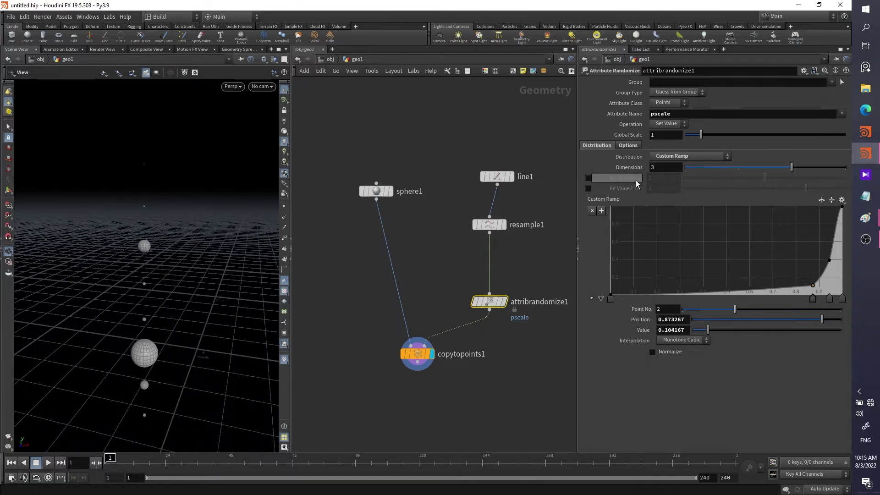
Switch to the Paint sketch and outline the entire level 5 row, adding small marks beneath its boxes
{"action": "key", "text": "alt+Tab"}
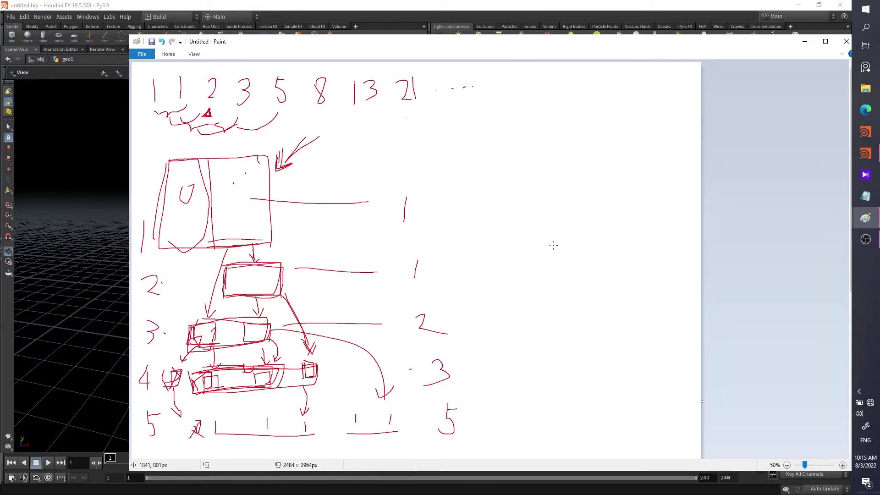
{"action": "scroll", "coordinate": [234, 218], "scroll_direction": "down", "scroll_amount": 5}
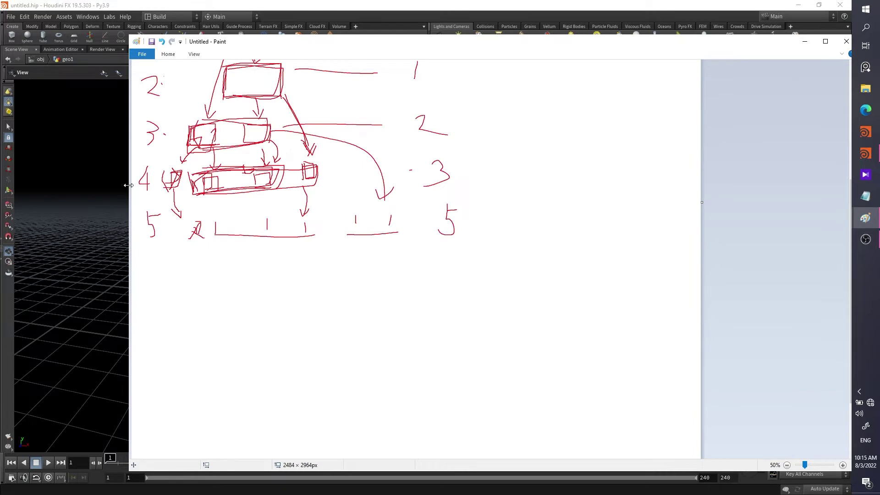
{"action": "mouse_move", "coordinate": [138, 223]}
{"action": "left_mouse_down"}
{"action": "mouse_move", "coordinate": [320, 244]}
{"action": "mouse_move", "coordinate": [496, 221]}
{"action": "mouse_move", "coordinate": [177, 220]}
{"action": "left_mouse_up"}
{"action": "scroll", "coordinate": [177, 221], "scroll_direction": "up", "scroll_amount": 3}
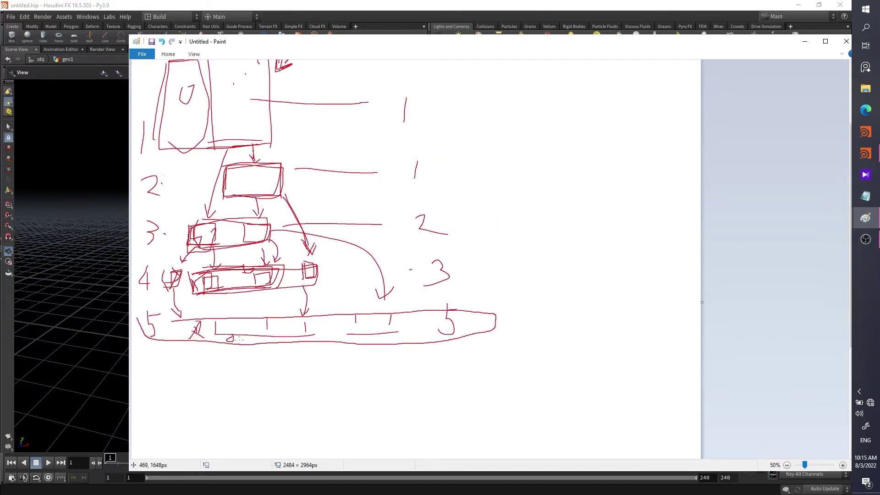
Retrace the level 1 square, circle the number 1 beside it, and draw an oval inside the level 2 box
{"action": "scroll", "coordinate": [311, 340], "scroll_direction": "up", "scroll_amount": 3}
{"action": "left_click_drag", "start_coordinate": [154, 177], "coordinate": [183, 251]}
{"action": "mouse_move", "coordinate": [167, 161]}
{"action": "left_mouse_down"}
{"action": "mouse_move", "coordinate": [263, 145]}
{"action": "mouse_move", "coordinate": [206, 240]}
{"action": "left_mouse_up"}
{"action": "mouse_move", "coordinate": [428, 169]}
{"action": "left_mouse_down"}
{"action": "mouse_move", "coordinate": [418, 231]}
{"action": "mouse_move", "coordinate": [395, 163]}
{"action": "mouse_move", "coordinate": [424, 233]}
{"action": "mouse_move", "coordinate": [391, 237]}
{"action": "left_mouse_up"}
{"action": "left_click_drag", "start_coordinate": [393, 142], "coordinate": [395, 238]}
{"action": "mouse_move", "coordinate": [258, 270]}
{"action": "left_mouse_down"}
{"action": "mouse_move", "coordinate": [281, 278]}
{"action": "mouse_move", "coordinate": [245, 270]}
{"action": "left_mouse_up"}
Widen the drawing canvas to 4896 × 2964 px to make room beside the existing sketch
{"action": "scroll", "coordinate": [248, 332], "scroll_direction": "down", "scroll_amount": 3}
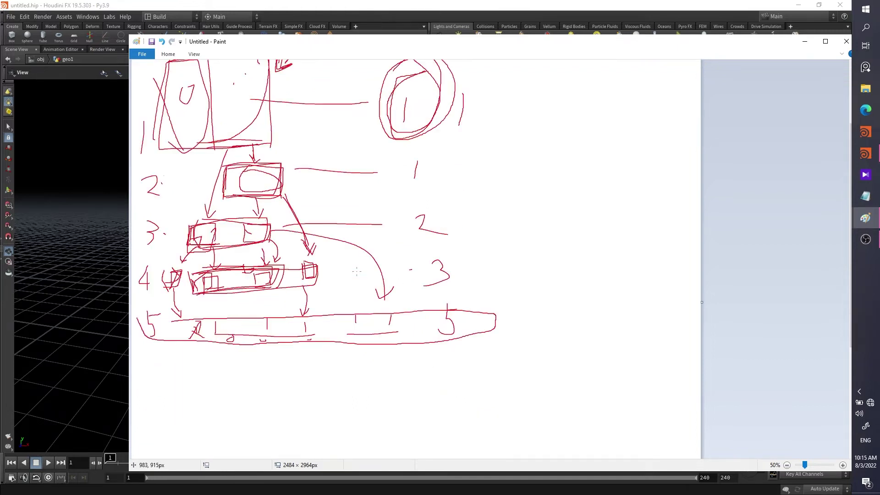
{"action": "scroll", "coordinate": [372, 264], "scroll_direction": "down", "scroll_amount": 1, "text": "ctrl"}
{"action": "left_click_drag", "start_coordinate": [417, 232], "coordinate": [694, 232]}
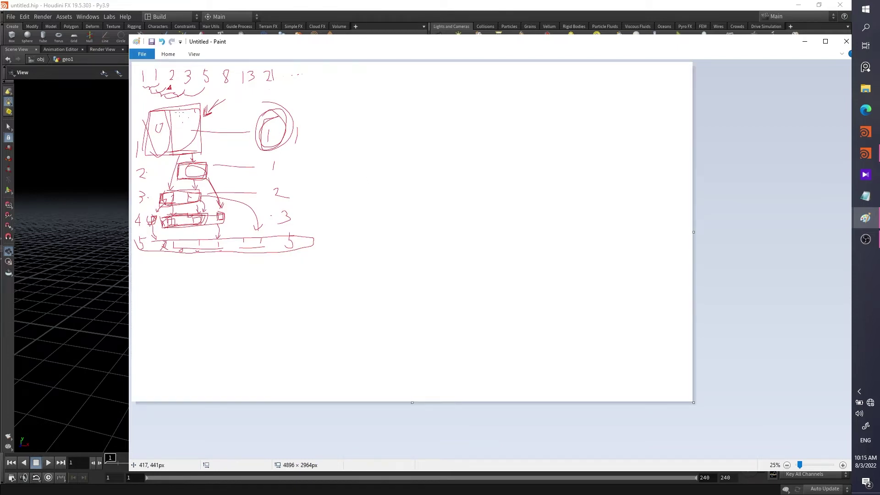
Draw a large box split by a vertical line beside the existing diagram, with a curved arrow and a 1 below it
{"action": "left_click_drag", "start_coordinate": [350, 103], "coordinate": [355, 177]}
{"action": "mouse_move", "coordinate": [346, 97]}
{"action": "left_mouse_down"}
{"action": "mouse_move", "coordinate": [401, 95]}
{"action": "mouse_move", "coordinate": [374, 173]}
{"action": "left_mouse_up"}
{"action": "left_click_drag", "start_coordinate": [386, 105], "coordinate": [386, 175]}
{"action": "mouse_move", "coordinate": [409, 167]}
{"action": "left_mouse_down"}
{"action": "mouse_move", "coordinate": [408, 192]}
{"action": "mouse_move", "coordinate": [369, 231]}
{"action": "left_mouse_up"}
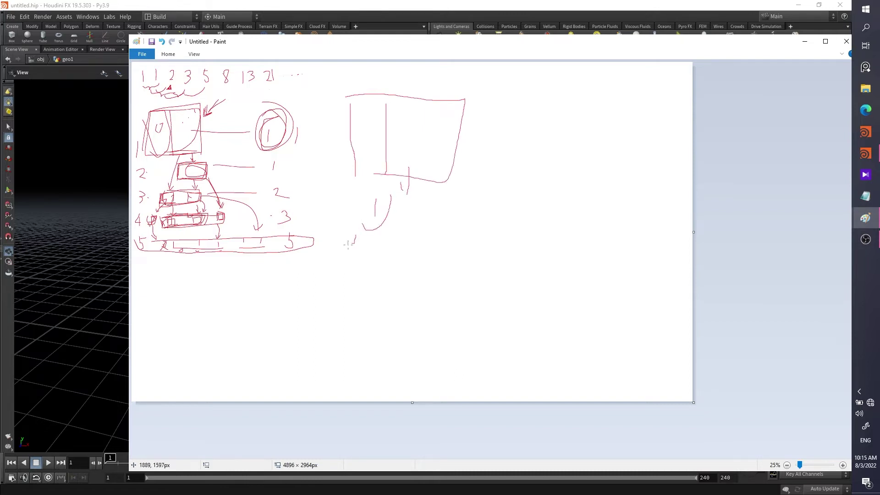
Draw a second divided box with a curved side next to the first, add small marks below, and shift the Paint window slightly
{"action": "mouse_move", "coordinate": [557, 96]}
{"action": "left_mouse_down"}
{"action": "mouse_move", "coordinate": [551, 174]}
{"action": "mouse_move", "coordinate": [671, 133]}
{"action": "mouse_move", "coordinate": [582, 183]}
{"action": "left_mouse_up"}
{"action": "left_click_drag", "start_coordinate": [592, 105], "coordinate": [597, 171]}
{"action": "left_click_drag", "start_coordinate": [582, 194], "coordinate": [590, 202]}
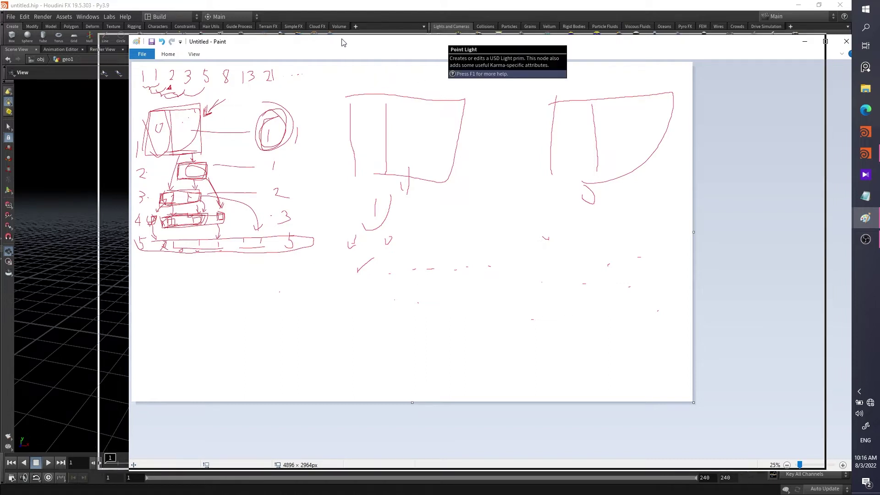
{"action": "left_click_drag", "start_coordinate": [342, 39], "coordinate": [307, 38]}
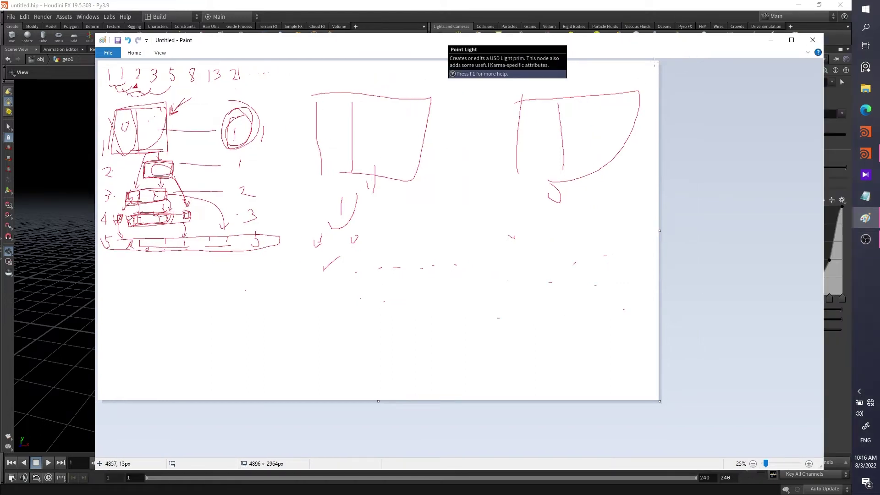
Return to Houdini and move the sphere1 node down to just above copytopoints1, beside attribrandomize1
{"action": "left_click", "coordinate": [770, 40]}
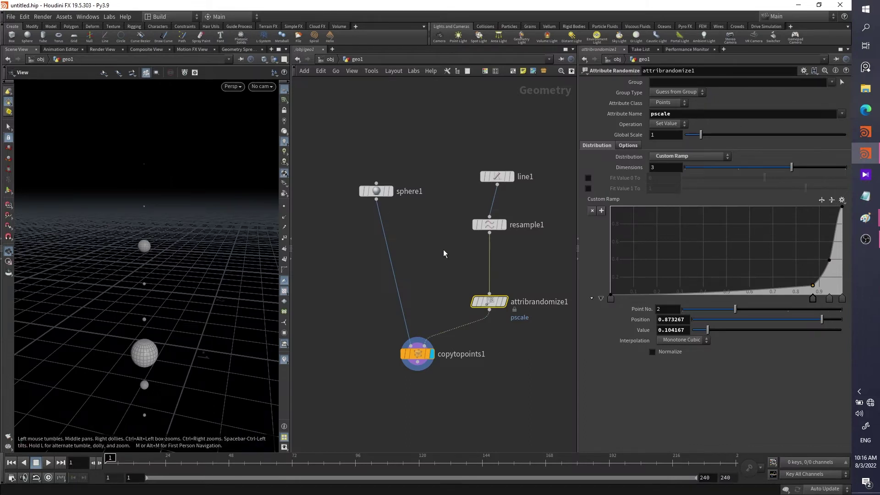
{"action": "left_click", "coordinate": [415, 356]}
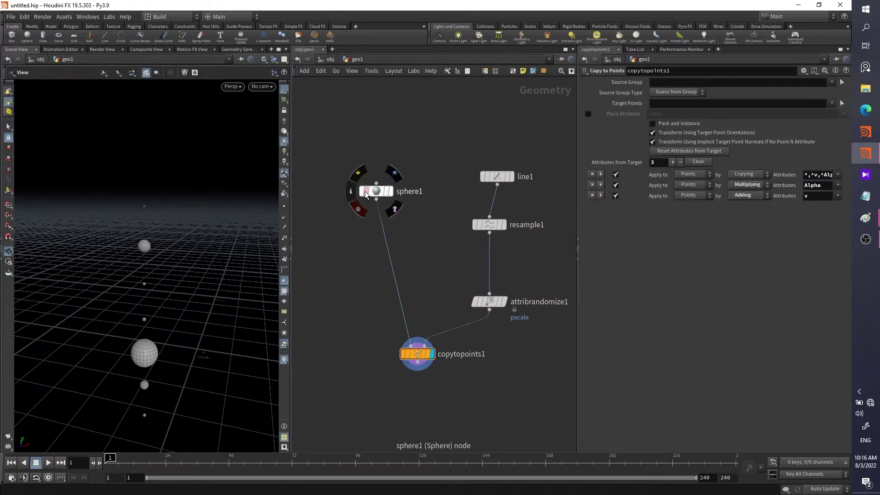
{"action": "left_click_drag", "start_coordinate": [380, 189], "coordinate": [406, 289]}
{"action": "left_click", "coordinate": [406, 289]}
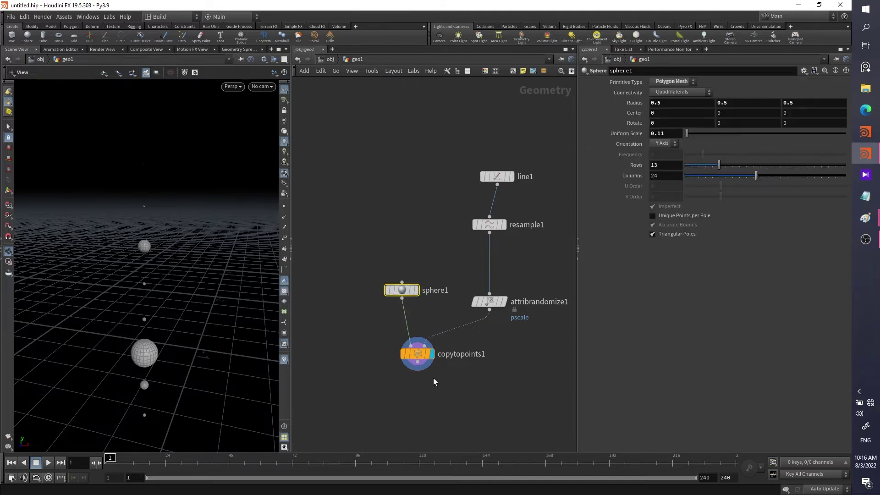
Reshape the attribrandomize1 custom ramp with point 2 at position 0.869307, value 0.0625, and point 3 at position 0.968317, value 0.348958
{"action": "left_click", "coordinate": [479, 304]}
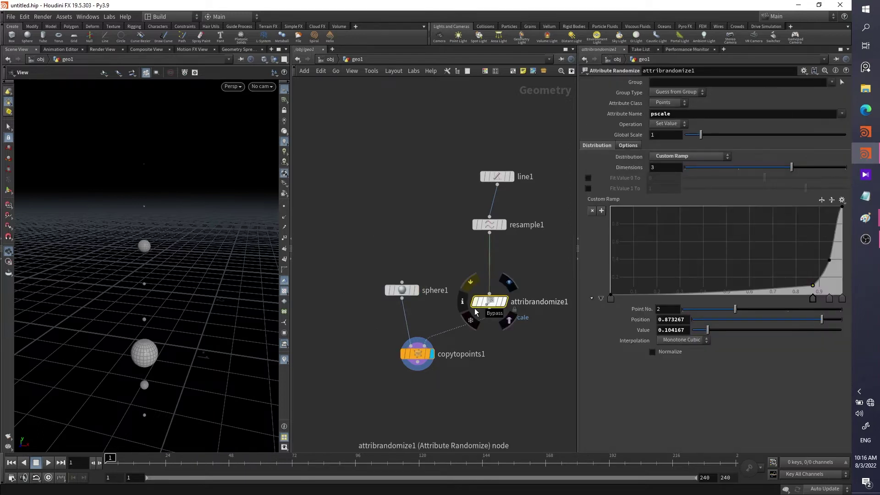
{"action": "left_click_drag", "start_coordinate": [193, 307], "coordinate": [159, 309]}
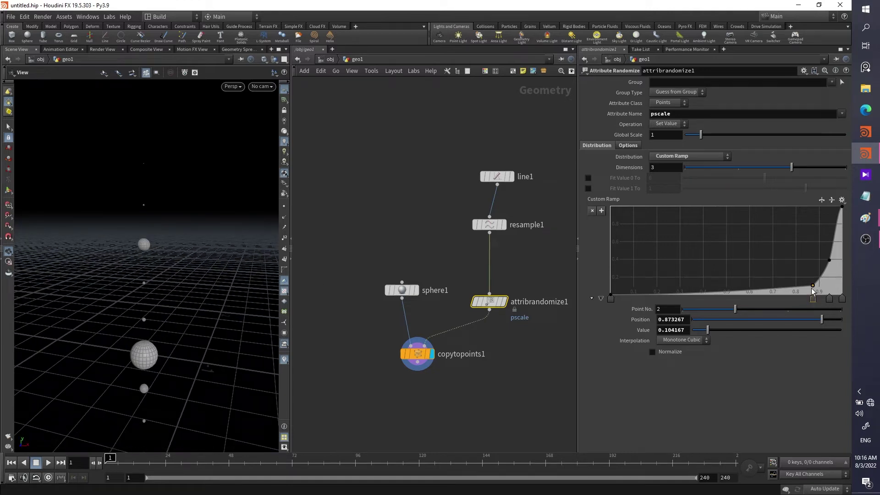
{"action": "left_click_drag", "start_coordinate": [813, 289], "coordinate": [812, 290]}
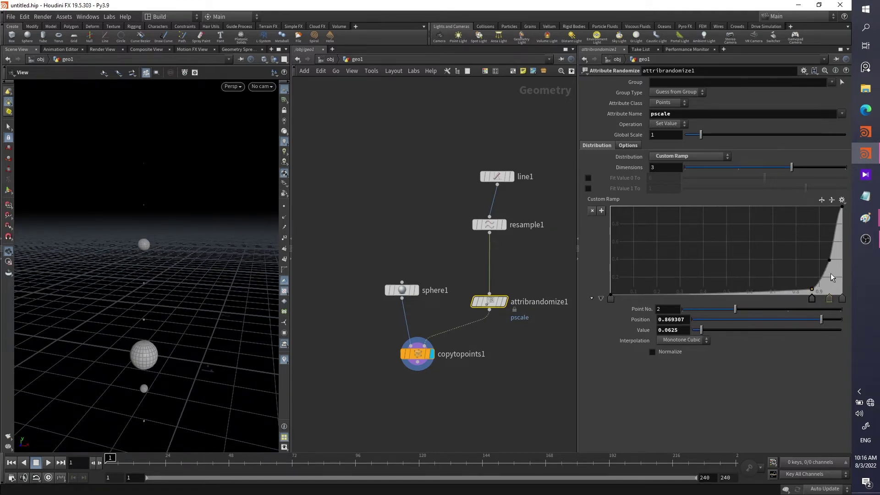
{"action": "left_click_drag", "start_coordinate": [830, 261], "coordinate": [836, 268]}
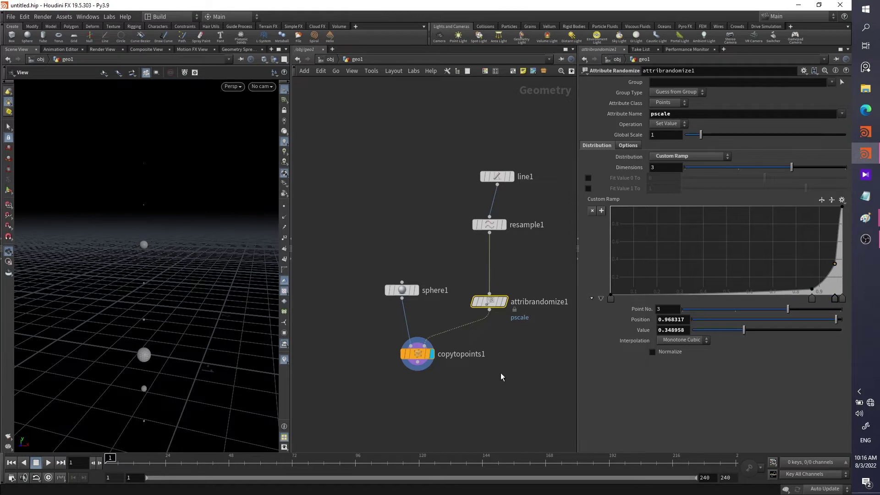
Add a Fibonacci Point Group Scale node in the empty space below attribrandomize1
{"action": "middle_click_drag", "start_coordinate": [488, 402], "coordinate": [432, 323]}
{"action": "key", "text": "Tab"}
{"action": "type", "text": "fibo"}
{"action": "key", "text": "Down"}
{"action": "key", "text": "Down"}
{"action": "key", "text": "Down"}
{"action": "key", "text": "Return"}
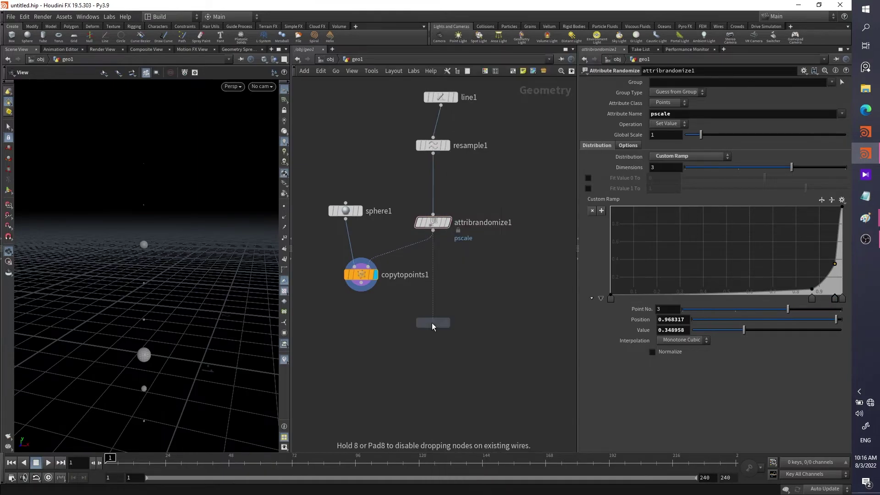
{"action": "left_click", "coordinate": [432, 323]}
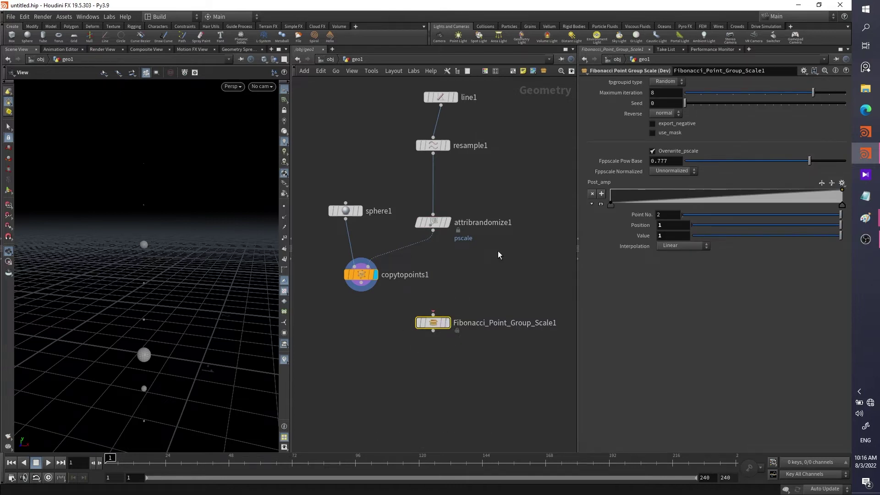
Feed resample1 into the Fibonacci_Point_Group_Scale1 node, shift attribrandomize1 aside, and open the new node's geometry spreadsheet
{"action": "left_click_drag", "start_coordinate": [433, 314], "coordinate": [386, 199]}
{"action": "left_click", "coordinate": [433, 324]}
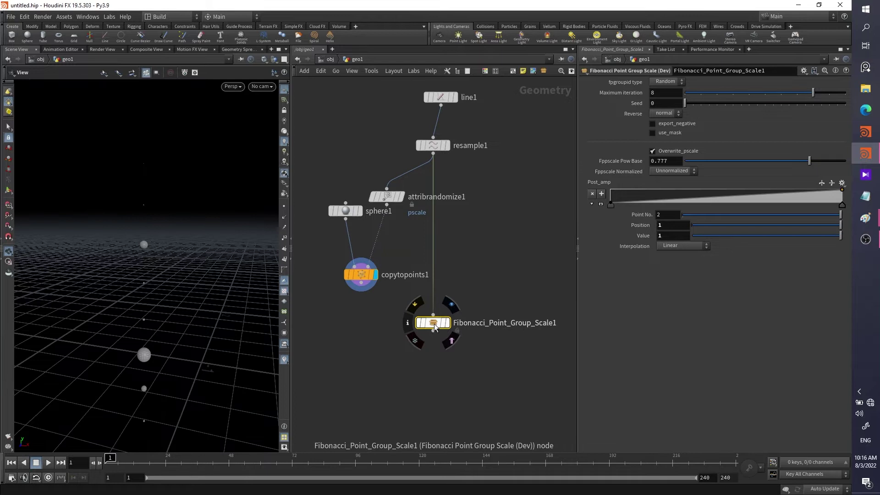
{"action": "middle_click", "coordinate": [433, 324]}
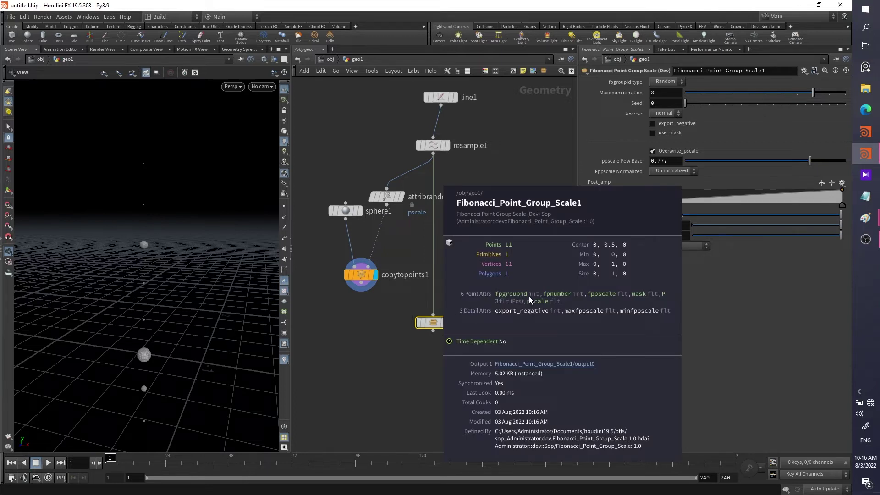
{"action": "right_click", "coordinate": [427, 322]}
{"action": "left_click", "coordinate": [444, 359]}
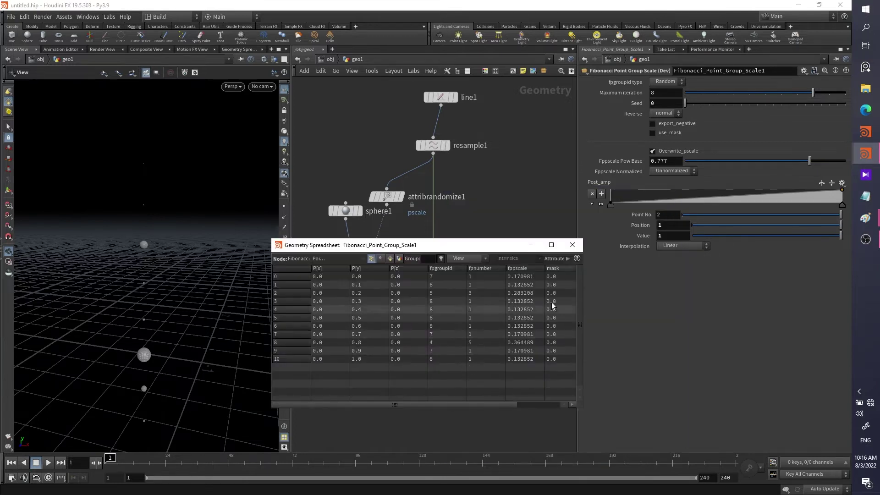
Set the fpgroupid type to Ordering and check the fpnumber values point by point in the widened spreadsheet
{"action": "left_click", "coordinate": [667, 83]}
{"action": "left_click", "coordinate": [668, 92]}
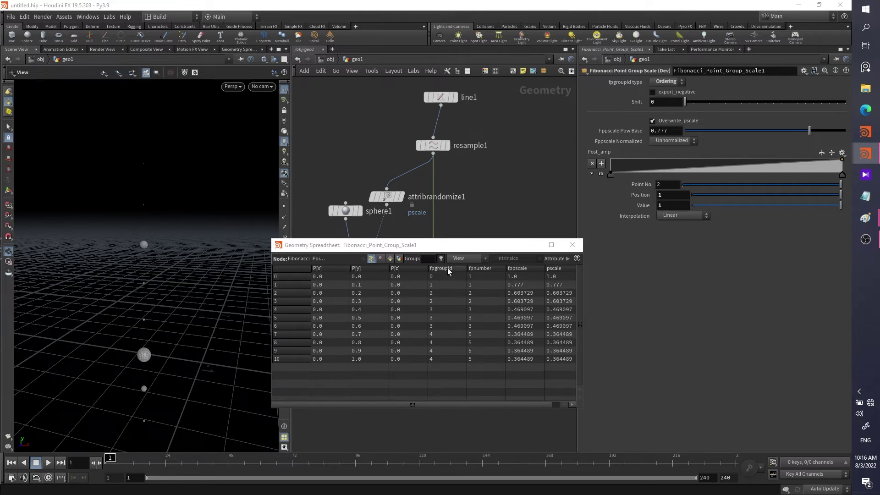
{"action": "left_click_drag", "start_coordinate": [272, 271], "coordinate": [215, 271]}
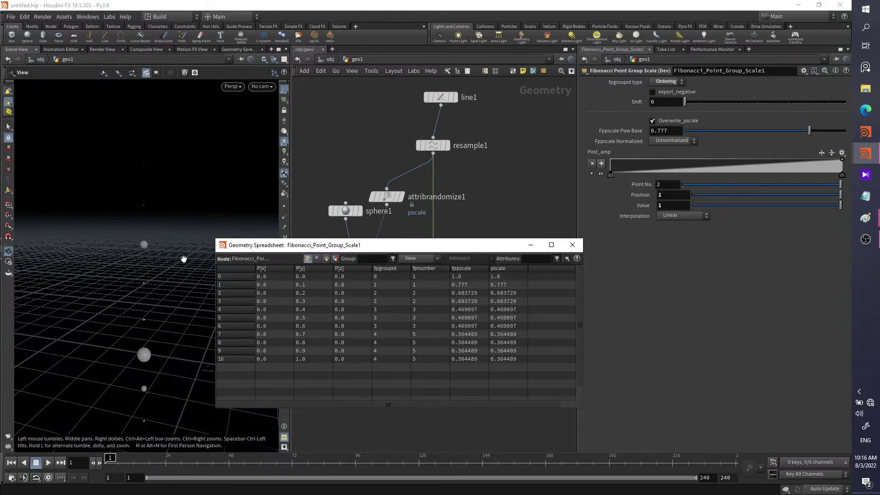
{"action": "left_click", "coordinate": [417, 283]}
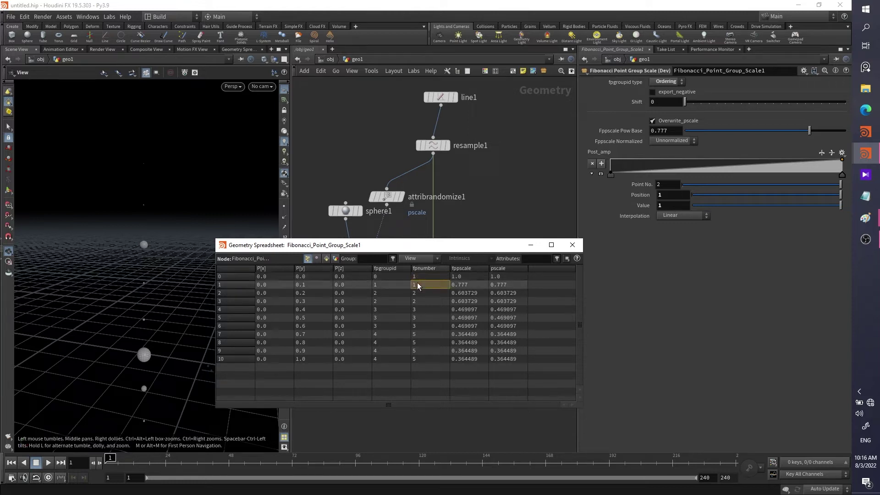
{"action": "left_click", "coordinate": [419, 291]}
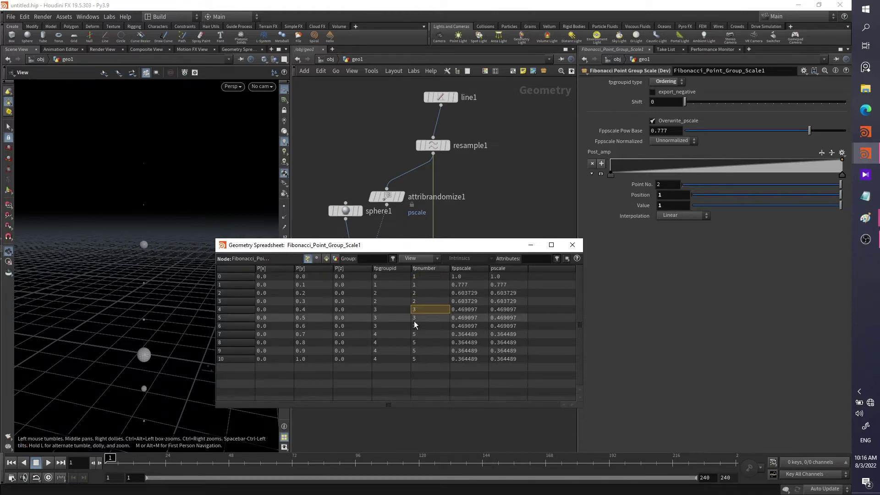
{"action": "left_click", "coordinate": [414, 335]}
{"action": "left_click", "coordinate": [417, 351]}
{"action": "left_click", "coordinate": [417, 359]}
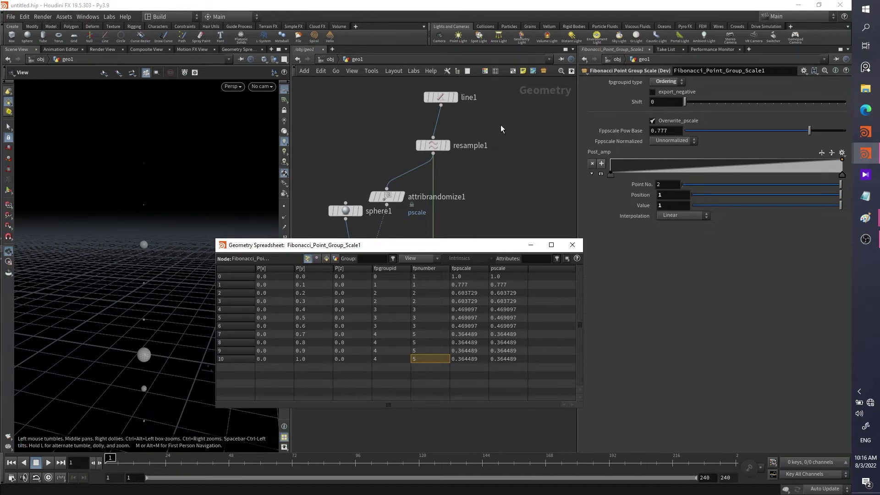
Set resample1's segments to 22 and enlarge the geometry spreadsheet window to fit all the points
{"action": "left_click", "coordinate": [433, 144]}
{"action": "left_click_drag", "start_coordinate": [715, 172], "coordinate": [754, 171]}
{"action": "left_click_drag", "start_coordinate": [421, 239], "coordinate": [421, 102]}
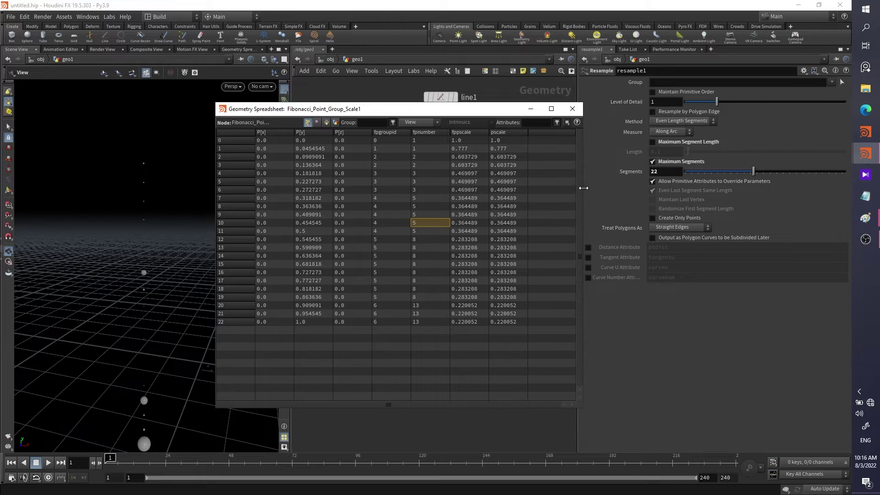
{"action": "left_click_drag", "start_coordinate": [583, 188], "coordinate": [705, 188]}
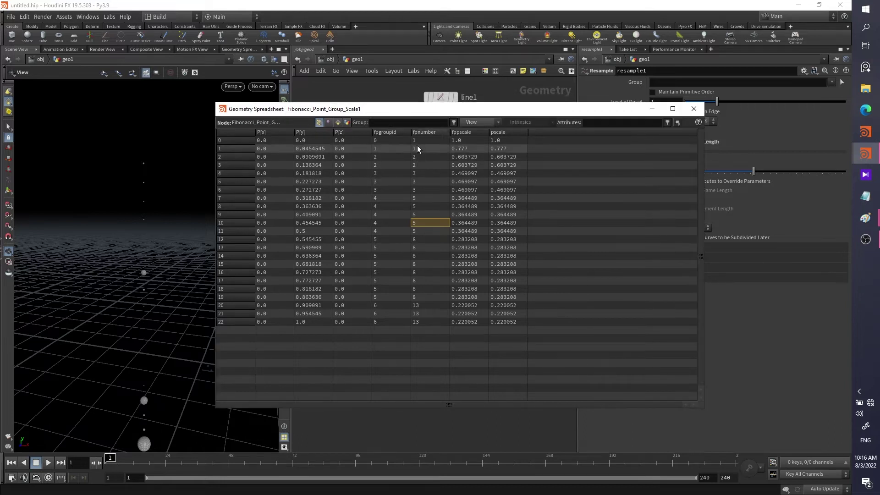
Examine how the fpnumber values repeat from point 0 to point 11 in the geometry spreadsheet
{"action": "left_click", "coordinate": [418, 143]}
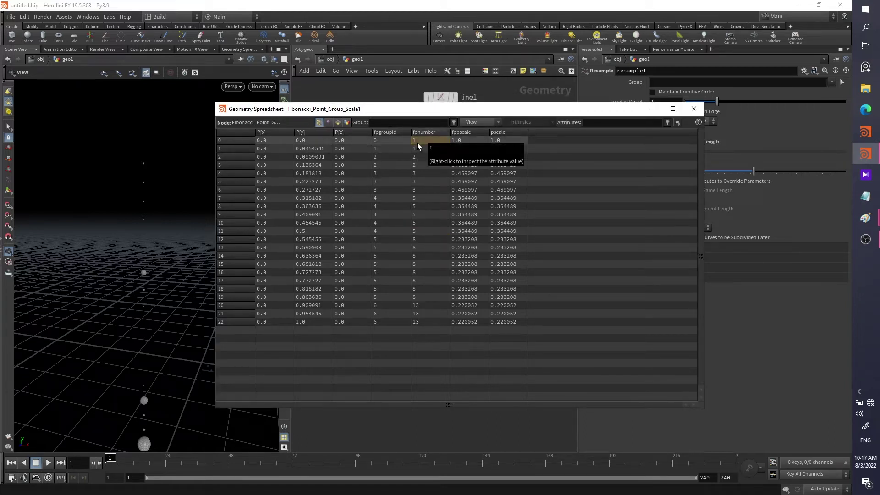
{"action": "left_click", "coordinate": [420, 150]}
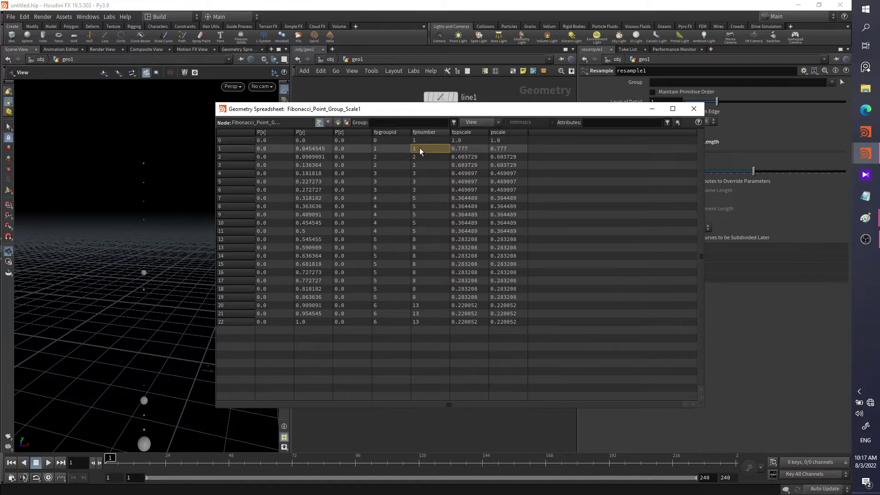
{"action": "left_click", "coordinate": [419, 157]}
{"action": "left_click", "coordinate": [420, 165]}
{"action": "left_click", "coordinate": [418, 172]}
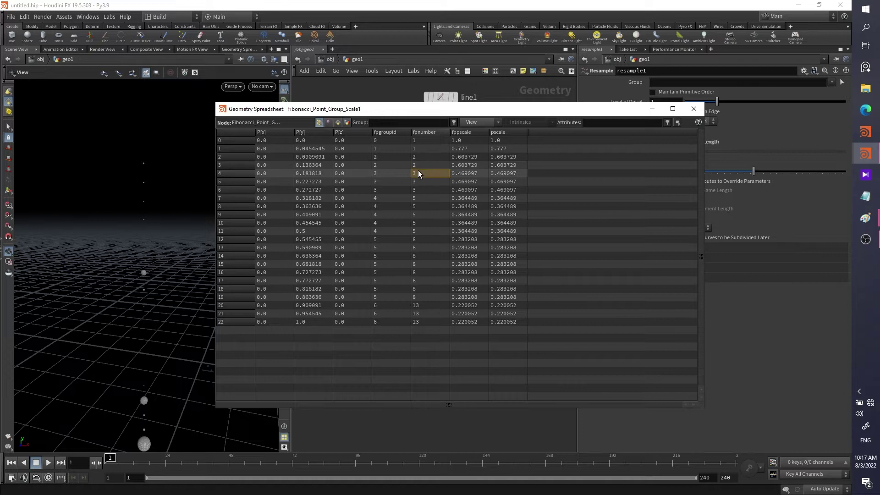
{"action": "left_click", "coordinate": [420, 181]}
{"action": "left_click", "coordinate": [419, 190]}
{"action": "left_click", "coordinate": [419, 196]}
{"action": "left_click", "coordinate": [419, 203]}
{"action": "left_click", "coordinate": [419, 213]}
{"action": "left_click", "coordinate": [419, 222]}
{"action": "left_click", "coordinate": [417, 229]}
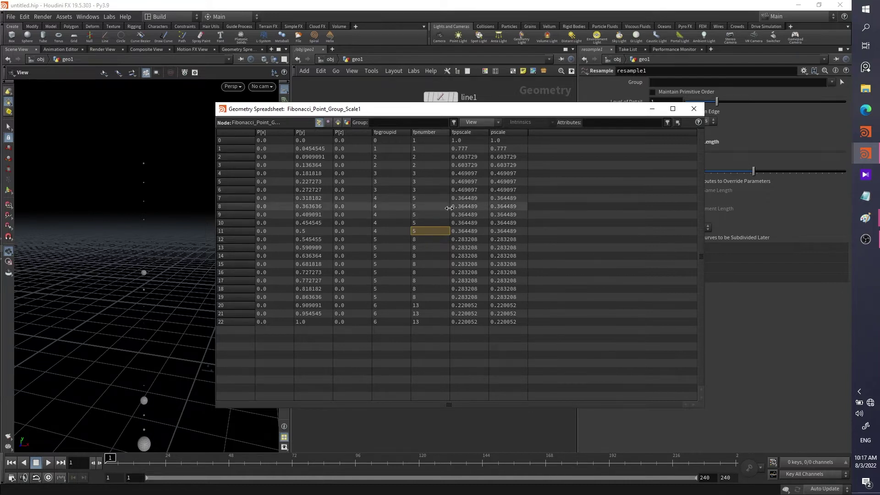
Switch to Paint, add extra lines from levels 1 and 2, and write a column of 1, 1, 2, 3 beside the diagram
{"action": "key", "text": "alt+Tab"}
{"action": "key", "text": "alt+Tab"}
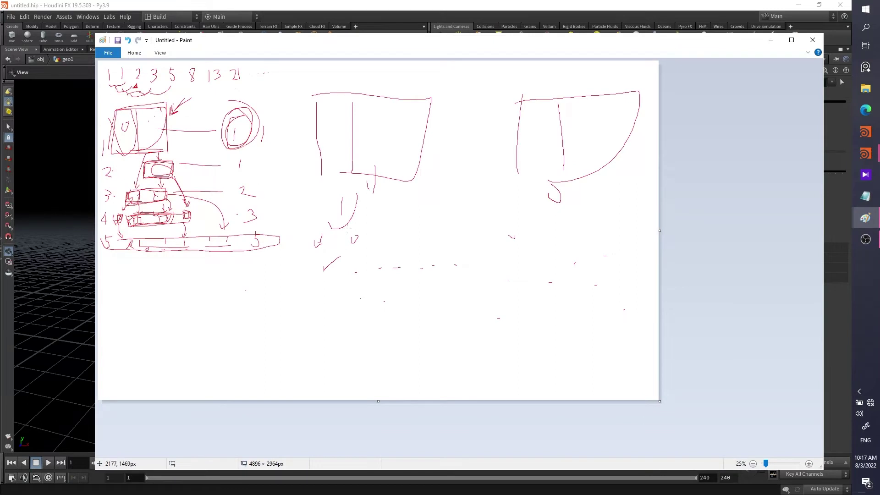
{"action": "mouse_move", "coordinate": [229, 94]}
{"action": "left_mouse_down"}
{"action": "mouse_move", "coordinate": [243, 85]}
{"action": "mouse_move", "coordinate": [276, 109]}
{"action": "left_mouse_up"}
{"action": "left_click_drag", "start_coordinate": [128, 142], "coordinate": [219, 135]}
{"action": "left_click_drag", "start_coordinate": [148, 180], "coordinate": [246, 175]}
{"action": "left_click_drag", "start_coordinate": [284, 148], "coordinate": [283, 178]}
{"action": "mouse_move", "coordinate": [139, 192]}
{"action": "left_mouse_down"}
{"action": "mouse_move", "coordinate": [162, 197]}
{"action": "mouse_move", "coordinate": [124, 206]}
{"action": "mouse_move", "coordinate": [133, 201]}
{"action": "left_mouse_up"}
{"action": "mouse_move", "coordinate": [275, 189]}
{"action": "left_mouse_down"}
{"action": "mouse_move", "coordinate": [291, 203]}
{"action": "mouse_move", "coordinate": [277, 226]}
{"action": "left_mouse_up"}
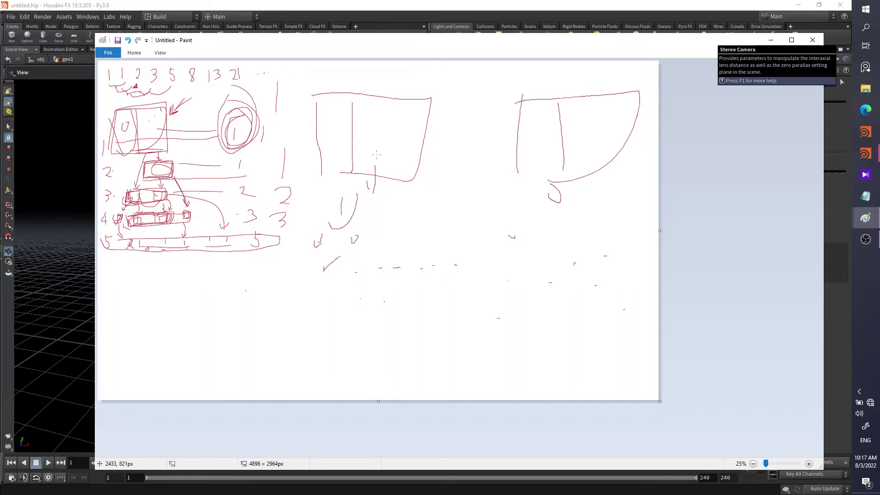
Back in Houdini, set Fibonacci_Point_Group_Scale1's Fppscale Pow Base to 0.5 and check the first fppscale values in the spreadsheet
{"action": "left_click_drag", "start_coordinate": [422, 41], "coordinate": [360, 372]}
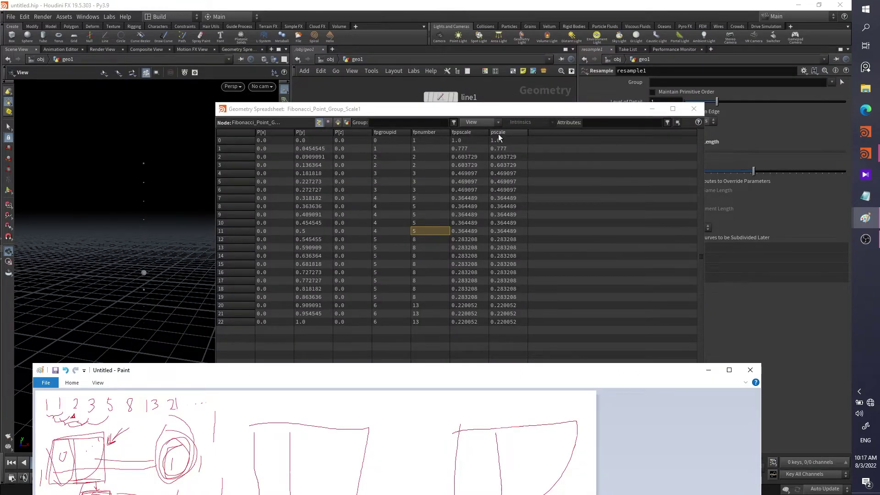
{"action": "mouse_move", "coordinate": [566, 112]}
{"action": "left_mouse_down"}
{"action": "mouse_move", "coordinate": [406, 129]}
{"action": "mouse_move", "coordinate": [428, 284]}
{"action": "mouse_move", "coordinate": [483, 403]}
{"action": "left_mouse_up"}
{"action": "left_click", "coordinate": [433, 323]}
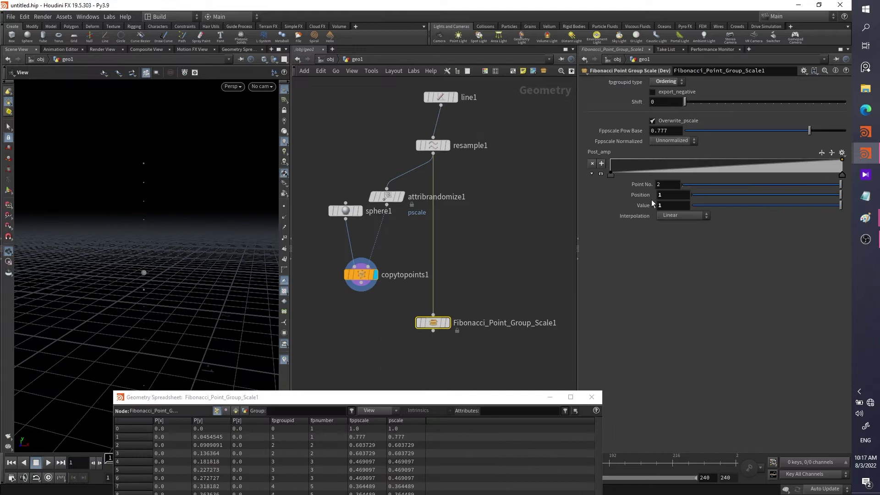
{"action": "double_click", "coordinate": [676, 132]}
{"action": "type", "text": "0.5"}
{"action": "key", "text": "Return"}
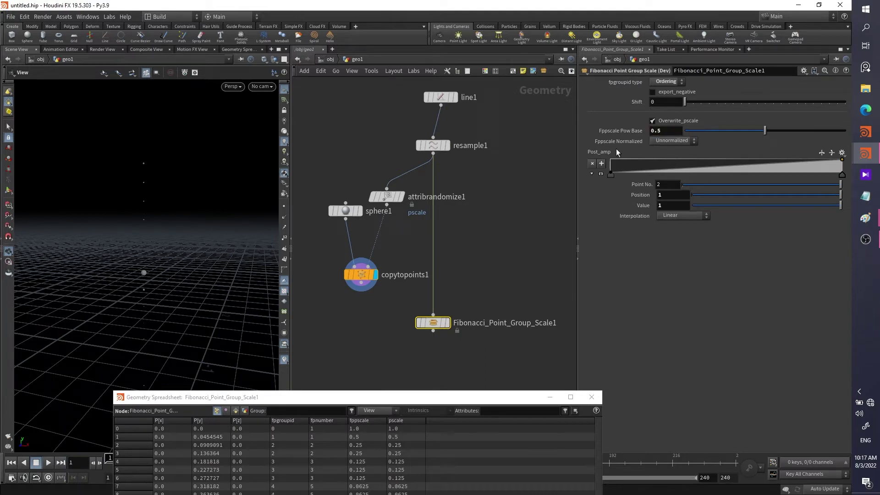
{"action": "left_click_drag", "start_coordinate": [427, 403], "coordinate": [483, 95]}
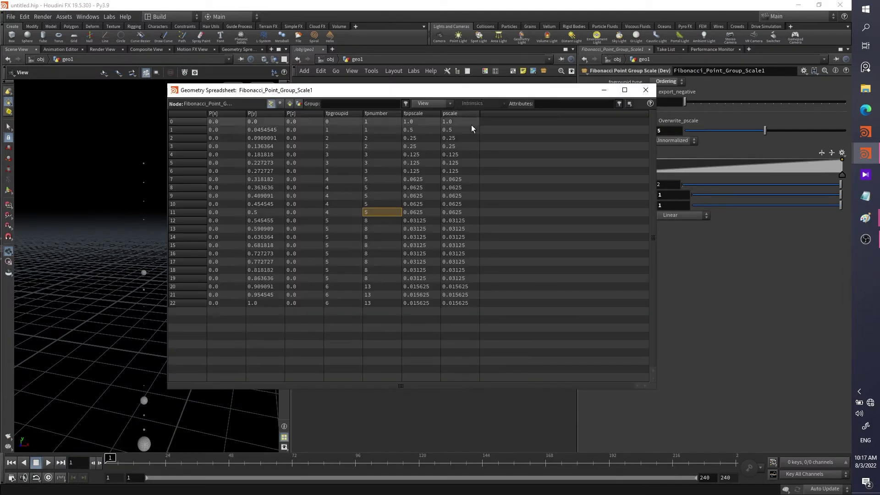
{"action": "left_click", "coordinate": [412, 124]}
{"action": "left_click", "coordinate": [409, 130]}
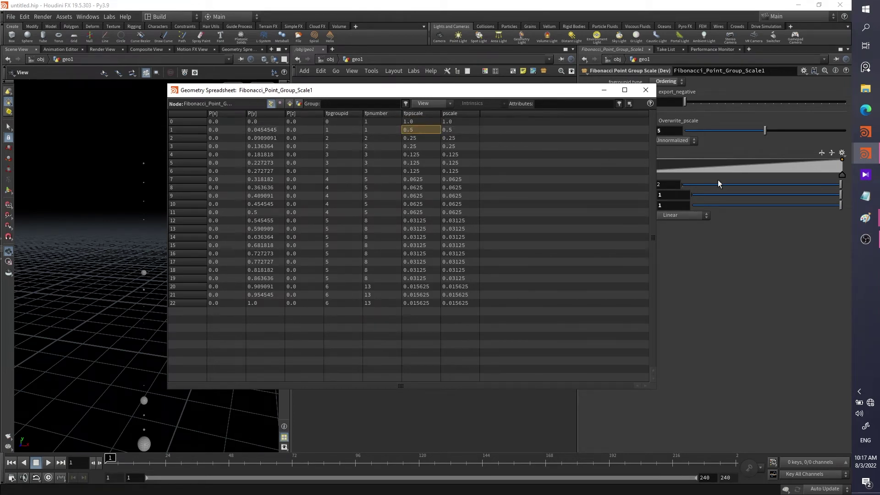
Switch to Paint, overdraw the column's top 1 with a 0, and write 1, 1/2 and 1/2*1/2 in black beside the column
{"action": "key", "text": "alt+Tab"}
{"action": "key", "text": "Tab"}
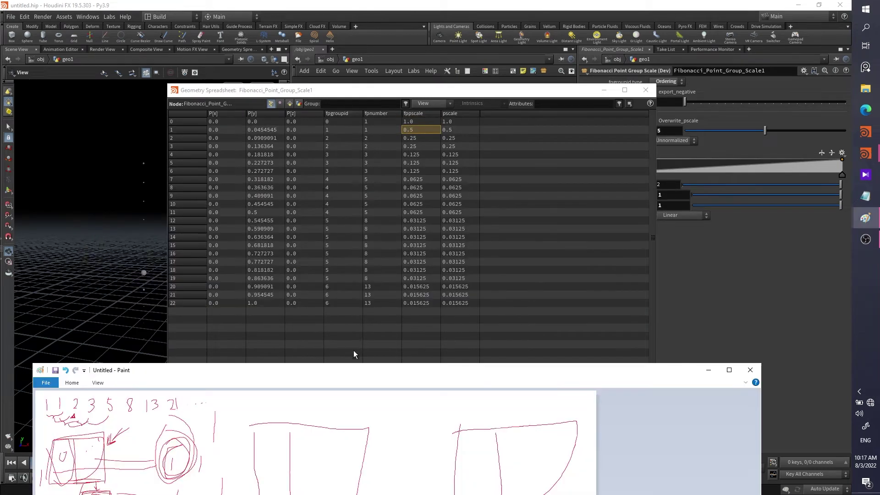
{"action": "left_click_drag", "start_coordinate": [342, 372], "coordinate": [554, 23]}
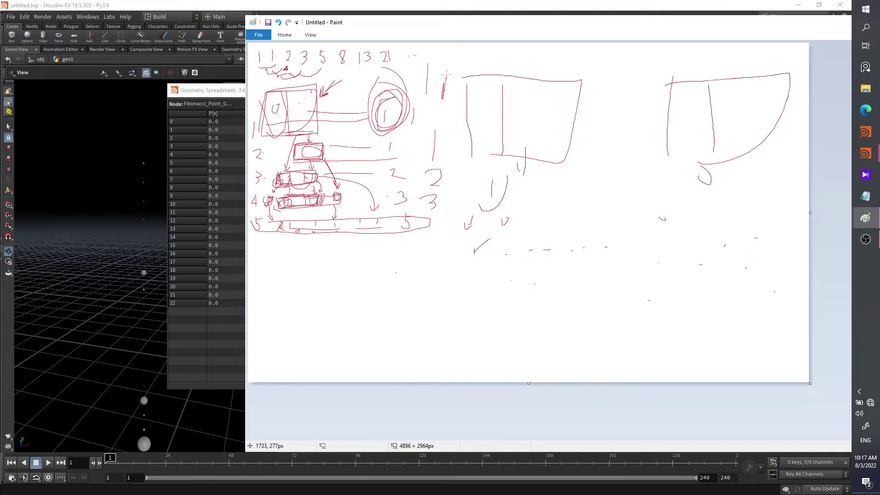
{"action": "left_click_drag", "start_coordinate": [444, 100], "coordinate": [439, 100]}
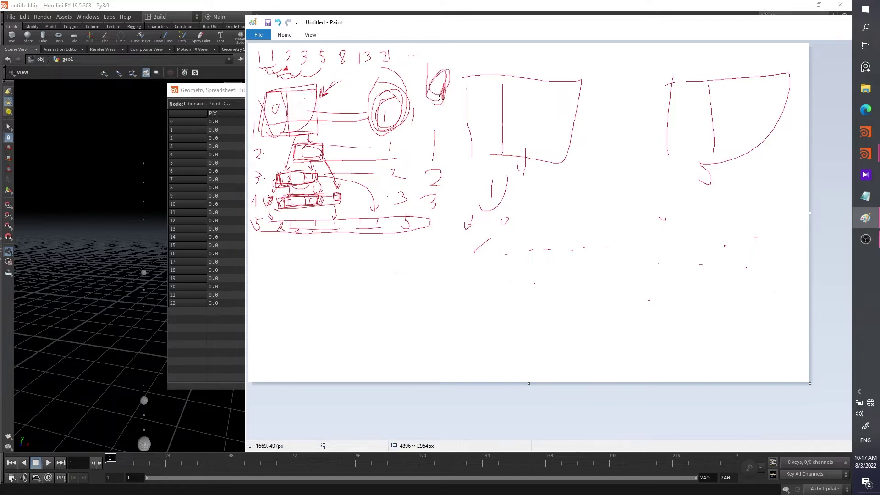
{"action": "left_click", "coordinate": [283, 36]}
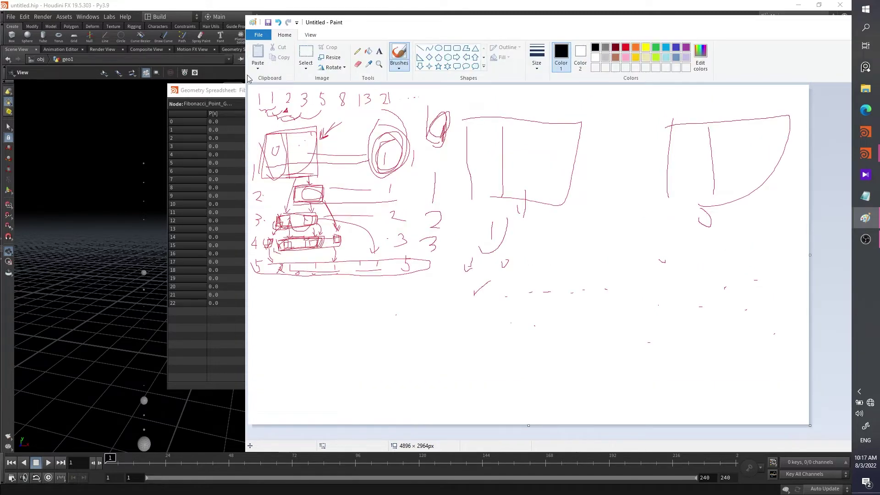
{"action": "left_click", "coordinate": [288, 37]}
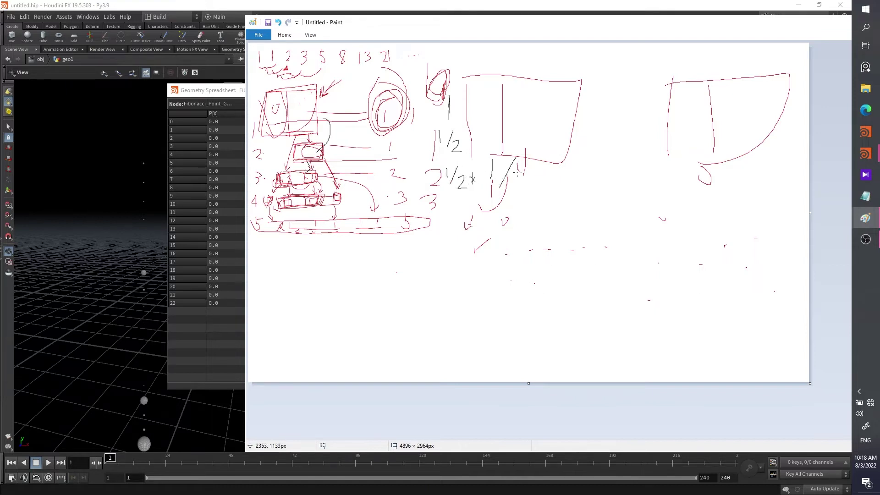
{"action": "left_click_drag", "start_coordinate": [447, 200], "coordinate": [453, 214]}
Back in Houdini, clear the spreadsheet off the network, place copytopoints1 lower, and wire Fibonacci_Point_Group_Scale1 into its target points input
{"action": "mouse_move", "coordinate": [575, 28]}
{"action": "left_mouse_down"}
{"action": "mouse_move", "coordinate": [401, 175]}
{"action": "mouse_move", "coordinate": [317, 283]}
{"action": "left_mouse_up"}
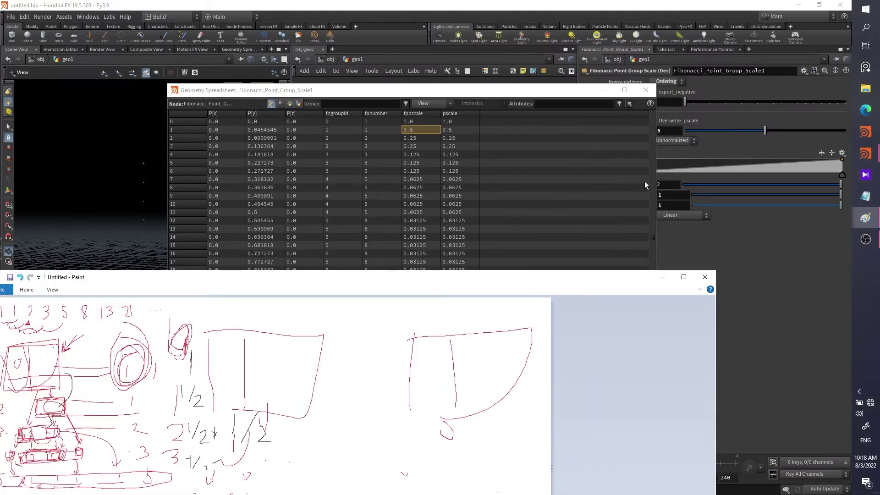
{"action": "left_click_drag", "start_coordinate": [594, 93], "coordinate": [511, 92]}
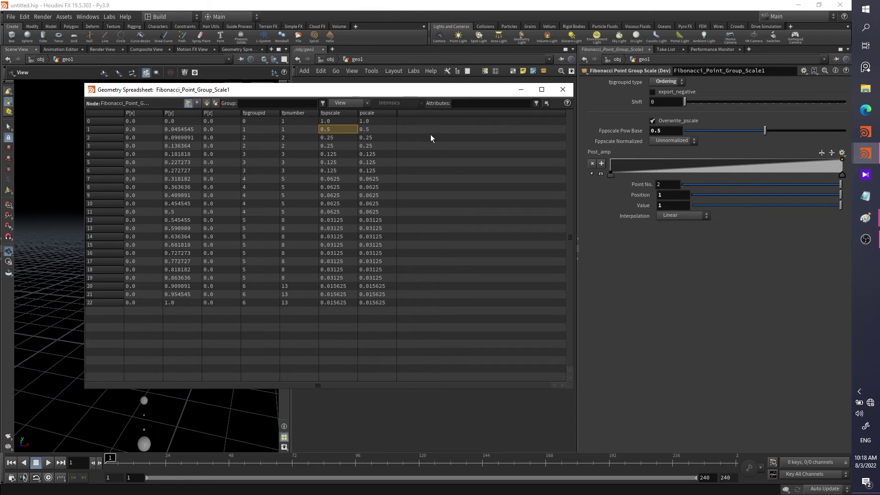
{"action": "left_click_drag", "start_coordinate": [339, 92], "coordinate": [453, 447]}
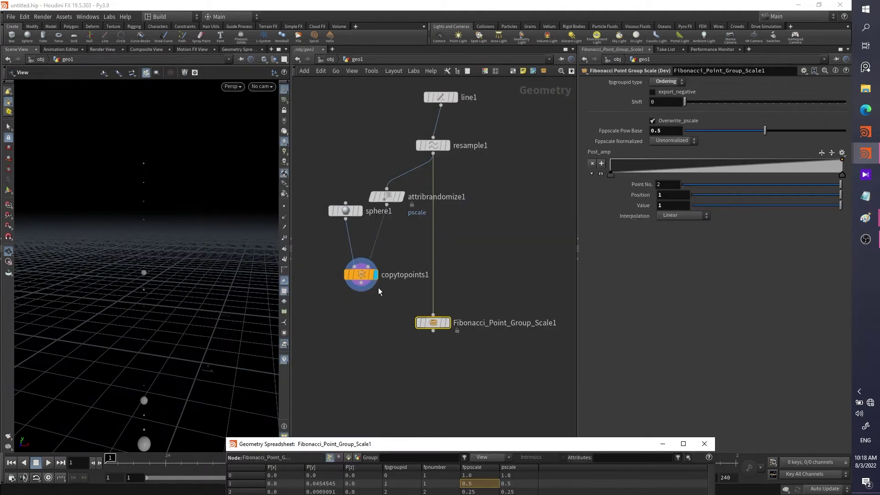
{"action": "left_click_drag", "start_coordinate": [363, 277], "coordinate": [364, 391]}
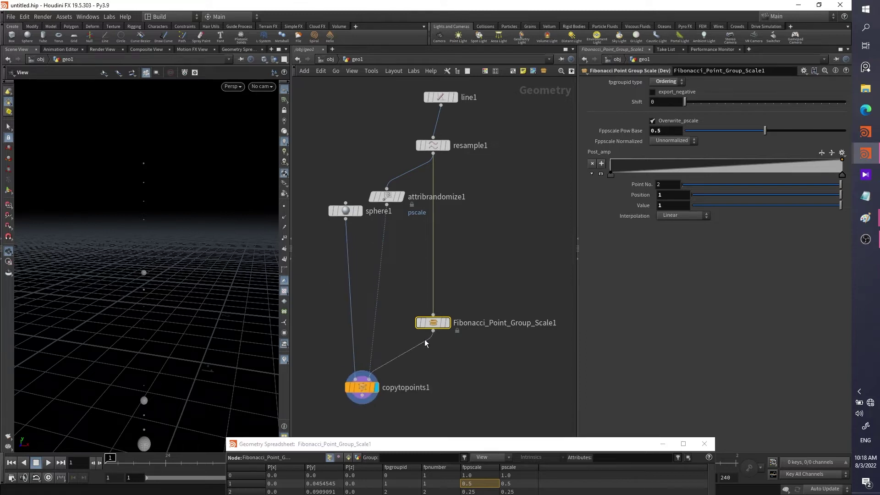
{"action": "left_click_drag", "start_coordinate": [171, 348], "coordinate": [134, 315]}
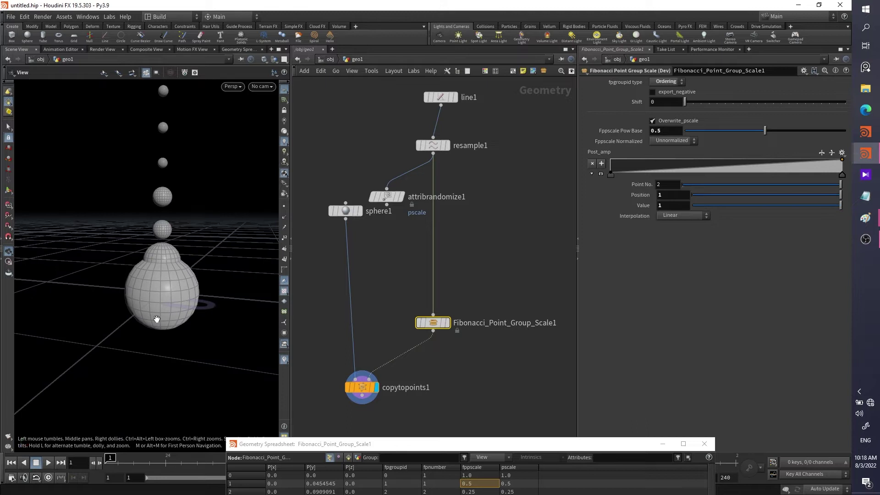
Display Fibonacci_Point_Group_Scale1 with the viewport point overlay toggled, and return the display to copytopoints1
{"action": "key", "text": "r"}
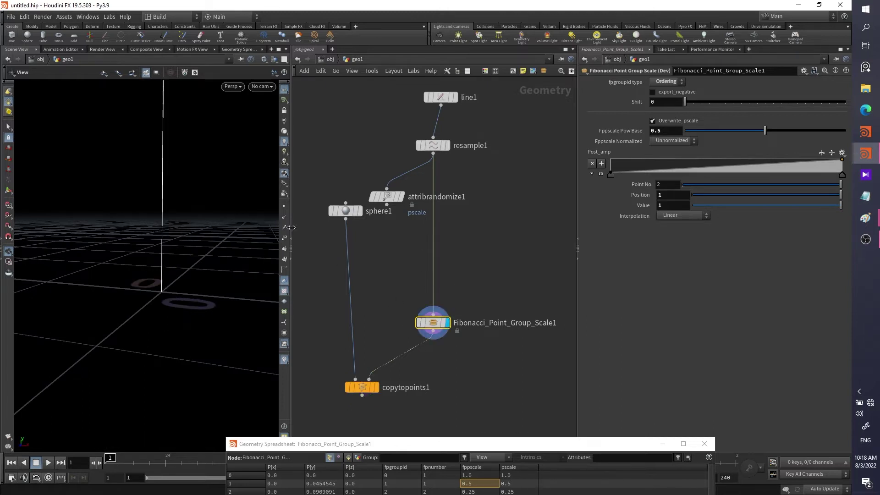
{"action": "left_click", "coordinate": [283, 238]}
{"action": "left_click_drag", "start_coordinate": [334, 366], "coordinate": [395, 404]}
{"action": "key", "text": "r"}
{"action": "left_click", "coordinate": [284, 238]}
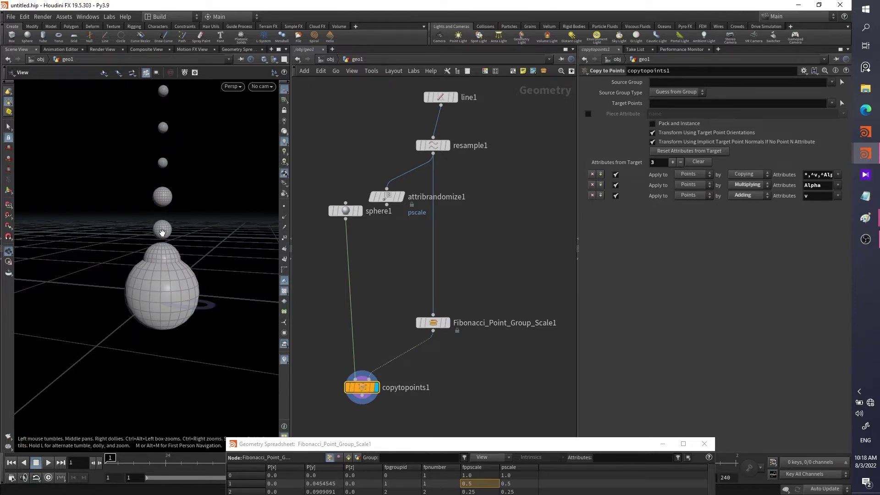
Compare the sphere sizes along the line with the spreadsheet's fppscale values, and close the spreadsheet
{"action": "scroll", "coordinate": [153, 216], "scroll_direction": "up", "scroll_amount": 3}
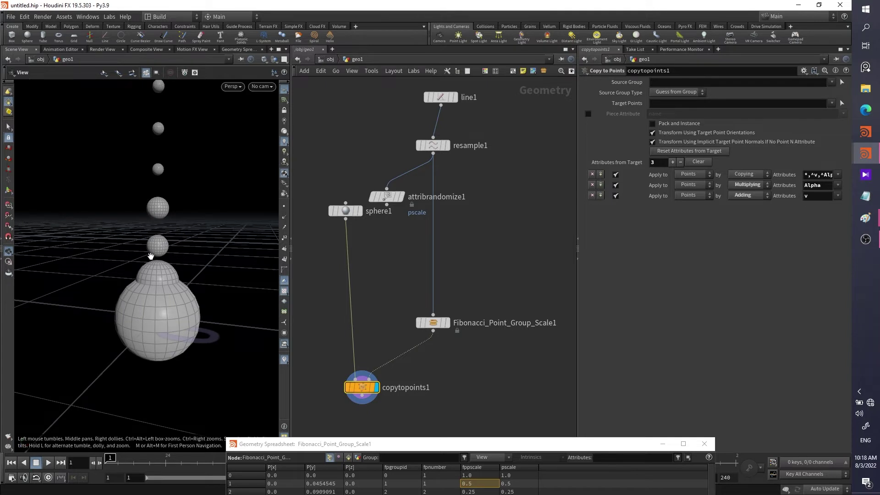
{"action": "left_click_drag", "start_coordinate": [456, 444], "coordinate": [657, 146]}
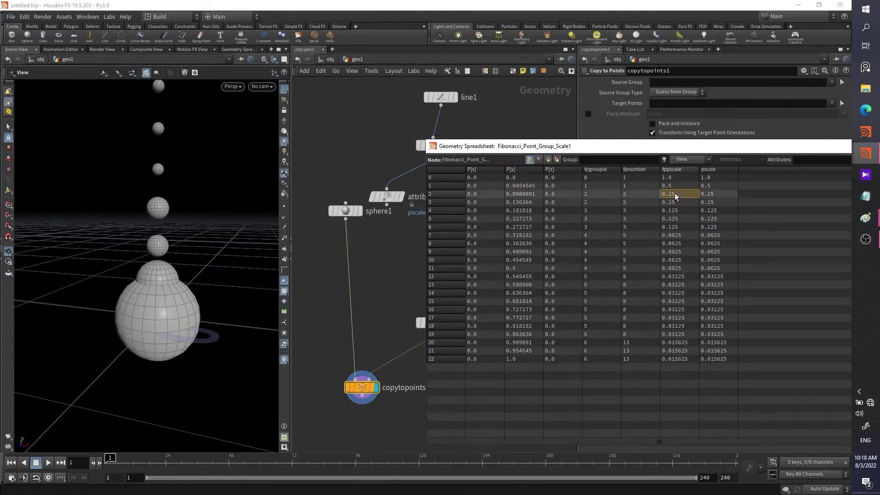
{"action": "left_click_drag", "start_coordinate": [548, 146], "coordinate": [679, 183]}
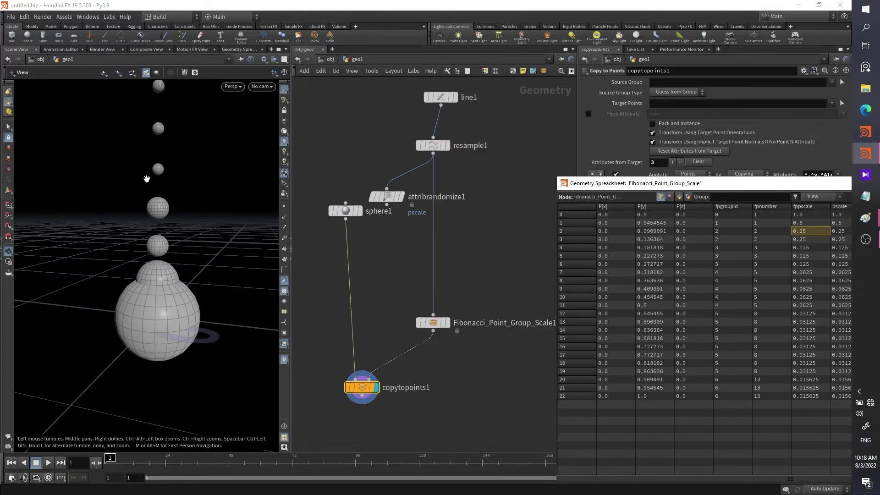
{"action": "left_click_drag", "start_coordinate": [147, 179], "coordinate": [138, 319]}
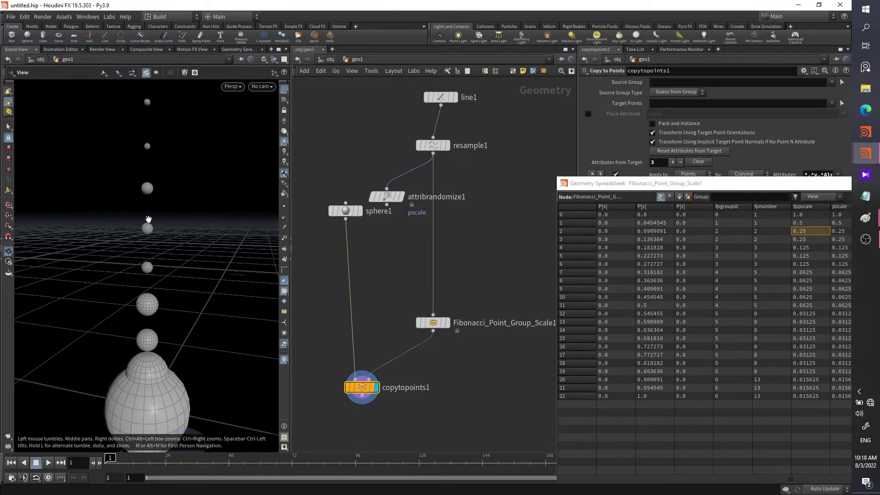
{"action": "left_click_drag", "start_coordinate": [151, 191], "coordinate": [182, 193]}
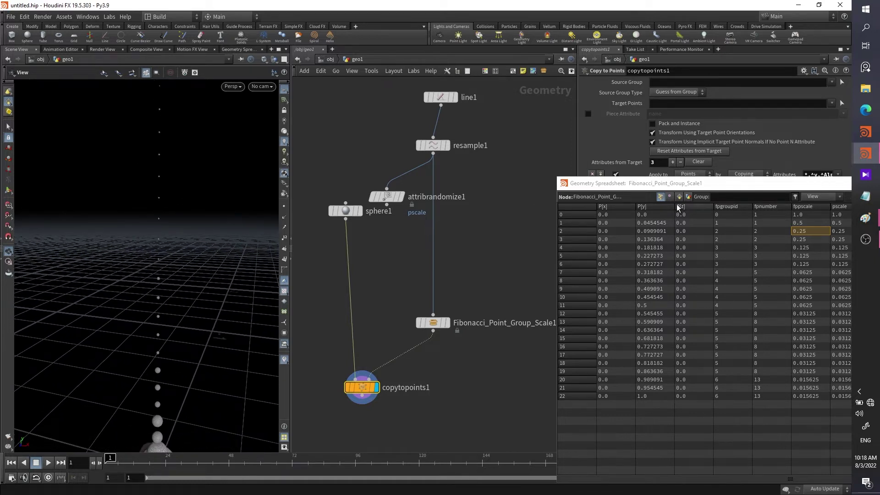
{"action": "left_click_drag", "start_coordinate": [631, 199], "coordinate": [222, 195]}
{"action": "left_click", "coordinate": [552, 186]}
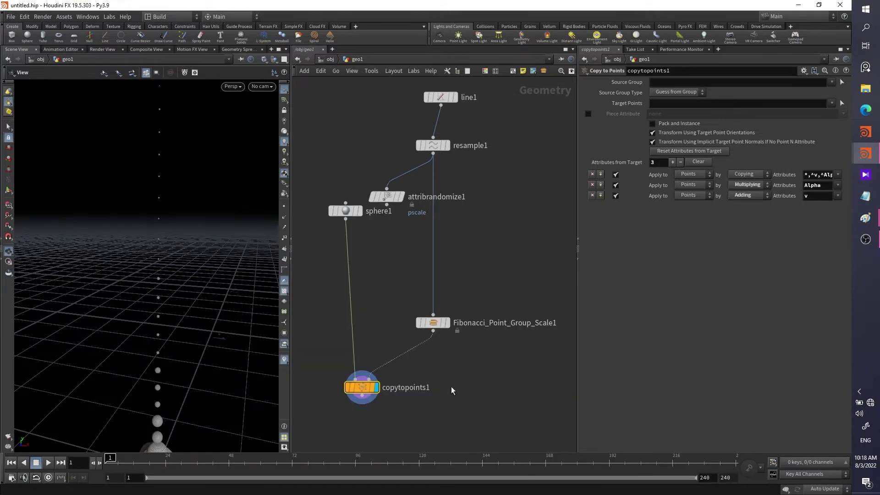
{"action": "left_click_drag", "start_coordinate": [169, 262], "coordinate": [169, 281]}
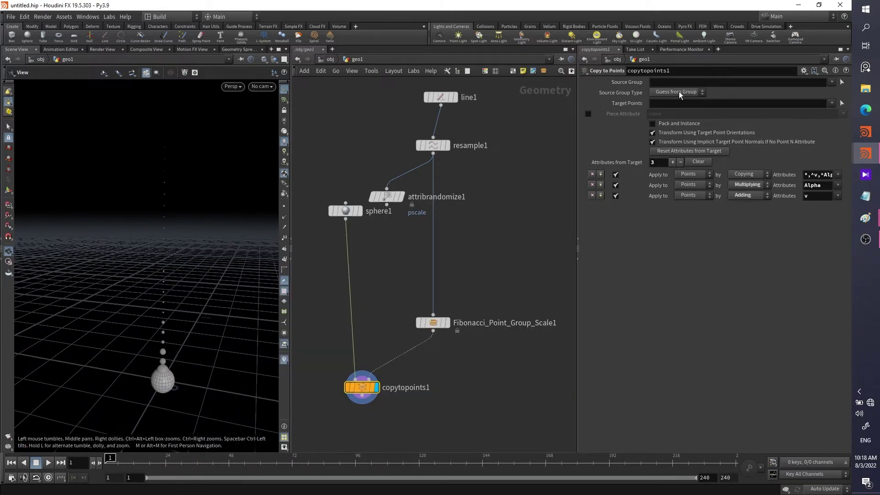
Set Fibonacci_Point_Group_Scale1's fpgroupid type to Random and its Maximum iteration to 5
{"action": "left_click", "coordinate": [432, 323]}
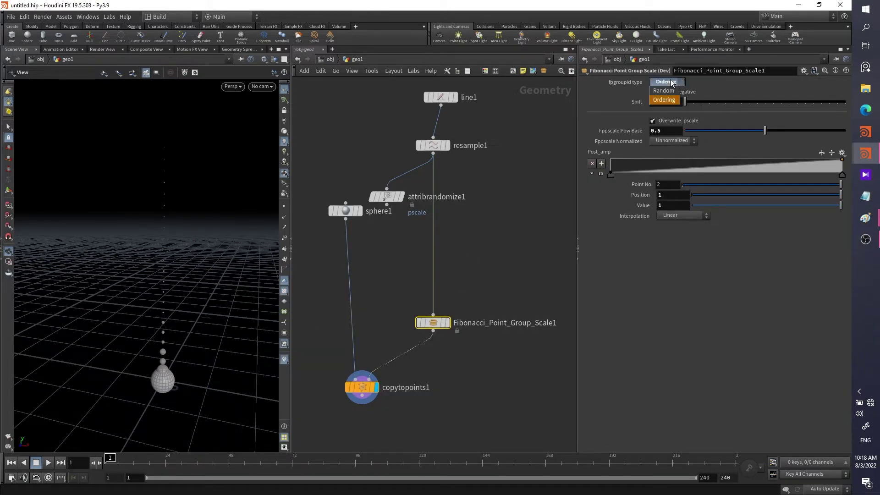
{"action": "left_click", "coordinate": [668, 91]}
{"action": "left_click_drag", "start_coordinate": [158, 255], "coordinate": [161, 251]}
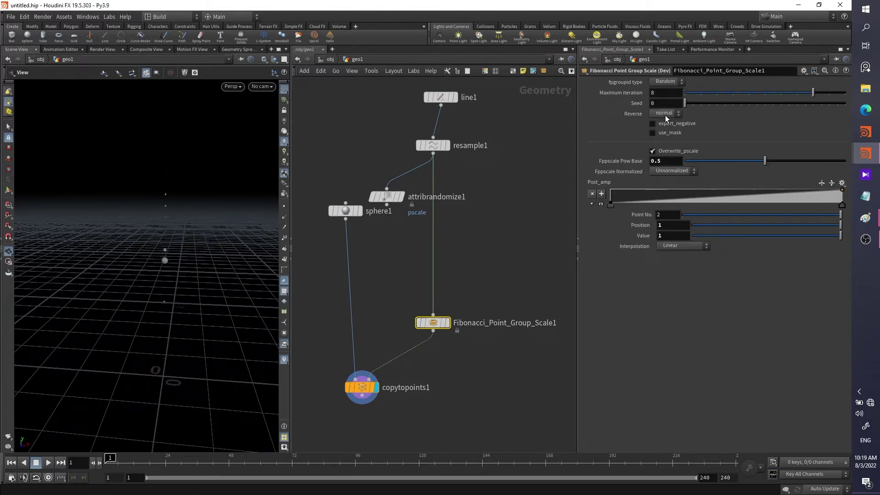
{"action": "left_click_drag", "start_coordinate": [436, 252], "coordinate": [326, 152]}
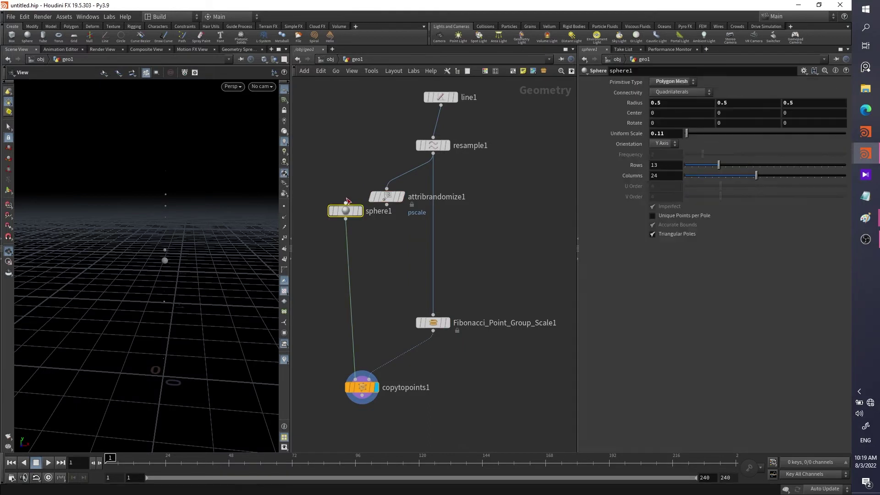
{"action": "left_click_drag", "start_coordinate": [489, 223], "coordinate": [417, 359]}
{"action": "left_click_drag", "start_coordinate": [724, 93], "coordinate": [771, 96]}
{"action": "scroll", "coordinate": [170, 240], "scroll_direction": "up", "scroll_amount": 2}
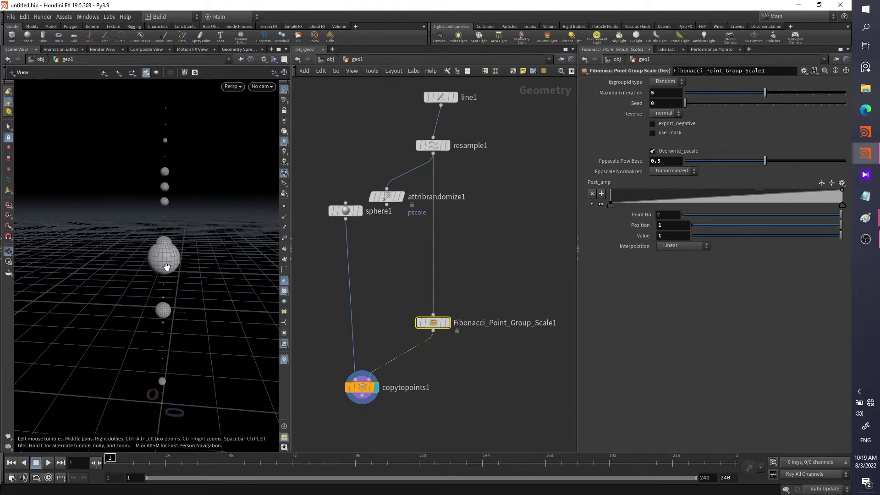
Inspect the randomly scaled spheres, set resample1's segments to 23, and reselect Fibonacci_Point_Group_Scale1
{"action": "left_click_drag", "start_coordinate": [150, 290], "coordinate": [162, 212]}
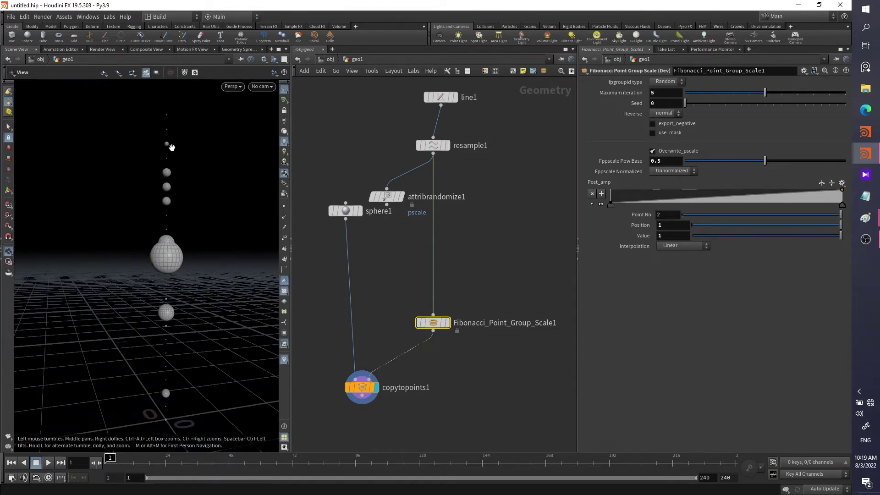
{"action": "left_click_drag", "start_coordinate": [171, 302], "coordinate": [168, 339]}
{"action": "left_click", "coordinate": [433, 146]}
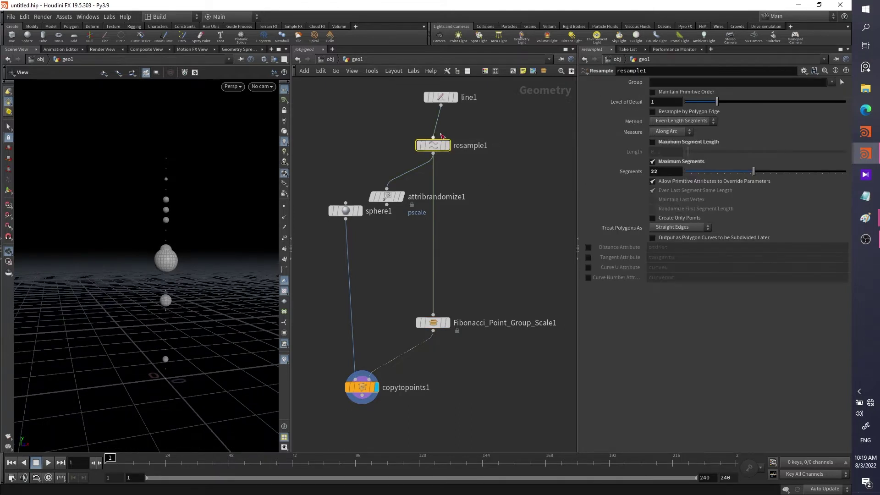
{"action": "mouse_move", "coordinate": [754, 171]}
{"action": "left_mouse_down"}
{"action": "mouse_move", "coordinate": [804, 171]}
{"action": "mouse_move", "coordinate": [751, 172]}
{"action": "mouse_move", "coordinate": [794, 172]}
{"action": "mouse_move", "coordinate": [771, 172]}
{"action": "left_mouse_up"}
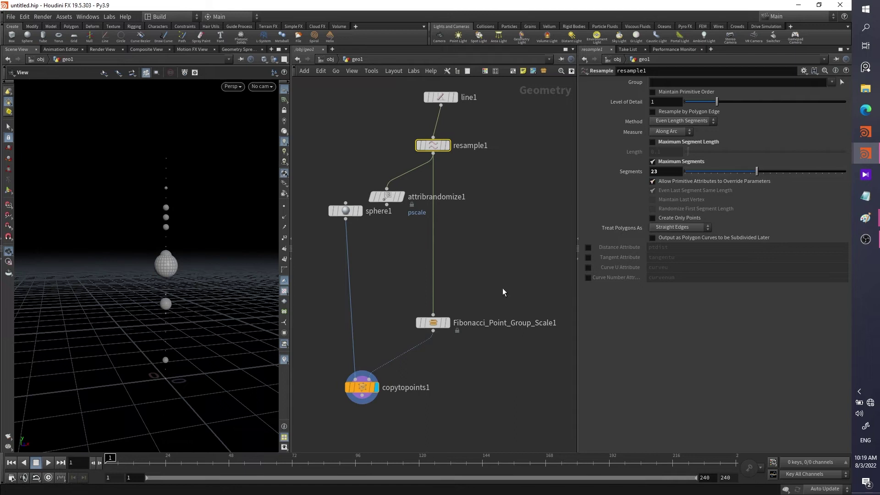
{"action": "left_click", "coordinate": [433, 323]}
{"action": "mouse_move", "coordinate": [159, 287]}
{"action": "left_mouse_down"}
{"action": "mouse_move", "coordinate": [159, 314]}
{"action": "mouse_move", "coordinate": [160, 291]}
{"action": "left_mouse_up"}
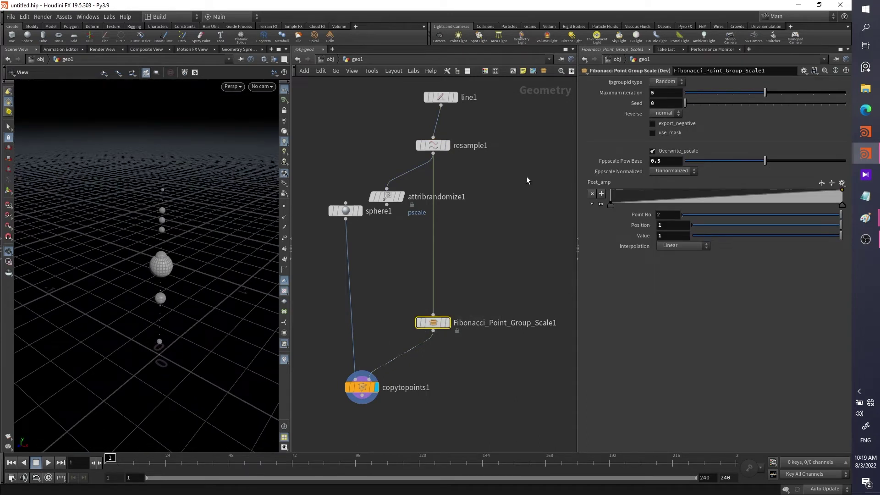
Move line1 aside in the network and add a Grid node above resample1
{"action": "middle_click_drag", "start_coordinate": [526, 176], "coordinate": [512, 269]}
{"action": "left_click_drag", "start_coordinate": [428, 189], "coordinate": [378, 145]}
{"action": "key", "text": "Tab"}
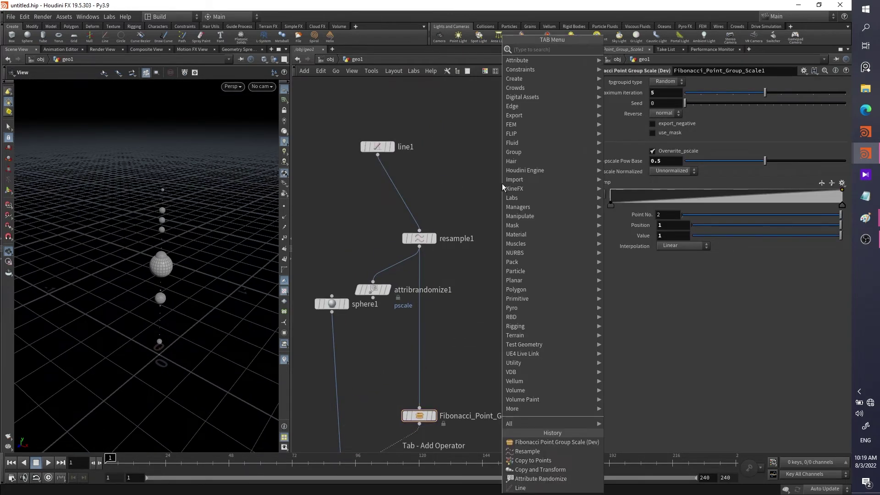
{"action": "type", "text": "grid"}
{"action": "key", "text": "Return"}
{"action": "left_click", "coordinate": [502, 183]}
Connect grid1 to resample1 in place of line1 and view the scaled spheres spread over the grid
{"action": "left_click_drag", "start_coordinate": [502, 189], "coordinate": [420, 230]}
{"action": "middle_click_drag", "start_coordinate": [471, 322], "coordinate": [473, 211]}
{"action": "left_click_drag", "start_coordinate": [183, 294], "coordinate": [174, 313]}
{"action": "key", "text": "f"}
{"action": "left_click_drag", "start_coordinate": [162, 284], "coordinate": [161, 243]}
{"action": "left_click", "coordinate": [431, 305]}
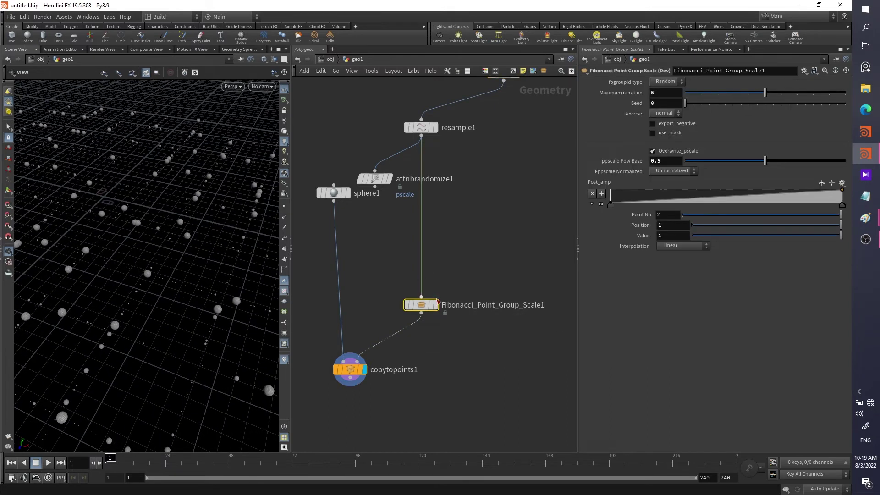
Reconnect line1 to resample1 in place of grid1 and frame the line of spheres
{"action": "middle_click_drag", "start_coordinate": [483, 200], "coordinate": [409, 288]}
{"action": "left_click_drag", "start_coordinate": [324, 180], "coordinate": [366, 256]}
{"action": "key", "text": "f"}
{"action": "left_click_drag", "start_coordinate": [157, 225], "coordinate": [155, 184]}
{"action": "middle_click_drag", "start_coordinate": [515, 352], "coordinate": [572, 241]}
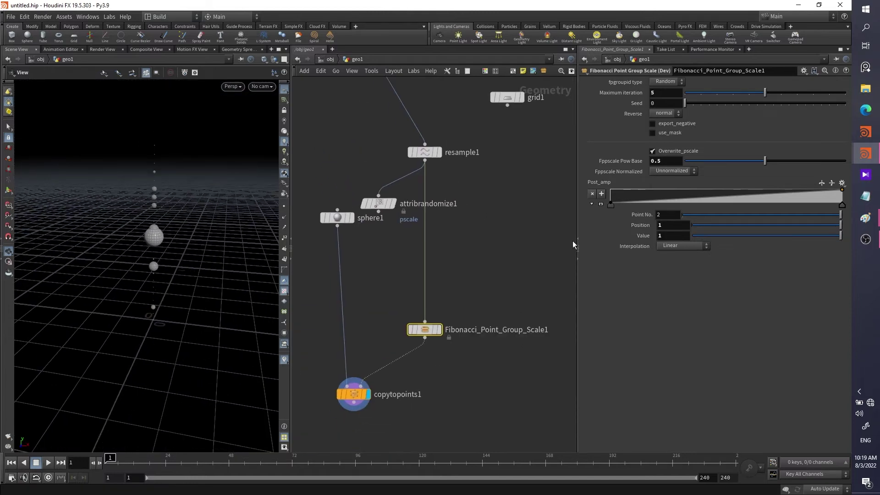
Check Fibonacci_Point_Group_Scale1's random group values in the geometry spreadsheet, minimize Paint, and close the spreadsheet
{"action": "scroll", "coordinate": [516, 259], "scroll_direction": "down", "scroll_amount": 3}
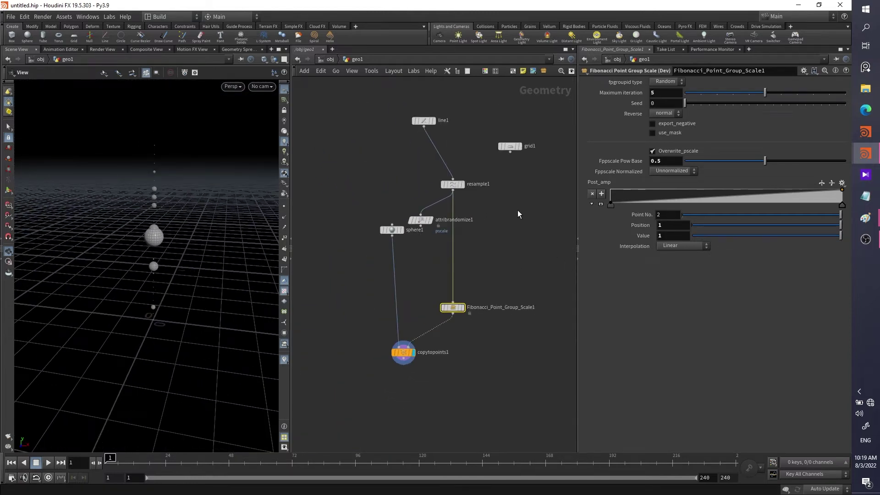
{"action": "key", "text": "alt+shift+s"}
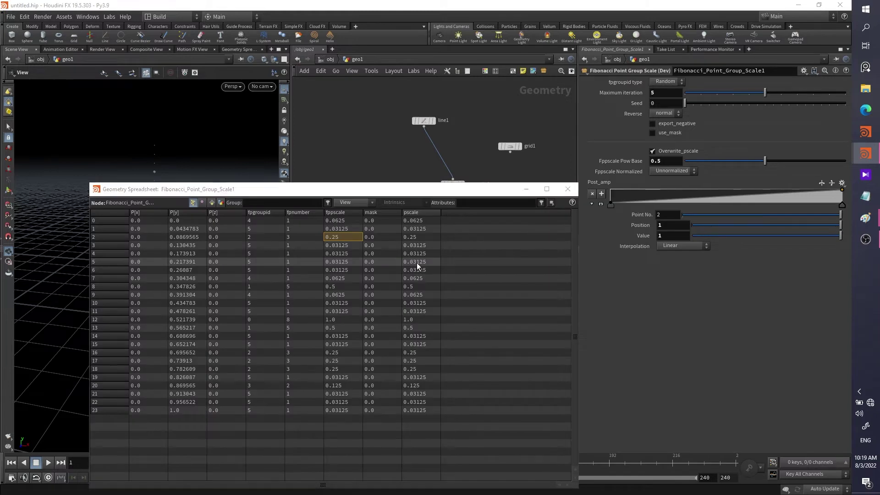
{"action": "key", "text": "alt+Tab"}
{"action": "key", "text": "Tab"}
{"action": "left_click", "coordinate": [663, 277]}
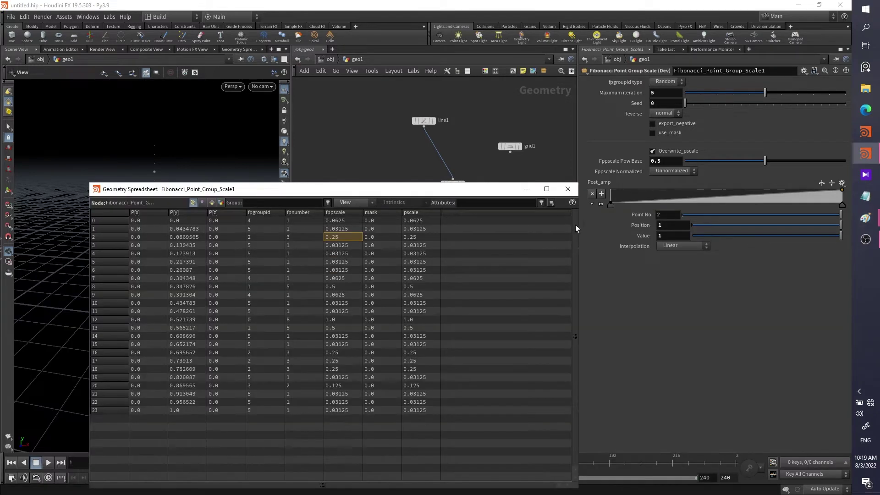
{"action": "left_click", "coordinate": [567, 189]}
Add a Box node in the empty area beneath grid1
{"action": "middle_click_drag", "start_coordinate": [481, 263], "coordinate": [426, 206]}
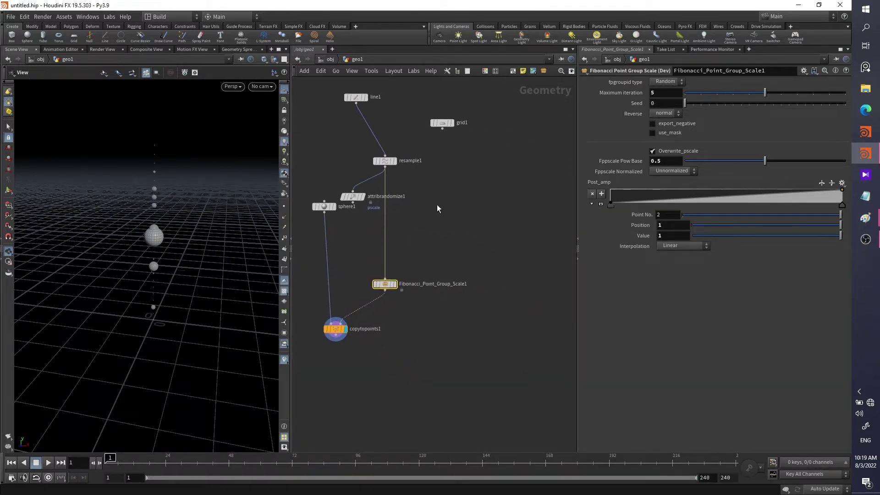
{"action": "key", "text": "Tab"}
{"action": "type", "text": "box"}
{"action": "key", "text": "Return"}
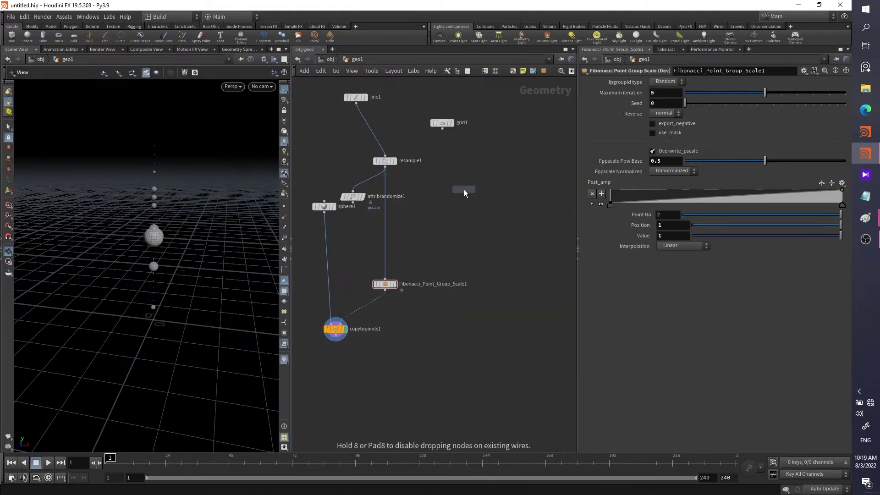
{"action": "left_click", "coordinate": [464, 189]}
Add a Voronoi Fracture node below box1, fed by the box
{"action": "key", "text": "Tab"}
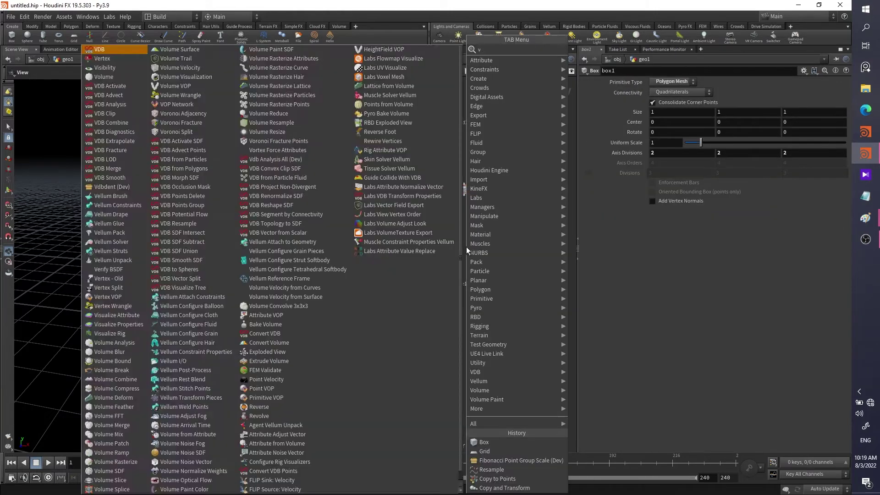
{"action": "key", "text": "Return"}
{"action": "key", "text": "Escape"}
{"action": "key", "text": "Tab"}
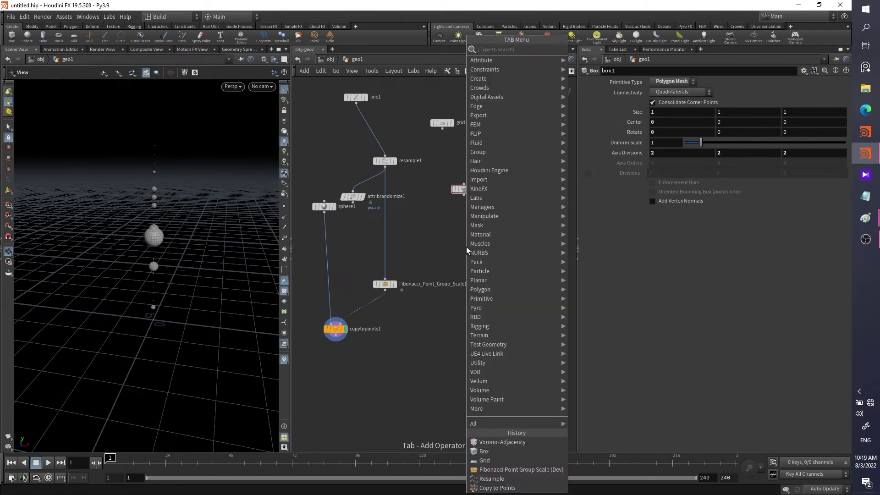
{"action": "type", "text": "voron"}
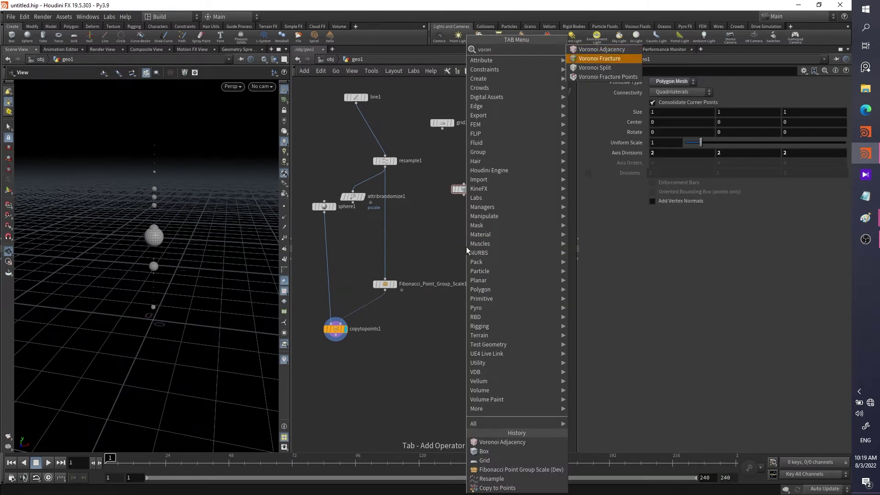
{"action": "key", "text": "Down"}
{"action": "key", "text": "Return"}
{"action": "left_click", "coordinate": [467, 250]}
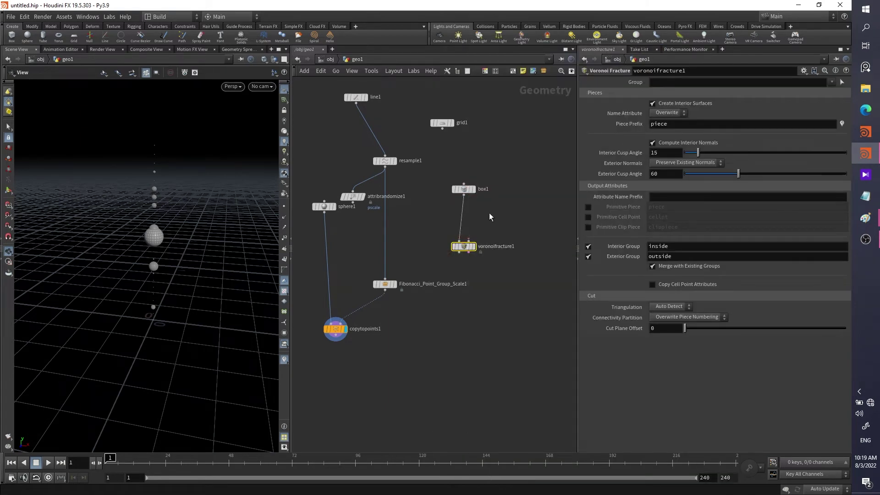
Branch a Points from Volume node off box1, display it, and set its Point Separation to 0.3
{"action": "scroll", "coordinate": [484, 235], "scroll_direction": "up", "scroll_amount": 2}
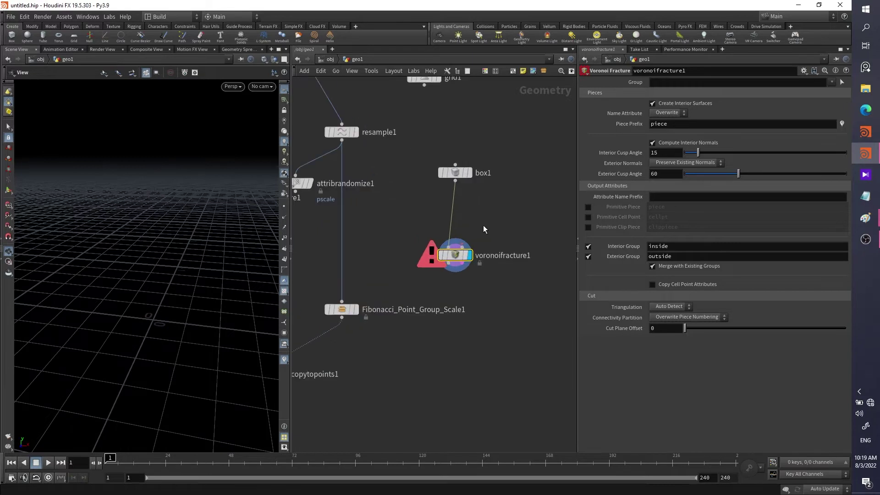
{"action": "left_click_drag", "start_coordinate": [455, 181], "coordinate": [481, 197]}
{"action": "type", "text": "pointfro"}
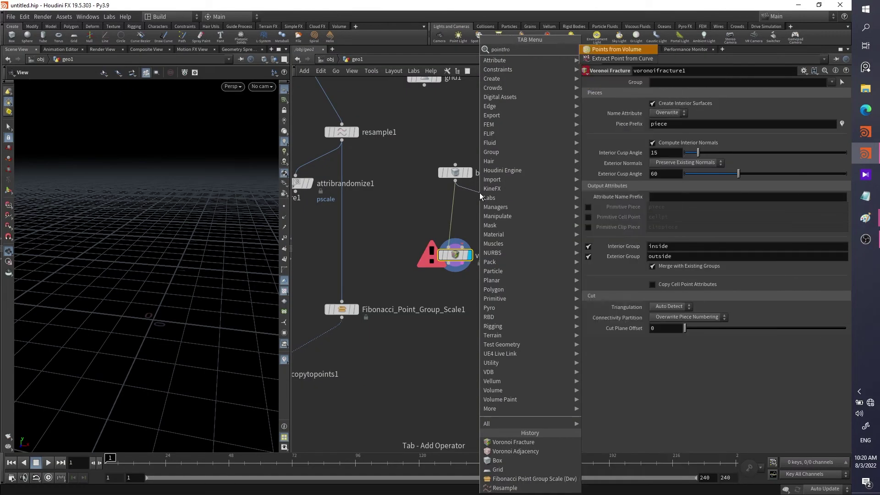
{"action": "key", "text": "Return"}
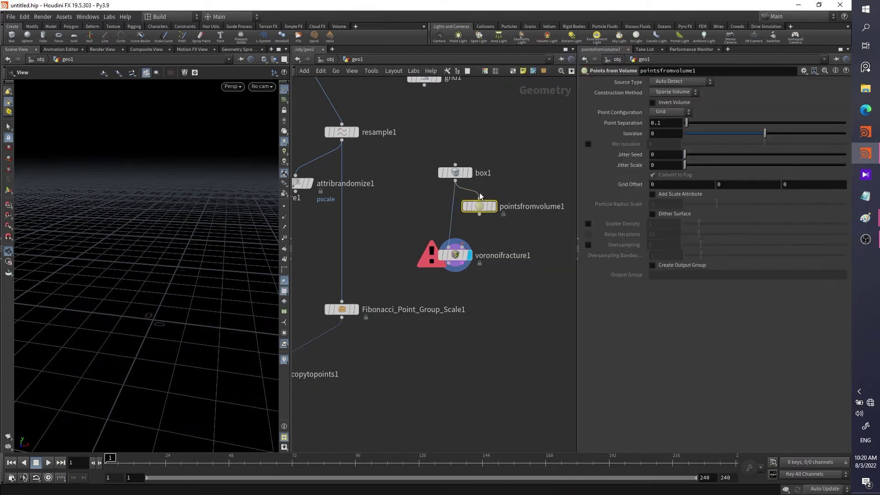
{"action": "key", "text": "r"}
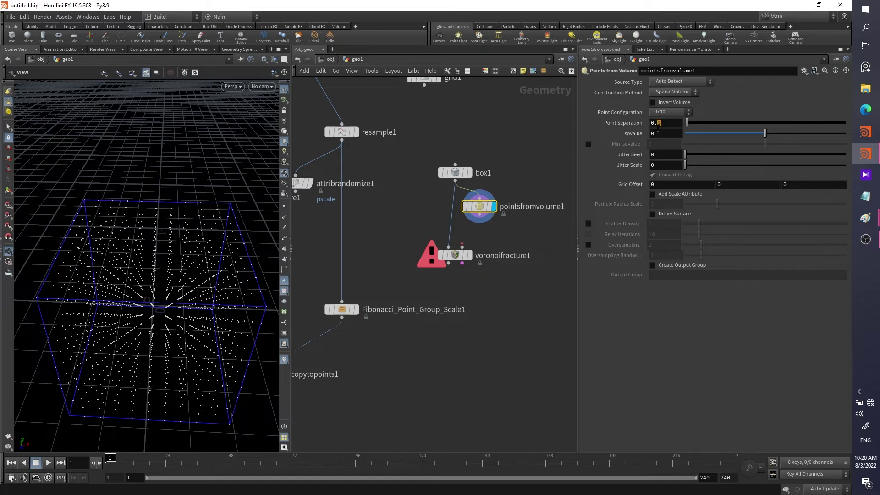
{"action": "type", "text": "2"}
{"action": "key", "text": "Return"}
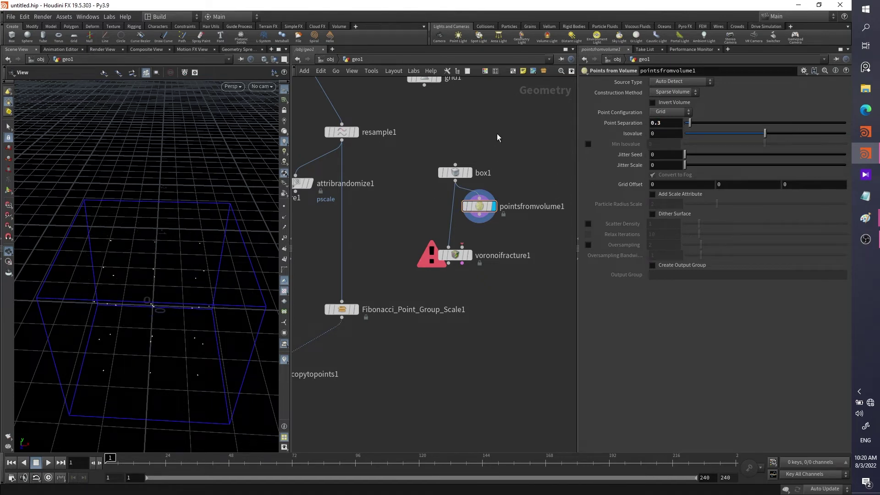
Wire pointsfromvolume1 into voronoifracture1's second input and display the fractured box as wireframe
{"action": "left_click_drag", "start_coordinate": [479, 225], "coordinate": [462, 250]}
{"action": "left_click", "coordinate": [456, 254]}
{"action": "left_click", "coordinate": [470, 255]}
{"action": "left_click_drag", "start_coordinate": [174, 294], "coordinate": [149, 278]}
{"action": "left_click_drag", "start_coordinate": [455, 255], "coordinate": [459, 348]}
{"action": "mouse_move", "coordinate": [132, 253]}
{"action": "left_mouse_down"}
{"action": "mouse_move", "coordinate": [122, 252]}
{"action": "mouse_move", "coordinate": [122, 261]}
{"action": "mouse_move", "coordinate": [147, 235]}
{"action": "left_mouse_up"}
{"action": "key", "text": "w"}
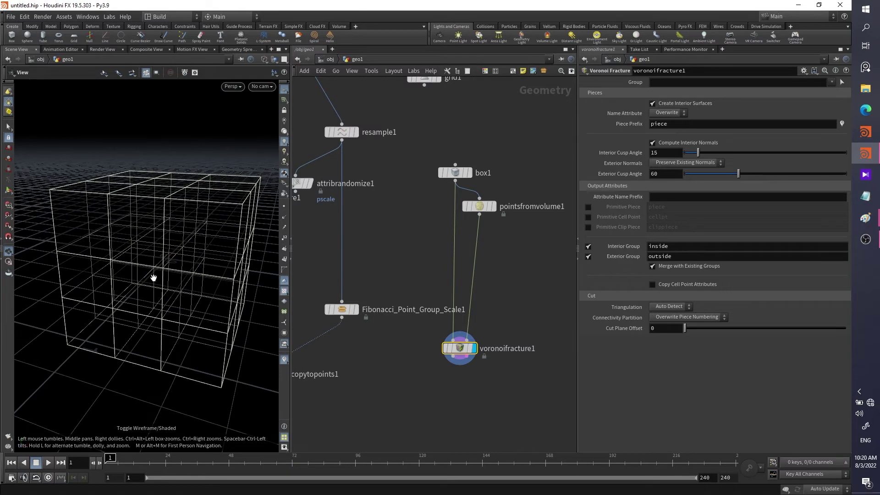
Spread out the fracture nodes and add an RBD Exploded View node after voronoifracture1, displaying the separated pieces
{"action": "left_click_drag", "start_coordinate": [479, 207], "coordinate": [521, 185]}
{"action": "left_click_drag", "start_coordinate": [462, 355], "coordinate": [465, 317]}
{"action": "key", "text": "Tab"}
{"action": "type", "text": "exp"}
{"action": "key", "text": "Return"}
{"action": "left_click", "coordinate": [469, 321]}
{"action": "left_click", "coordinate": [468, 312]}
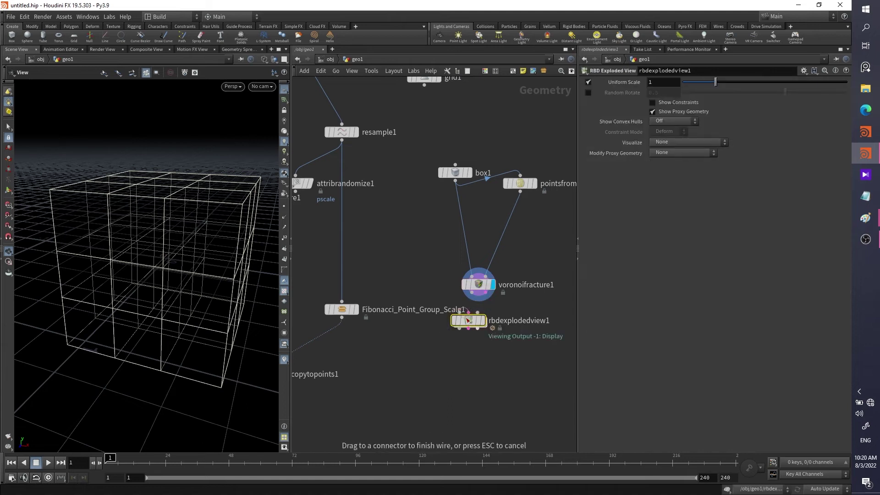
{"action": "left_click_drag", "start_coordinate": [469, 320], "coordinate": [468, 355]}
{"action": "left_click", "coordinate": [473, 296]}
{"action": "scroll", "coordinate": [200, 277], "scroll_direction": "up", "scroll_amount": 3}
{"action": "scroll", "coordinate": [200, 277], "scroll_direction": "down", "scroll_amount": 5}
{"action": "left_click_drag", "start_coordinate": [196, 275], "coordinate": [190, 310]}
Move copytopoints1 and Fibonacci_Point_Group_Scale1 lower in the network, bringing the Fibonacci node nearer the fracture branch
{"action": "middle_click_drag", "start_coordinate": [358, 344], "coordinate": [384, 255]}
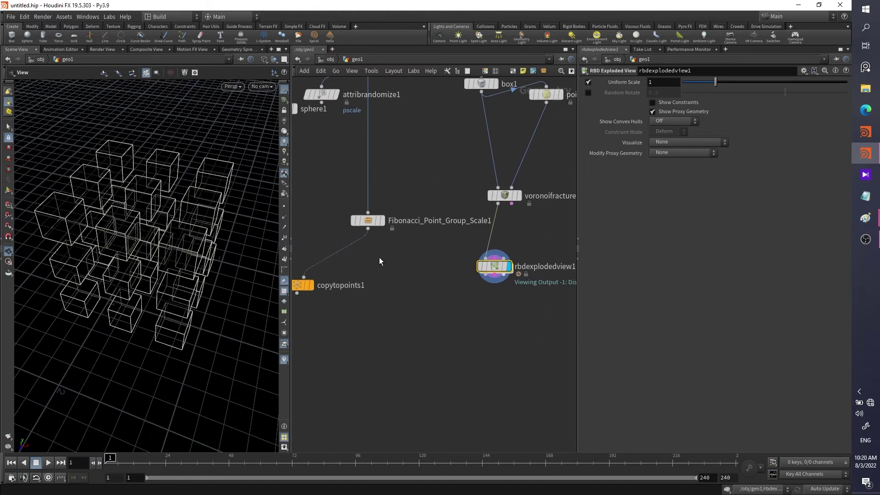
{"action": "left_click_drag", "start_coordinate": [303, 285], "coordinate": [304, 321]}
{"action": "left_click_drag", "start_coordinate": [372, 224], "coordinate": [428, 343]}
{"action": "scroll", "coordinate": [446, 246], "scroll_direction": "down", "scroll_amount": 3}
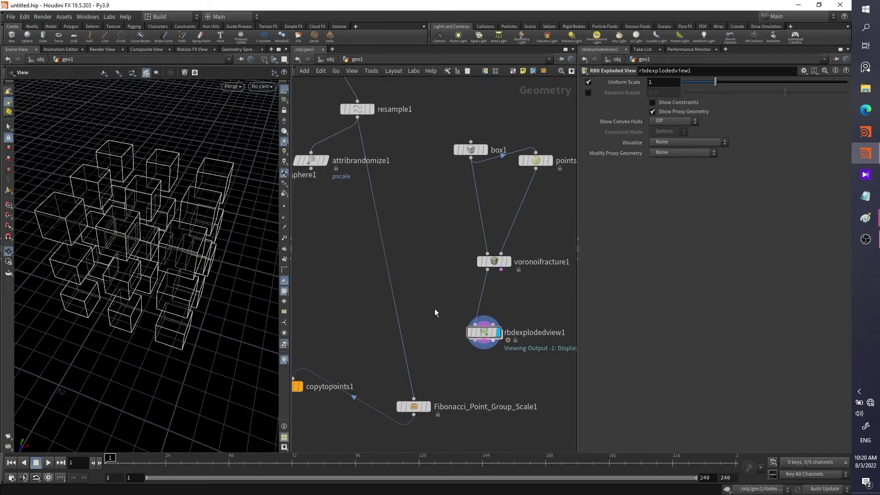
Display pointsfromvolume1 and examine its points inside the box from another angle
{"action": "left_click", "coordinate": [476, 275]}
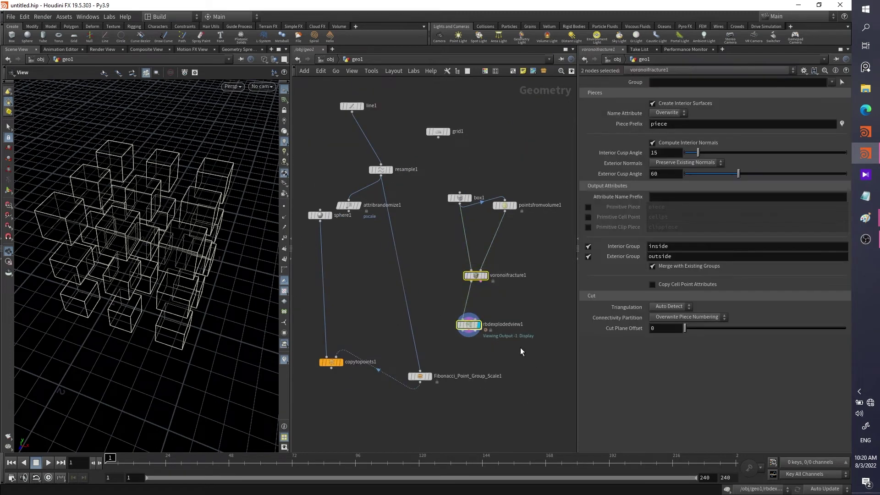
{"action": "left_click", "coordinate": [505, 205]}
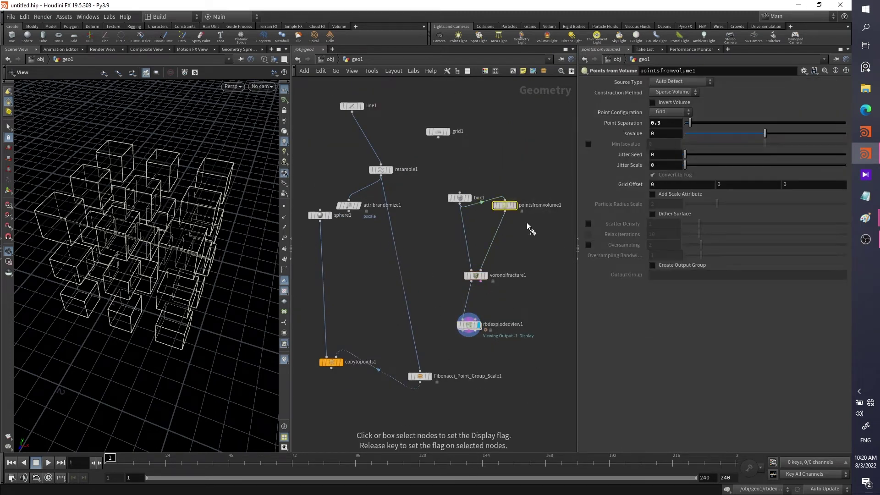
{"action": "key", "text": "r"}
{"action": "left_click_drag", "start_coordinate": [192, 247], "coordinate": [152, 261]}
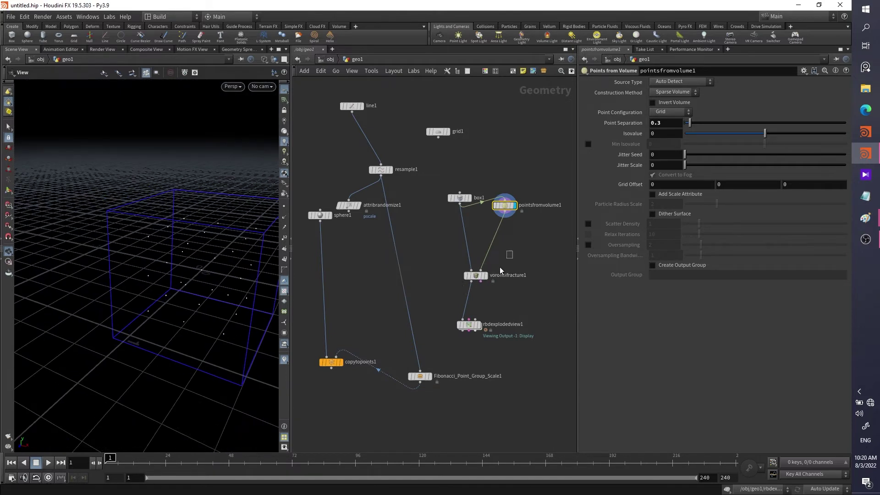
Move the fracture and exploded view nodes down, detach Fibonacci_Point_Group_Scale1, and insert it between pointsfromvolume1 and voronoifracture1
{"action": "left_click_drag", "start_coordinate": [451, 268], "coordinate": [499, 332]}
{"action": "left_click_drag", "start_coordinate": [476, 279], "coordinate": [486, 373]}
{"action": "left_click", "coordinate": [513, 283]}
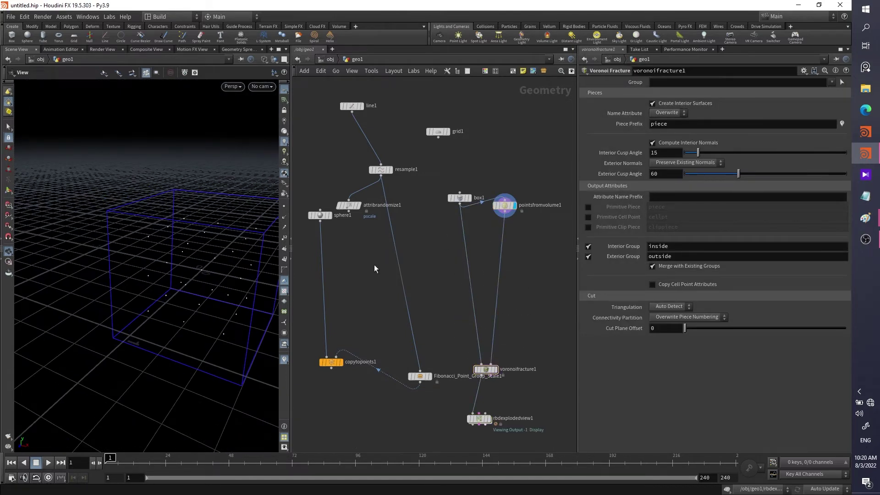
{"action": "mouse_move", "coordinate": [425, 375]}
{"action": "left_mouse_down"}
{"action": "mouse_move", "coordinate": [419, 318]}
{"action": "mouse_move", "coordinate": [385, 348]}
{"action": "left_mouse_up"}
{"action": "key", "text": "y"}
{"action": "left_click_drag", "start_coordinate": [417, 318], "coordinate": [498, 268]}
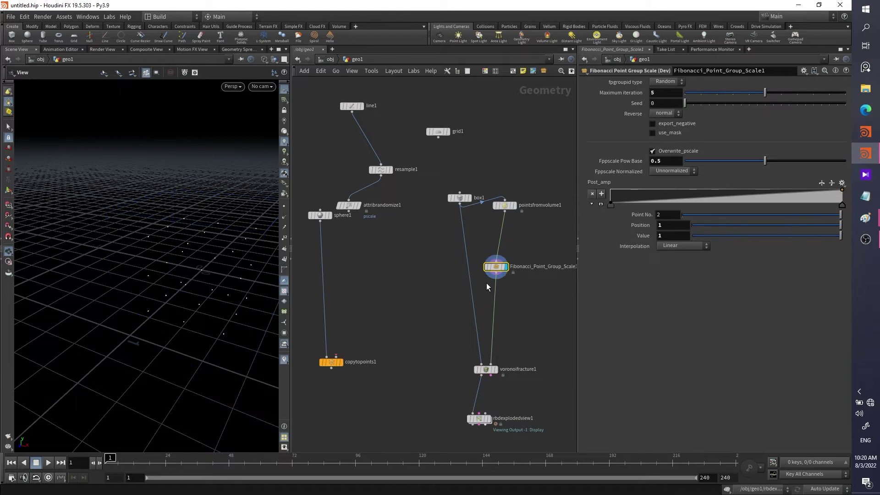
Check the Fibonacci node's point attributes in the geometry spreadsheet, close it, and view voronoifracture1's pieces
{"action": "key", "text": "alt+shift+s"}
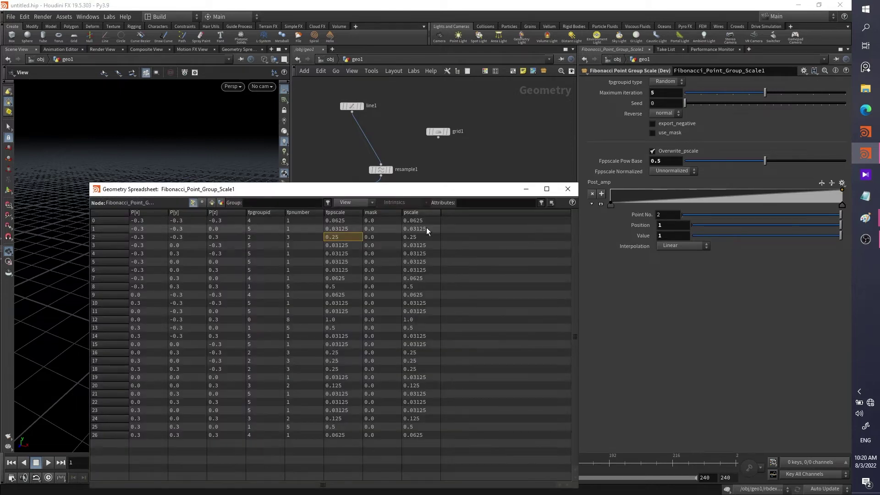
{"action": "left_click", "coordinate": [567, 189]}
{"action": "middle_click_drag", "start_coordinate": [530, 323], "coordinate": [505, 293]}
{"action": "left_click_drag", "start_coordinate": [503, 305], "coordinate": [429, 369]}
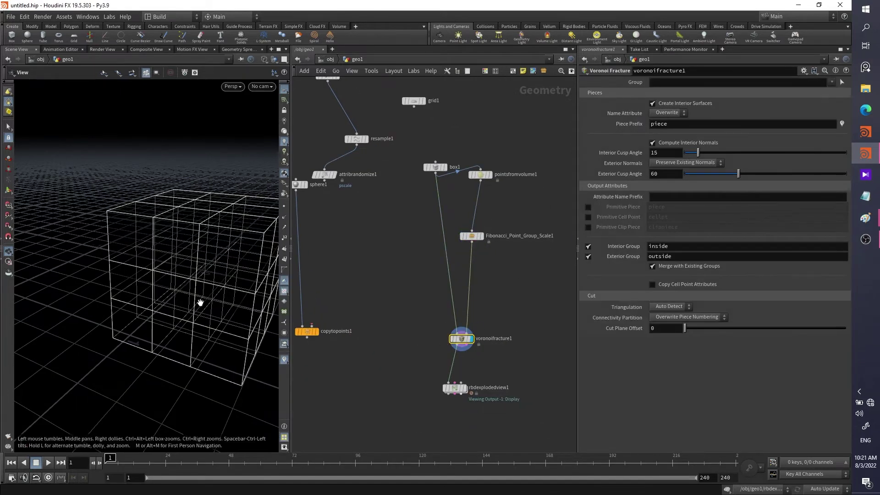
{"action": "left_click_drag", "start_coordinate": [200, 303], "coordinate": [96, 304]}
Insert a Point Relax node between Fibonacci_Point_Group_Scale1 and voronoifracture1 and display its output
{"action": "key", "text": "Tab"}
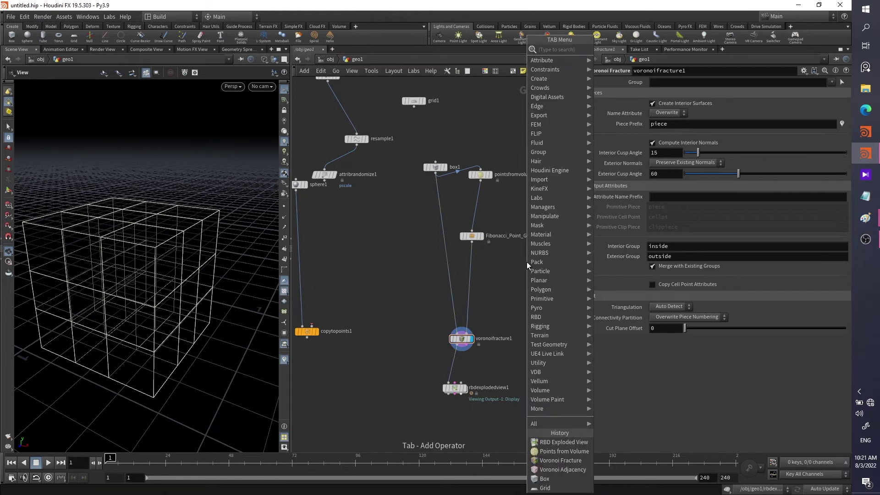
{"action": "type", "text": "rela"}
{"action": "key", "text": "Down"}
{"action": "key", "text": "Return"}
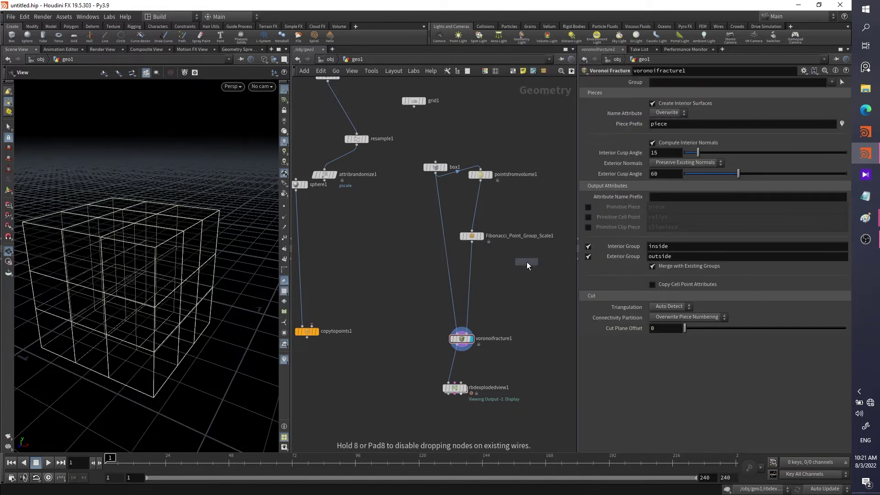
{"action": "left_click", "coordinate": [472, 269]}
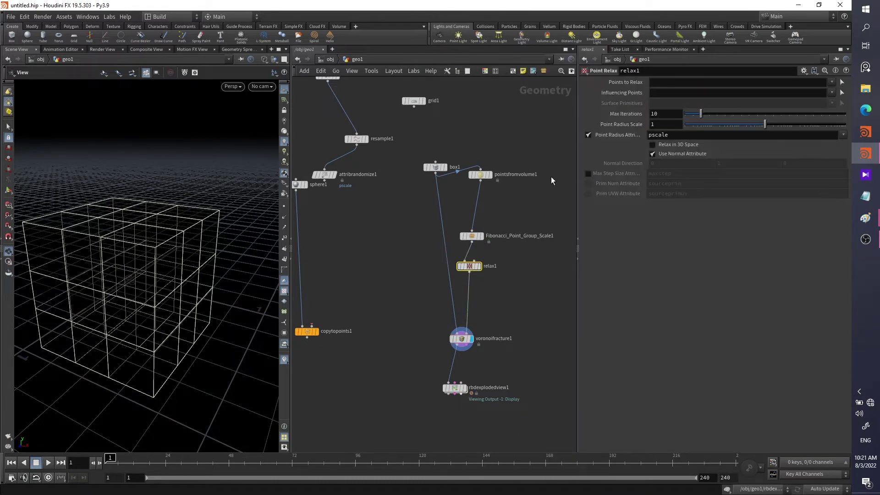
{"action": "left_click", "coordinate": [478, 266]}
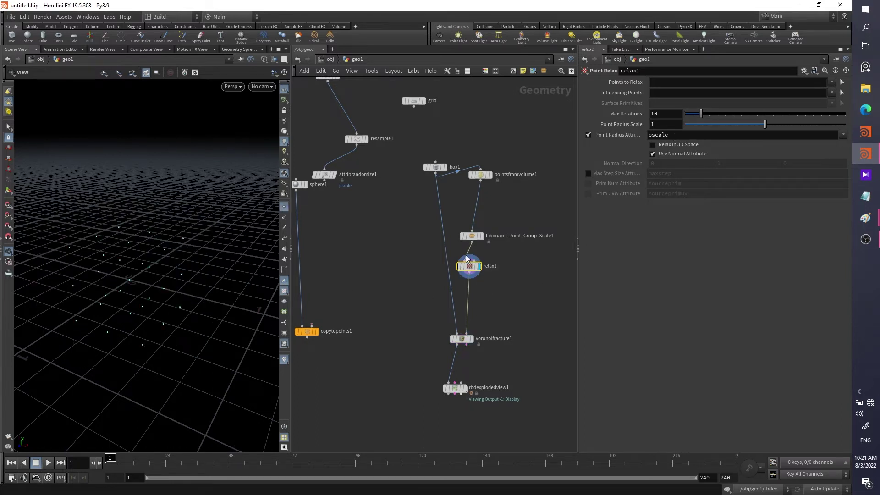
Set relax1's Max Iterations to 37 and its Point Radius Scale to about 0.575
{"action": "left_click_drag", "start_coordinate": [702, 114], "coordinate": [741, 113]}
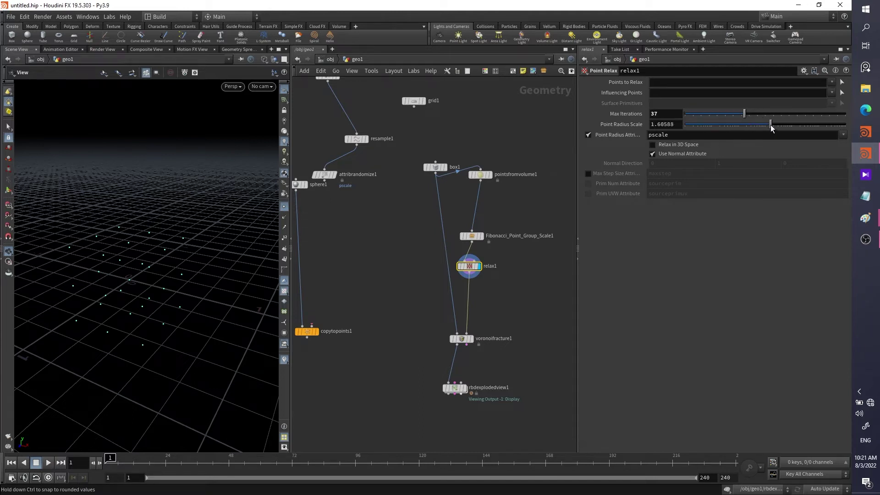
{"action": "left_click_drag", "start_coordinate": [752, 128], "coordinate": [755, 127]}
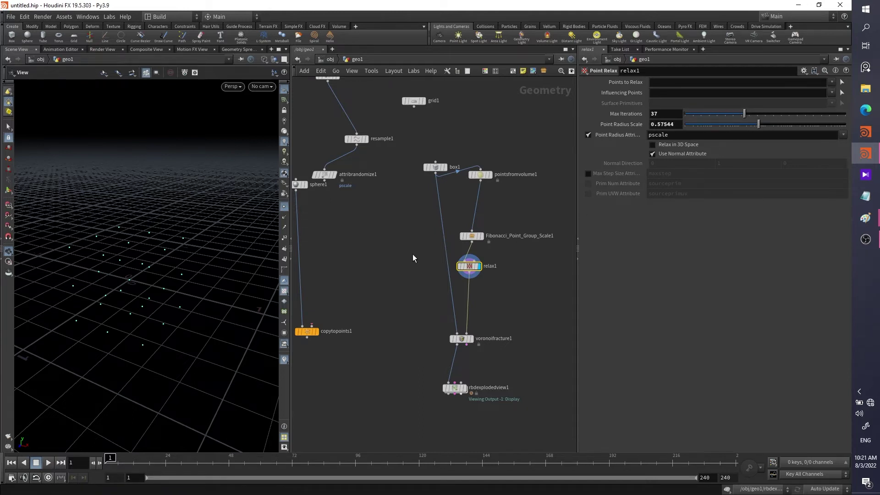
{"action": "left_click_drag", "start_coordinate": [165, 266], "coordinate": [177, 279]}
Set pointsfromvolume1's Point Separation to 0.2 and show point numbers in the viewport
{"action": "left_click", "coordinate": [494, 173]}
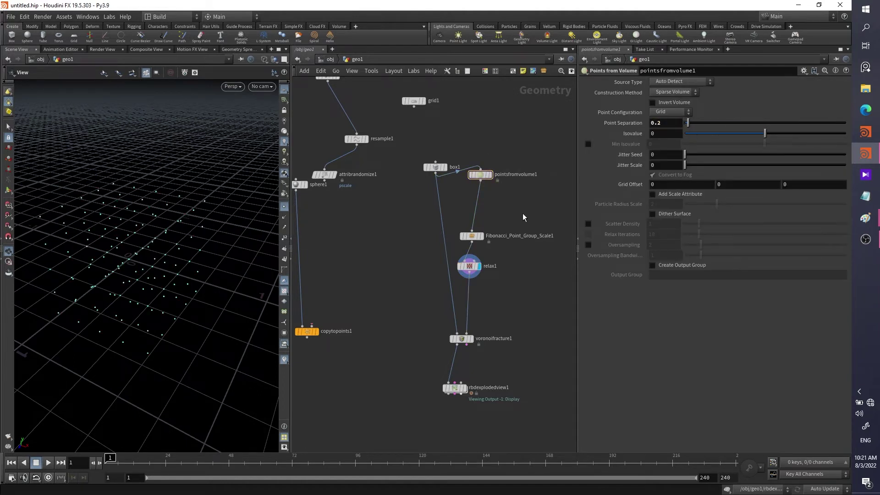
{"action": "left_click_drag", "start_coordinate": [248, 256], "coordinate": [193, 270]}
{"action": "left_click", "coordinate": [285, 240]}
{"action": "key", "text": "f"}
{"action": "left_click_drag", "start_coordinate": [138, 291], "coordinate": [174, 264]}
Move relax1 slightly down and set the Fibonacci node's fpgroupid type to Ordering
{"action": "left_click_drag", "start_coordinate": [469, 265], "coordinate": [496, 283]}
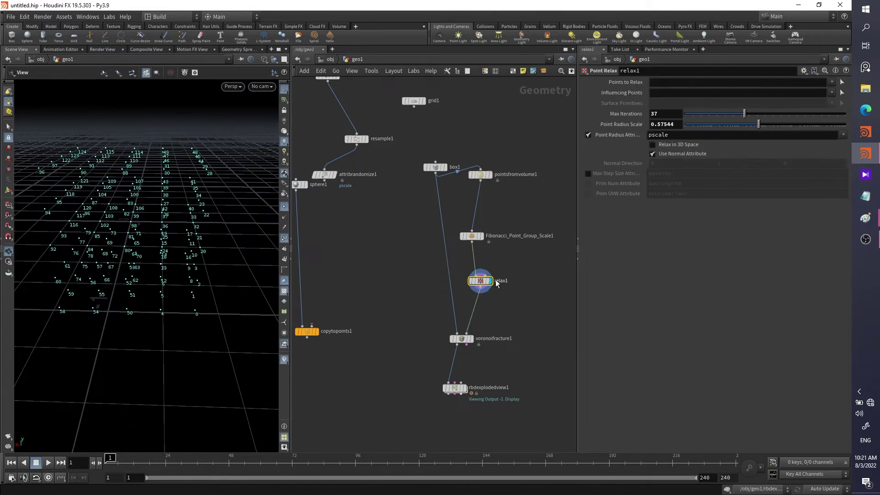
{"action": "left_click", "coordinate": [472, 236]}
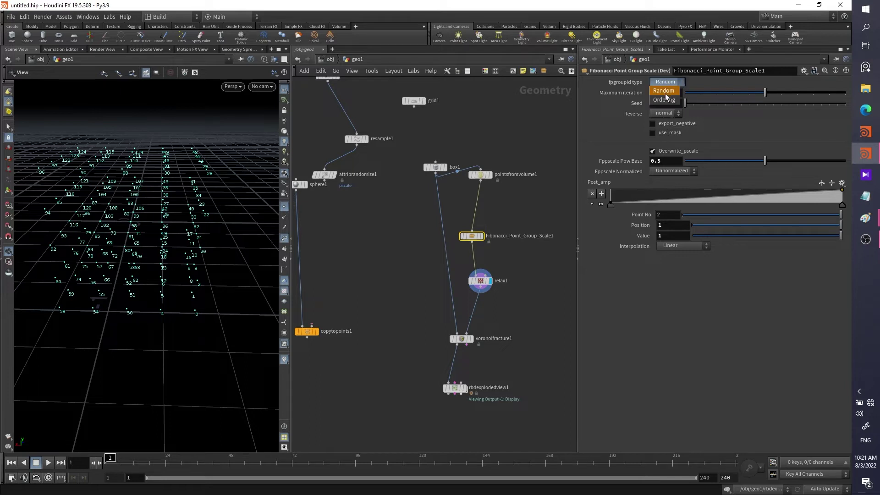
{"action": "left_click", "coordinate": [664, 99]}
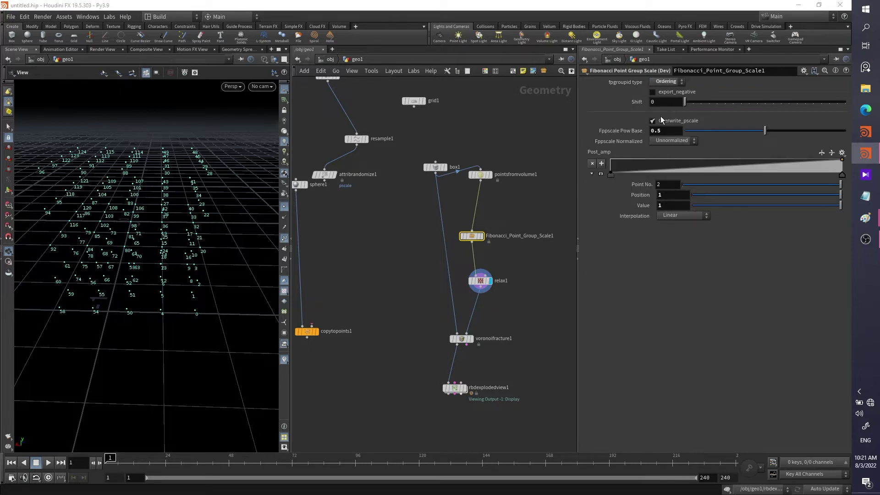
{"action": "mouse_move", "coordinate": [220, 244]}
{"action": "left_mouse_down"}
{"action": "mouse_move", "coordinate": [188, 240]}
{"action": "mouse_move", "coordinate": [210, 229]}
{"action": "left_mouse_up"}
Nudge pointsfromvolume1 down and enable Relax in 3D Space on relax1
{"action": "left_click_drag", "start_coordinate": [483, 176], "coordinate": [483, 183]}
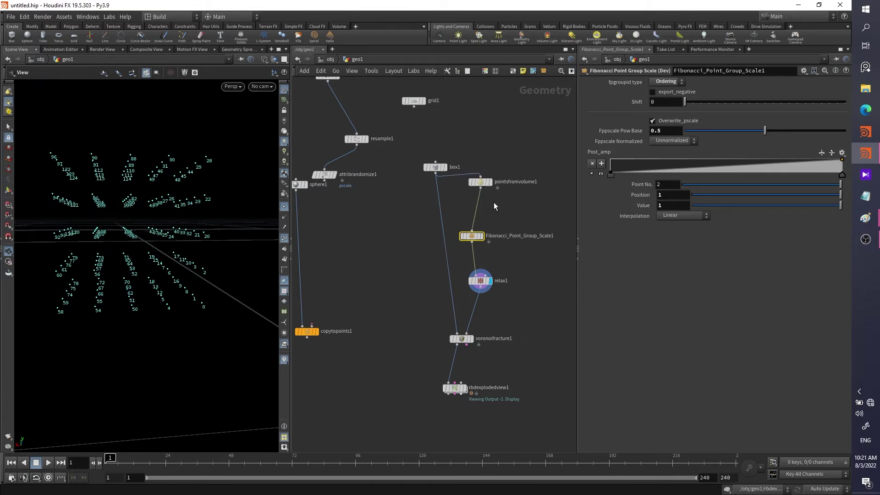
{"action": "left_click", "coordinate": [480, 281]}
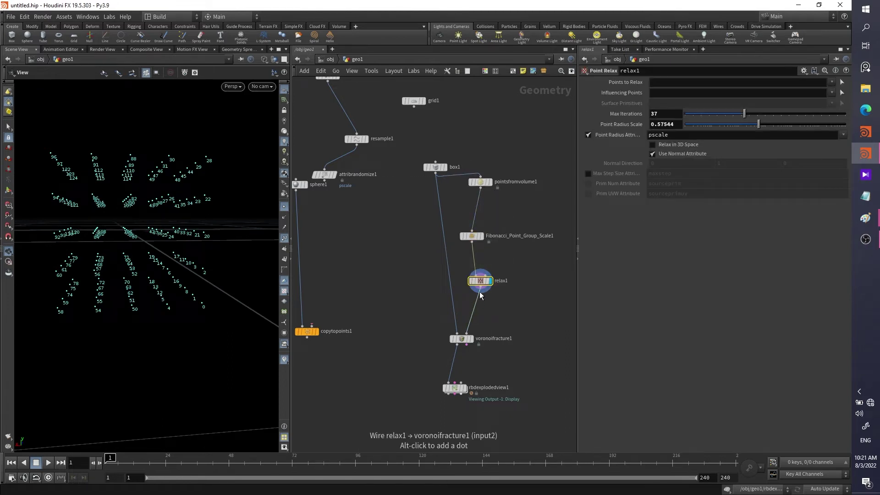
{"action": "left_click", "coordinate": [653, 145]}
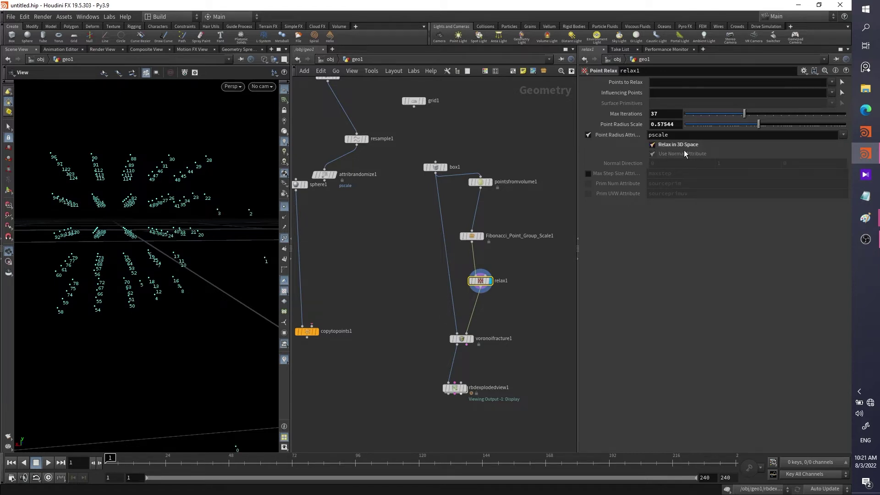
Insert a Voronoi Adjacency node between relax1 and voronoifracture1 and display its result
{"action": "key", "text": "f"}
{"action": "left_click_drag", "start_coordinate": [200, 233], "coordinate": [147, 247]}
{"action": "key", "text": "Tab"}
{"action": "type", "text": "vor"}
{"action": "key", "text": "Return"}
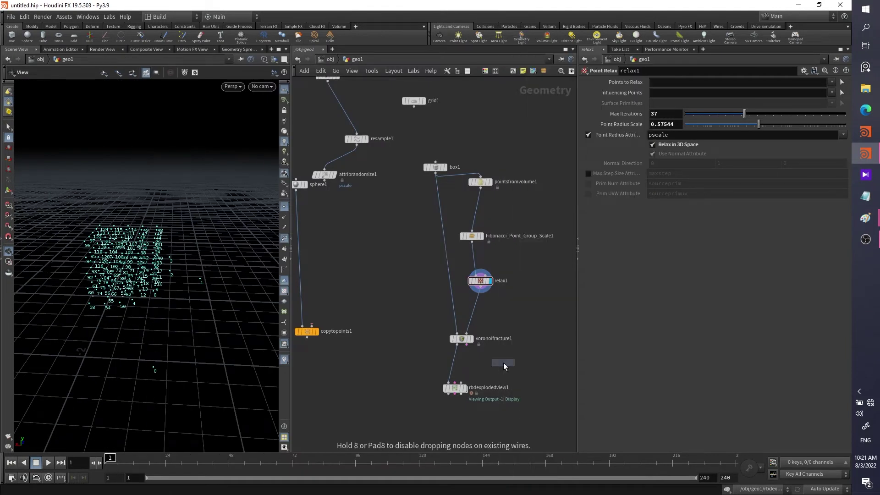
{"action": "left_click", "coordinate": [481, 302]}
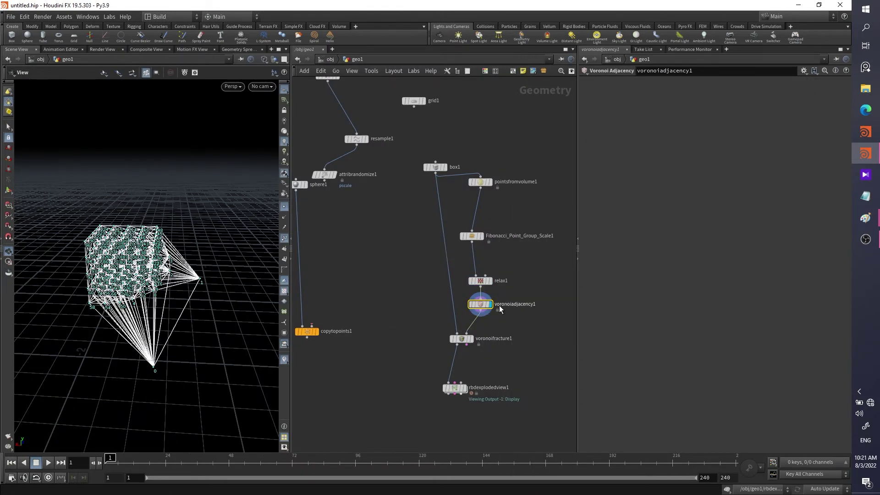
Display voronoifracture1 and move it down to make room below voronoiadjacency1
{"action": "left_click_drag", "start_coordinate": [152, 276], "coordinate": [151, 349]}
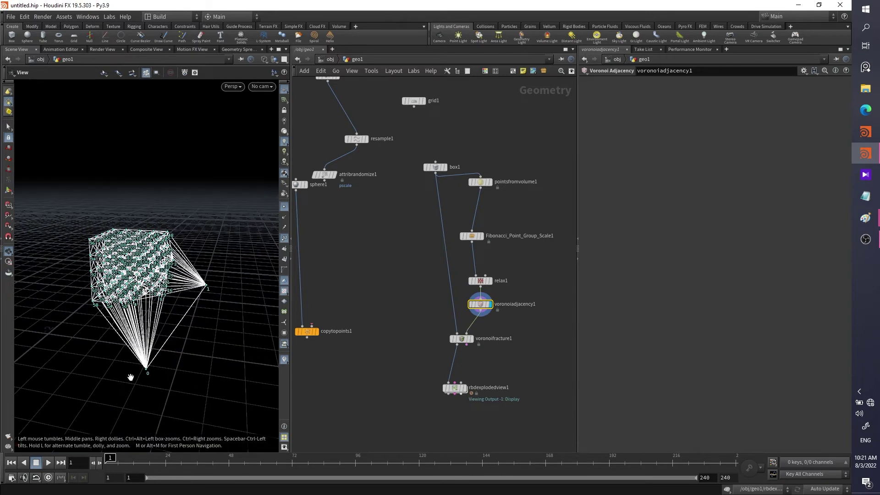
{"action": "left_click_drag", "start_coordinate": [153, 381], "coordinate": [152, 362]}
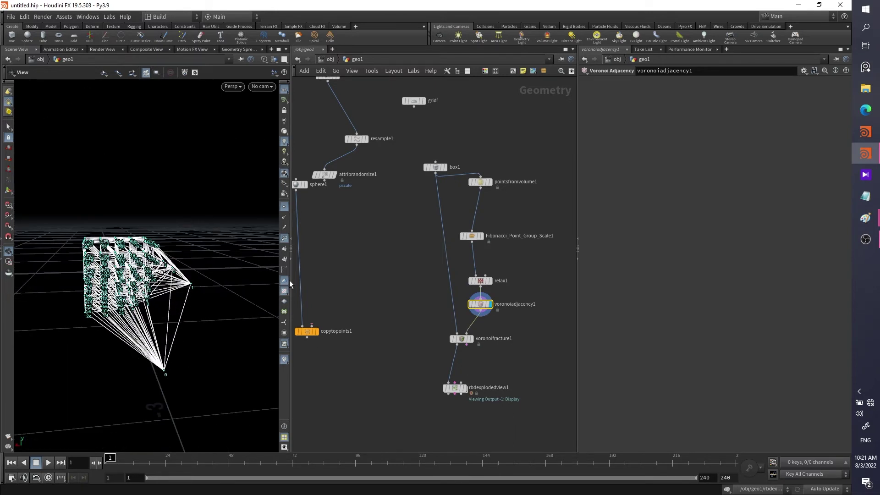
{"action": "left_click_drag", "start_coordinate": [154, 407], "coordinate": [170, 201]}
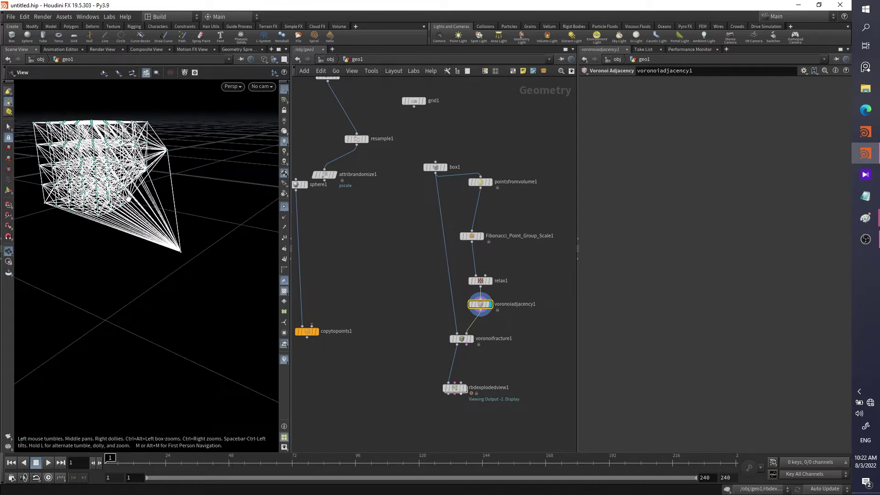
{"action": "left_click_drag", "start_coordinate": [128, 199], "coordinate": [201, 225]}
{"action": "left_click_drag", "start_coordinate": [92, 215], "coordinate": [76, 197]}
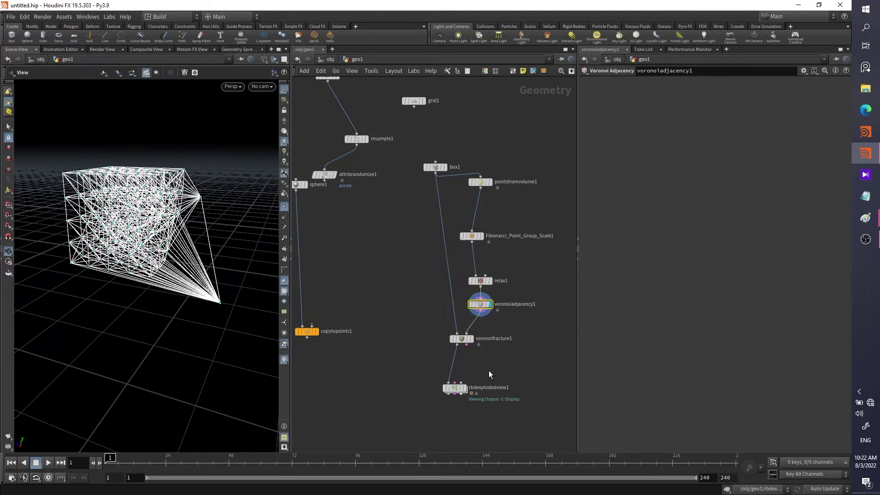
{"action": "left_click", "coordinate": [462, 338]}
{"action": "left_click_drag", "start_coordinate": [147, 239], "coordinate": [114, 283]}
{"action": "left_click_drag", "start_coordinate": [462, 339], "coordinate": [453, 357]}
Insert a Match Size node between voronoiadjacency1 and voronoifracture1, with box1 wired to its second input
{"action": "key", "text": "Tab"}
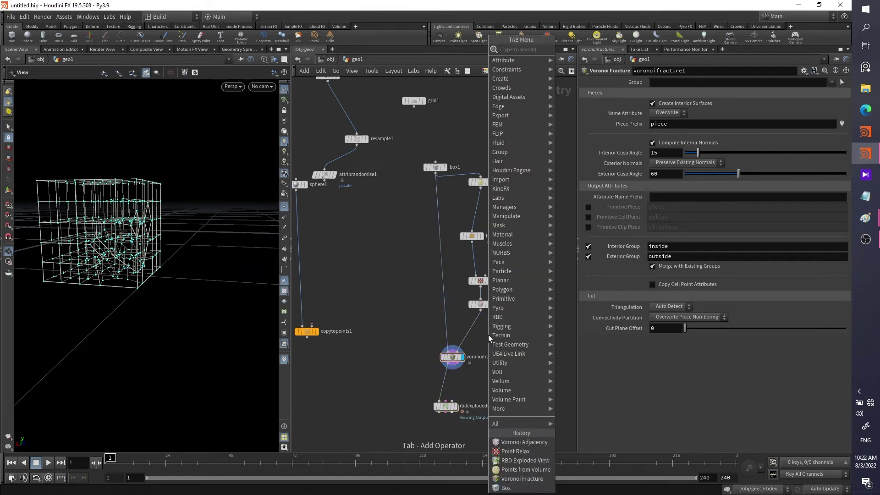
{"action": "mouse_move", "coordinate": [489, 335]}
{"action": "key", "text": "Return"}
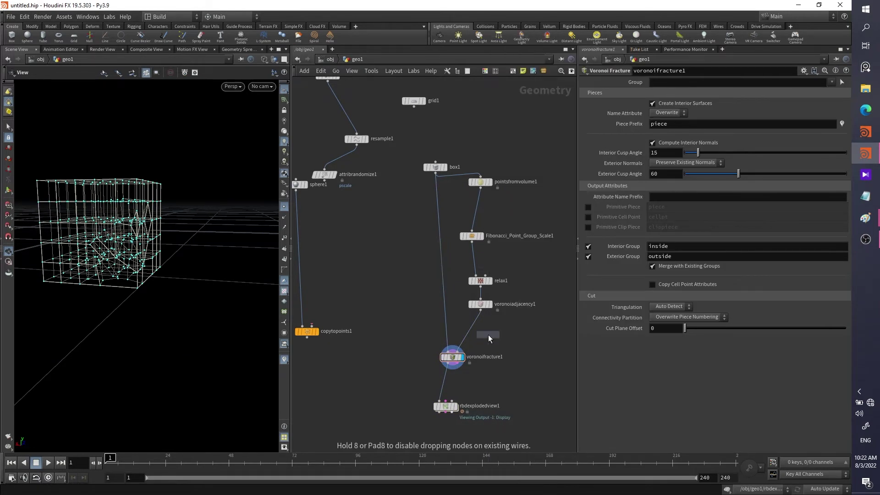
{"action": "left_click", "coordinate": [477, 323]}
{"action": "left_click_drag", "start_coordinate": [481, 323], "coordinate": [436, 171]}
{"action": "left_click", "coordinate": [453, 357]}
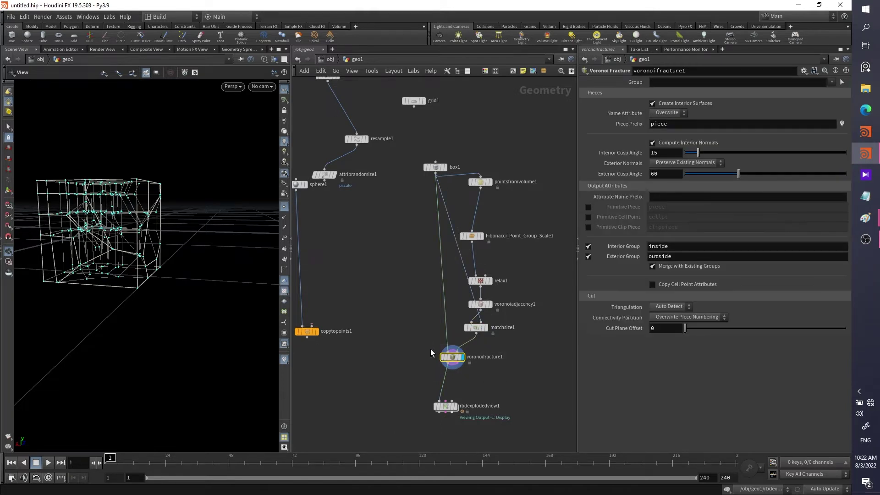
Switch the viewport to shaded display and delete the rbdexplodedview1 node
{"action": "mouse_move", "coordinate": [232, 240]}
{"action": "left_mouse_down"}
{"action": "mouse_move", "coordinate": [124, 276]}
{"action": "mouse_move", "coordinate": [116, 252]}
{"action": "mouse_move", "coordinate": [136, 240]}
{"action": "mouse_move", "coordinate": [108, 295]}
{"action": "mouse_move", "coordinate": [144, 307]}
{"action": "mouse_move", "coordinate": [112, 309]}
{"action": "mouse_move", "coordinate": [197, 260]}
{"action": "mouse_move", "coordinate": [173, 269]}
{"action": "left_mouse_up"}
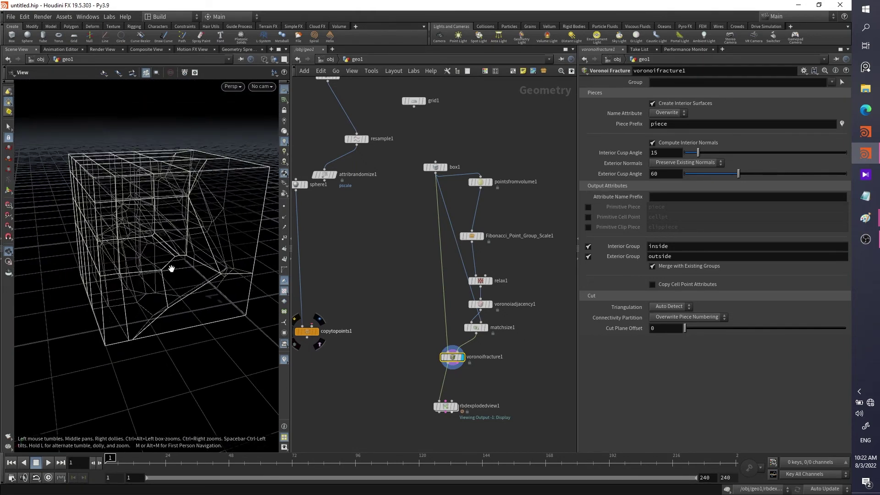
{"action": "key", "text": "w"}
{"action": "left_click_drag", "start_coordinate": [509, 441], "coordinate": [414, 424]}
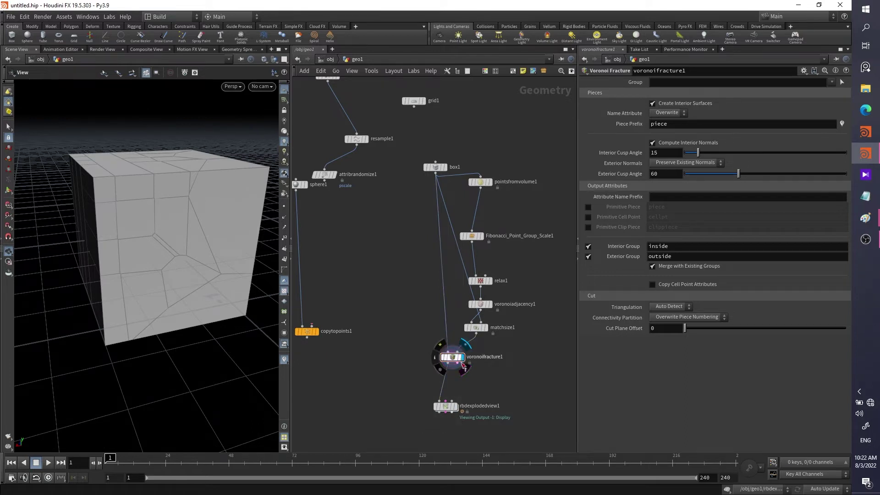
{"action": "left_click_drag", "start_coordinate": [445, 380], "coordinate": [418, 411]}
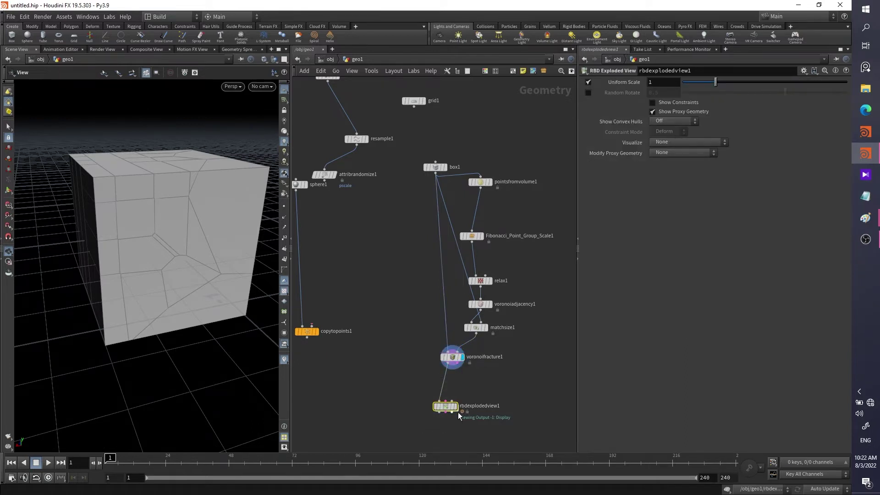
{"action": "key", "text": "Delete"}
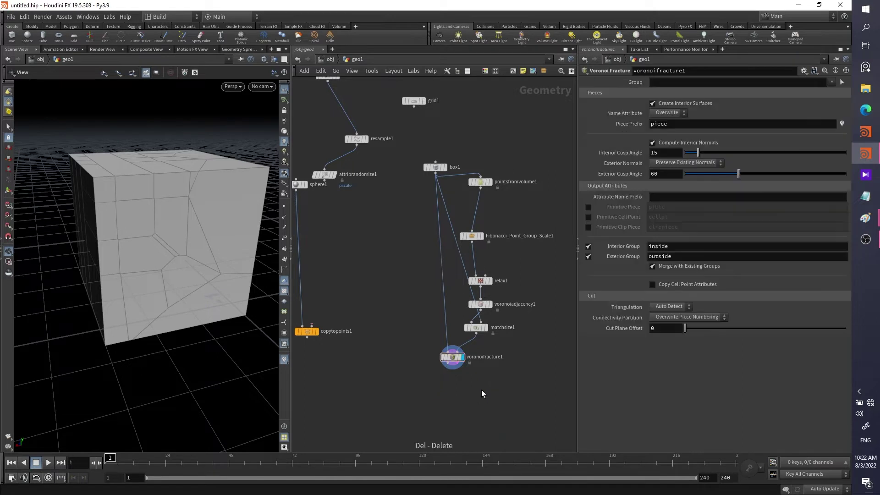
Add an Exploded View node, wire voronoifracture1 into it and display the exploded result
{"action": "key", "text": "Tab"}
{"action": "type", "text": "explor"}
{"action": "key", "text": "BackSpace"}
{"action": "type", "text": "ded"}
{"action": "key", "text": "Return"}
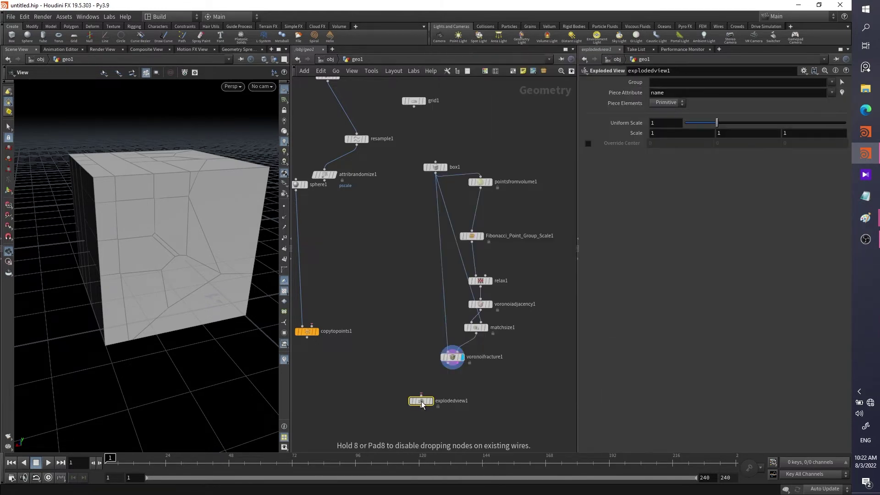
{"action": "left_click_drag", "start_coordinate": [421, 395], "coordinate": [453, 374]}
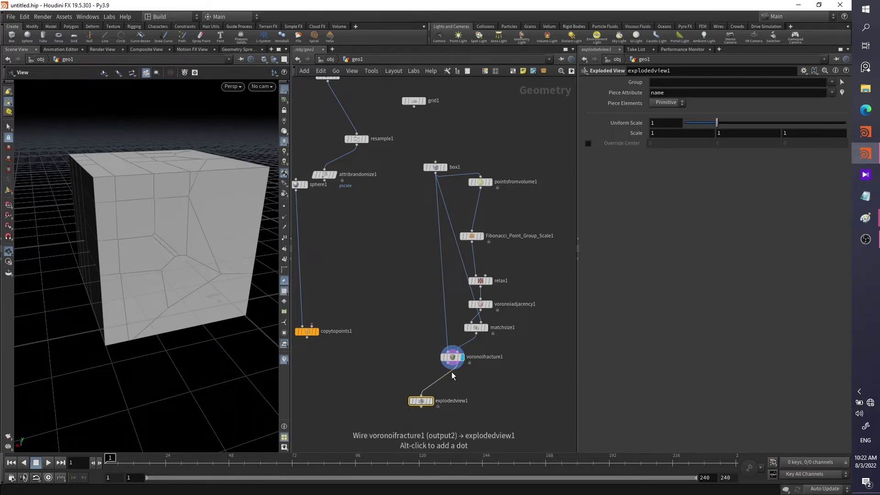
{"action": "left_click", "coordinate": [431, 401]}
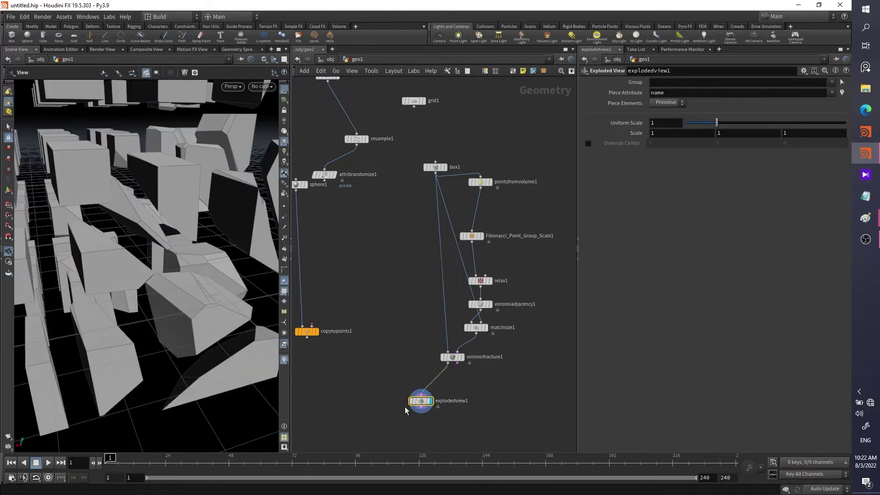
Examine the exploded fracture pieces from several angles and switch the viewport to wireframe display
{"action": "key", "text": "f"}
{"action": "left_click_drag", "start_coordinate": [167, 283], "coordinate": [169, 298]}
{"action": "left_click_drag", "start_coordinate": [223, 322], "coordinate": [69, 261]}
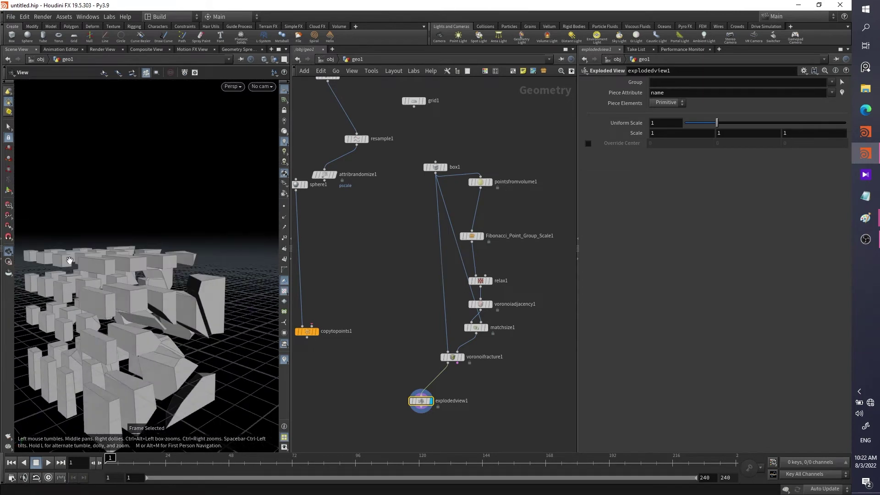
{"action": "left_click_drag", "start_coordinate": [104, 326], "coordinate": [81, 337]}
{"action": "scroll", "coordinate": [509, 282], "scroll_direction": "up", "scroll_amount": 3}
{"action": "left_click_drag", "start_coordinate": [505, 253], "coordinate": [448, 208]}
{"action": "left_click_drag", "start_coordinate": [195, 281], "coordinate": [255, 301]}
{"action": "key", "text": "w"}
Duplicate Fibonacci_Point_Group_Scale1 and place the copy between the sphere network and the fracture network
{"action": "mouse_move", "coordinate": [418, 243]}
{"action": "middle_mouse_down"}
{"action": "mouse_move", "coordinate": [587, 302]}
{"action": "mouse_move", "coordinate": [427, 258]}
{"action": "middle_mouse_up"}
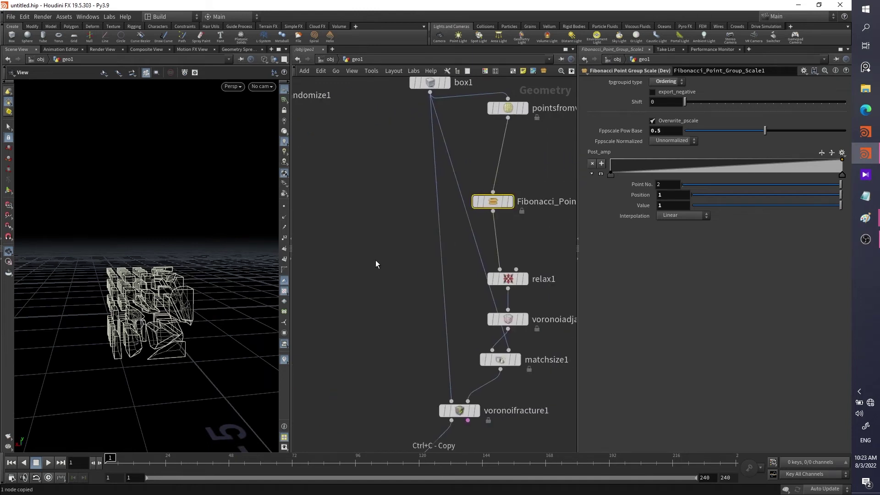
{"action": "key", "text": "ctrl+v"}
{"action": "middle_click_drag", "start_coordinate": [332, 183], "coordinate": [422, 208]}
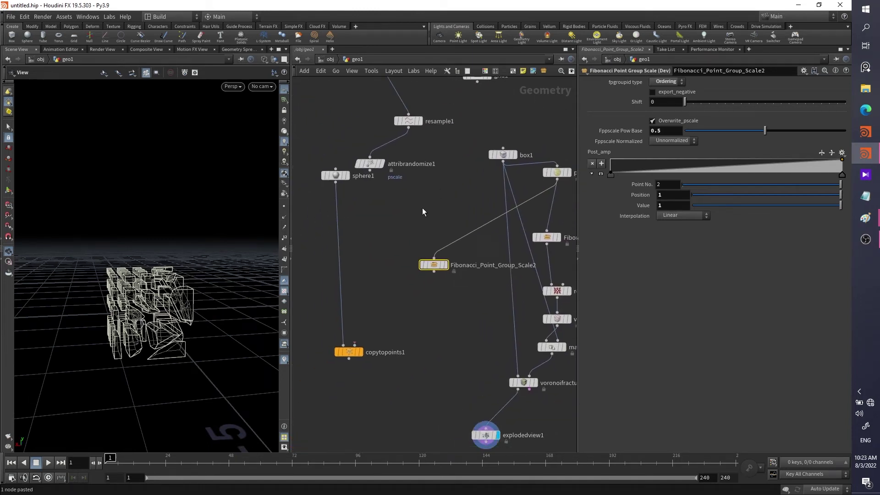
{"action": "middle_click_drag", "start_coordinate": [483, 205], "coordinate": [486, 257]}
Wire the duplicated Fibonacci node between resample1 and the target points input of copytopoints1, and display copytopoints1
{"action": "left_click_drag", "start_coordinate": [437, 310], "coordinate": [415, 188]}
{"action": "left_click_drag", "start_coordinate": [430, 340], "coordinate": [417, 380]}
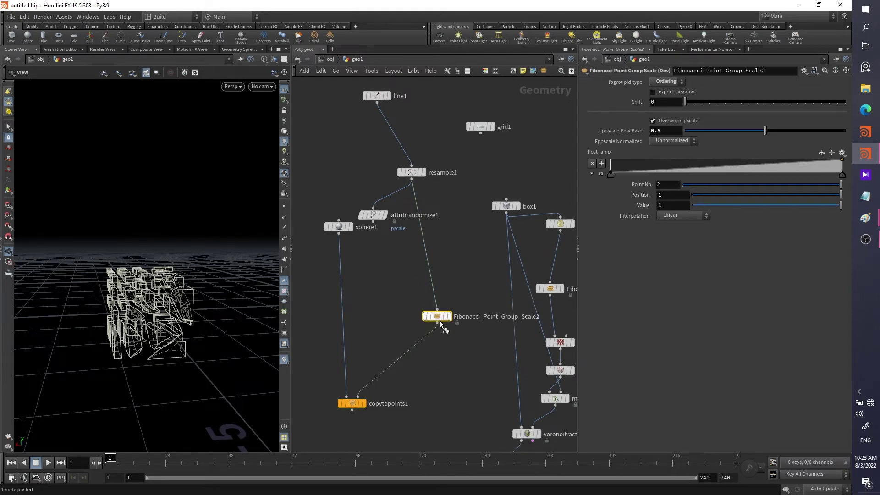
{"action": "left_click_drag", "start_coordinate": [436, 320], "coordinate": [436, 317]}
{"action": "left_click", "coordinate": [349, 398]}
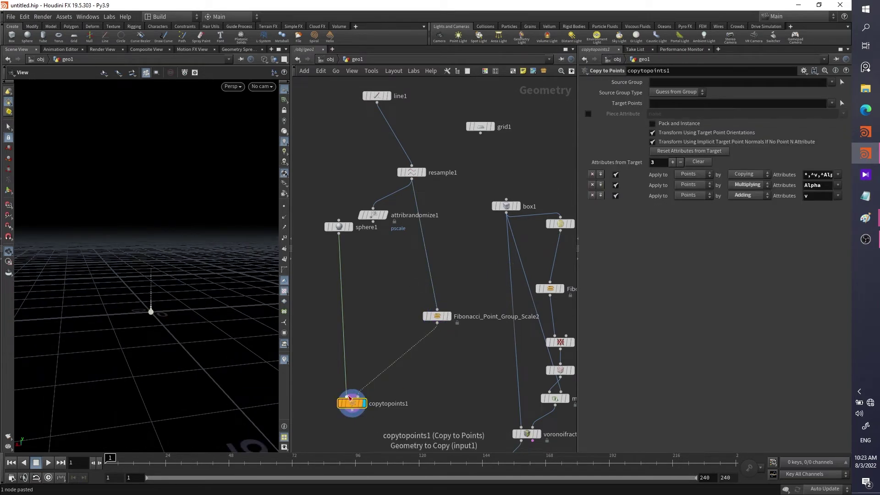
{"action": "key", "text": "f"}
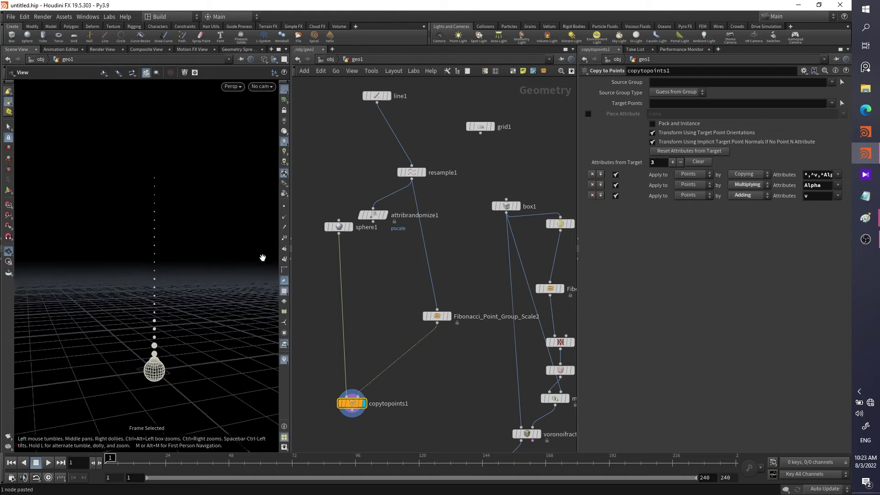
Set the duplicated Fibonacci node's Fppscale Pow Base to 0.263 and examine its pscale values in the Geometry Spreadsheet
{"action": "left_click", "coordinate": [437, 316]}
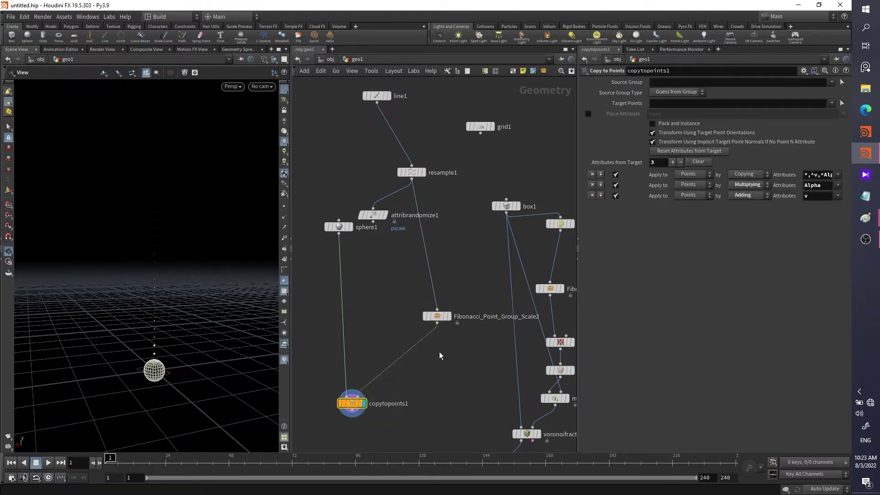
{"action": "right_click", "coordinate": [437, 316]}
{"action": "left_click", "coordinate": [456, 329]}
{"action": "left_click", "coordinate": [378, 270]}
{"action": "left_click_drag", "start_coordinate": [380, 194], "coordinate": [434, 198]}
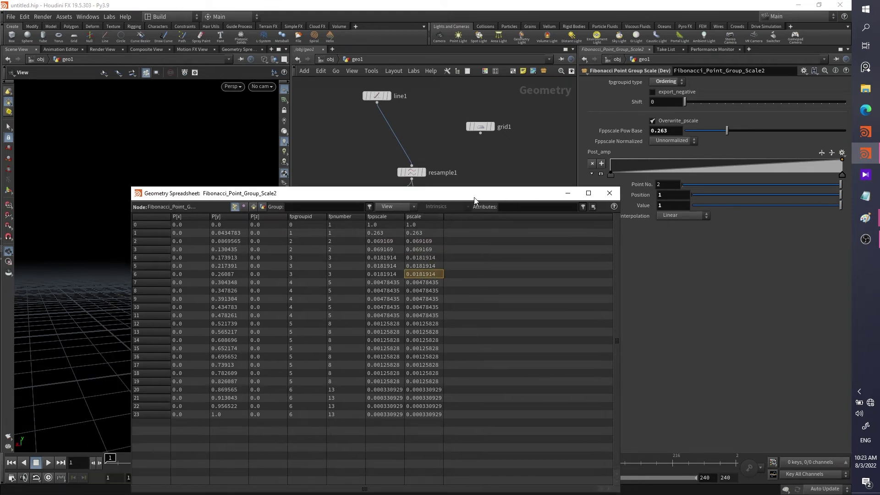
{"action": "left_click", "coordinate": [422, 233]}
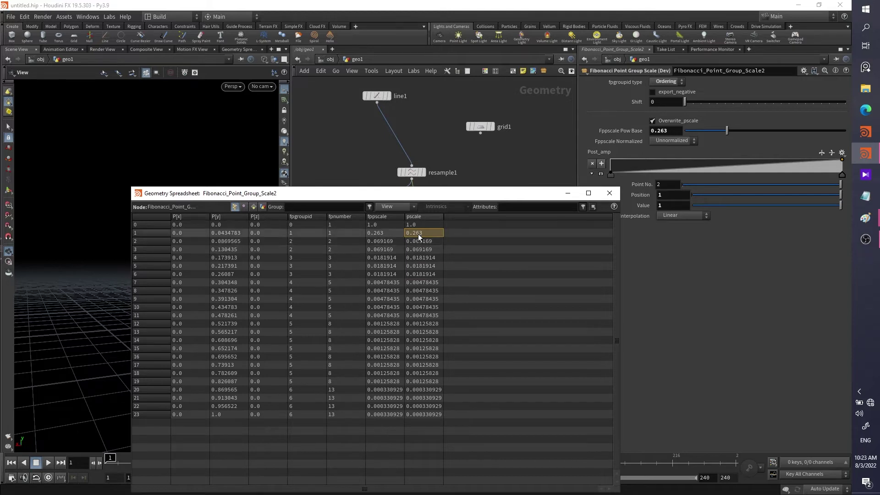
{"action": "left_click", "coordinate": [419, 239]}
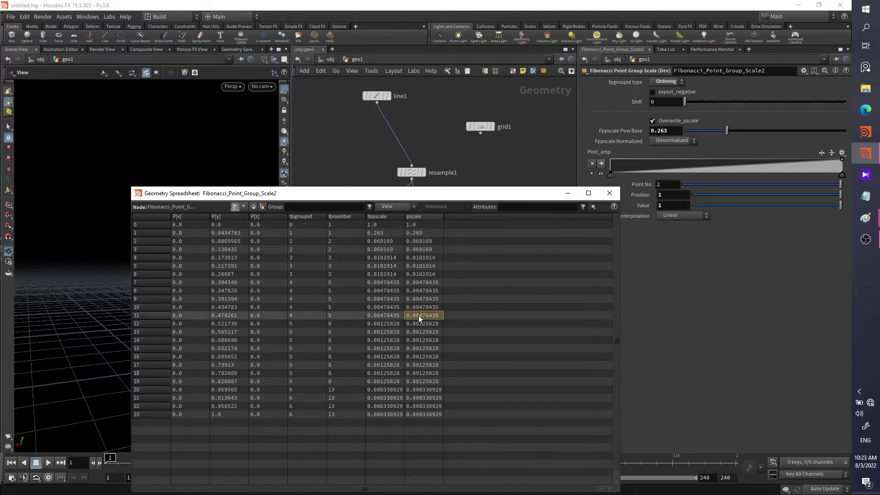
{"action": "left_click", "coordinate": [568, 193]}
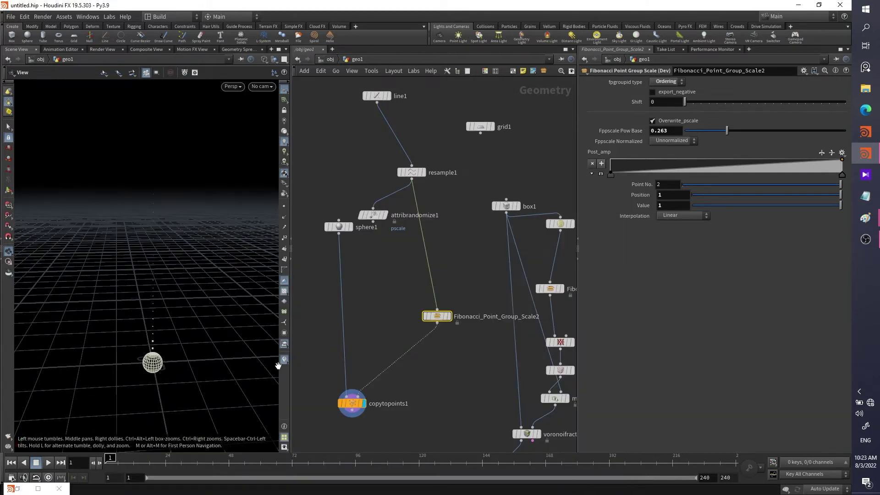
Increase the Shift of Fibonacci_Point_Group_Scale2 to move the largest sphere along the line
{"action": "scroll", "coordinate": [447, 385], "scroll_direction": "down", "scroll_amount": 2}
{"action": "middle_click_drag", "start_coordinate": [447, 388], "coordinate": [412, 277]}
{"action": "middle_click_drag", "start_coordinate": [409, 241], "coordinate": [452, 352]}
{"action": "scroll", "coordinate": [452, 352], "scroll_direction": "up", "scroll_amount": 1}
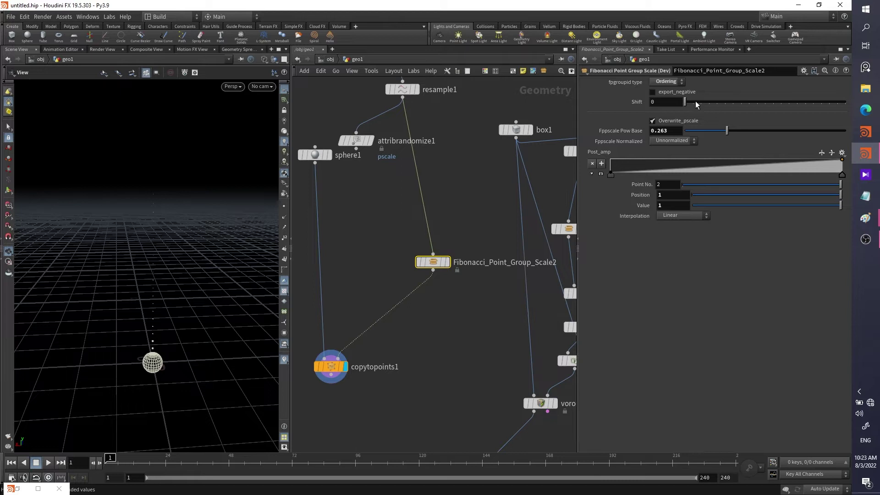
{"action": "left_click_drag", "start_coordinate": [688, 103], "coordinate": [709, 102]}
Set the fpgroupid type of Fibonacci_Point_Group_Scale2 to Random with a Seed of 31
{"action": "left_click", "coordinate": [677, 83]}
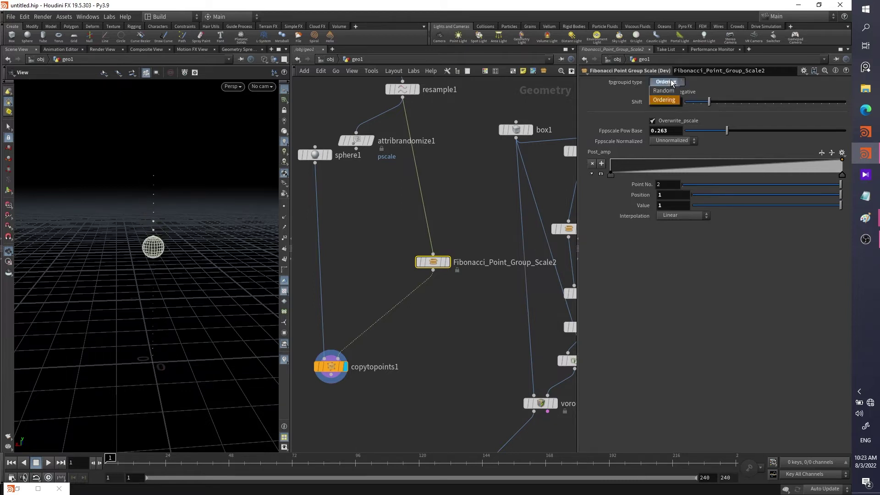
{"action": "left_click", "coordinate": [667, 93]}
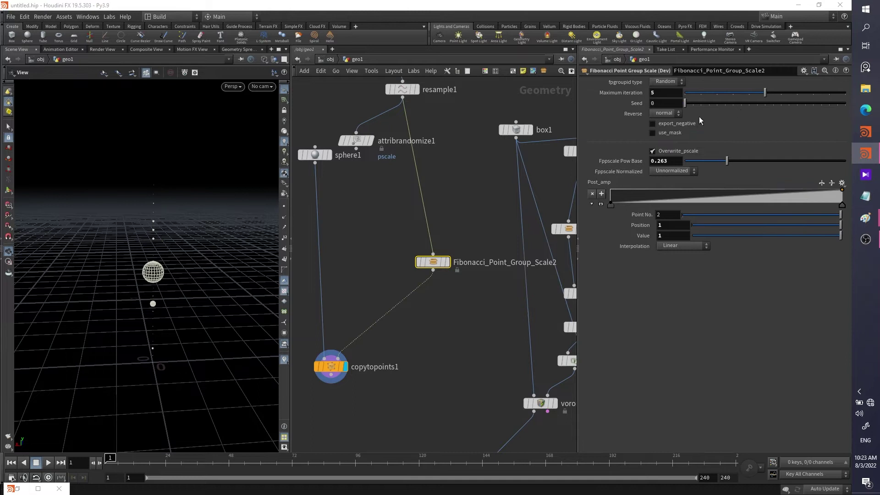
{"action": "left_click_drag", "start_coordinate": [687, 104], "coordinate": [735, 105]}
Display voronoifracture1 and frame the fractured box in the viewport
{"action": "scroll", "coordinate": [477, 342], "scroll_direction": "down", "scroll_amount": 3}
{"action": "middle_click_drag", "start_coordinate": [477, 342], "coordinate": [415, 248]}
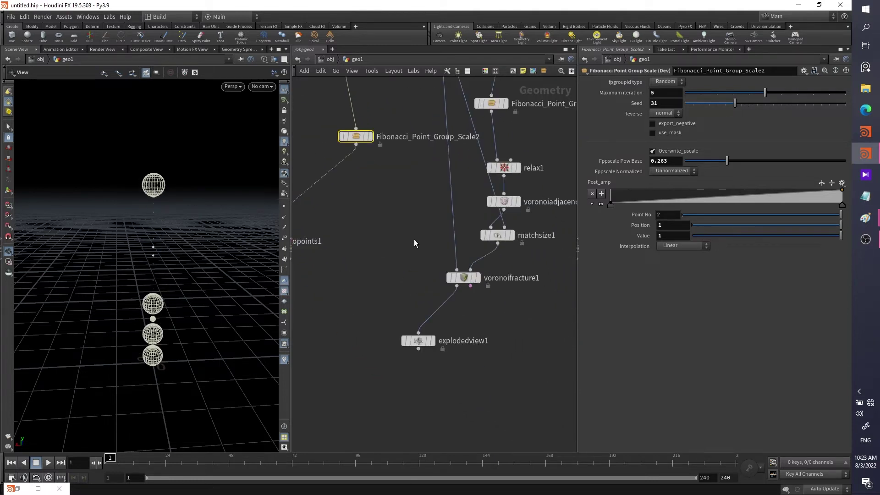
{"action": "scroll", "coordinate": [528, 251], "scroll_direction": "up", "scroll_amount": 2}
{"action": "middle_click_drag", "start_coordinate": [554, 210], "coordinate": [495, 269]}
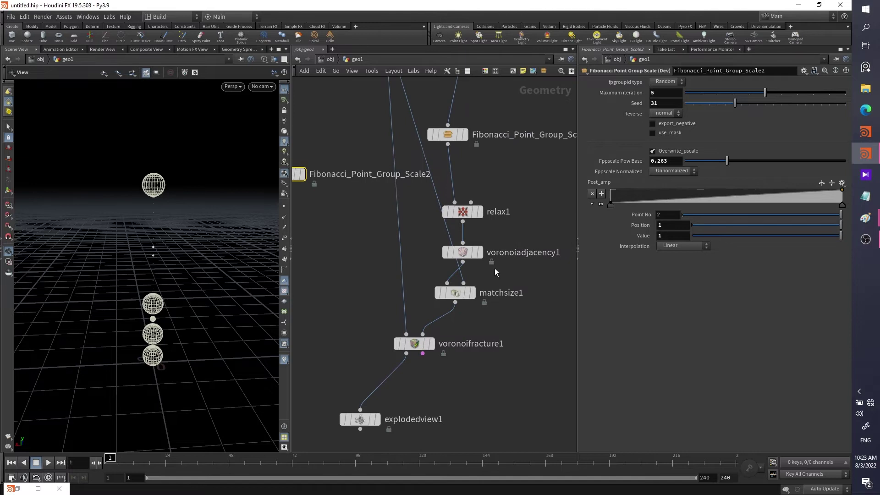
{"action": "left_click", "coordinate": [415, 344]}
{"action": "key", "text": "r"}
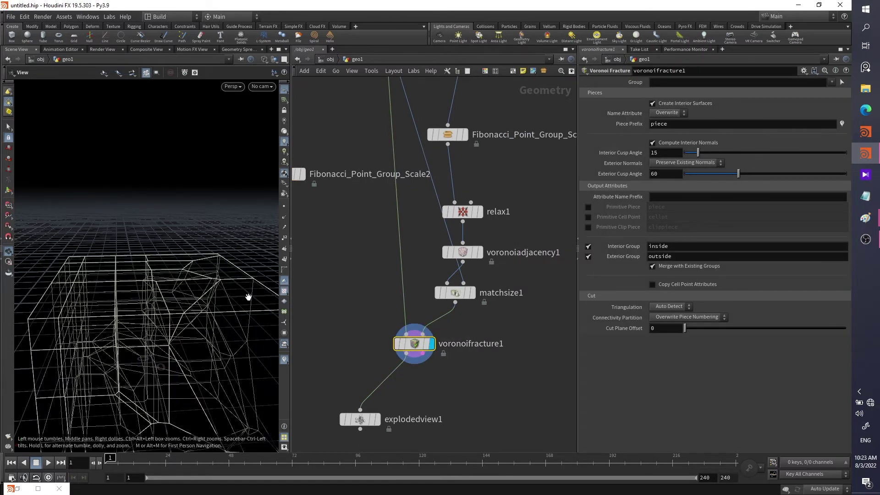
{"action": "key", "text": "f"}
{"action": "left_click_drag", "start_coordinate": [250, 305], "coordinate": [215, 285]}
{"action": "middle_click_drag", "start_coordinate": [446, 448], "coordinate": [488, 298]}
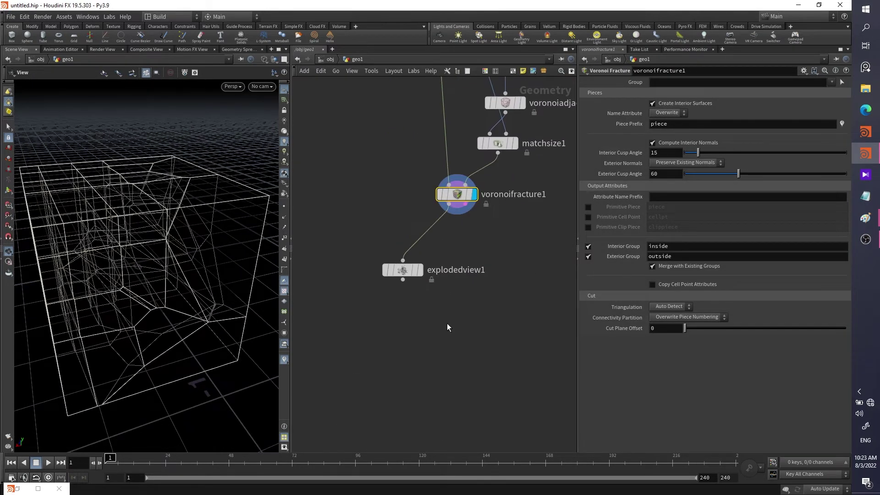
{"action": "key", "text": "Tab"}
{"action": "type", "text": "assemble"}
{"action": "key", "text": "Return"}
{"action": "left_click", "coordinate": [443, 326]}
{"action": "left_click_drag", "start_coordinate": [443, 317], "coordinate": [479, 301]}
{"action": "key", "text": "Delete"}
Move box1 up to leave more space above pointsfromvolume1
{"action": "scroll", "coordinate": [447, 326], "scroll_direction": "down", "scroll_amount": 4}
{"action": "middle_click_drag", "start_coordinate": [472, 291], "coordinate": [361, 370]}
{"action": "scroll", "coordinate": [436, 220], "scroll_direction": "up", "scroll_amount": 2}
{"action": "middle_click_drag", "start_coordinate": [429, 210], "coordinate": [490, 234]}
{"action": "left_click_drag", "start_coordinate": [346, 190], "coordinate": [349, 160]}
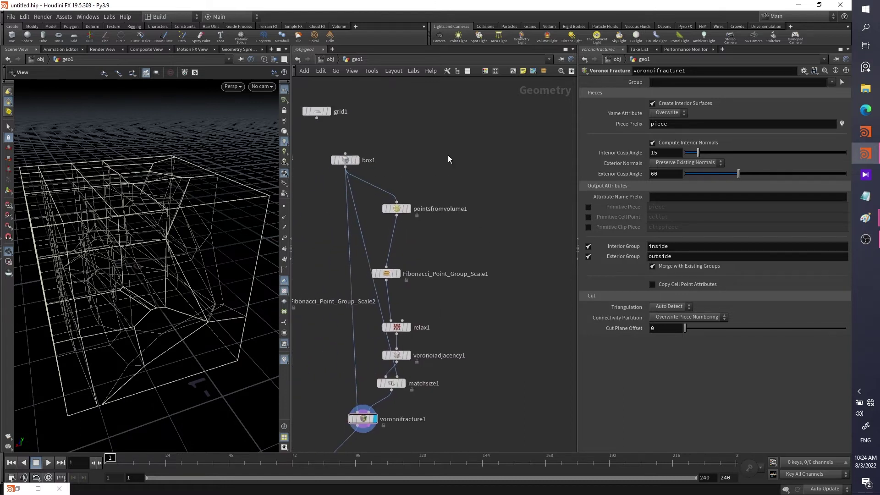
Add a Copy and Transform node to the right of box1 and connect box1 to its input
{"action": "key", "text": "Tab"}
{"action": "type", "text": "copyto"}
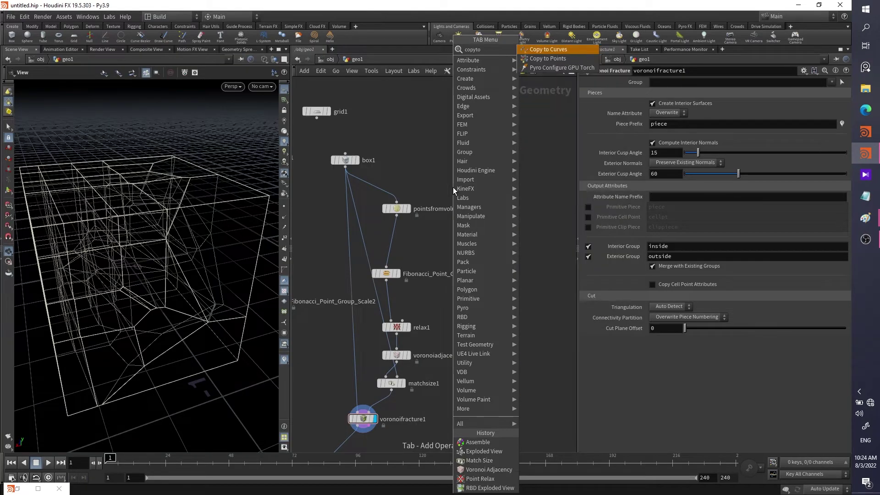
{"action": "key", "text": "Down"}
{"action": "key", "text": "Return"}
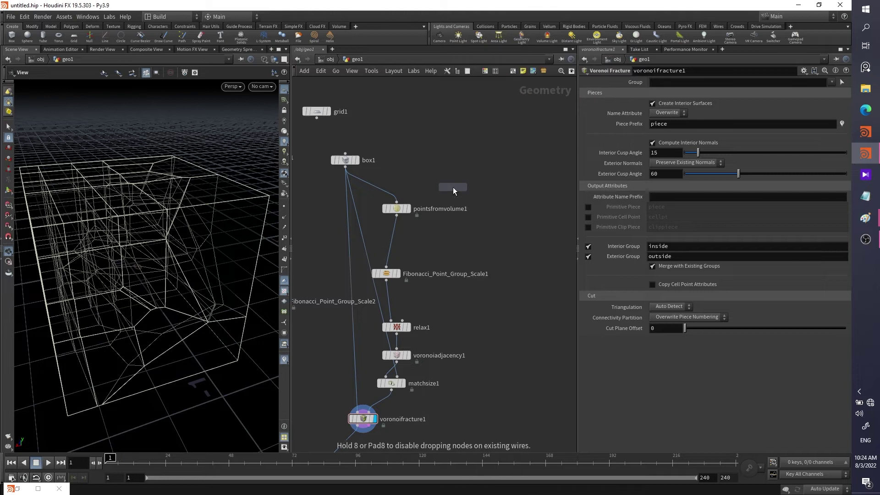
{"action": "left_click", "coordinate": [453, 187]}
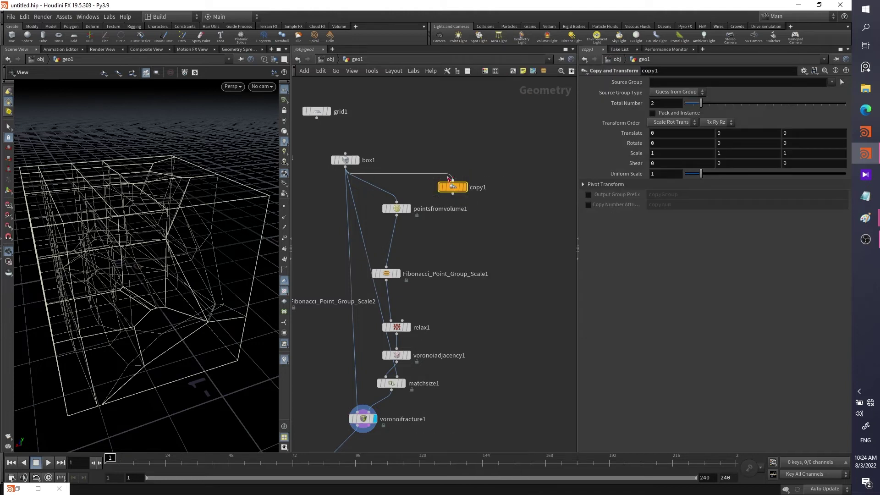
{"action": "left_click_drag", "start_coordinate": [454, 188], "coordinate": [464, 178]}
Display copy1, set it to 8 copies offset by 0.1 in X, and restore its Uniform Scale to the default
{"action": "left_click", "coordinate": [655, 174]}
{"action": "type", "text": "0.1"}
{"action": "key", "text": "Return"}
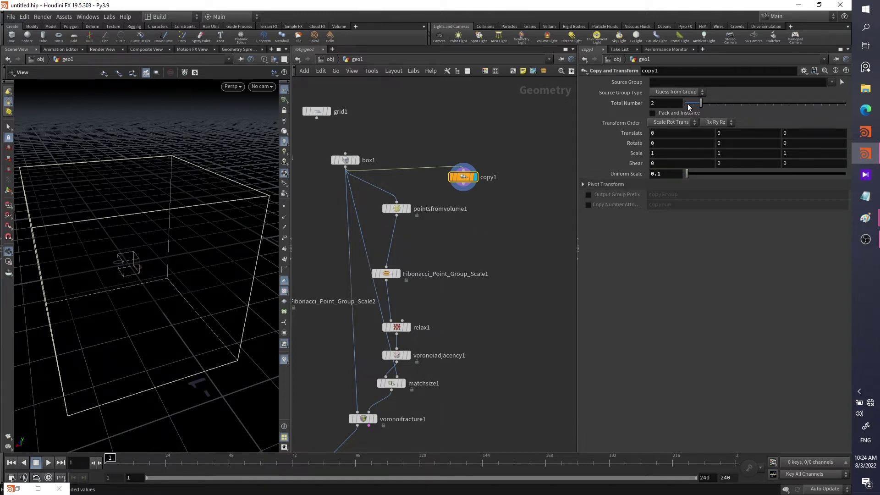
{"action": "mouse_move", "coordinate": [684, 134]}
{"action": "middle_mouse_down"}
{"action": "mouse_move", "coordinate": [666, 131]}
{"action": "mouse_move", "coordinate": [698, 138]}
{"action": "middle_mouse_up"}
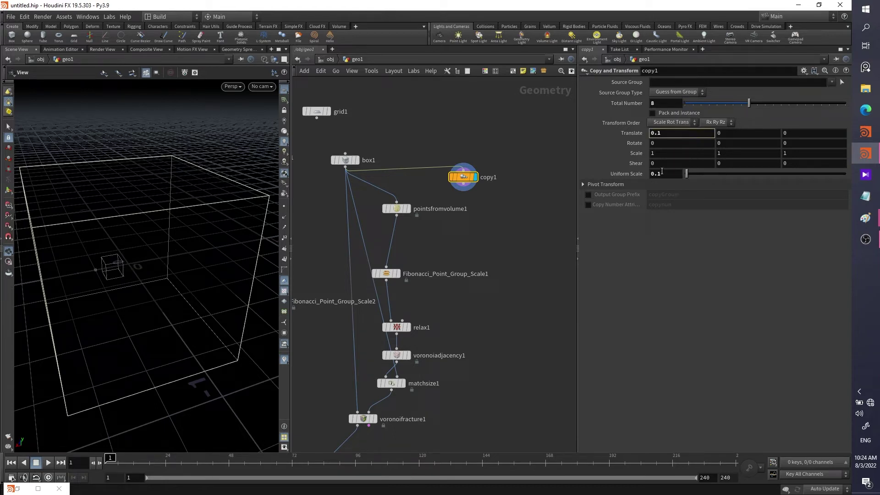
{"action": "middle_click", "coordinate": [666, 173], "text": "ctrl"}
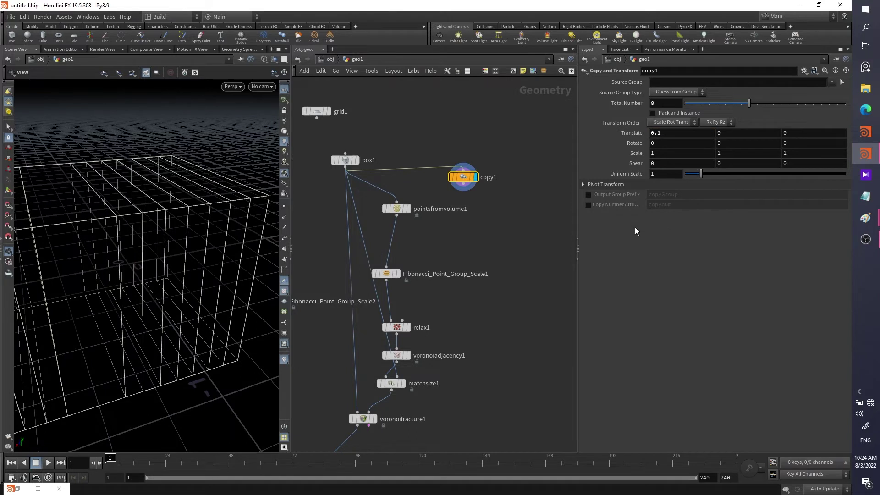
Insert a Transform node between box1 and copy1 and set its Uniform Scale to 0.1
{"action": "key", "text": "Tab"}
{"action": "type", "text": "tran"}
{"action": "key", "text": "Return"}
{"action": "left_click", "coordinate": [435, 184]}
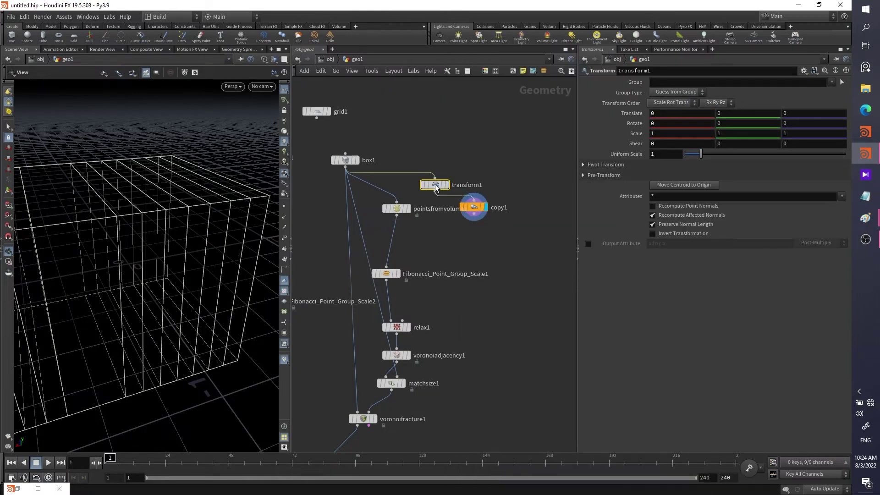
{"action": "left_click_drag", "start_coordinate": [701, 154], "coordinate": [688, 161]}
{"action": "left_click", "coordinate": [665, 154]}
{"action": "type", "text": "0.1"}
{"action": "key", "text": "Return"}
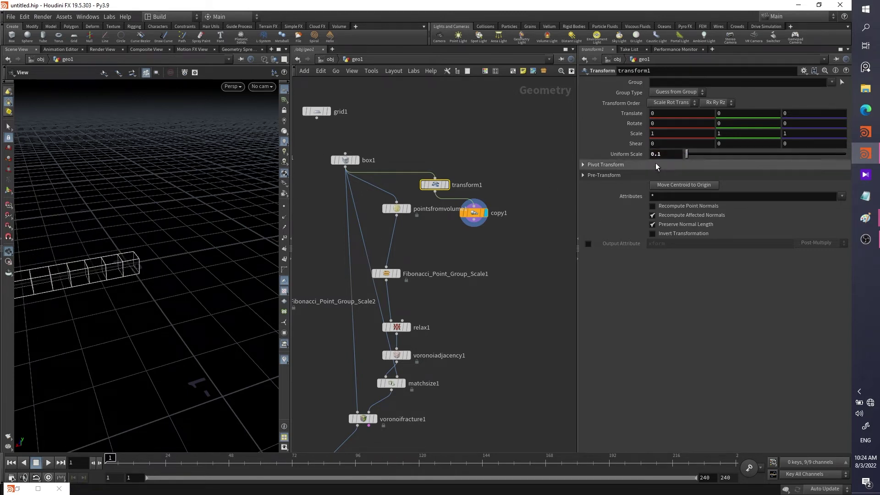
Set the X Translate of copy1 to 0.14 to space the small boxes apart
{"action": "left_click", "coordinate": [474, 213]}
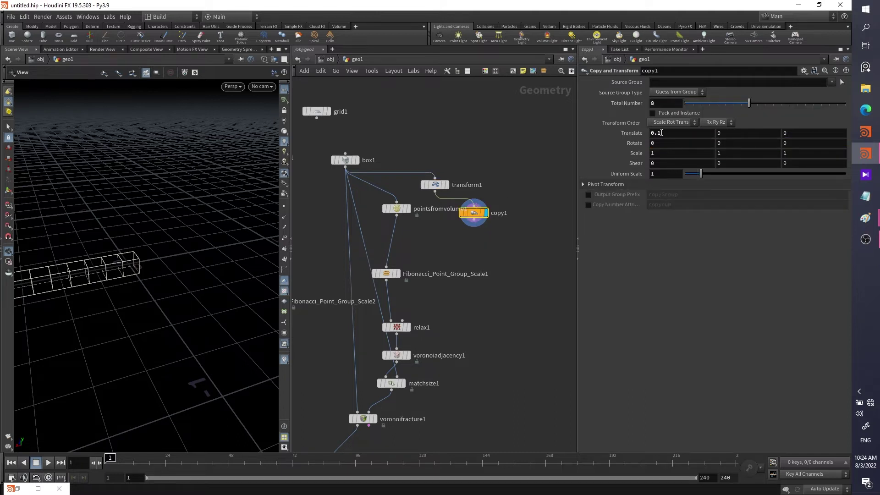
{"action": "middle_click_drag", "start_coordinate": [664, 134], "coordinate": [689, 150]}
{"action": "scroll", "coordinate": [190, 261], "scroll_direction": "up", "scroll_amount": 5}
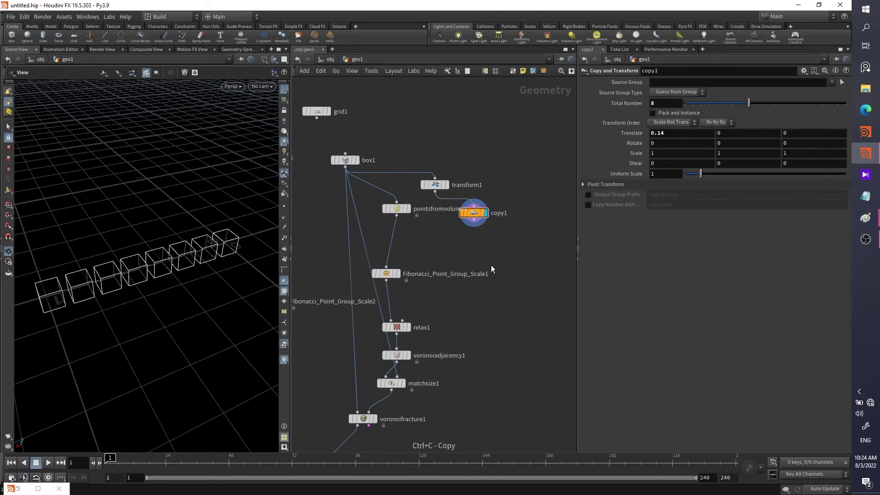
Duplicate copy1 beneath itself as copy2 with a Translate of 0, 0.14, 0 to stack rows of boxes
{"action": "key", "text": "ctrl+v"}
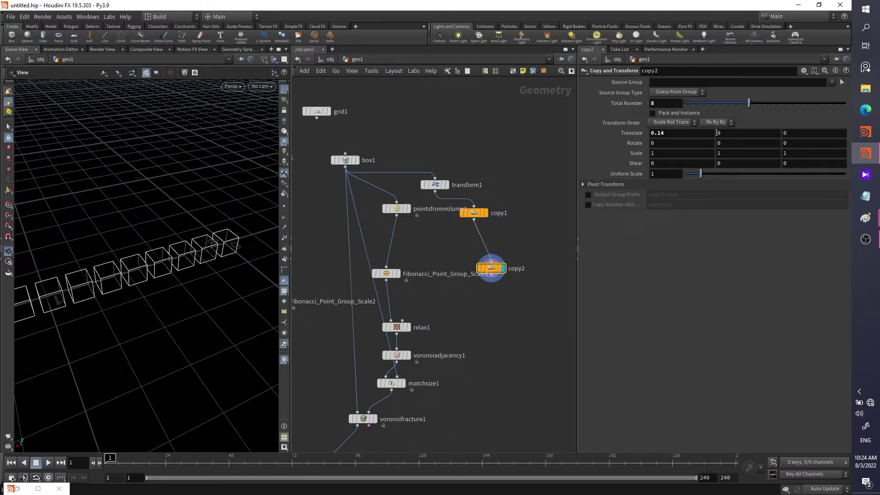
{"action": "left_click", "coordinate": [666, 134]}
{"action": "key", "text": "Tab"}
{"action": "type", "text": "0.14"}
{"action": "key", "text": "shift+Tab"}
{"action": "type", "text": "0"}
{"action": "key", "text": "Tab"}
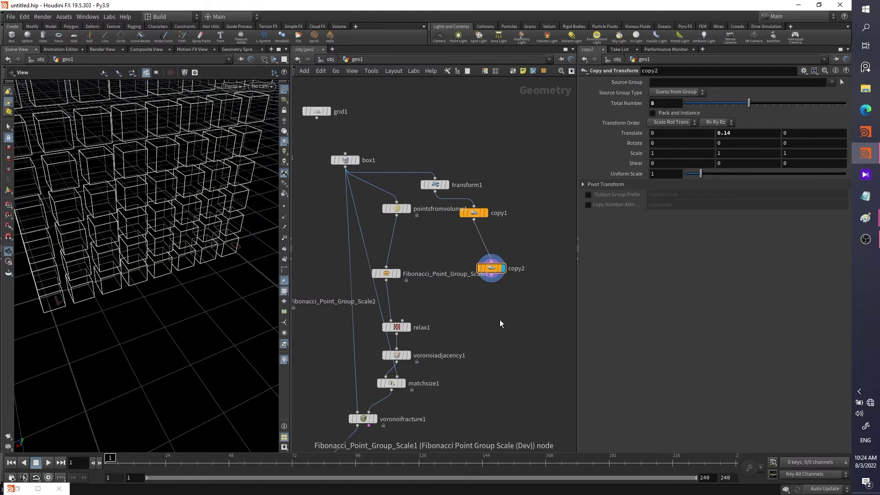
Duplicate copy2 once more and delete all the Copy and Transform nodes below transform1
{"action": "left_click_drag", "start_coordinate": [491, 268], "coordinate": [500, 319], "text": "alt"}
{"action": "left_click", "coordinate": [493, 284]}
{"action": "left_click", "coordinate": [480, 220]}
{"action": "left_click_drag", "start_coordinate": [532, 353], "coordinate": [470, 175]}
{"action": "key", "text": "Delete"}
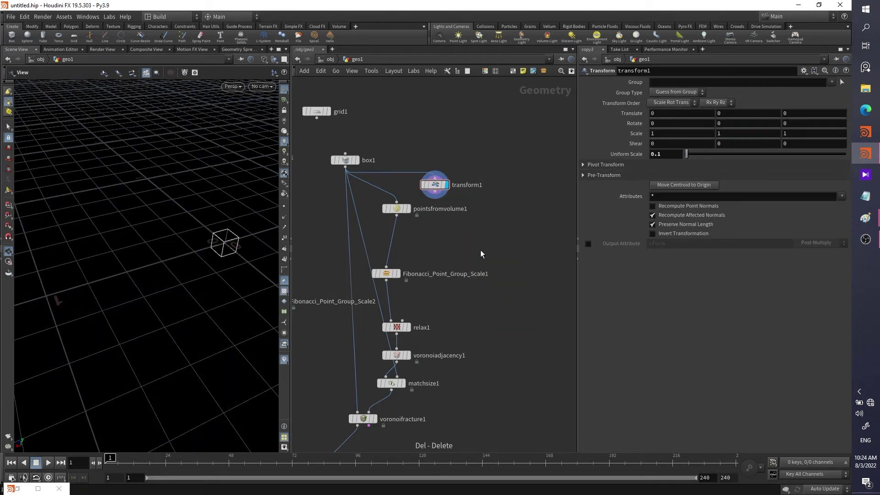
Add a Copy to Points node to the right of Fibonacci_Point_Group_Scale1
{"action": "key", "text": "Tab"}
{"action": "type", "text": "merge"}
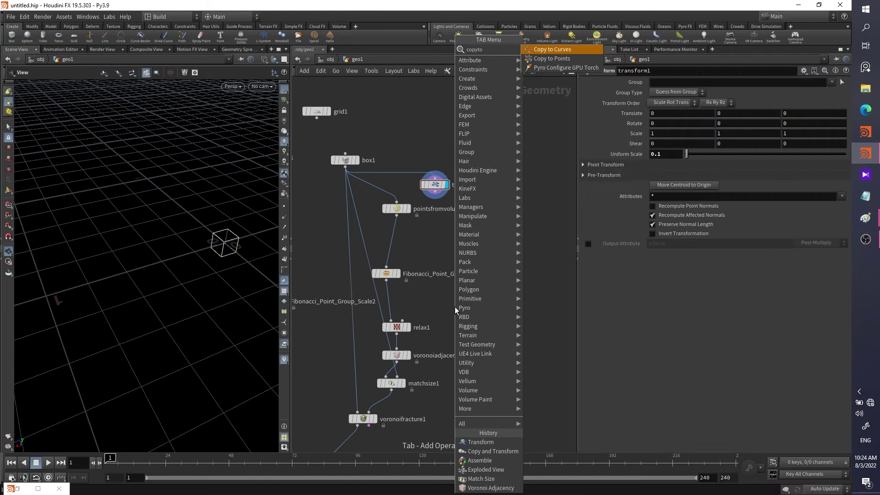
{"action": "key", "text": "Return"}
{"action": "left_click", "coordinate": [455, 306]}
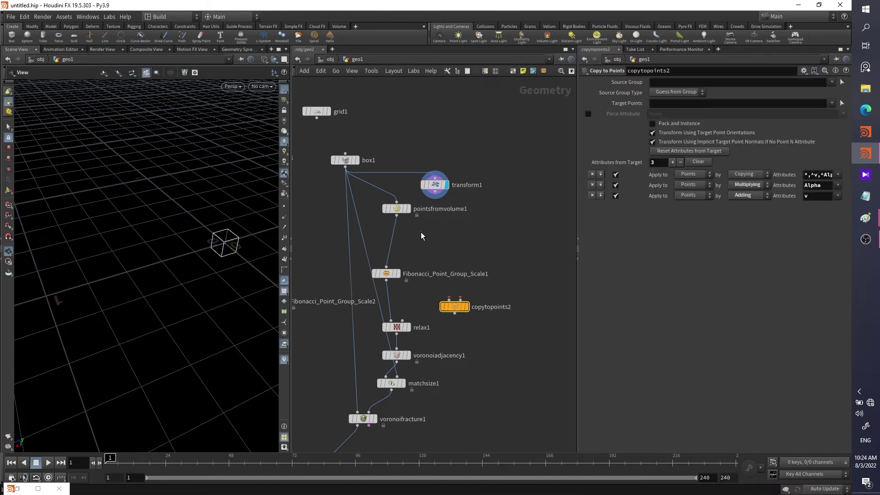
Connect transform1 as the source and pointsfromvolume1 as the target points of copytopoints2, and display it
{"action": "left_click", "coordinate": [396, 209]}
{"action": "key", "text": "r"}
{"action": "left_click_drag", "start_coordinate": [397, 215], "coordinate": [461, 300]}
{"action": "left_click_drag", "start_coordinate": [432, 174], "coordinate": [453, 301]}
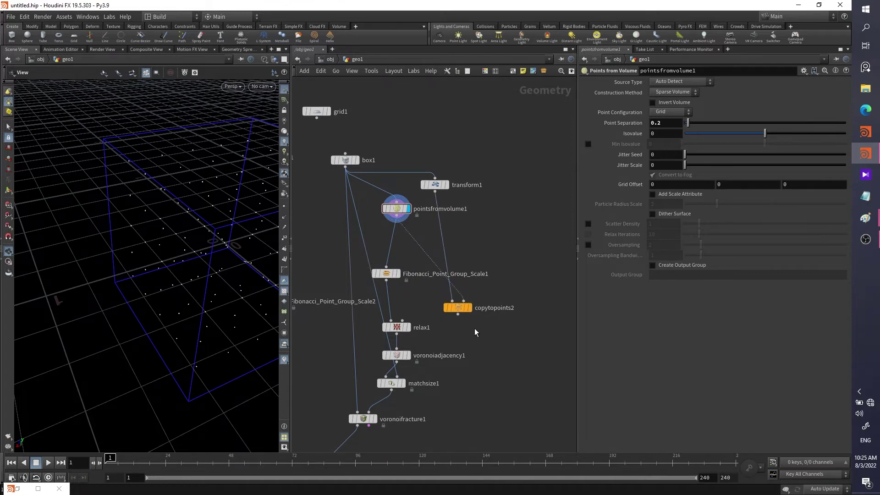
{"action": "left_click", "coordinate": [470, 307]}
Feed the target points of copytopoints2 from Fibonacci_Point_Group_Scale1 instead of pointsfromvolume1
{"action": "left_click", "coordinate": [389, 271]}
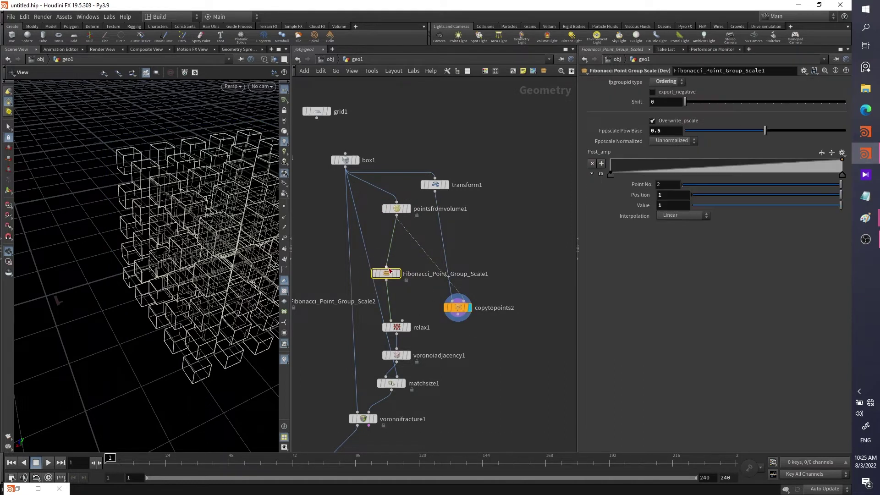
{"action": "left_click_drag", "start_coordinate": [390, 275], "coordinate": [464, 300]}
{"action": "left_click_drag", "start_coordinate": [264, 278], "coordinate": [111, 219]}
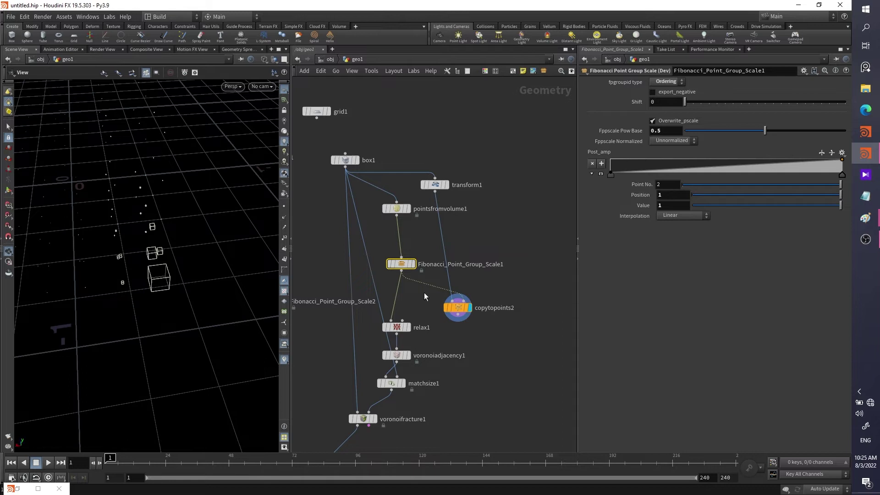
Add a Boolean Fracture node below copytopoints2
{"action": "left_click_drag", "start_coordinate": [421, 298], "coordinate": [388, 244]}
{"action": "key", "text": "Tab"}
{"action": "type", "text": "boo"}
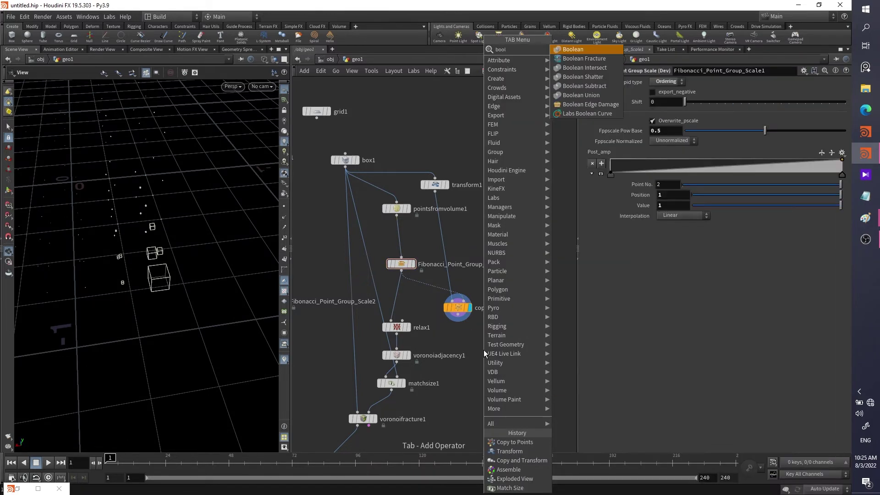
{"action": "key", "text": "Down"}
{"action": "key", "text": "Return"}
{"action": "left_click", "coordinate": [483, 349]}
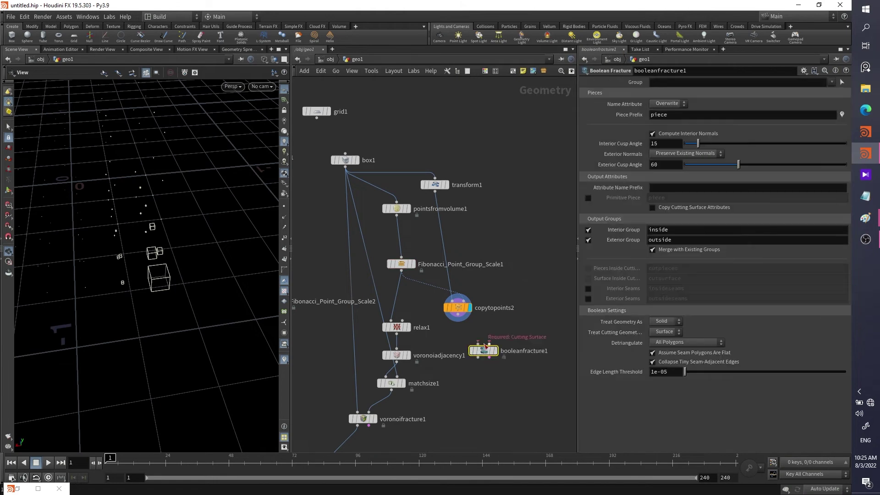
Connect box1 as geometry and copytopoints2 as cutting surface to booleanfracture1, and display the result
{"action": "left_click_drag", "start_coordinate": [345, 171], "coordinate": [458, 317]}
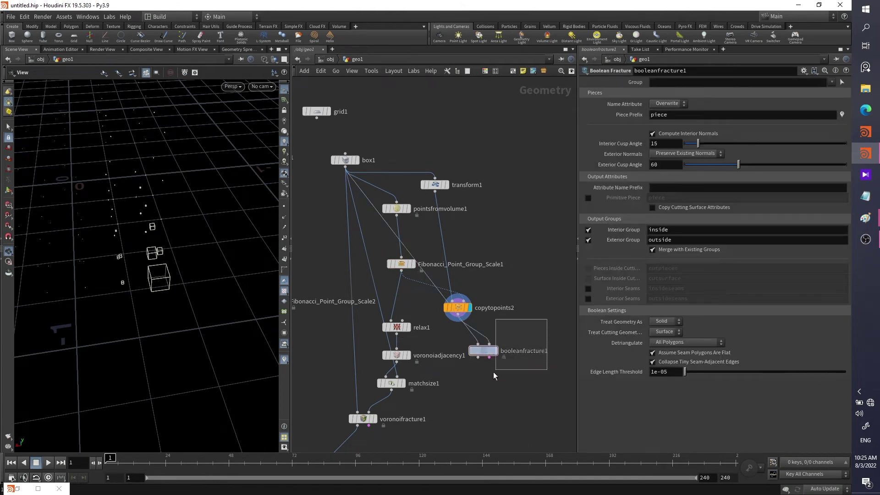
{"action": "key", "text": "r"}
{"action": "left_click_drag", "start_coordinate": [200, 273], "coordinate": [315, 354]}
{"action": "left_click_drag", "start_coordinate": [454, 307], "coordinate": [500, 284]}
Set the Fppscale Pow Base of Fibonacci_Point_Group_Scale1 to 0.929 and the Uniform Scale of transform1 to 1.26
{"action": "left_click", "coordinate": [402, 264]}
{"action": "left_click_drag", "start_coordinate": [773, 126], "coordinate": [835, 132]}
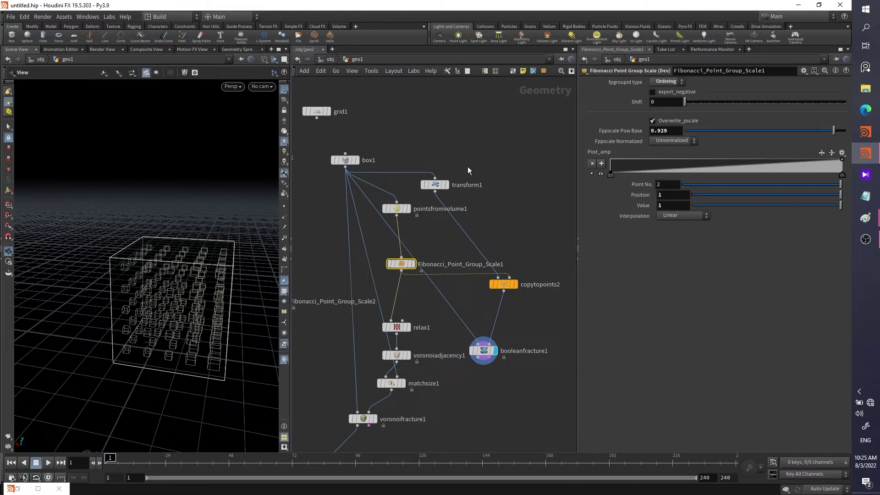
{"action": "left_click", "coordinate": [435, 186]}
{"action": "left_click_drag", "start_coordinate": [689, 158], "coordinate": [700, 159]}
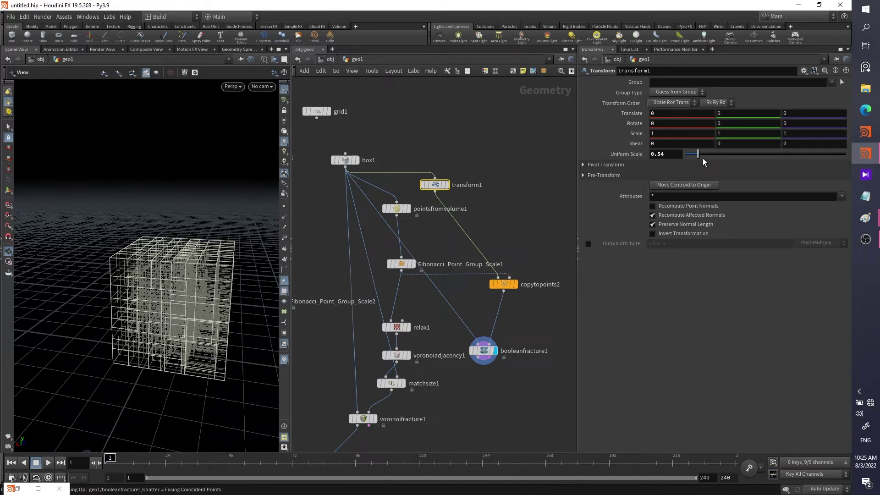
{"action": "left_click_drag", "start_coordinate": [701, 159], "coordinate": [701, 159]}
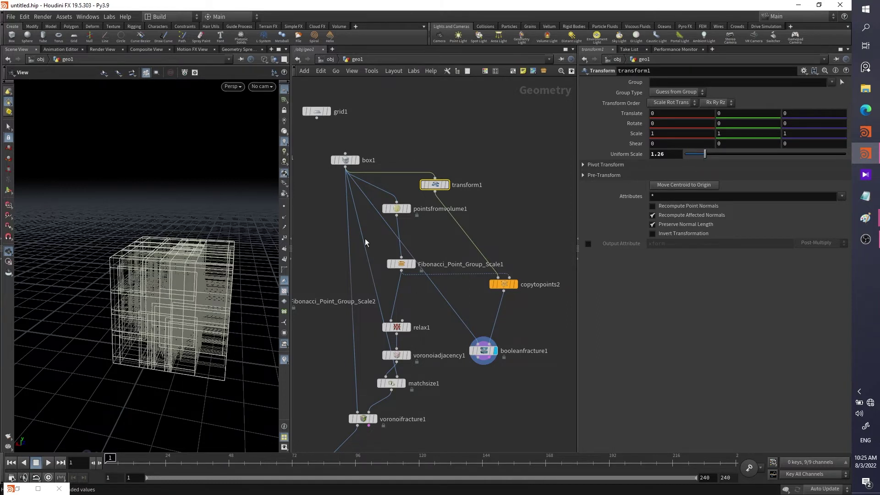
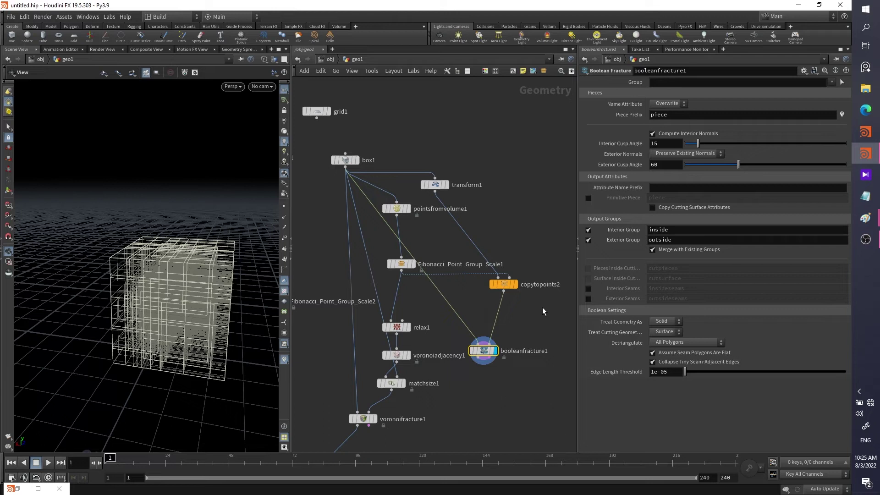
Review the Boolean fracture branch and set the Uniform Scale of transform1 to 0.3
{"action": "left_click", "coordinate": [505, 285]}
{"action": "left_click", "coordinate": [486, 351]}
{"action": "left_click", "coordinate": [399, 264]}
{"action": "left_click", "coordinate": [504, 284]}
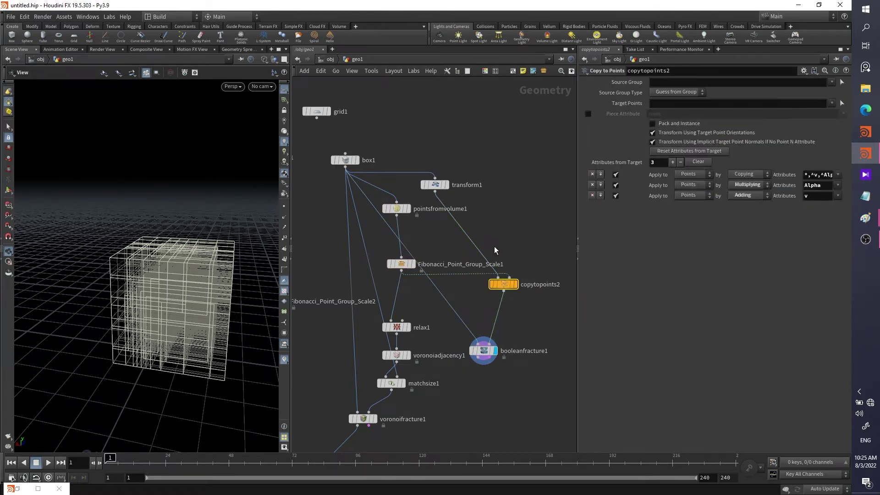
{"action": "left_click", "coordinate": [435, 185]}
{"action": "left_click", "coordinate": [614, 156]}
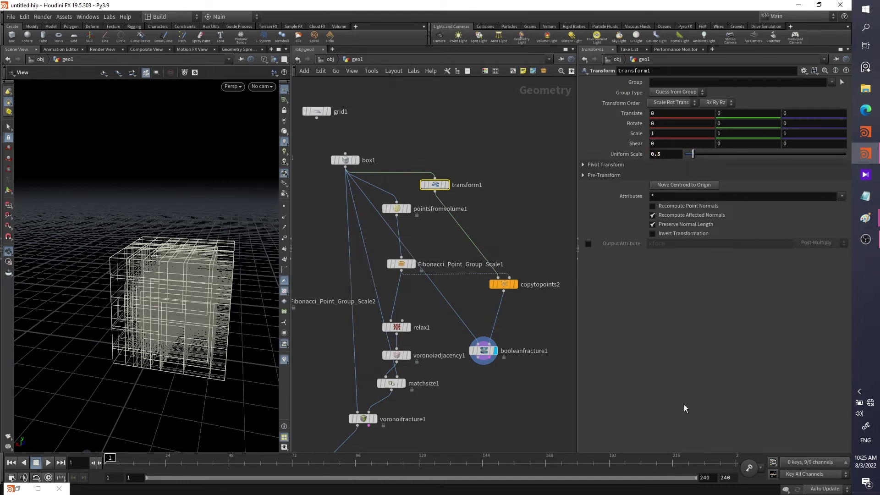
{"action": "double_click", "coordinate": [656, 155]}
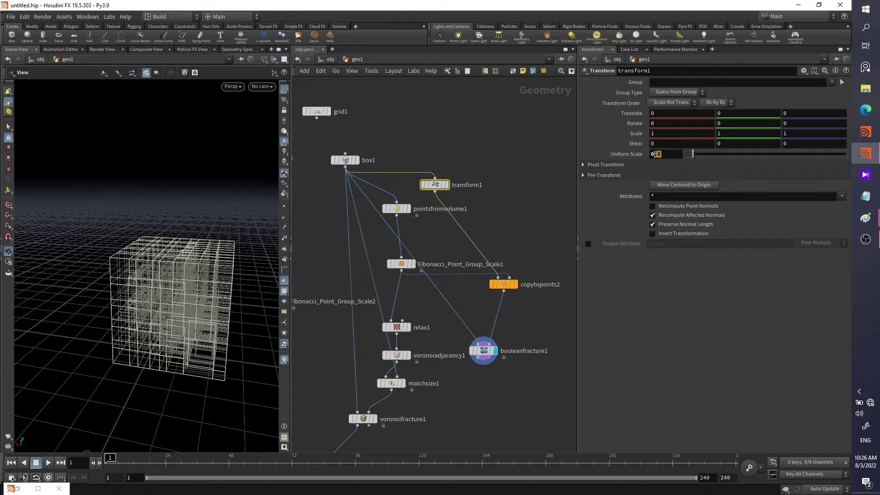
{"action": "type", "text": "3"}
{"action": "key", "text": "Return"}
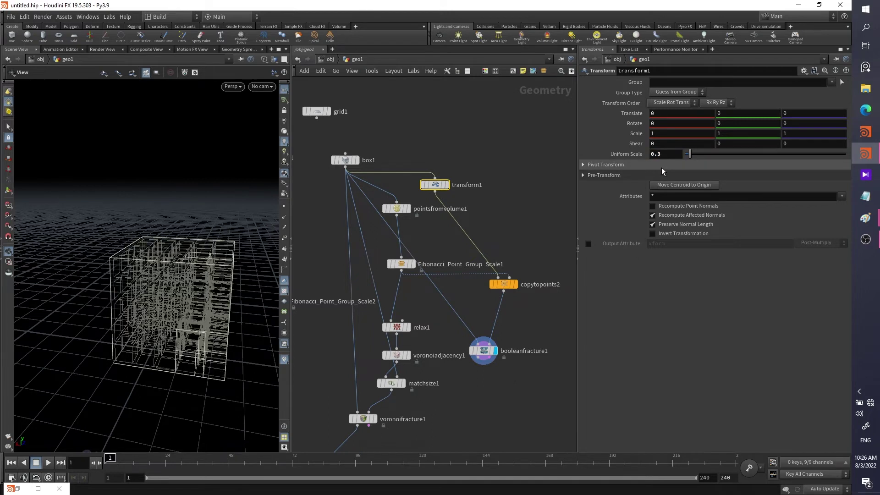
Connect booleanfracture1 to explodedview1, display the exploded pieces and move explodedview1 beneath the Boolean branch
{"action": "middle_click_drag", "start_coordinate": [467, 405], "coordinate": [497, 288]}
{"action": "left_click_drag", "start_coordinate": [363, 339], "coordinate": [509, 239]}
{"action": "left_click", "coordinate": [356, 353]}
{"action": "left_click", "coordinate": [367, 353]}
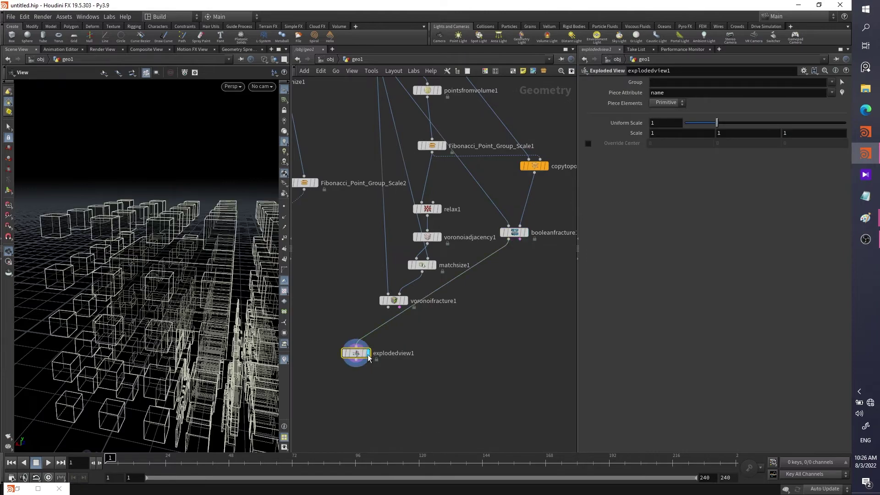
{"action": "left_click_drag", "start_coordinate": [134, 341], "coordinate": [168, 348]}
{"action": "left_click", "coordinate": [432, 146]}
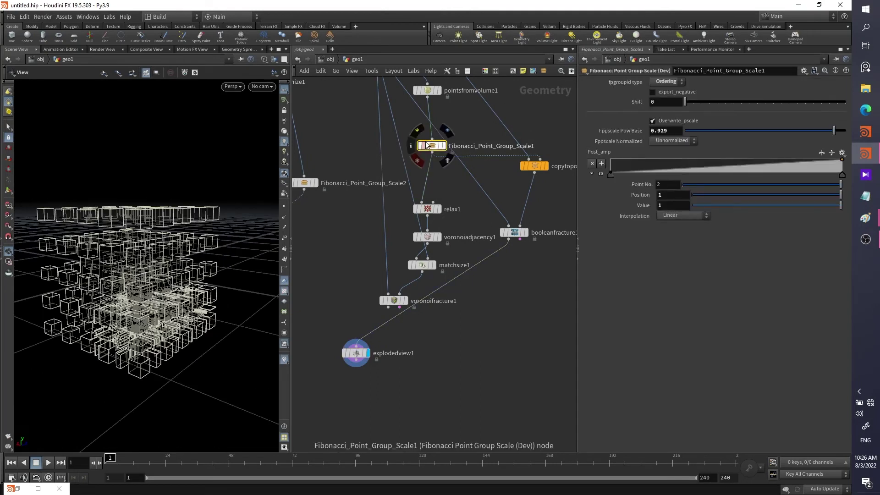
{"action": "left_click_drag", "start_coordinate": [460, 376], "coordinate": [351, 310]}
{"action": "left_click_drag", "start_coordinate": [356, 353], "coordinate": [445, 363]}
Lower the Fppscale Pow Base of Fibonacci_Point_Group_Scale1 and raise the Uniform Scale of transform1 to 1.23
{"action": "left_click", "coordinate": [432, 146]}
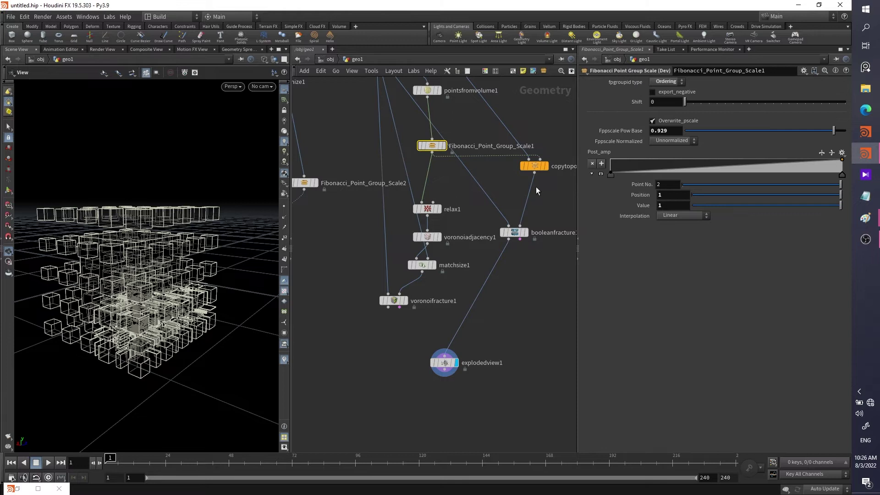
{"action": "left_click_drag", "start_coordinate": [826, 133], "coordinate": [817, 132]}
{"action": "middle_click_drag", "start_coordinate": [538, 203], "coordinate": [537, 297]}
{"action": "left_click", "coordinate": [464, 160]}
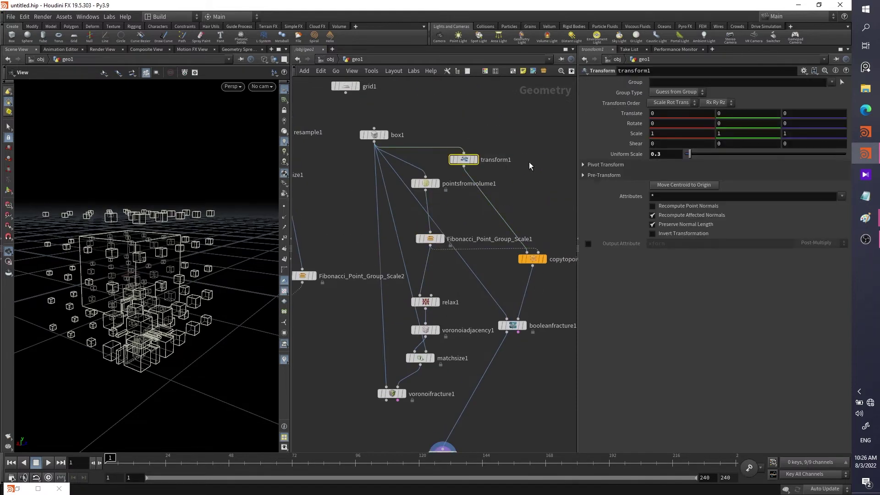
{"action": "left_click_drag", "start_coordinate": [692, 156], "coordinate": [703, 159]}
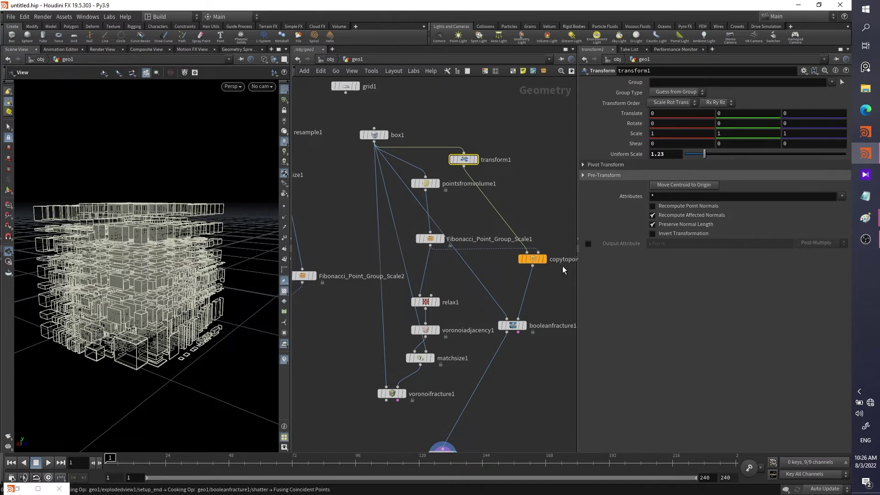
{"action": "left_click_drag", "start_coordinate": [247, 334], "coordinate": [143, 321]}
{"action": "middle_click_drag", "start_coordinate": [435, 242], "coordinate": [407, 304]}
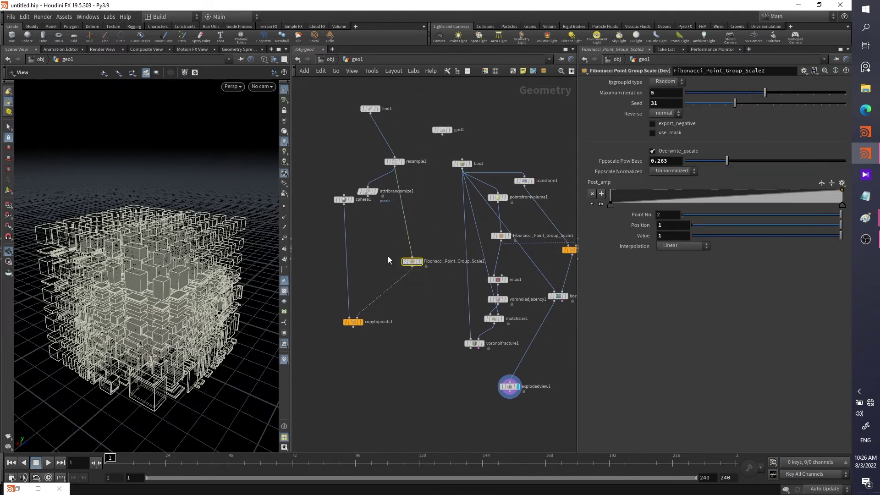
Display the copied spheres of copytopoints1 and compare them with the neighbouring fracture network
{"action": "left_click", "coordinate": [420, 262]}
{"action": "left_click", "coordinate": [363, 324]}
{"action": "key", "text": "r"}
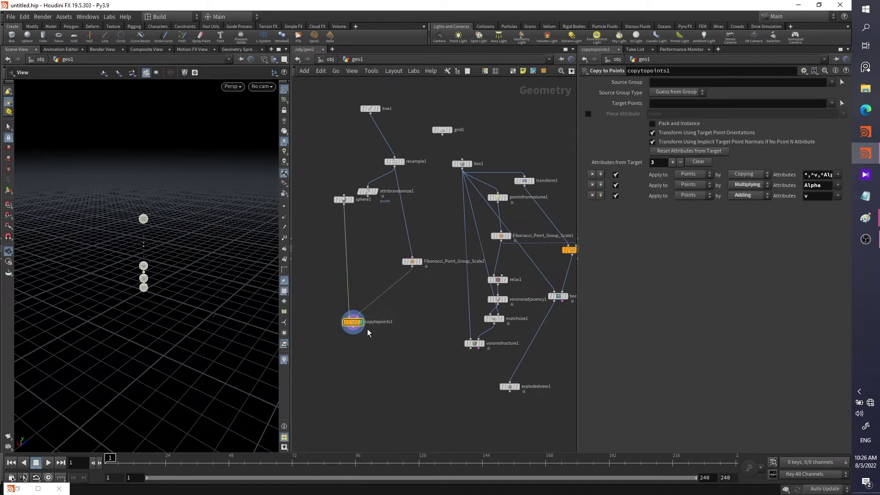
{"action": "scroll", "coordinate": [400, 367], "scroll_direction": "up", "scroll_amount": 4}
{"action": "scroll", "coordinate": [417, 351], "scroll_direction": "down", "scroll_amount": 2}
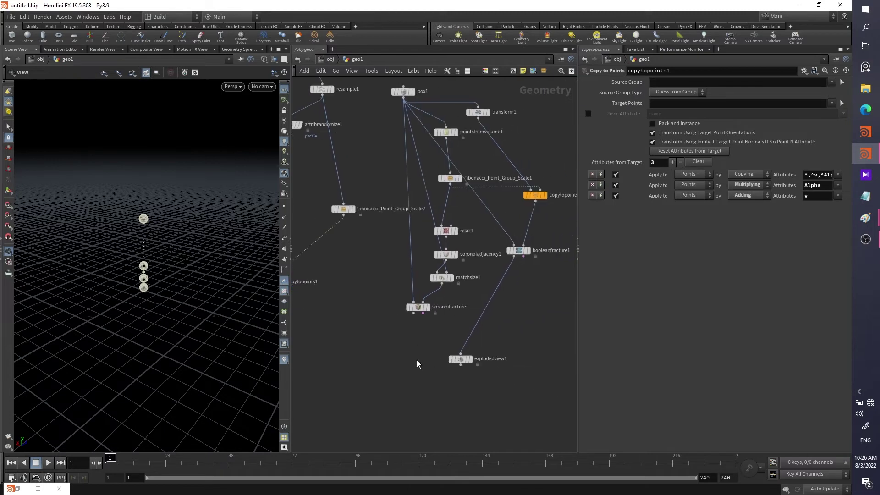
{"action": "middle_click_drag", "start_coordinate": [188, 275], "coordinate": [170, 277]}
{"action": "scroll", "coordinate": [395, 328], "scroll_direction": "down", "scroll_amount": 2}
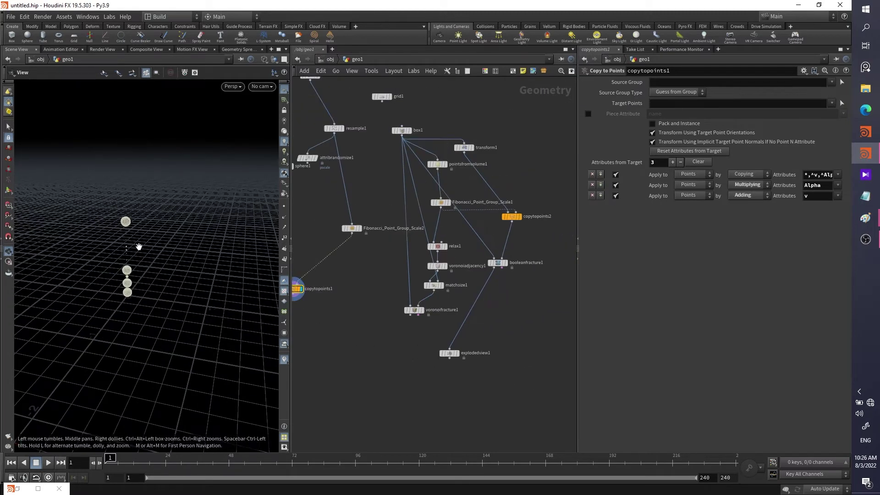
Switch the fpgroupid type of Fibonacci_Point_Group_Scale2 to Ordering, check its geometry spreadsheet, and return the type to Random
{"action": "left_click_drag", "start_coordinate": [418, 255], "coordinate": [347, 206]}
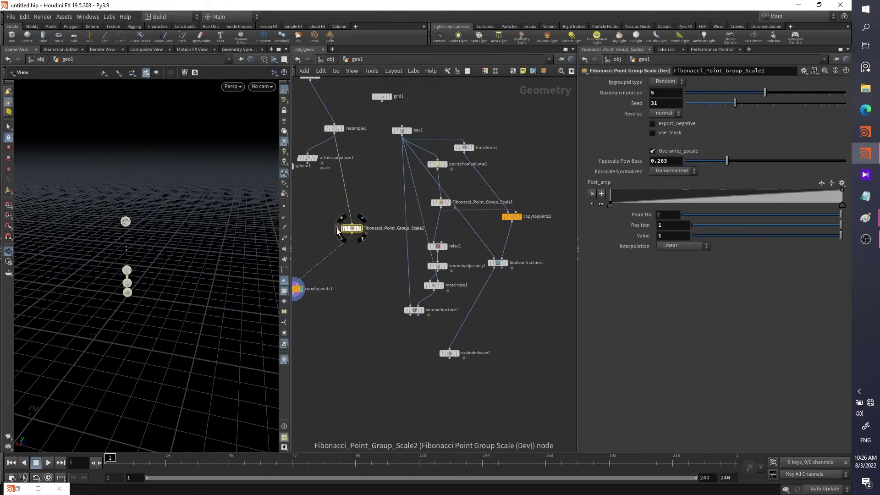
{"action": "left_click", "coordinate": [661, 86]}
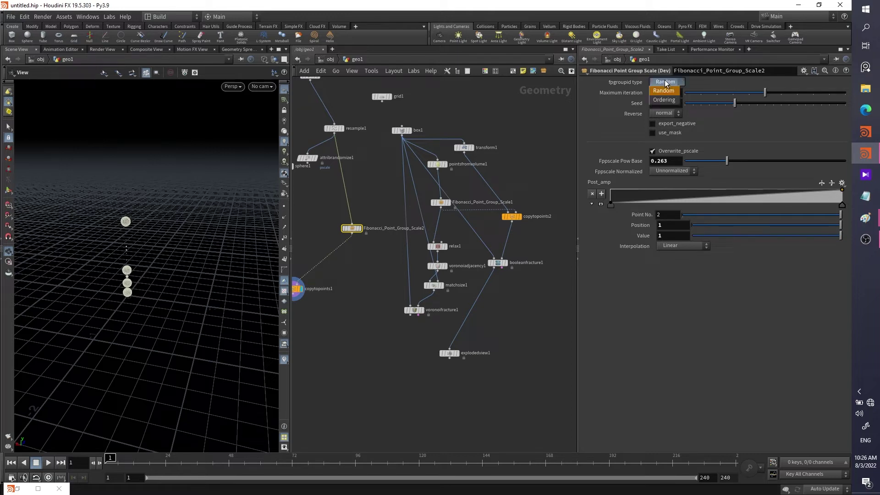
{"action": "left_click", "coordinate": [662, 100]}
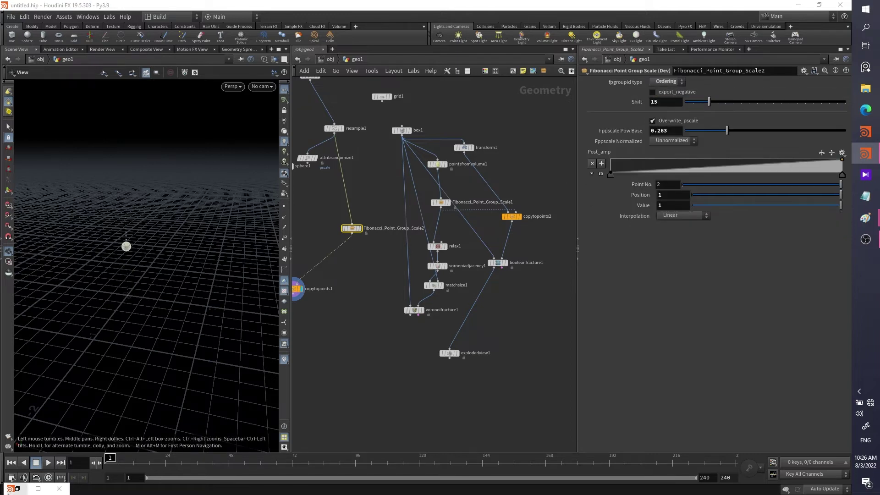
{"action": "left_click", "coordinate": [38, 489]}
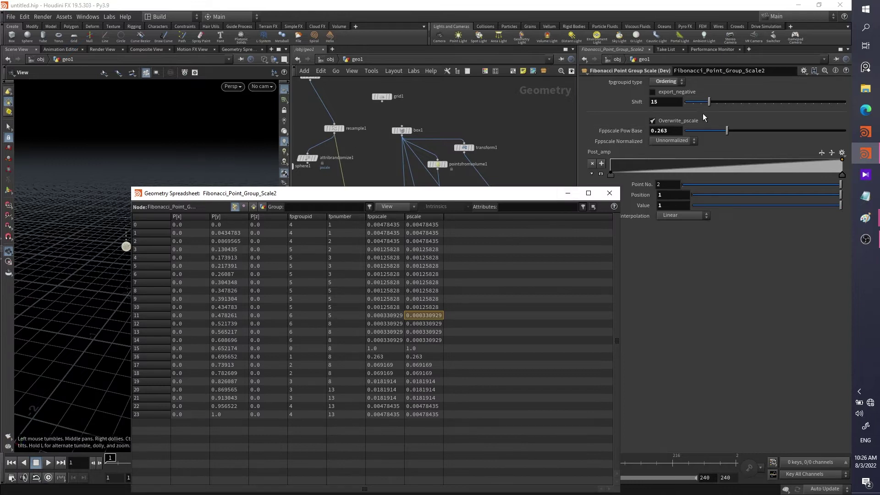
{"action": "left_click", "coordinate": [659, 83]}
{"action": "left_click", "coordinate": [660, 91]}
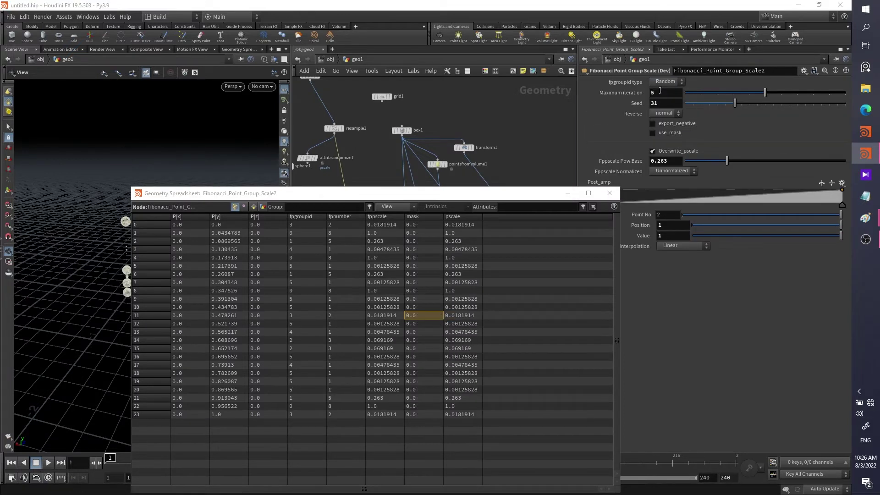
Turn Overwrite_pscale off and back on to compare the spreadsheet's scale attributes, and close the spreadsheet
{"action": "left_click", "coordinate": [653, 151]}
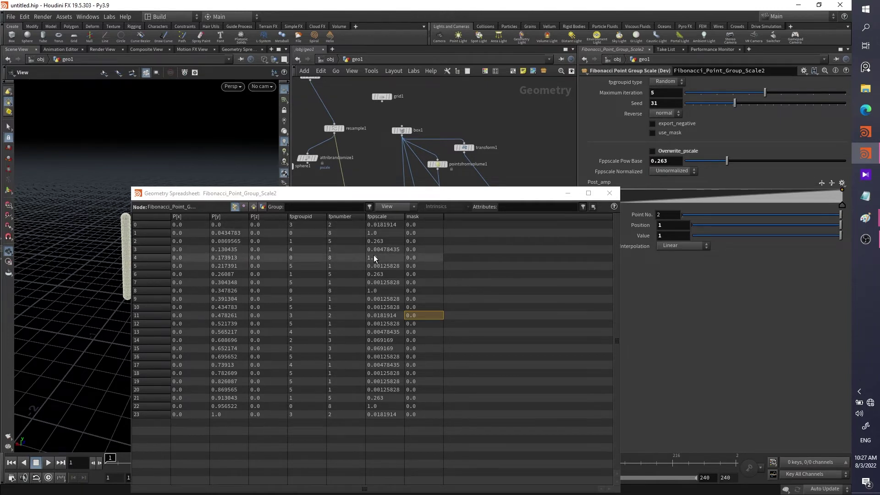
{"action": "left_click", "coordinate": [653, 152]}
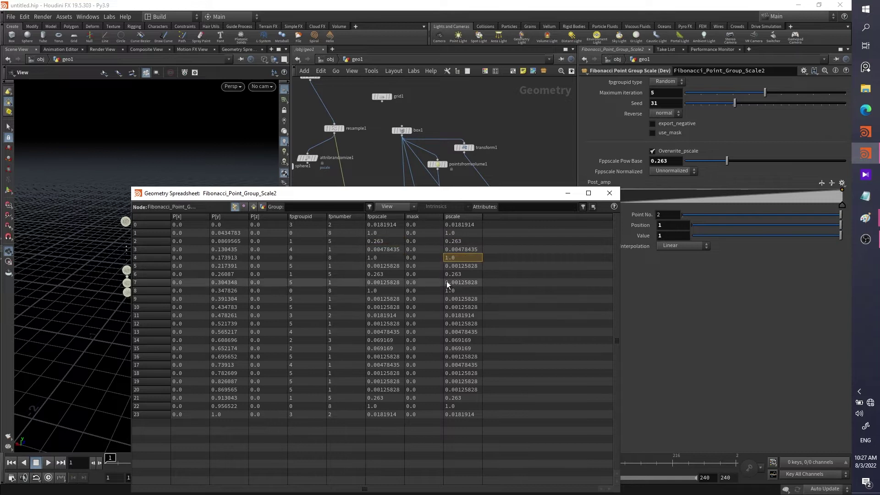
{"action": "left_click", "coordinate": [609, 194]}
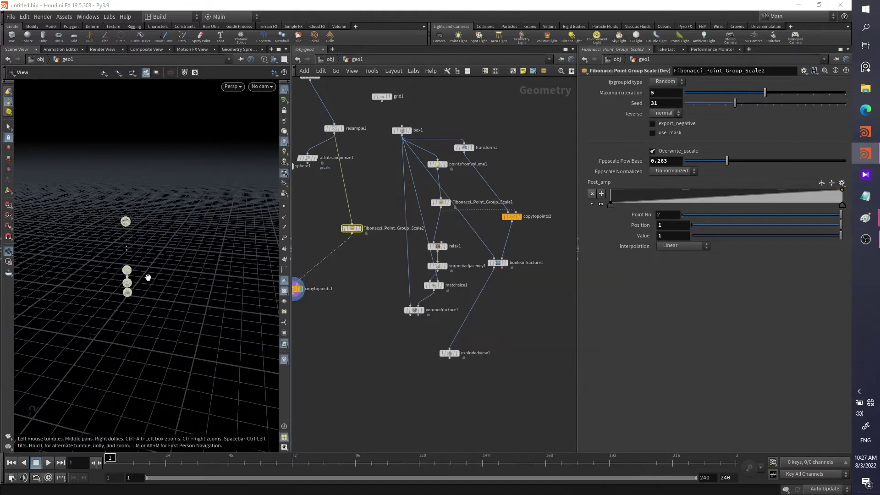
{"action": "key", "text": "f"}
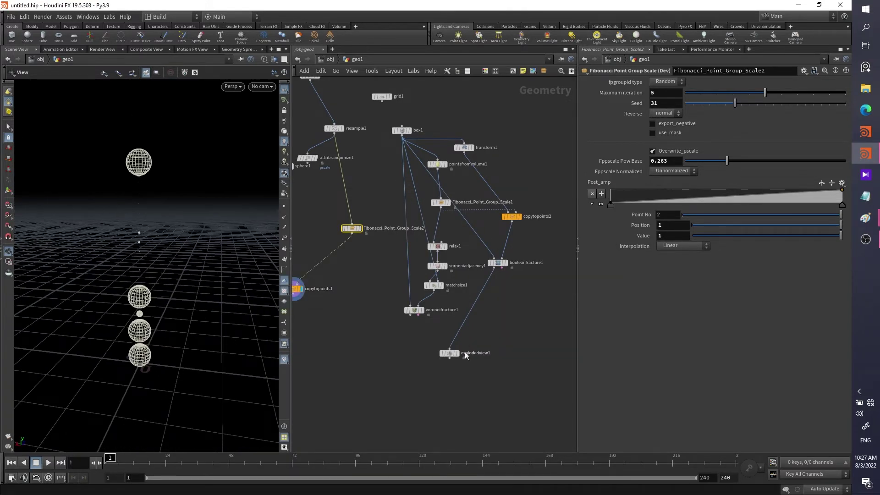
{"action": "middle_click_drag", "start_coordinate": [406, 296], "coordinate": [421, 270]}
{"action": "scroll", "coordinate": [390, 304], "scroll_direction": "down", "scroll_amount": 2}
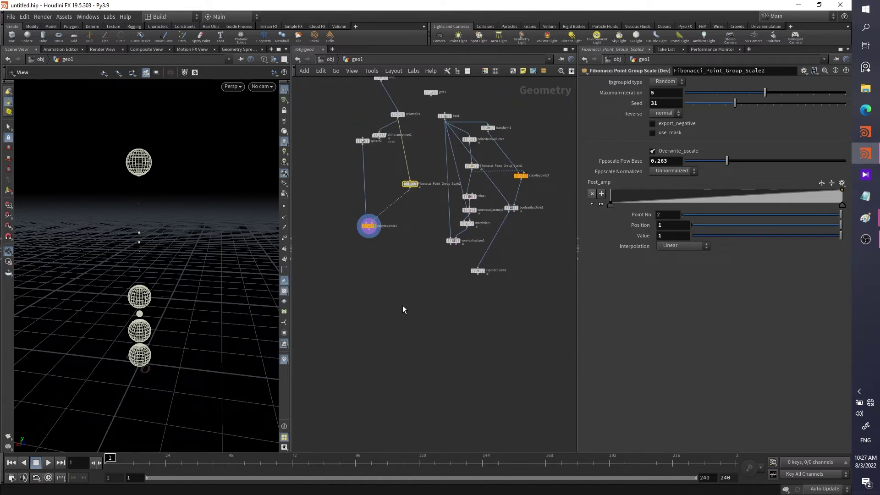
{"action": "key", "text": "Tab"}
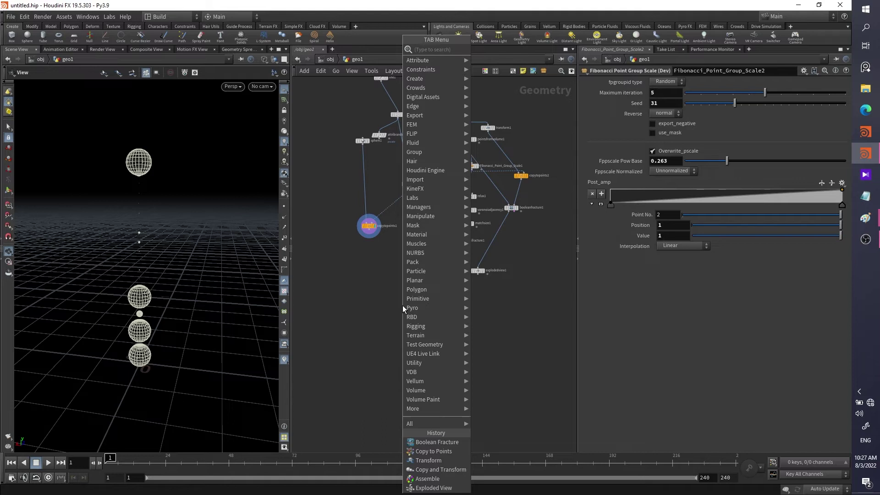
{"action": "type", "text": "mater"}
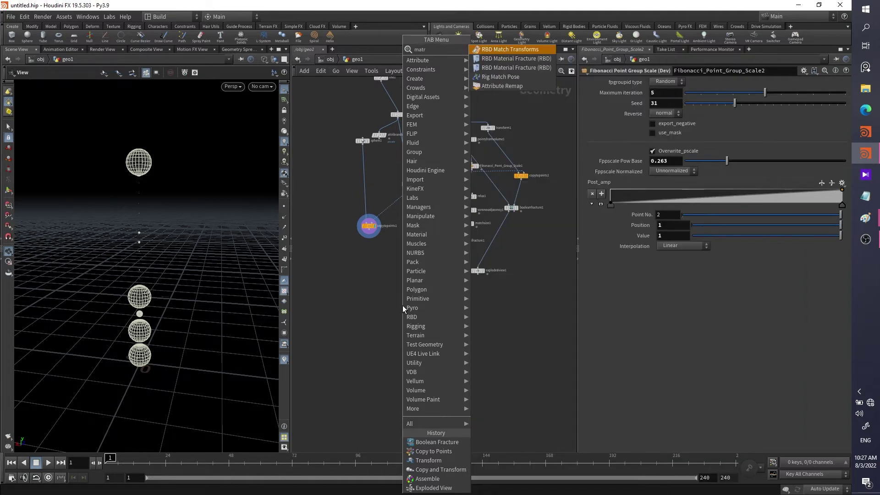
{"action": "key", "text": "Down"}
{"action": "key", "text": "Down"}
{"action": "key", "text": "Down"}
{"action": "key", "text": "Down"}
{"action": "key", "text": "Down"}
{"action": "key", "text": "Down"}
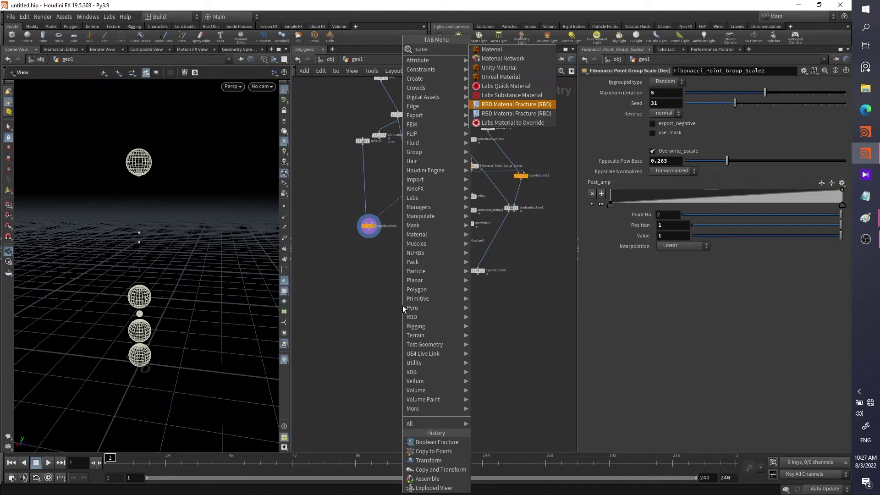
{"action": "key", "text": "Return"}
{"action": "left_click", "coordinate": [402, 306]}
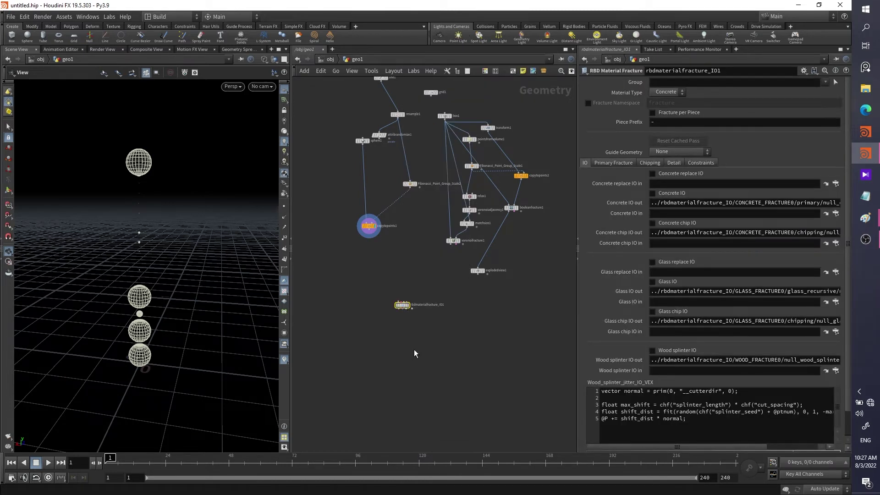
{"action": "key", "text": "ctrl+z"}
Add an RBD Material Fracture node above the box network and remove its first fracture level
{"action": "key", "text": "Tab"}
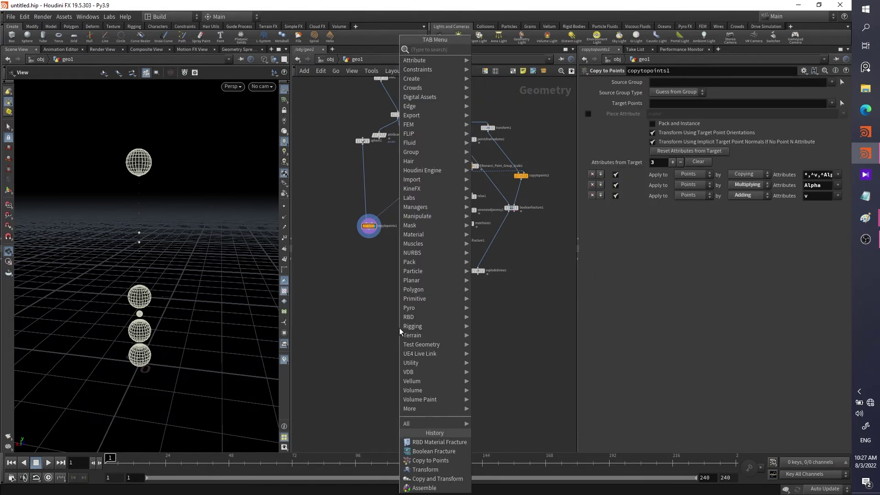
{"action": "type", "text": "mater"}
{"action": "key", "text": "Down"}
{"action": "key", "text": "Down"}
{"action": "key", "text": "Down"}
{"action": "key", "text": "Down"}
{"action": "key", "text": "Down"}
{"action": "key", "text": "Down"}
{"action": "key", "text": "Down"}
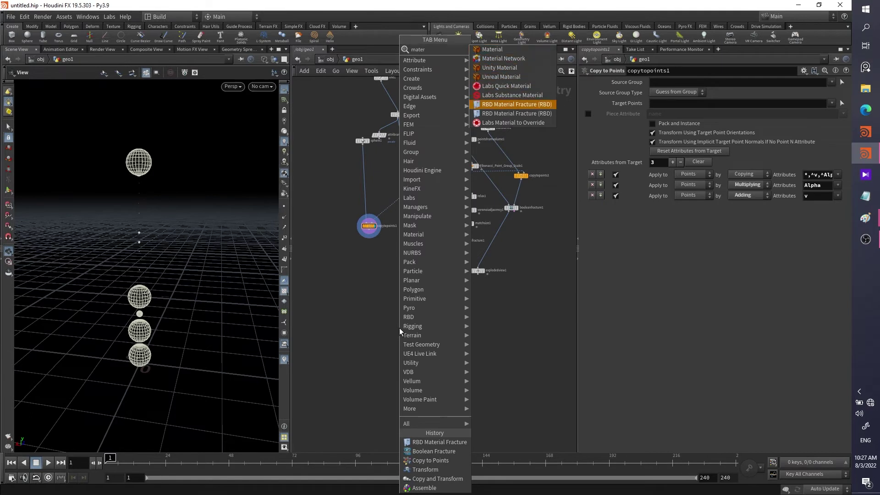
{"action": "key", "text": "Return"}
{"action": "left_click", "coordinate": [400, 328]}
{"action": "middle_click_drag", "start_coordinate": [412, 302], "coordinate": [388, 356]}
{"action": "left_click_drag", "start_coordinate": [376, 382], "coordinate": [480, 133]}
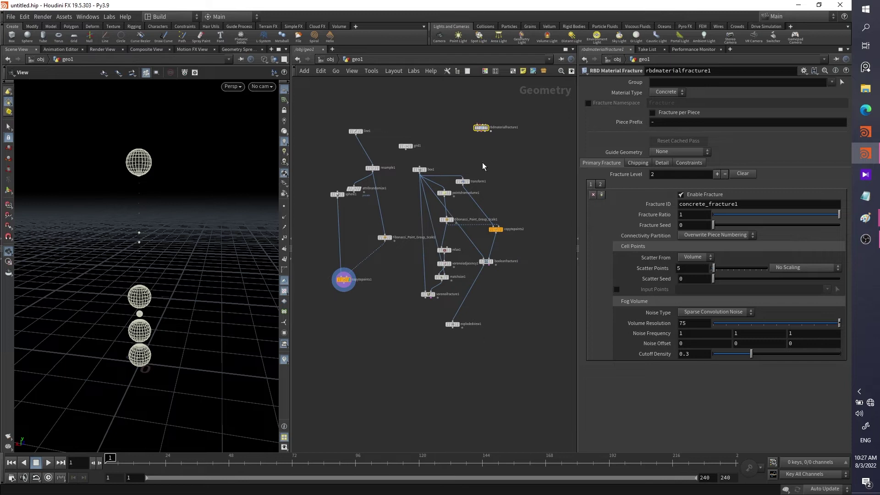
{"action": "left_click", "coordinate": [593, 194]}
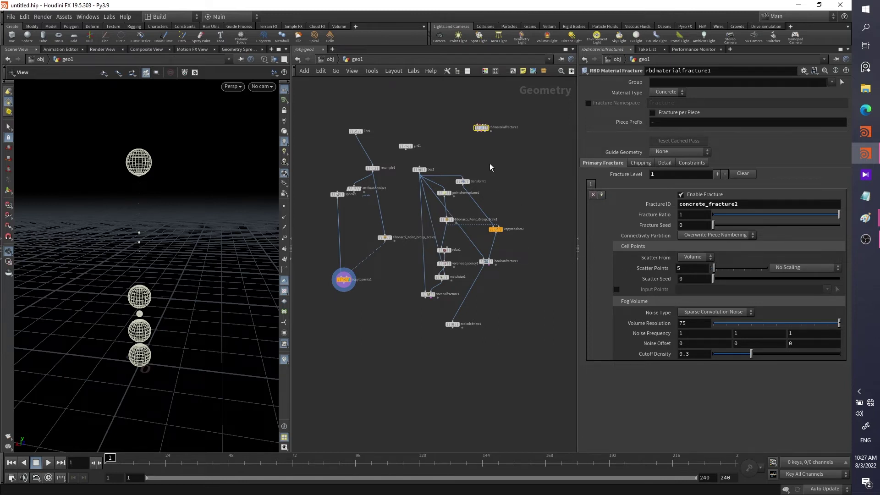
Connect box1 to the geometry input of rbdmaterialfracture1 and display the fractured box
{"action": "scroll", "coordinate": [472, 178], "scroll_direction": "up", "scroll_amount": 2}
{"action": "scroll", "coordinate": [400, 190], "scroll_direction": "up", "scroll_amount": 3}
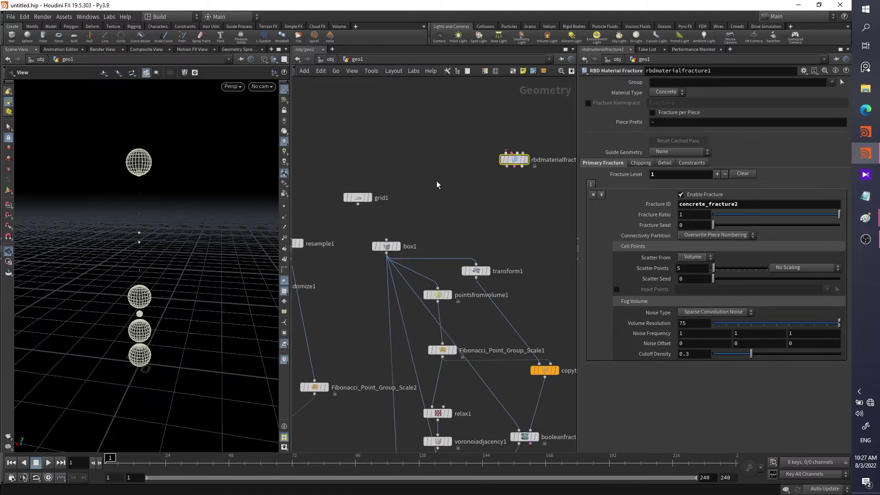
{"action": "left_click_drag", "start_coordinate": [522, 163], "coordinate": [490, 144]}
{"action": "left_click", "coordinate": [499, 168]}
{"action": "left_click", "coordinate": [393, 239]}
{"action": "key", "text": "r"}
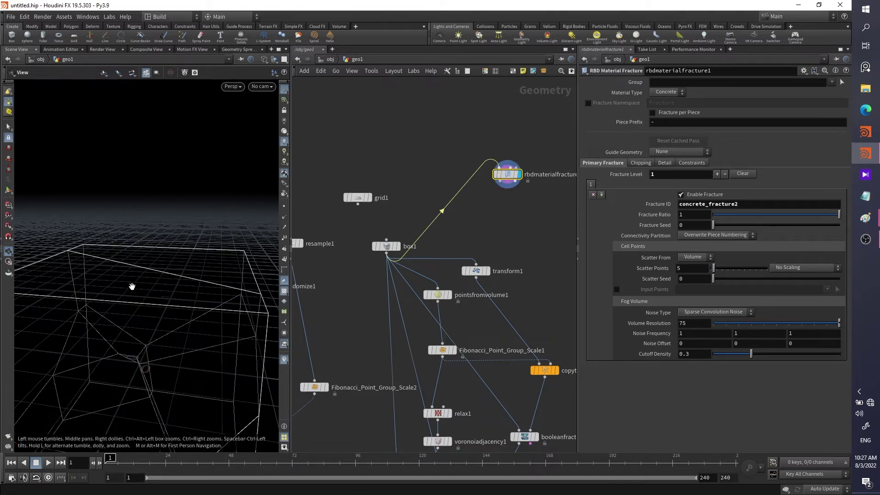
{"action": "key", "text": "f"}
{"action": "left_click_drag", "start_coordinate": [142, 298], "coordinate": [165, 230]}
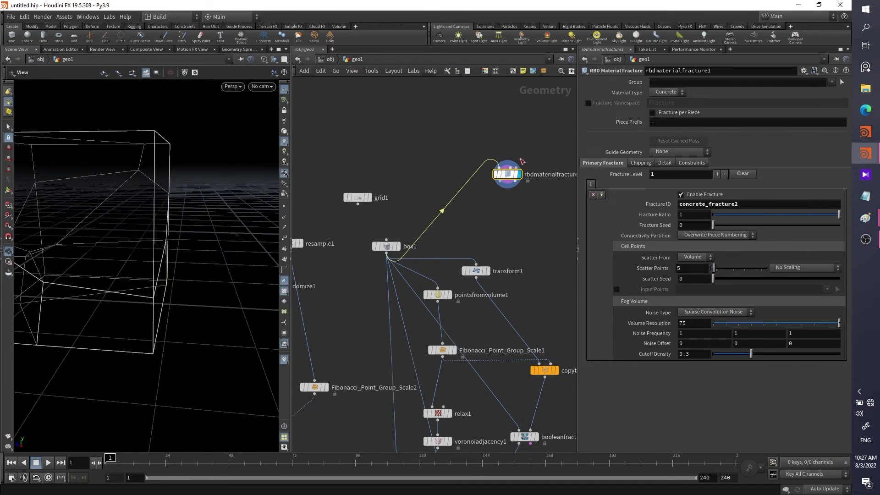
Allow editing of the contents of rbdmaterialfracture1 and enter it to find CONCRETE_FRACTURE0 in the INVOKABLE section
{"action": "left_click_drag", "start_coordinate": [508, 174], "coordinate": [513, 197]}
{"action": "right_click", "coordinate": [514, 197]}
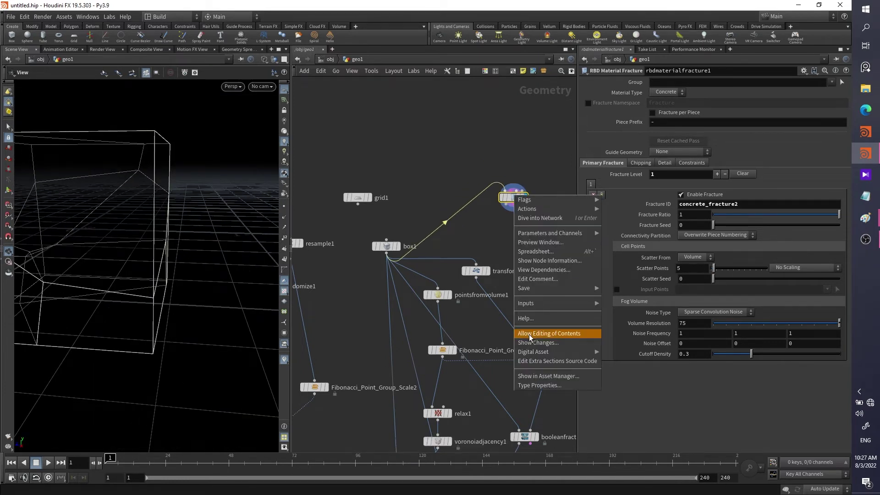
{"action": "left_click", "coordinate": [529, 334]}
{"action": "key", "text": "i"}
{"action": "scroll", "coordinate": [491, 260], "scroll_direction": "up", "scroll_amount": 10}
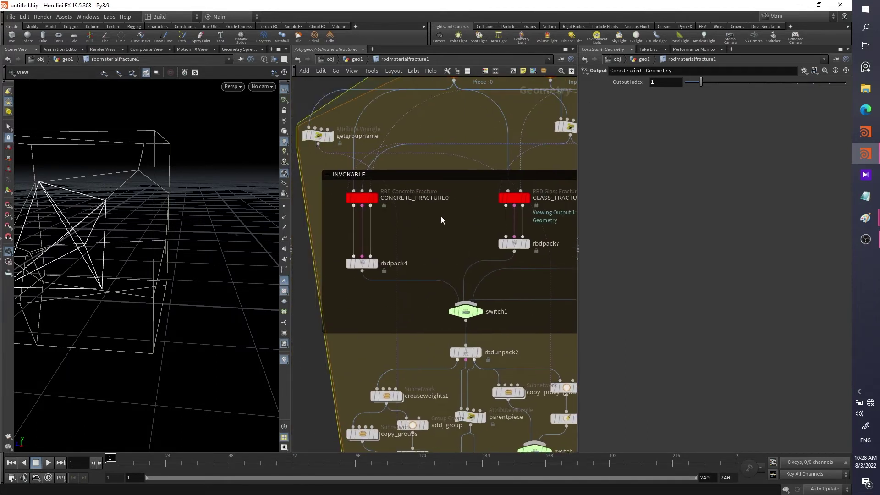
{"action": "scroll", "coordinate": [423, 214], "scroll_direction": "down", "scroll_amount": 3}
{"action": "middle_click_drag", "start_coordinate": [398, 219], "coordinate": [430, 248]}
{"action": "scroll", "coordinate": [430, 258], "scroll_direction": "up", "scroll_amount": 3}
{"action": "scroll", "coordinate": [441, 255], "scroll_direction": "down", "scroll_amount": 3}
{"action": "scroll", "coordinate": [495, 280], "scroll_direction": "up", "scroll_amount": 3}
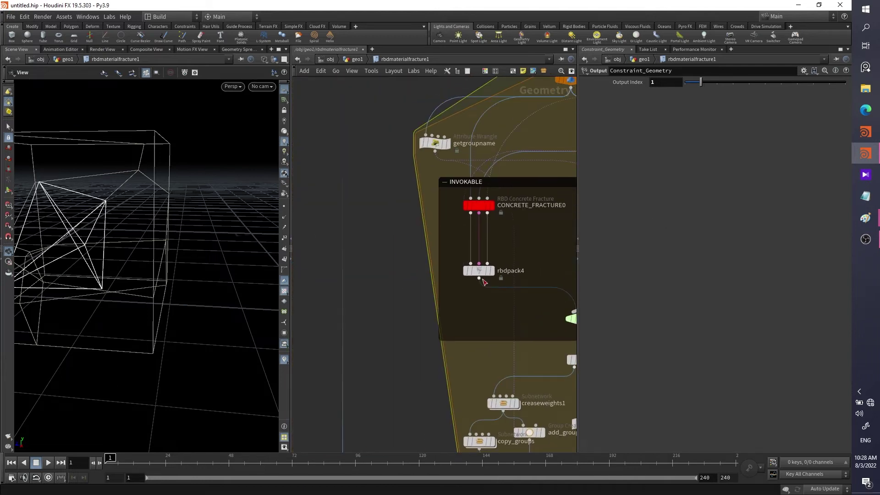
Allow editing of the contents of CONCRETE_FRACTURE0 and enter it to reach its FRACTURE section
{"action": "right_click", "coordinate": [480, 197]}
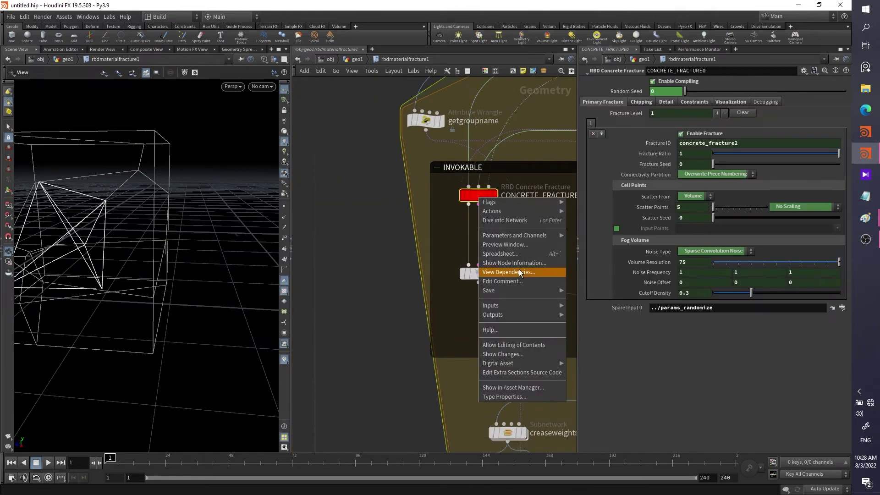
{"action": "left_click", "coordinate": [499, 354]}
{"action": "key", "text": "h"}
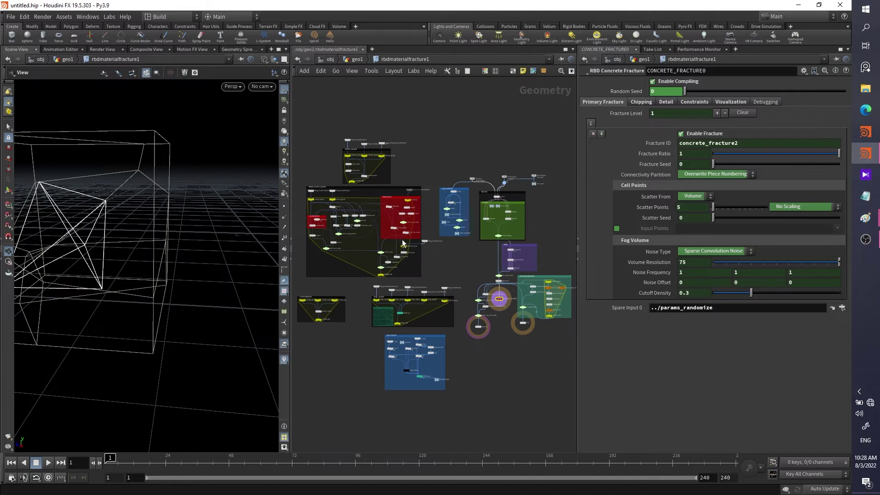
{"action": "key", "text": "i"}
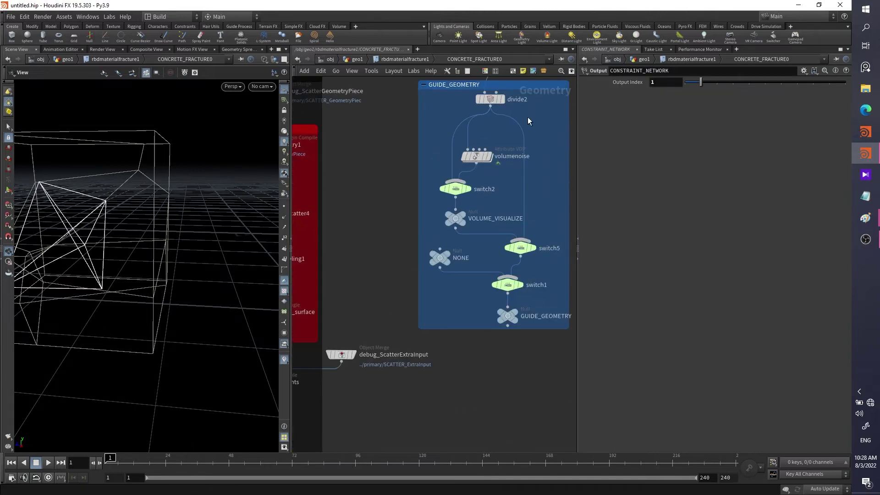
{"action": "scroll", "coordinate": [527, 129], "scroll_direction": "down", "scroll_amount": 3}
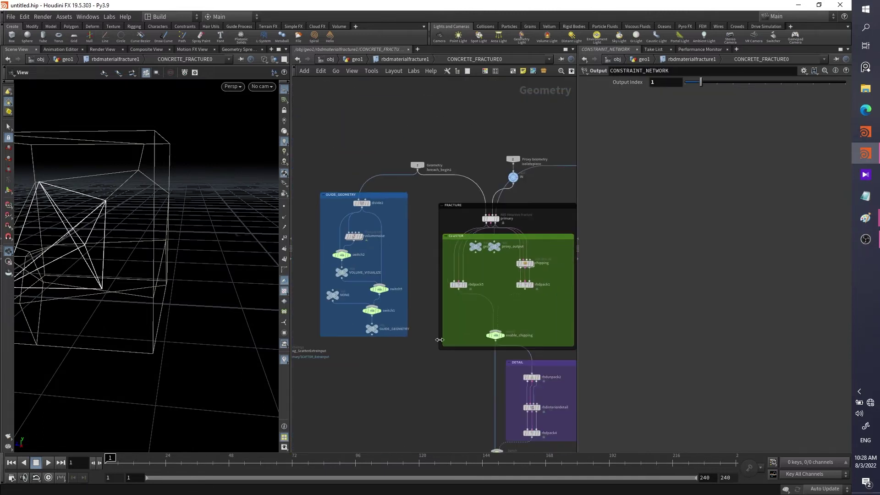
{"action": "middle_click_drag", "start_coordinate": [440, 339], "coordinate": [429, 250]}
{"action": "scroll", "coordinate": [429, 248], "scroll_direction": "up", "scroll_amount": 5}
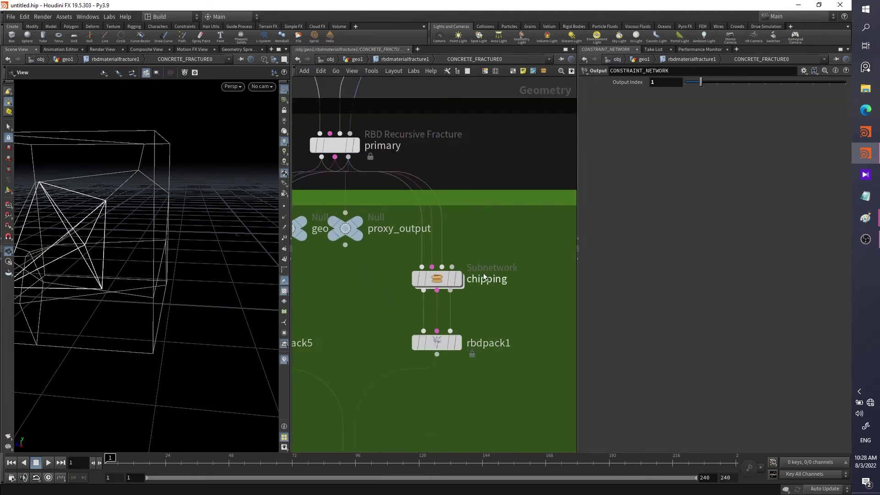
Allow editing of the contents of the primary RBD Recursive Fracture node and enter its network
{"action": "middle_click_drag", "start_coordinate": [444, 166], "coordinate": [472, 254]}
{"action": "left_click", "coordinate": [367, 231]}
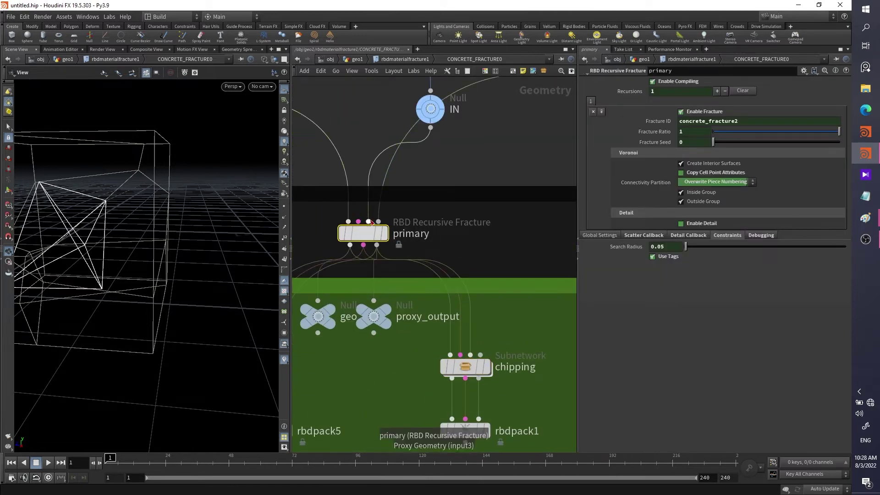
{"action": "right_click", "coordinate": [362, 233]}
{"action": "left_click", "coordinate": [413, 381]}
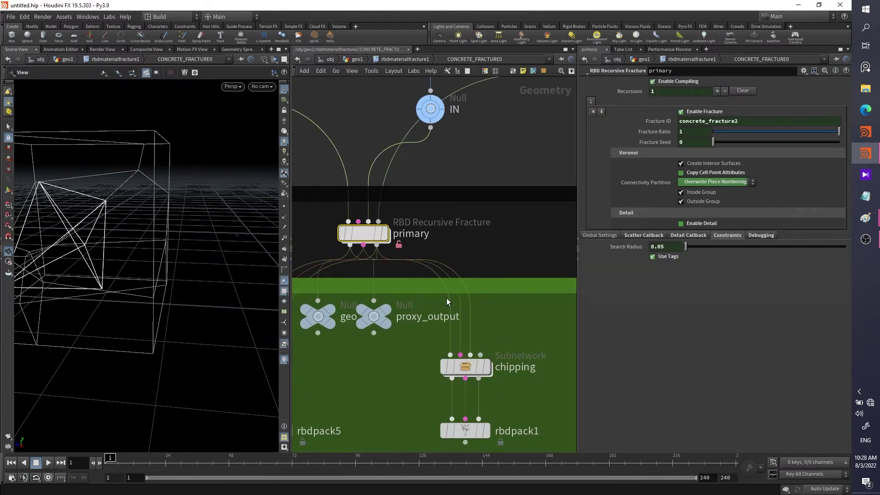
{"action": "double_click", "coordinate": [367, 237]}
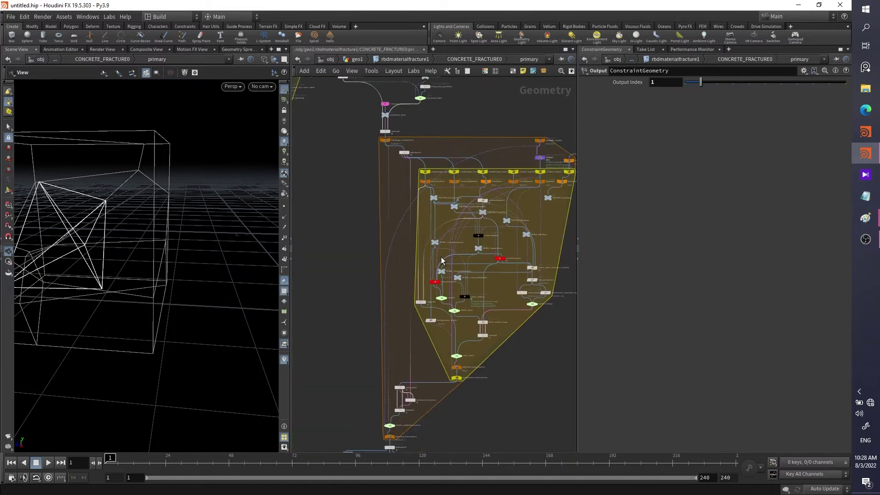
Pull the wire between scattercallback and DETAIL_ScatterSource out beside the compile block, adding a wire dot on the returning section
{"action": "scroll", "coordinate": [444, 229], "scroll_direction": "up", "scroll_amount": 7}
{"action": "middle_click_drag", "start_coordinate": [526, 278], "coordinate": [355, 236]}
{"action": "scroll", "coordinate": [378, 251], "scroll_direction": "down", "scroll_amount": 9}
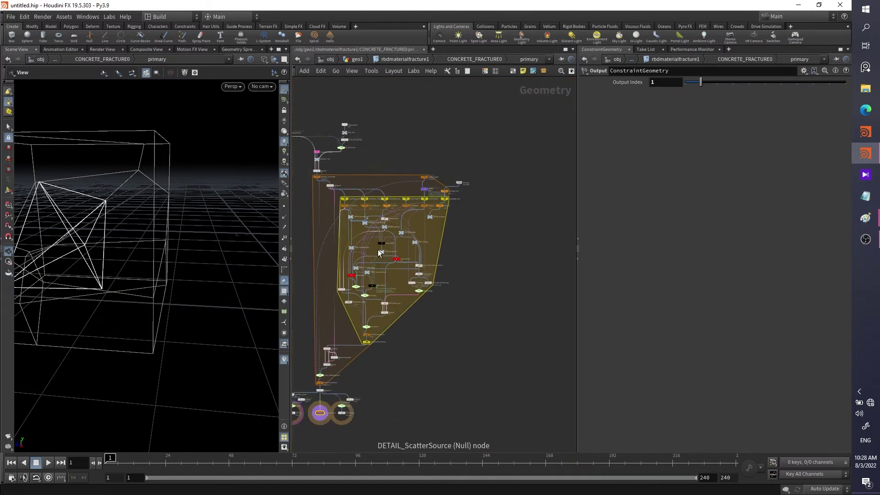
{"action": "scroll", "coordinate": [378, 249], "scroll_direction": "up", "scroll_amount": 8}
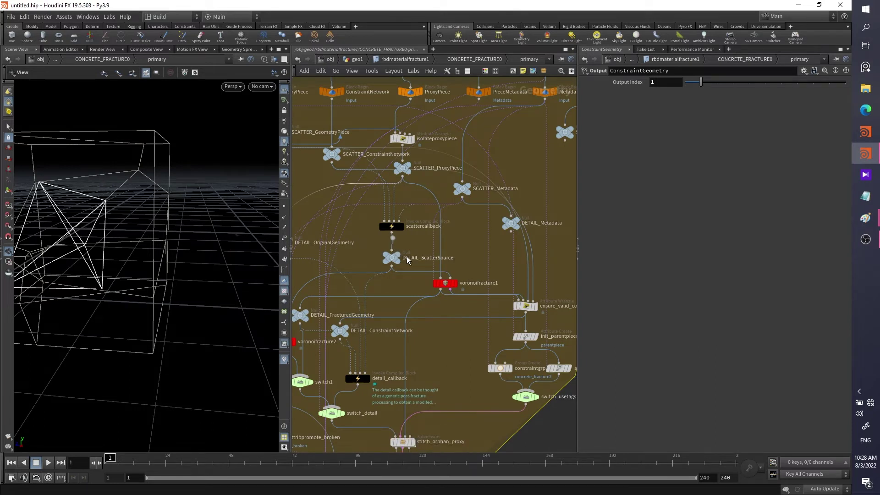
{"action": "scroll", "coordinate": [408, 259], "scroll_direction": "down", "scroll_amount": 5}
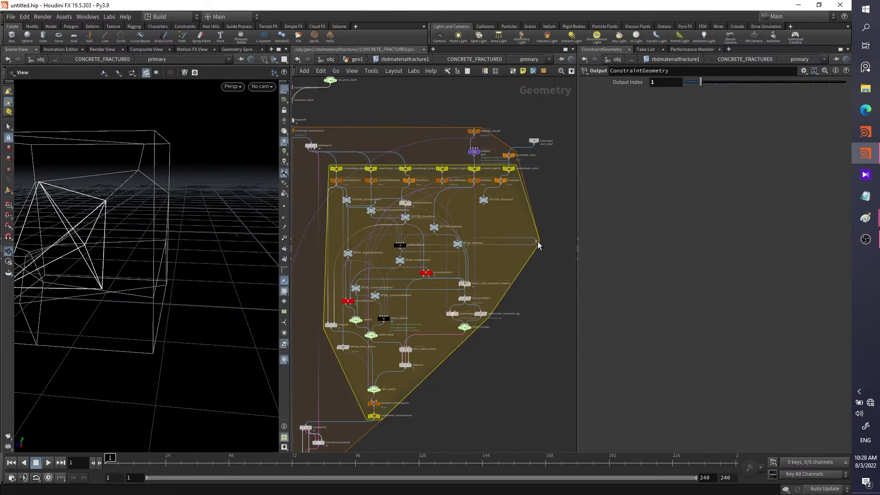
{"action": "scroll", "coordinate": [523, 275], "scroll_direction": "up", "scroll_amount": 4}
{"action": "left_click", "coordinate": [523, 210], "text": "alt"}
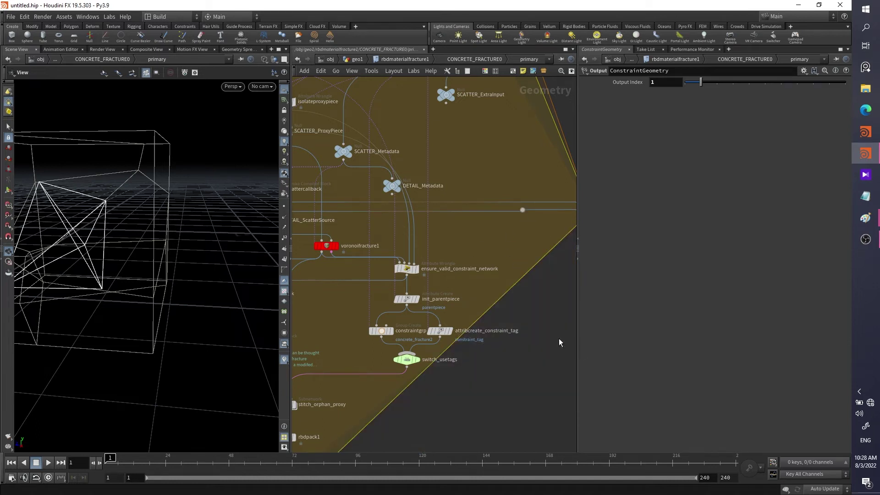
{"action": "left_click_drag", "start_coordinate": [523, 210], "coordinate": [509, 246]}
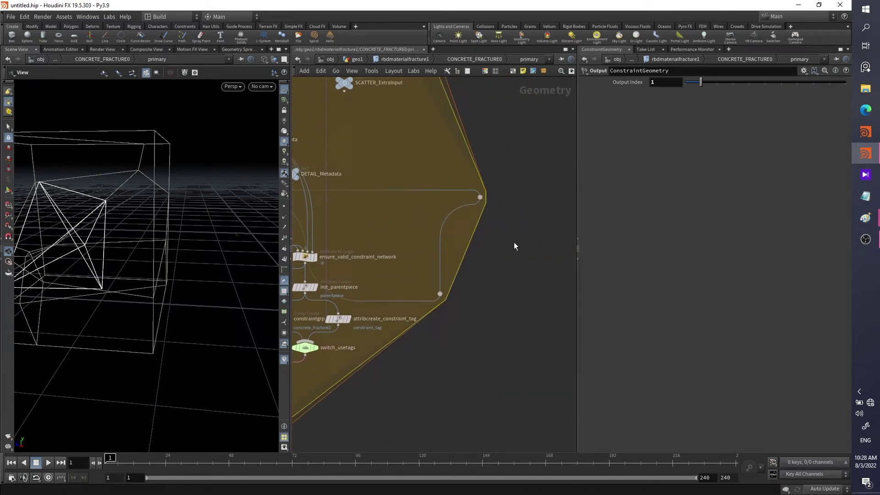
Add a Null node and insert it into the rerouted wire between the two wire dots
{"action": "key", "text": "Tab"}
{"action": "type", "text": "null"}
{"action": "key", "text": "Return"}
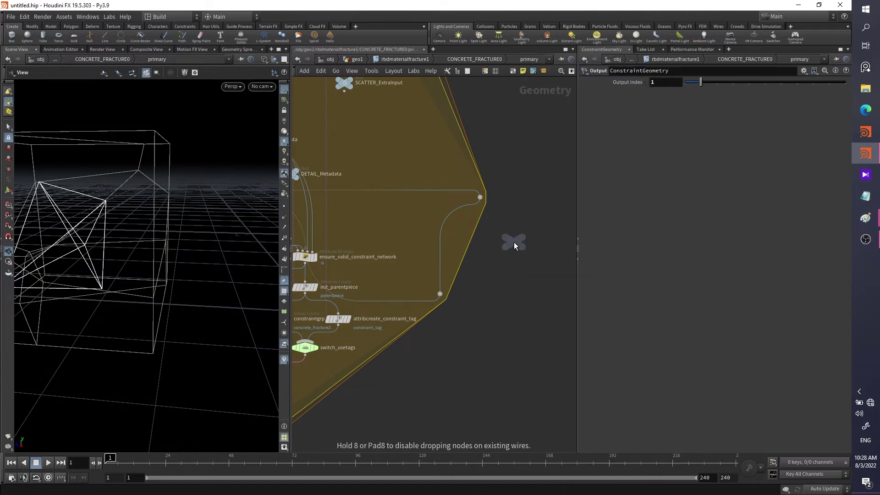
{"action": "left_click", "coordinate": [437, 237]}
{"action": "left_click_drag", "start_coordinate": [441, 237], "coordinate": [436, 240]}
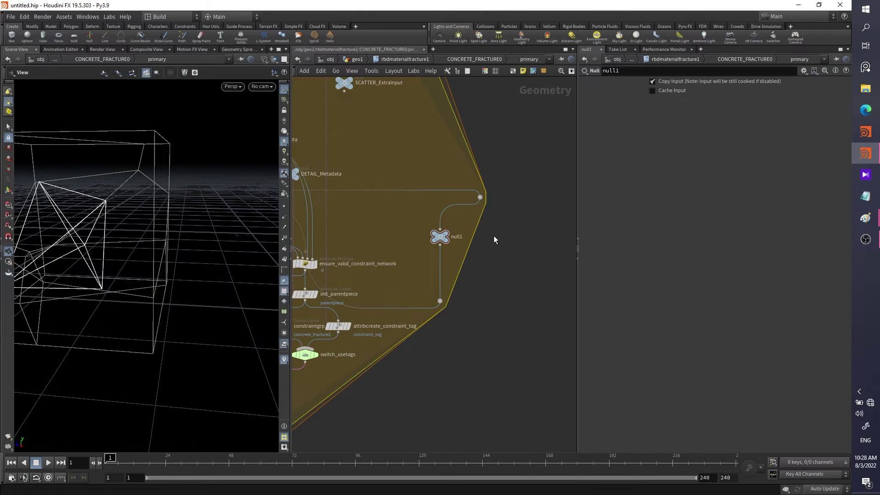
Return to the geo1 network and add an Object Merge node beside rbdmaterialfracture1
{"action": "key", "text": "u"}
{"action": "key", "text": "u"}
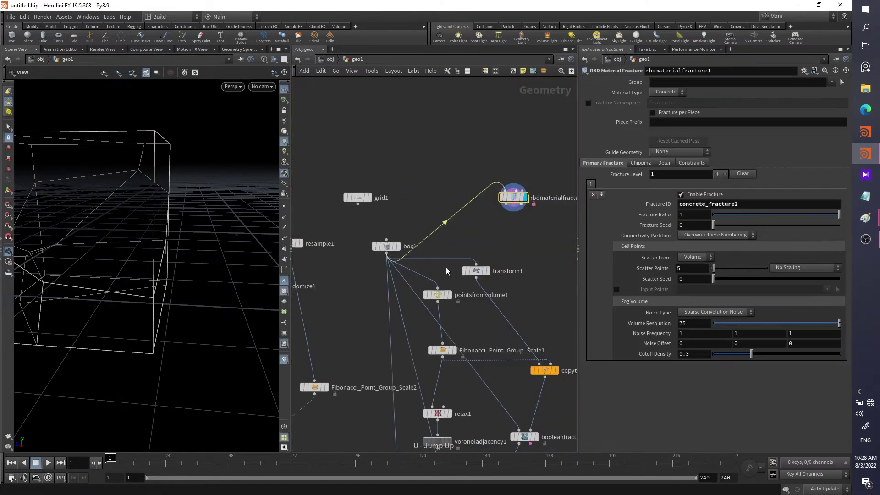
{"action": "key", "text": "Tab"}
{"action": "type", "text": "object merge"}
{"action": "key", "text": "Return"}
{"action": "left_click", "coordinate": [543, 165]}
{"action": "left_click_drag", "start_coordinate": [540, 167], "coordinate": [530, 186]}
Open object_merge1's parameters in a separate floating window and display the node with rbdmaterialfracture1 templated
{"action": "right_click", "coordinate": [530, 185]}
{"action": "mouse_move", "coordinate": [564, 215]}
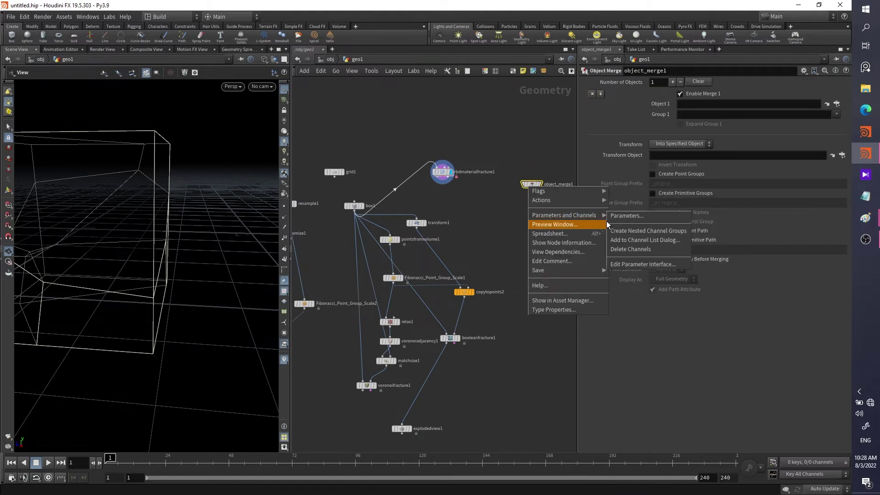
{"action": "left_click", "coordinate": [629, 216]}
{"action": "left_click_drag", "start_coordinate": [564, 69], "coordinate": [710, 271]}
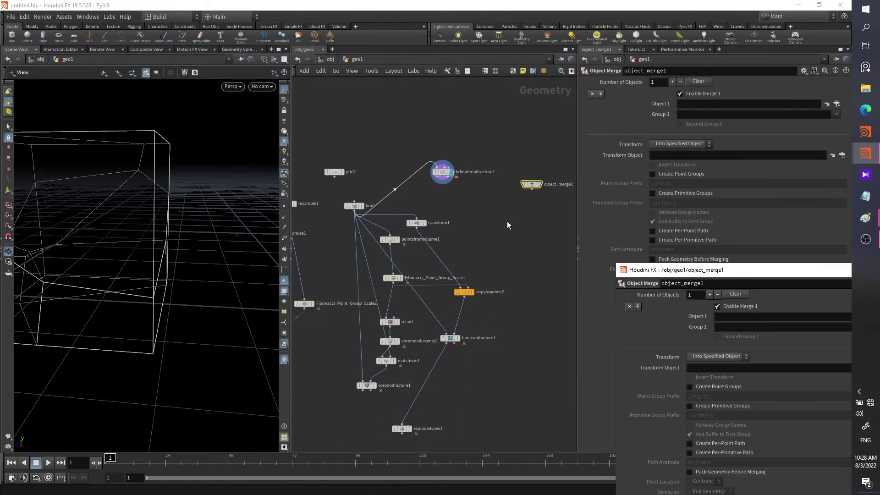
{"action": "left_click", "coordinate": [541, 184]}
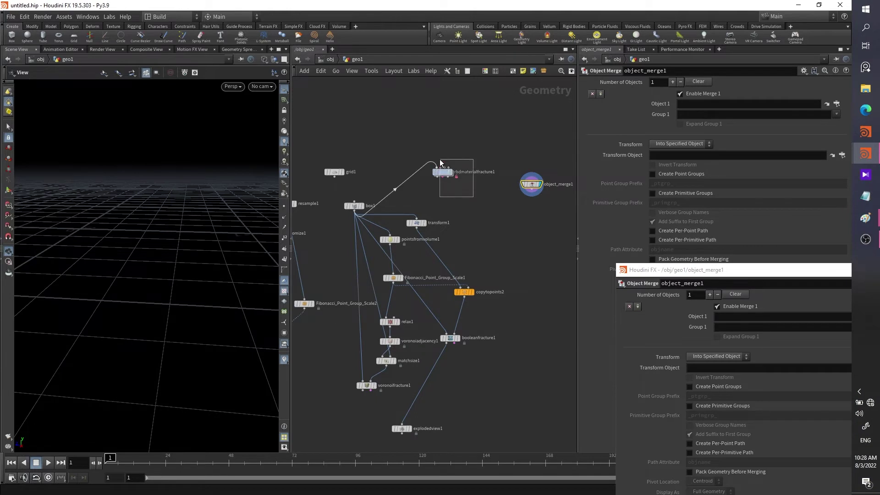
{"action": "left_click", "coordinate": [443, 173]}
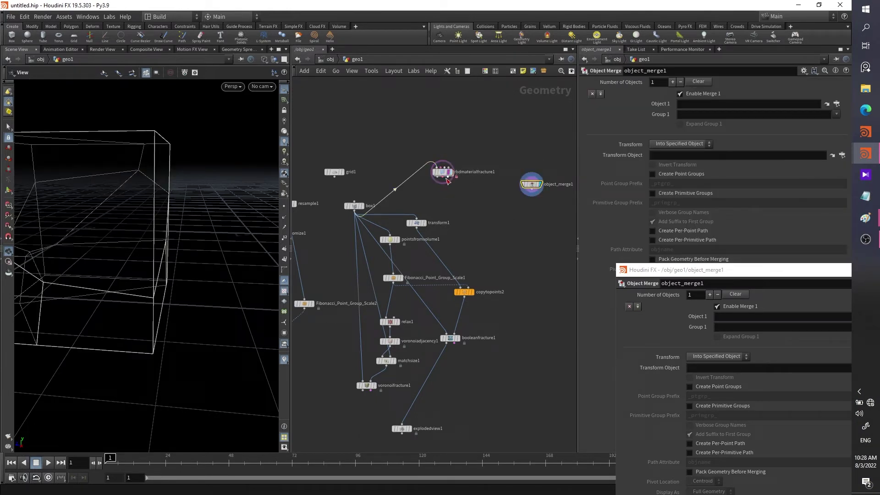
Go back into primary inside CONCRETE_FRACTURE0 and reference null1 as Object 1 of object_merge1
{"action": "double_click", "coordinate": [442, 174]}
{"action": "key", "text": "f"}
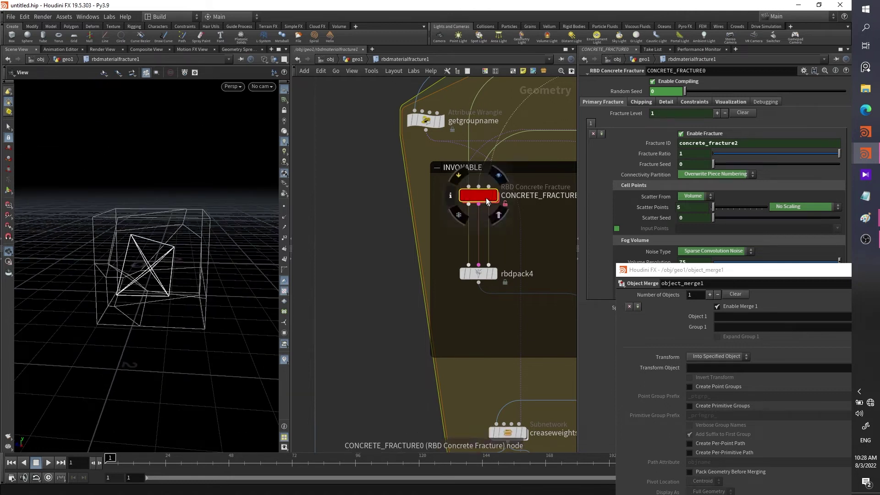
{"action": "double_click", "coordinate": [479, 195]}
{"action": "middle_click_drag", "start_coordinate": [491, 295], "coordinate": [547, 329]}
{"action": "scroll", "coordinate": [333, 311], "scroll_direction": "up", "scroll_amount": 5}
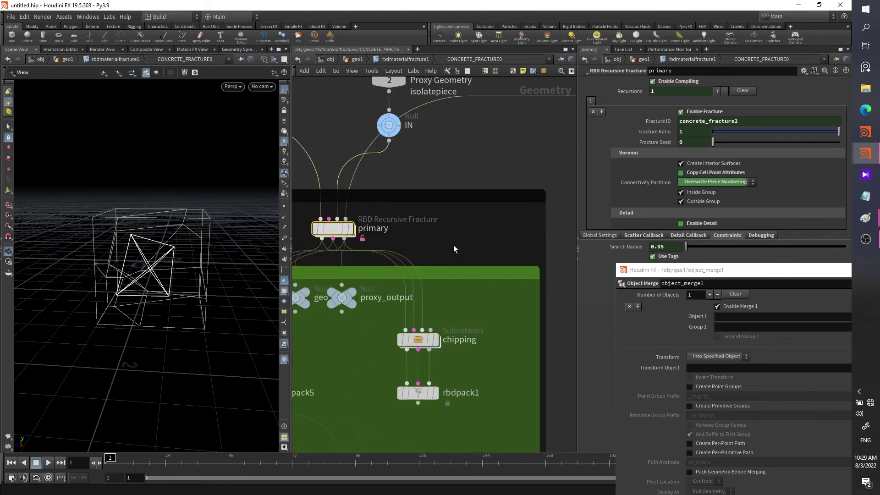
{"action": "key", "text": "i"}
{"action": "left_click_drag", "start_coordinate": [440, 237], "coordinate": [722, 315]}
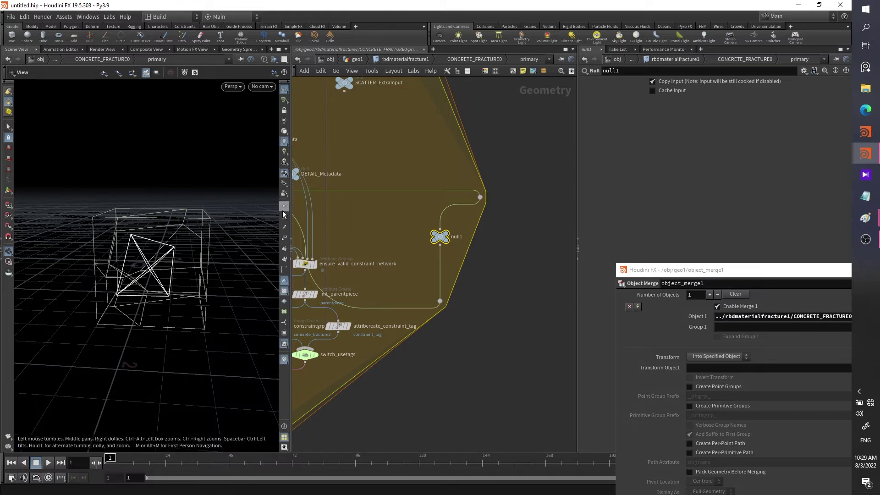
Turn on point display in the viewport, return to geo1 and remove the template overlay of rbdmaterialfracture1
{"action": "key", "text": "u"}
{"action": "key", "text": "u"}
{"action": "key", "text": "u"}
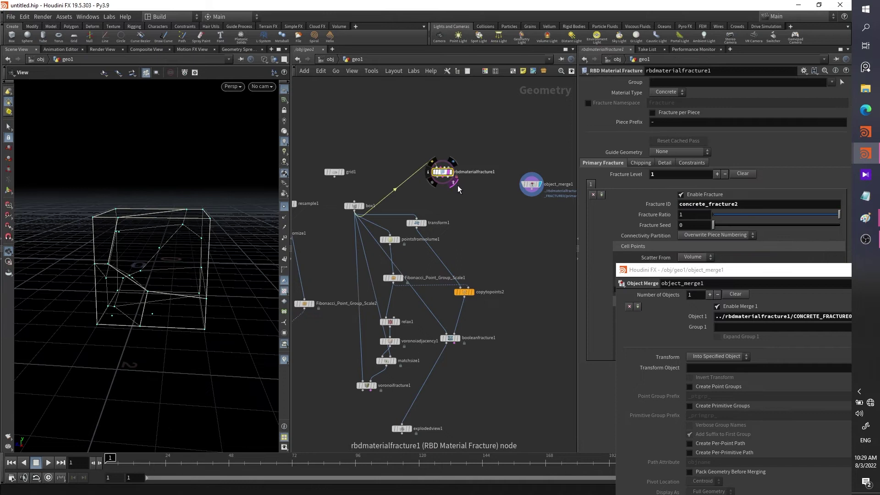
{"action": "left_click", "coordinate": [456, 183]}
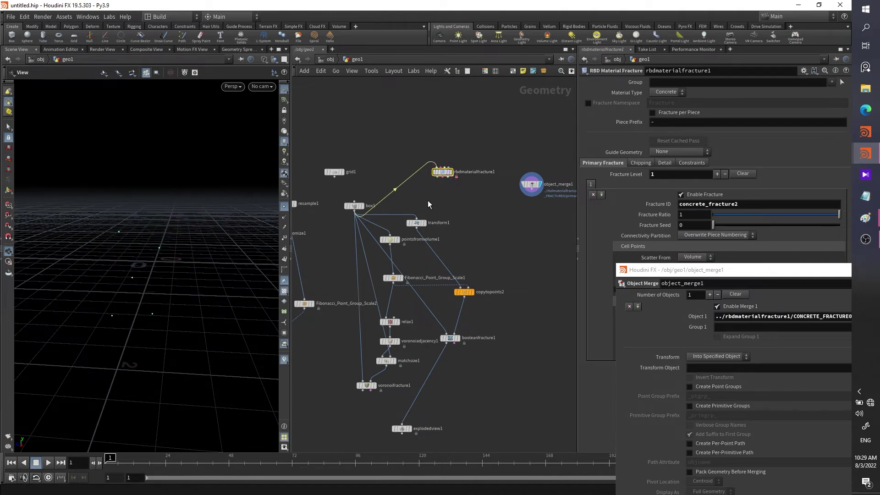
Re-enter the primary network and wire scattercallback's output directly into null1, bypassing the upper wire dot
{"action": "key", "text": "i"}
{"action": "key", "text": "i"}
{"action": "key", "text": "i"}
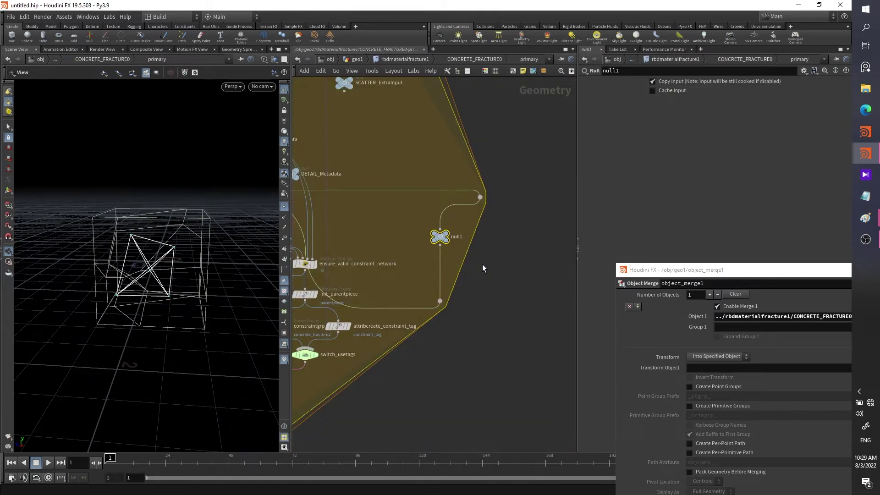
{"action": "scroll", "coordinate": [479, 254], "scroll_direction": "down", "scroll_amount": 5}
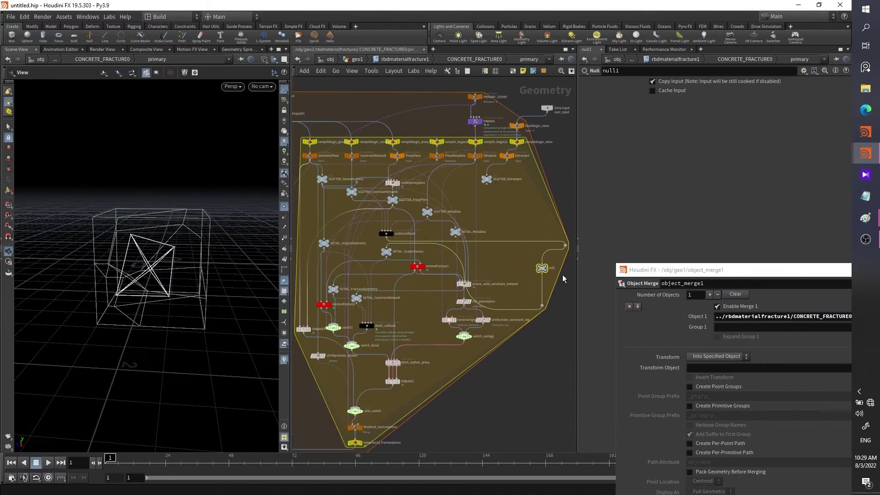
{"action": "left_click", "coordinate": [539, 261]}
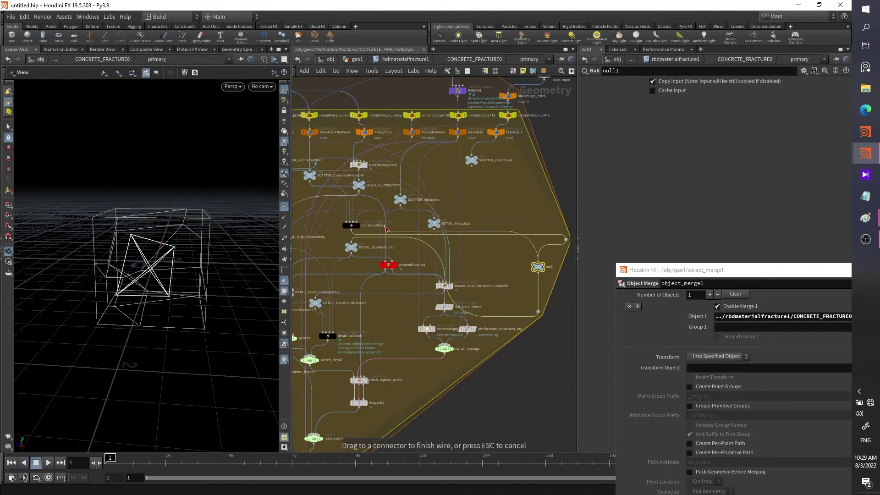
{"action": "left_click", "coordinate": [391, 258]}
{"action": "left_click", "coordinate": [532, 256]}
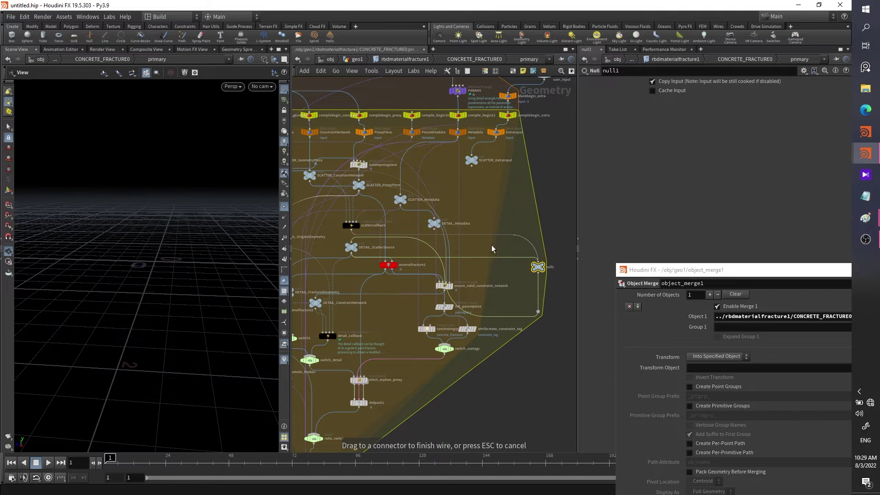
{"action": "left_click", "coordinate": [493, 236]}
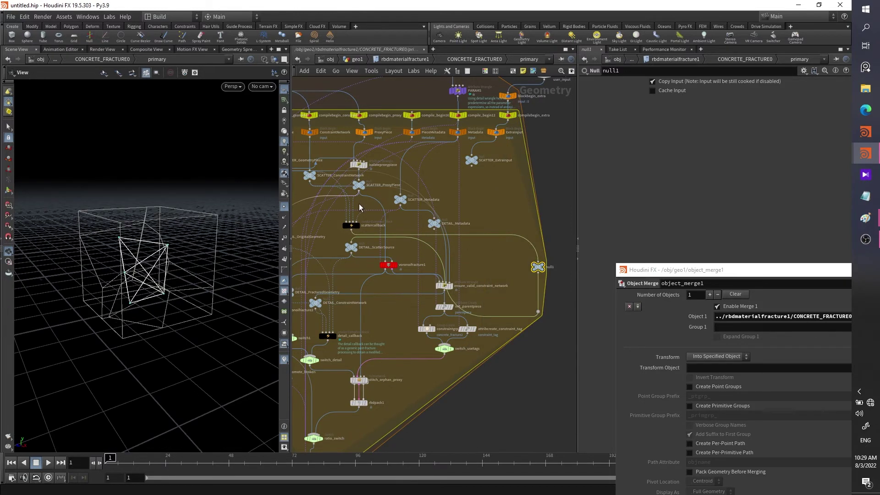
Detach null1's output, place it above the compile block and reference it again as Object 1 of object_merge1
{"action": "scroll", "coordinate": [355, 208], "scroll_direction": "down", "scroll_amount": 5}
{"action": "left_click_drag", "start_coordinate": [533, 299], "coordinate": [602, 286]}
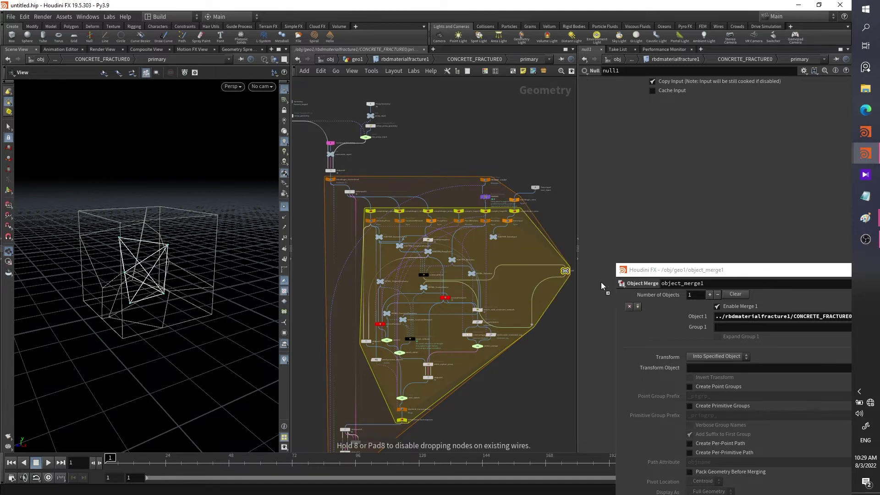
{"action": "left_click_drag", "start_coordinate": [536, 287], "coordinate": [403, 284]}
{"action": "scroll", "coordinate": [397, 167], "scroll_direction": "up", "scroll_amount": 4}
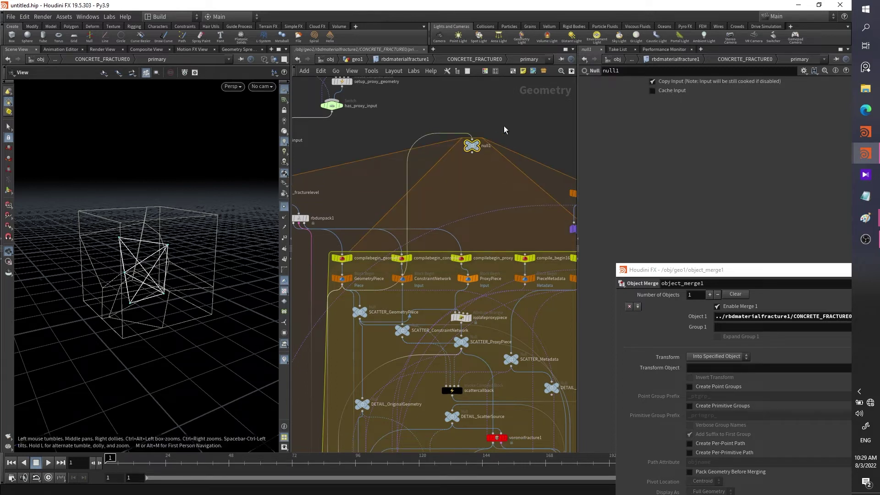
{"action": "left_click_drag", "start_coordinate": [472, 145], "coordinate": [676, 285]}
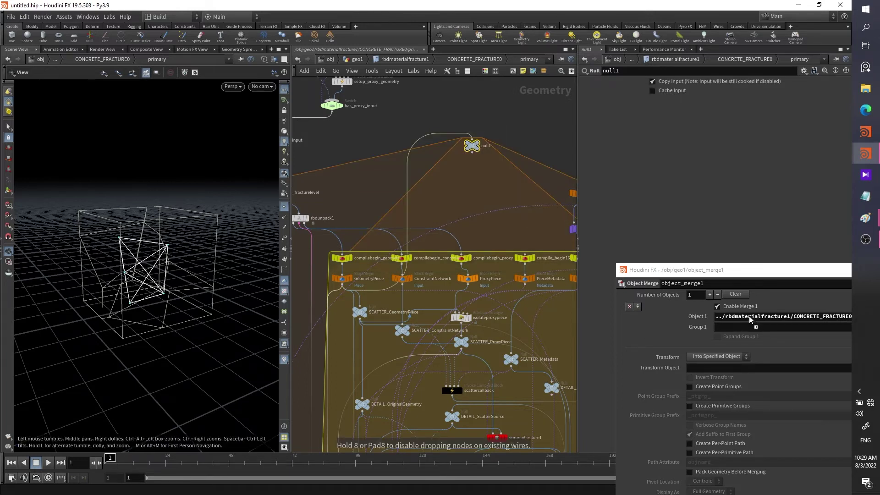
{"action": "left_click_drag", "start_coordinate": [750, 319], "coordinate": [750, 320]}
{"action": "left_click_drag", "start_coordinate": [133, 274], "coordinate": [125, 274]}
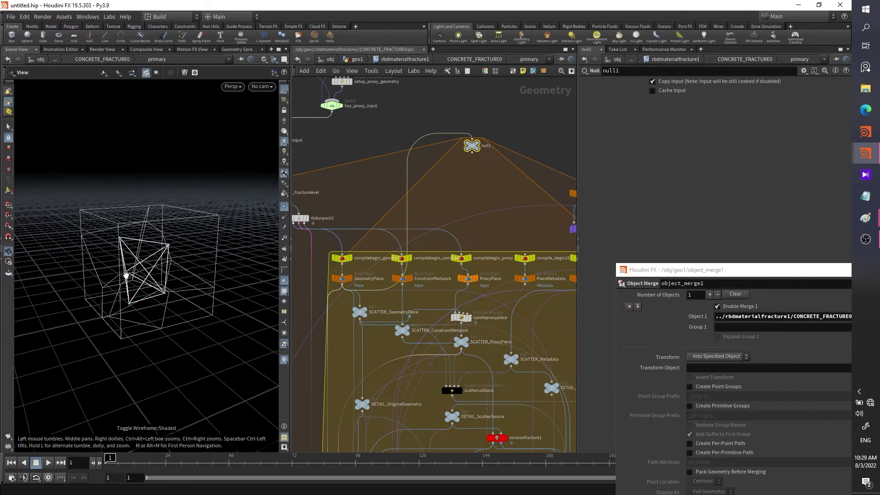
{"action": "left_click_drag", "start_coordinate": [171, 228], "coordinate": [140, 226]}
Move null1 from above the compile block to beside its lower half
{"action": "middle_click_drag", "start_coordinate": [449, 207], "coordinate": [349, 110]}
{"action": "scroll", "coordinate": [349, 109], "scroll_direction": "down", "scroll_amount": 5}
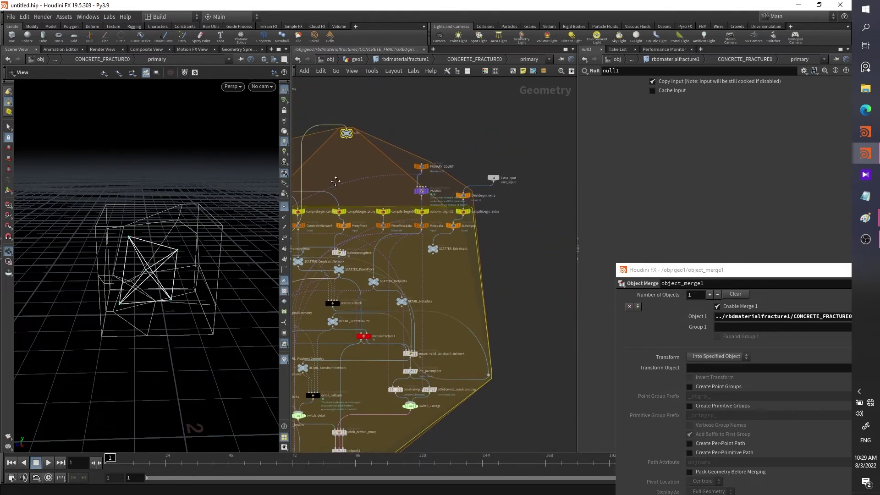
{"action": "left_click_drag", "start_coordinate": [374, 367], "coordinate": [531, 343]}
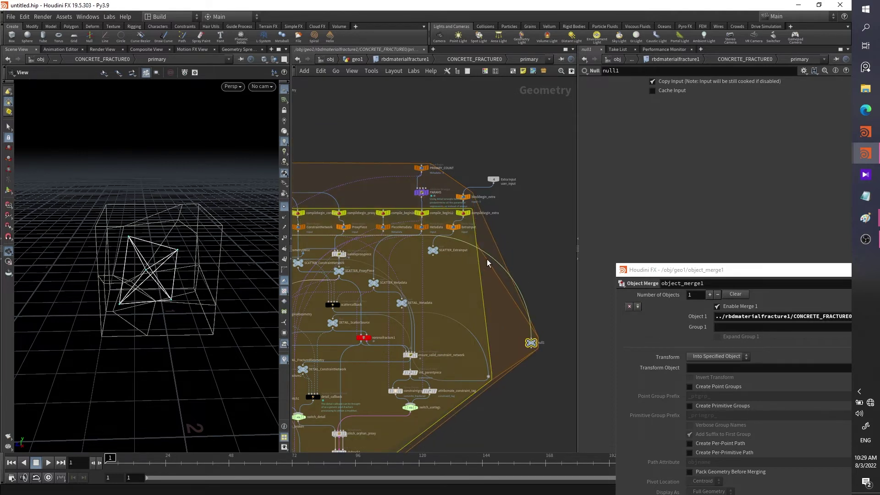
Undo a trial rewiring of null1, connect scattercallback's output to its input and feed its output into the nearby wire dot
{"action": "left_click_drag", "start_coordinate": [487, 255], "coordinate": [322, 322]}
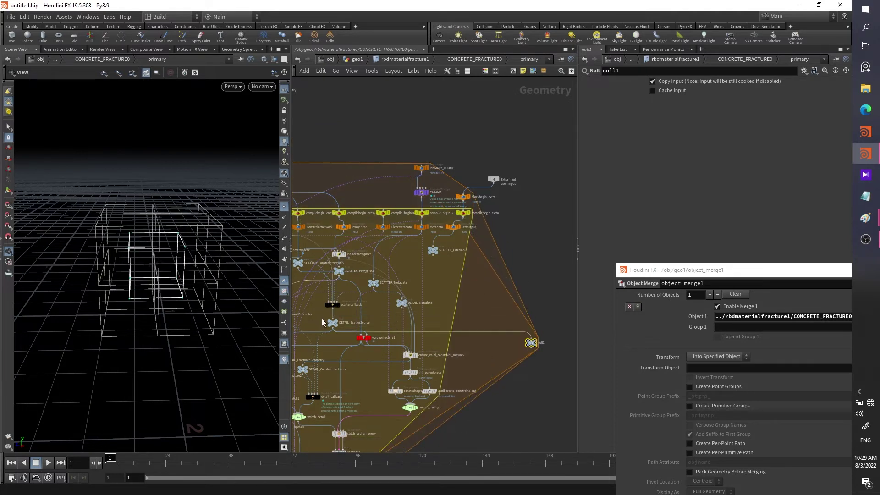
{"action": "key", "text": "ctrl+z"}
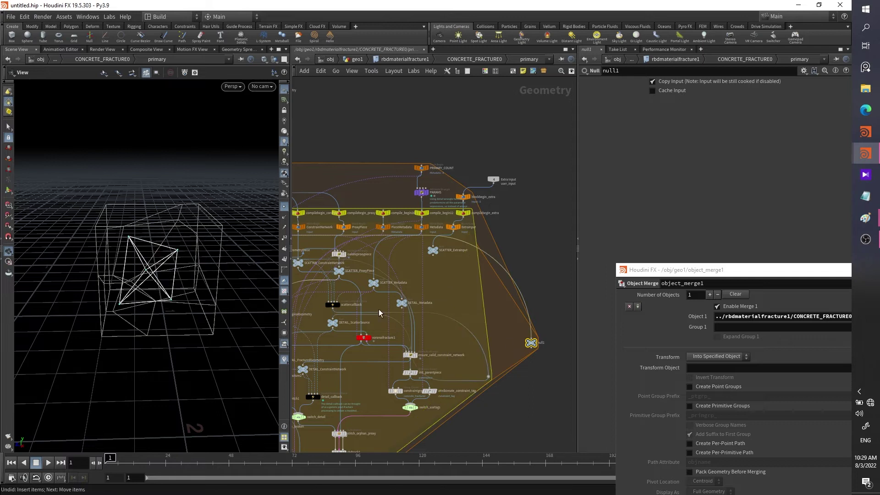
{"action": "scroll", "coordinate": [379, 312], "scroll_direction": "up", "scroll_amount": 4}
{"action": "left_click_drag", "start_coordinate": [497, 228], "coordinate": [318, 312]}
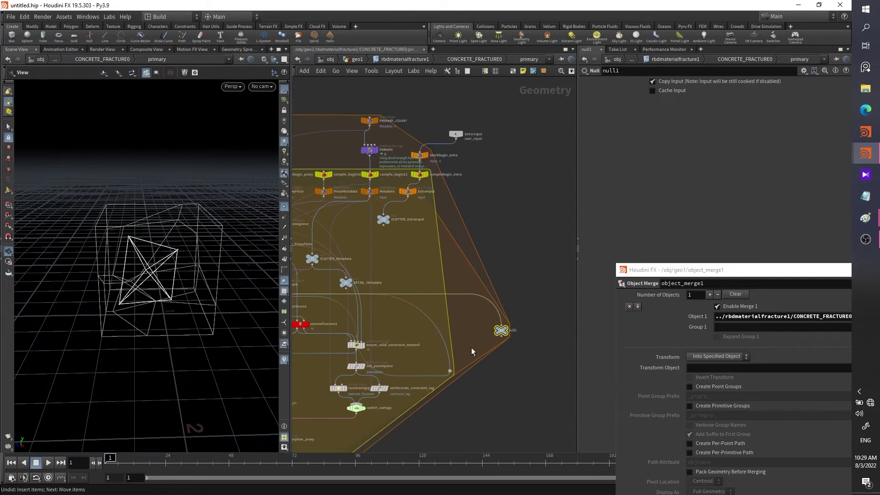
{"action": "scroll", "coordinate": [471, 347], "scroll_direction": "up", "scroll_amount": 3}
{"action": "left_click", "coordinate": [515, 332]}
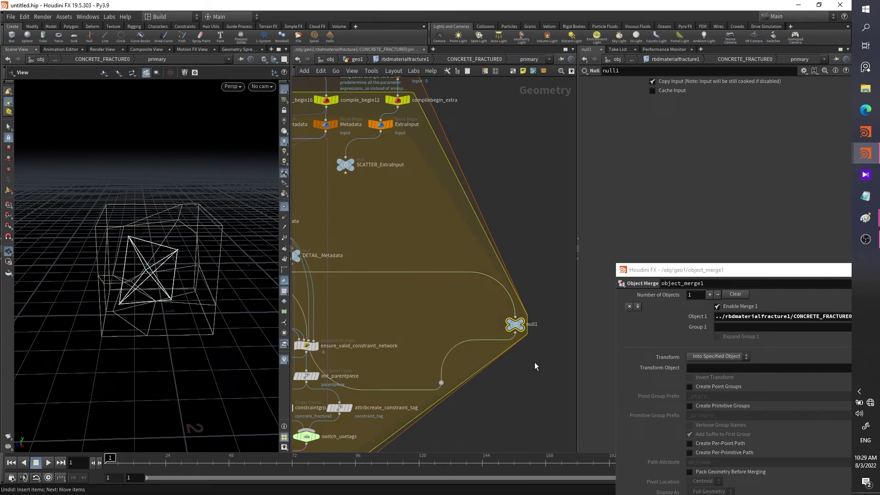
{"action": "left_click_drag", "start_coordinate": [535, 362], "coordinate": [504, 319]}
{"action": "left_click", "coordinate": [539, 230]}
Go back up to the geo1 network and select object_merge1 to view the extracted scatter points
{"action": "key", "text": "u"}
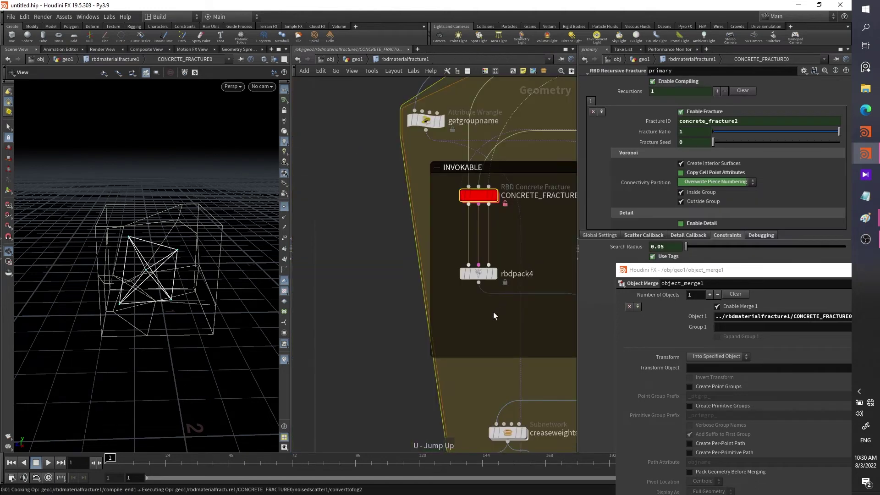
{"action": "key", "text": "u"}
{"action": "key", "text": "u"}
{"action": "key", "text": "i"}
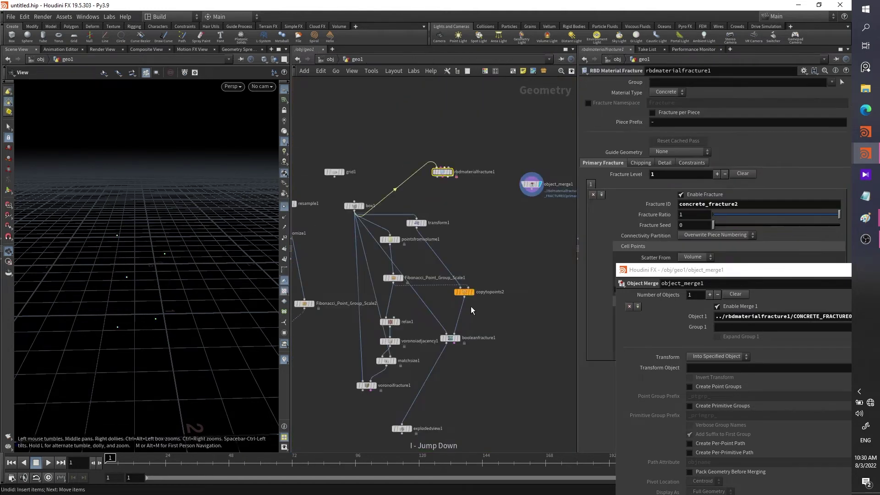
{"action": "left_click", "coordinate": [507, 184]}
{"action": "scroll", "coordinate": [469, 191], "scroll_direction": "up", "scroll_amount": 2}
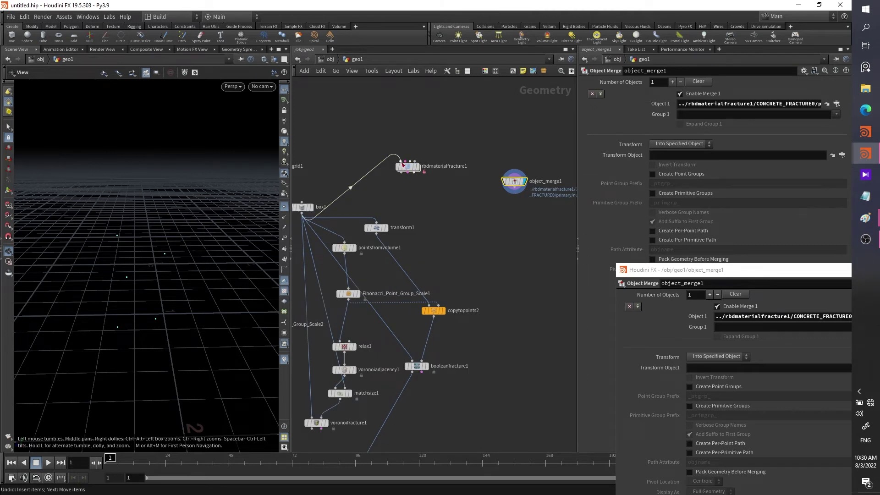
Look at the primary fracture node inside CONCRETE_FRACTURE0 once more and return to geo1
{"action": "left_click", "coordinate": [410, 172]}
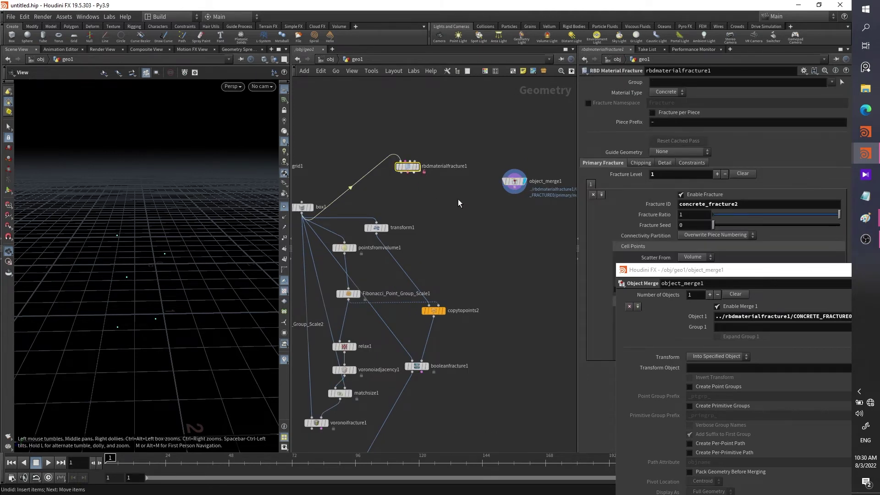
{"action": "key", "text": "i"}
{"action": "key", "text": "i"}
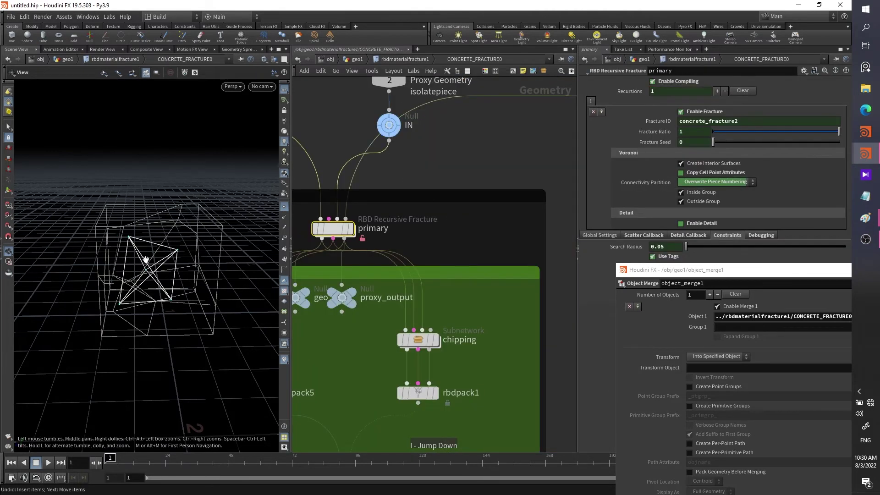
{"action": "scroll", "coordinate": [496, 320], "scroll_direction": "down", "scroll_amount": 3}
{"action": "middle_click_drag", "start_coordinate": [496, 320], "coordinate": [484, 261]}
{"action": "key", "text": "u"}
{"action": "key", "text": "u"}
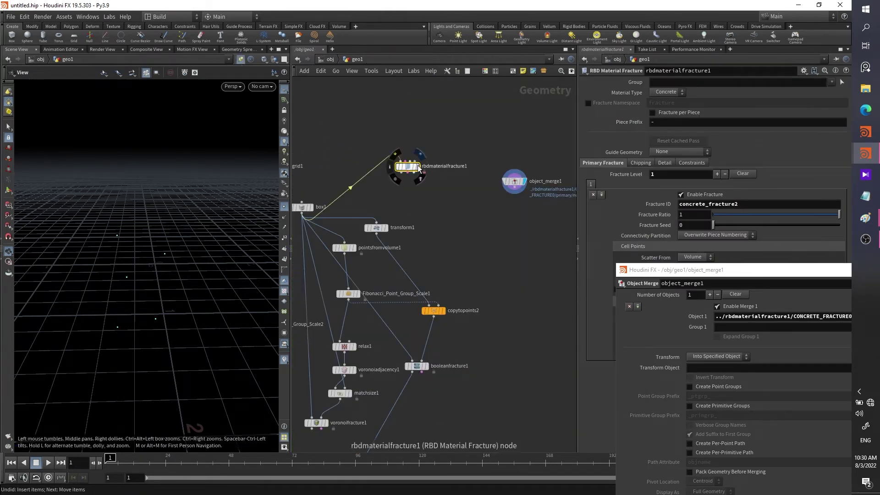
Open the primary fracture network inside rbdmaterialfracture1 and move null1 up to make room beneath it
{"action": "key", "text": "i"}
{"action": "key", "text": "i"}
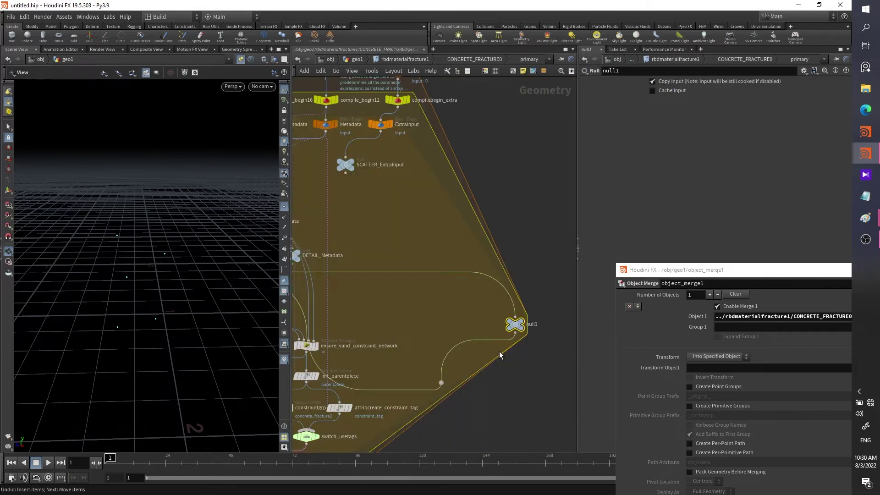
{"action": "mouse_move", "coordinate": [130, 291]}
{"action": "left_mouse_down"}
{"action": "mouse_move", "coordinate": [180, 279]}
{"action": "mouse_move", "coordinate": [138, 283]}
{"action": "left_mouse_up"}
{"action": "left_click_drag", "start_coordinate": [518, 328], "coordinate": [519, 241]}
{"action": "left_click", "coordinate": [510, 291]}
{"action": "key", "text": "Tab"}
{"action": "type", "text": "fib"}
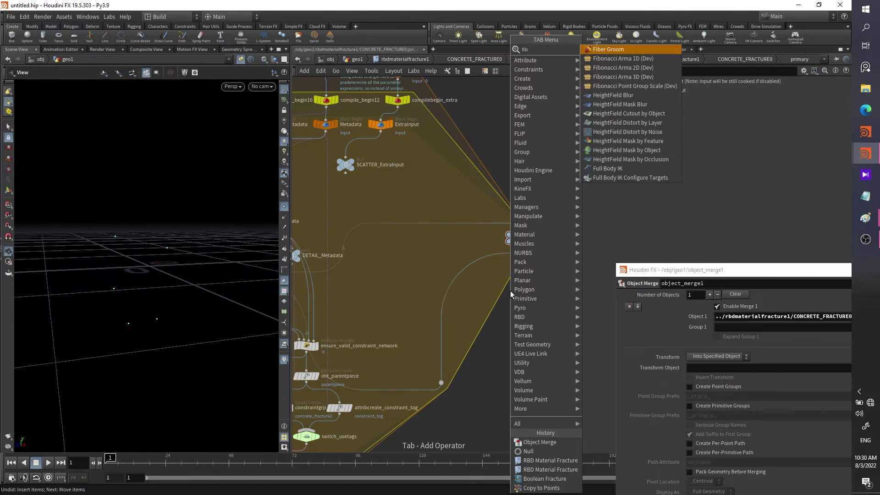
{"action": "key", "text": "Return"}
Insert a Fibonacci Point Group Scale node on the wire below null1 and check its point attributes in the geometry spreadsheet
{"action": "key", "text": "Tab"}
{"action": "type", "text": "fibo"}
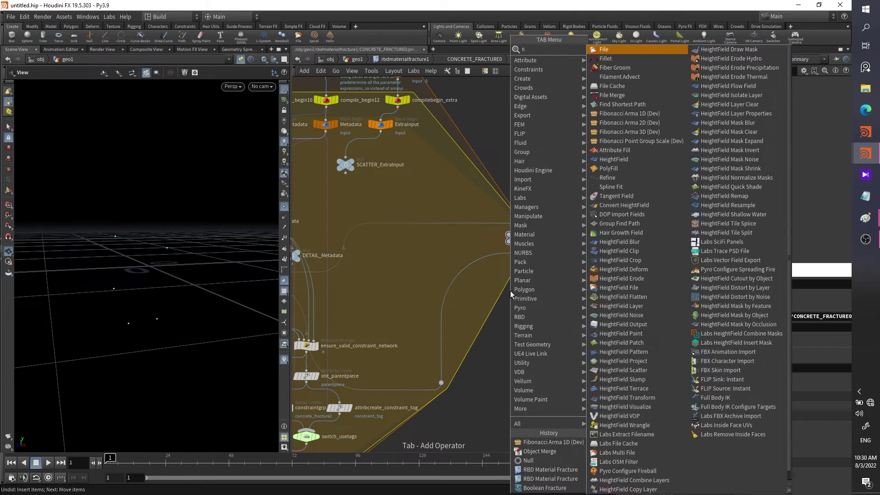
{"action": "key", "text": "Down"}
{"action": "key", "text": "Down"}
{"action": "key", "text": "Down"}
{"action": "key", "text": "Return"}
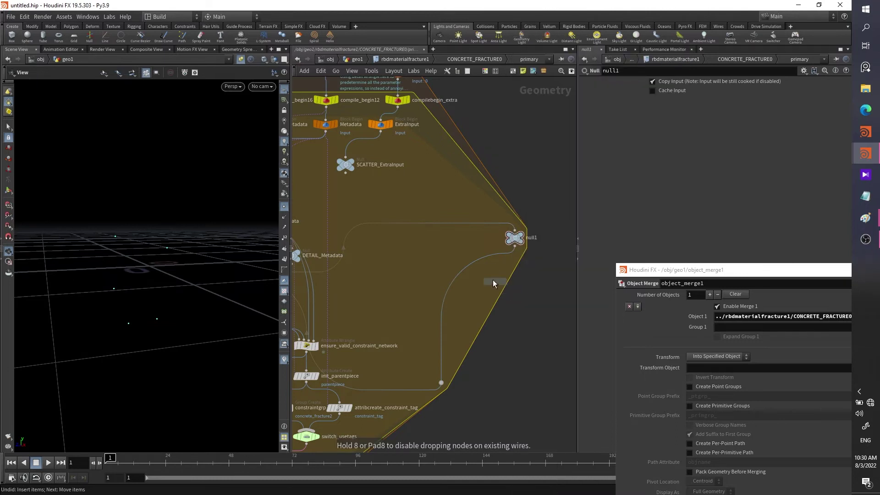
{"action": "left_click", "coordinate": [477, 281]}
{"action": "mouse_move", "coordinate": [478, 280]}
{"action": "left_mouse_down"}
{"action": "mouse_move", "coordinate": [497, 287]}
{"action": "mouse_move", "coordinate": [478, 265]}
{"action": "left_mouse_up"}
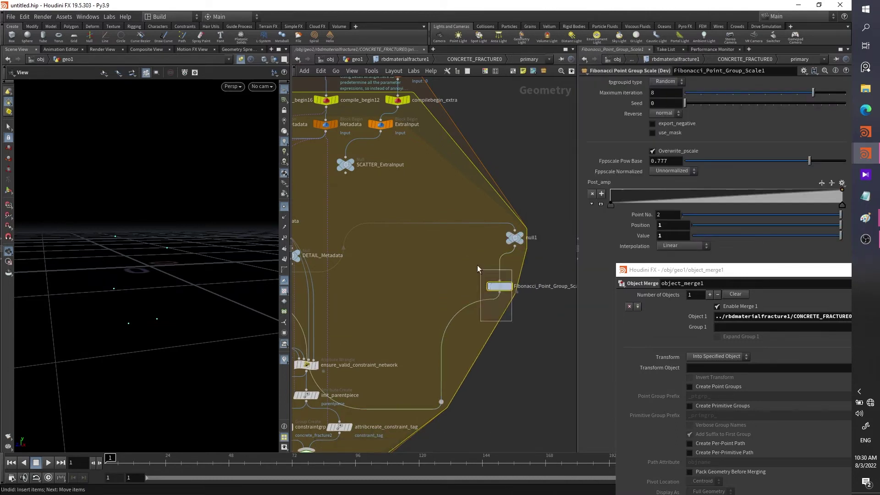
{"action": "key", "text": "alt+shift+s"}
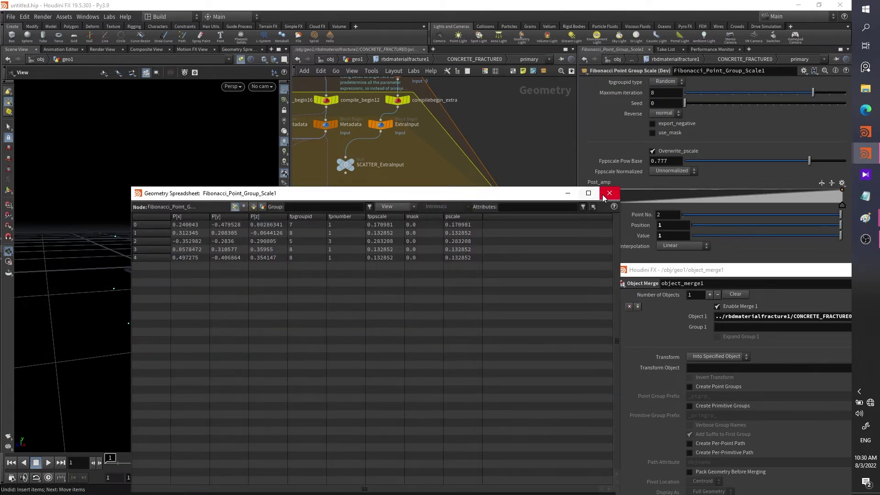
{"action": "left_click", "coordinate": [603, 194]}
Insert a Point Relax node into the wire below the Fibonacci Point Group Scale node
{"action": "key", "text": "Tab"}
{"action": "type", "text": "poi"}
{"action": "key", "text": "Escape"}
{"action": "key", "text": "Escape"}
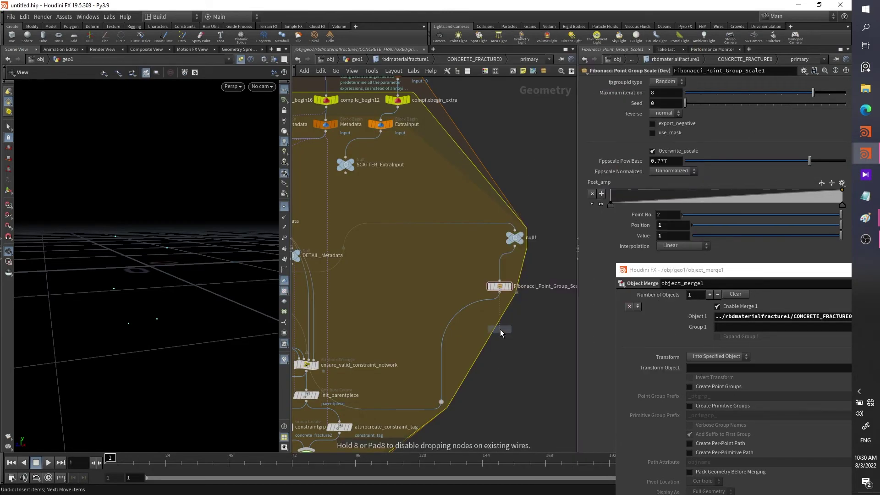
{"action": "left_click", "coordinate": [464, 312]}
{"action": "left_click_drag", "start_coordinate": [456, 311], "coordinate": [514, 339]}
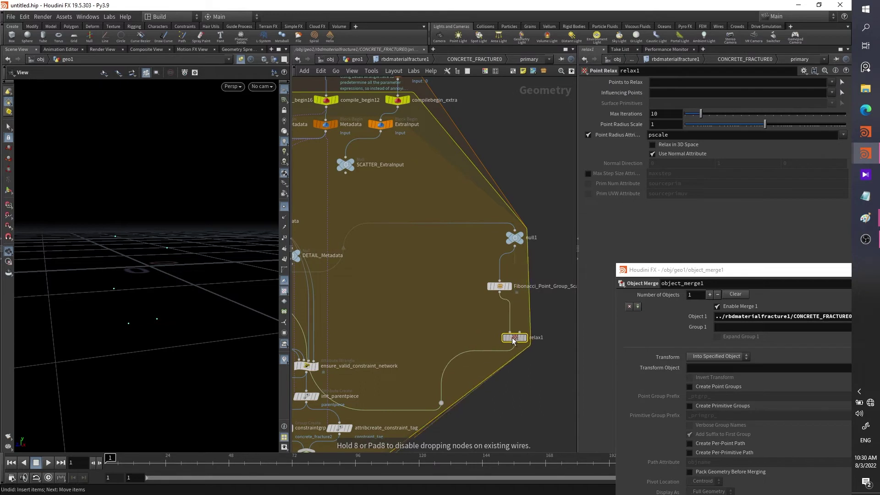
Add a Voronoi Adjacency node between relax1 and the network dot, and set it as object_merge1's Object 1
{"action": "key", "text": "Tab"}
{"action": "type", "text": "vor"}
{"action": "key", "text": "Return"}
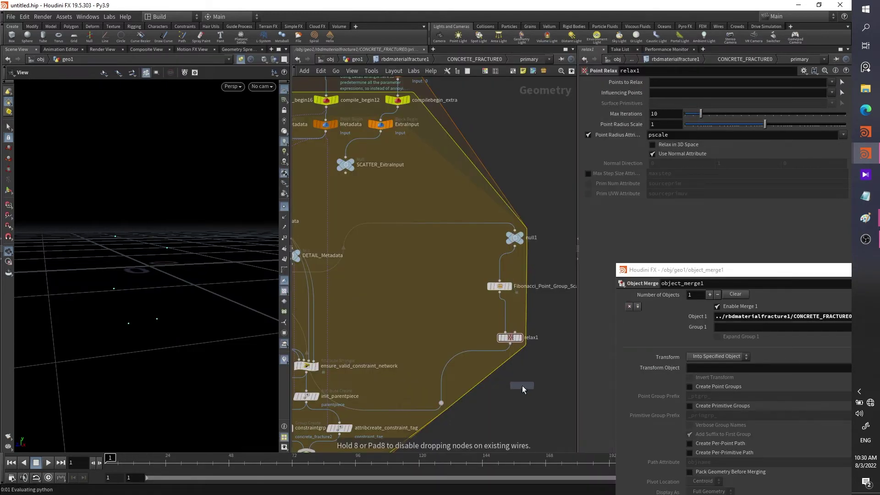
{"action": "left_click", "coordinate": [526, 405]}
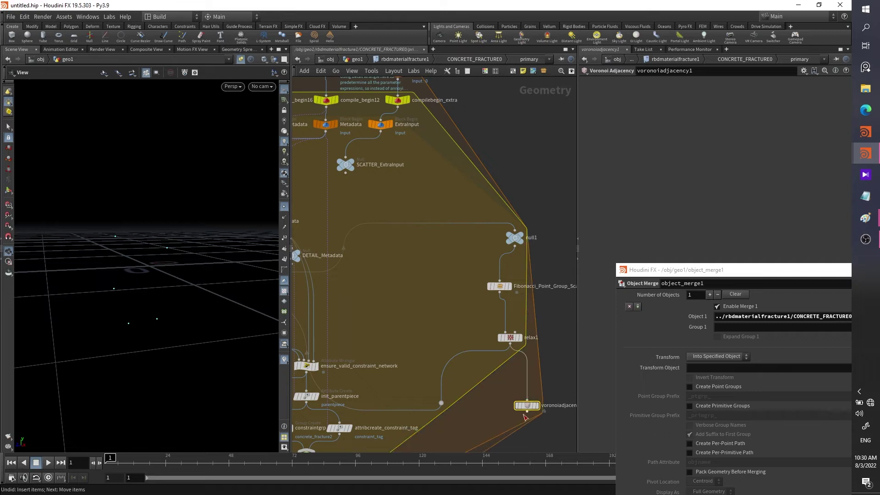
{"action": "left_click_drag", "start_coordinate": [454, 402], "coordinate": [532, 412]}
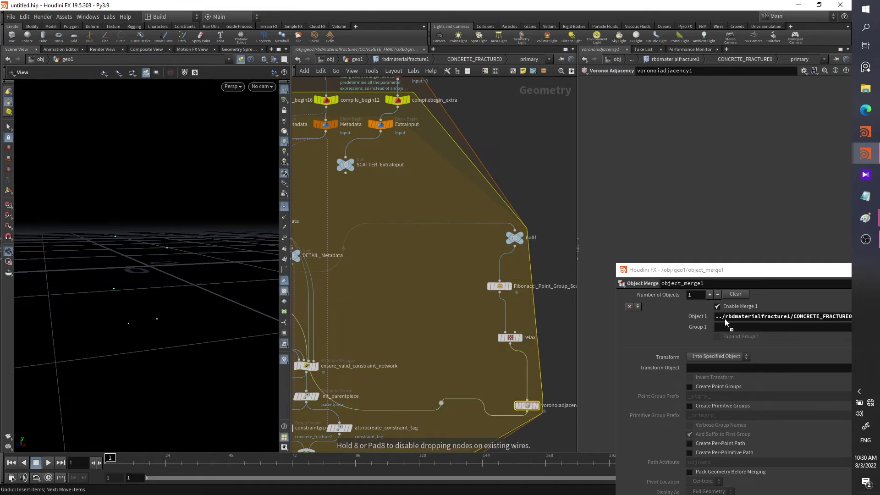
{"action": "middle_click", "coordinate": [510, 339]}
{"action": "middle_click_drag", "start_coordinate": [509, 340], "coordinate": [467, 289]}
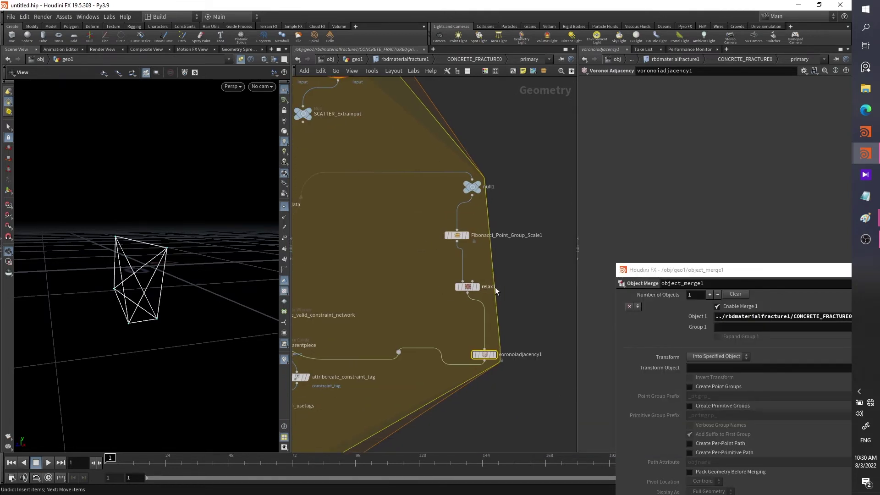
Turn on Relax in 3D Space for relax1 and set the Fibonacci node's fpgroupid type to Ordering
{"action": "left_click_drag", "start_coordinate": [466, 289], "coordinate": [456, 266]}
{"action": "left_click", "coordinate": [653, 145]}
{"action": "left_click_drag", "start_coordinate": [459, 228], "coordinate": [459, 230]}
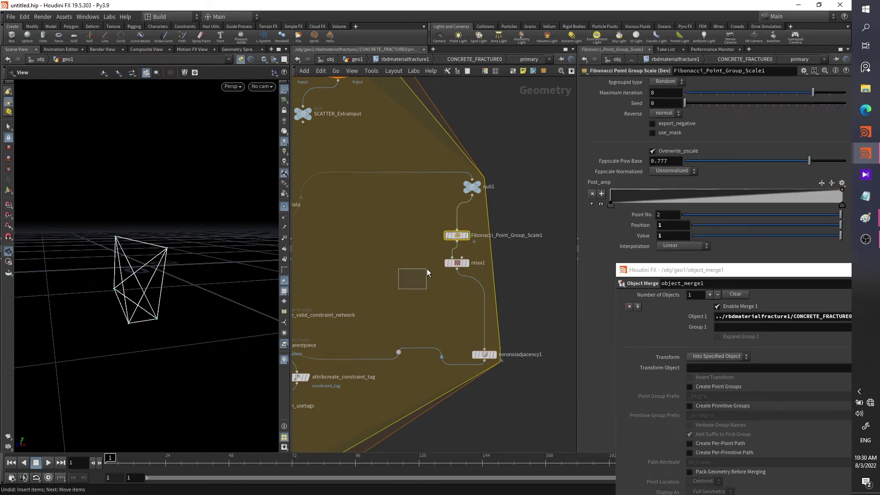
{"action": "left_click", "coordinate": [665, 82]}
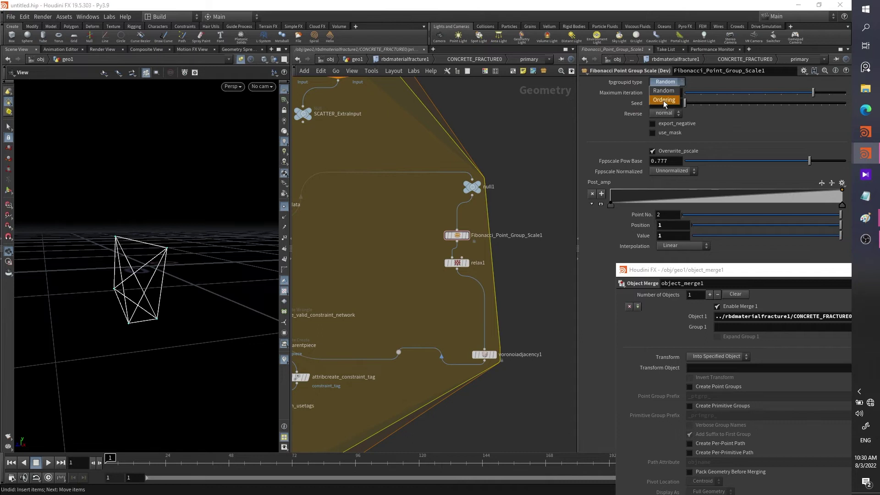
{"action": "left_click", "coordinate": [664, 100]}
{"action": "key", "text": "h"}
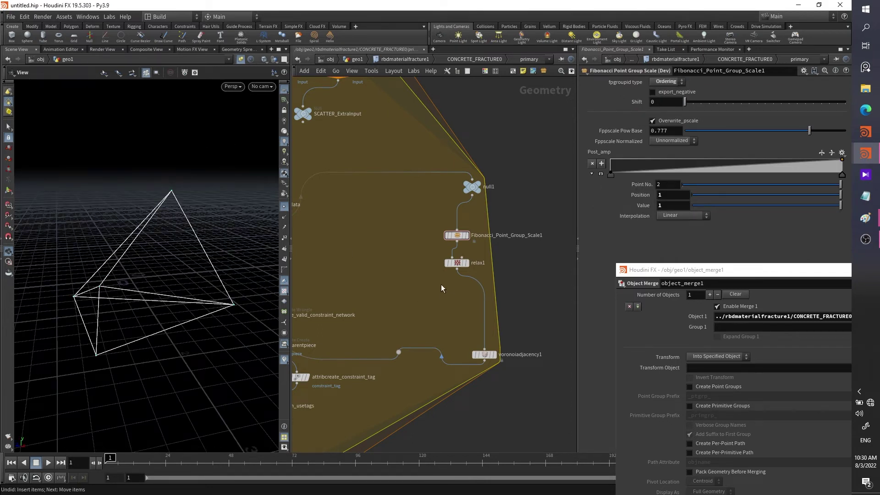
Insert a Match Size node between relax1 and voronoiadjacency1, with null1 wired to its second input
{"action": "key", "text": "Tab"}
{"action": "type", "text": "matc"}
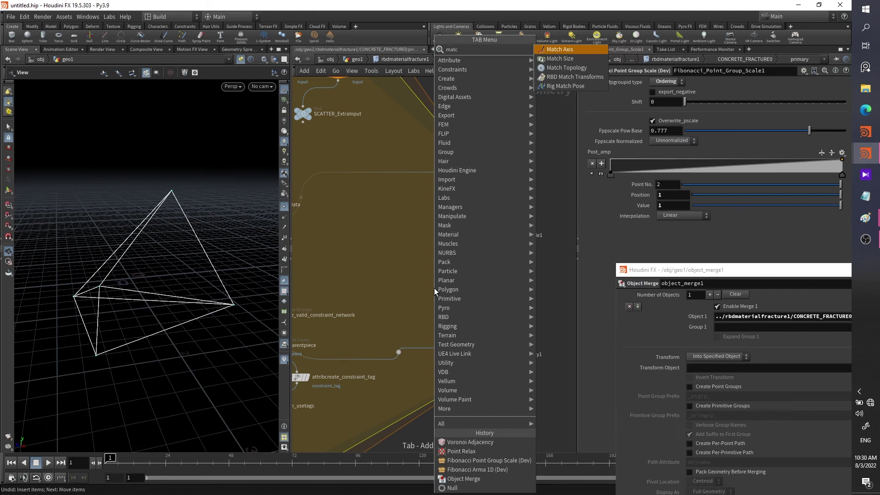
{"action": "key", "text": "Return"}
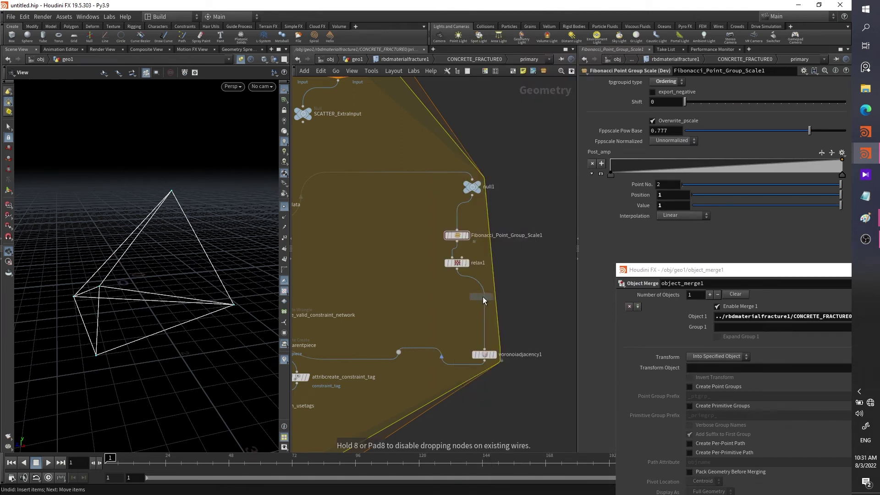
{"action": "left_click", "coordinate": [487, 299]}
{"action": "left_click_drag", "start_coordinate": [489, 294], "coordinate": [472, 194]}
Insert a Transform node on the wire between matchsize1 and voronoiadjacency1
{"action": "key", "text": "Tab"}
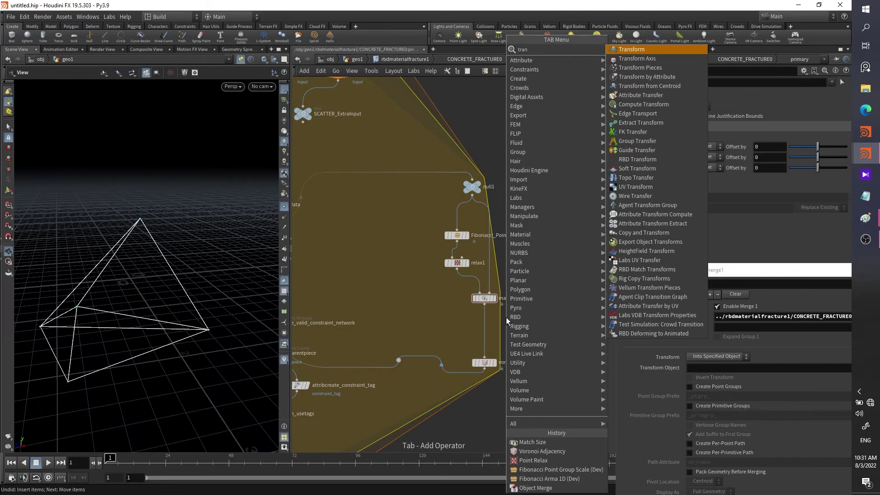
{"action": "key", "text": "Return"}
{"action": "left_click", "coordinate": [483, 328]}
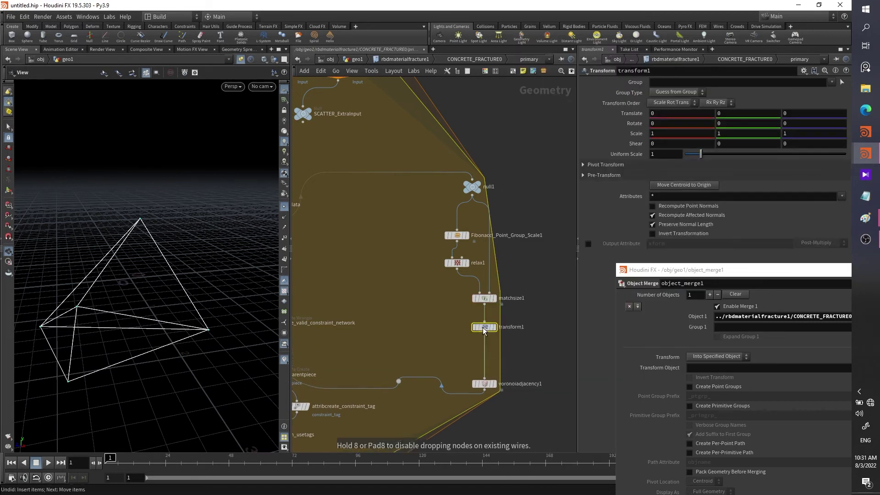
Return to the geo1 network and display rbdmaterialfracture1 in the viewport
{"action": "key", "text": "u"}
{"action": "key", "text": "u"}
{"action": "key", "text": "u"}
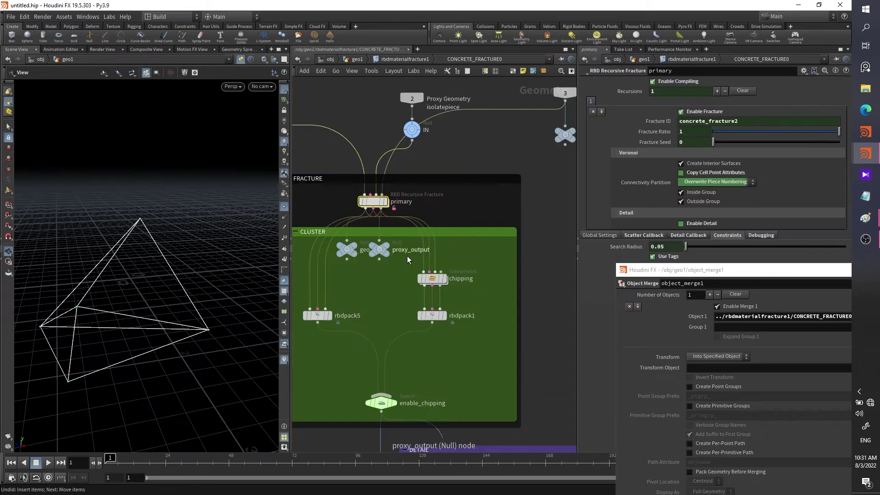
{"action": "mouse_move", "coordinate": [420, 170]}
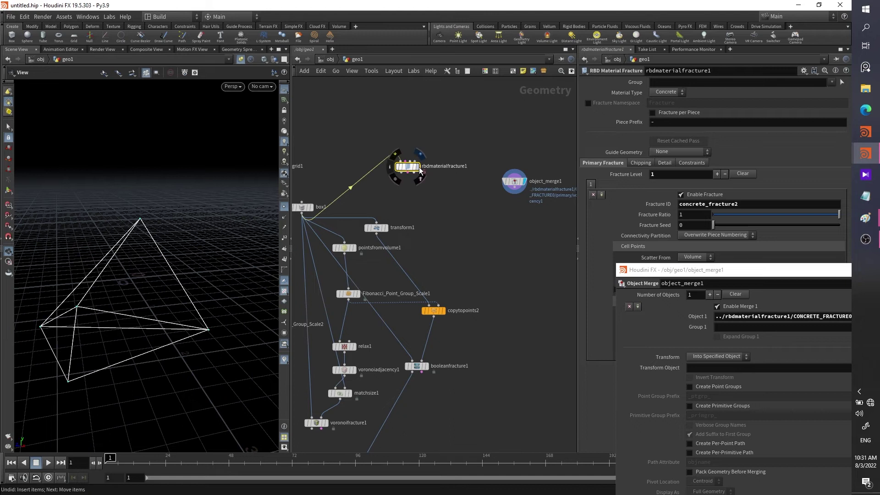
{"action": "left_click", "coordinate": [418, 166]}
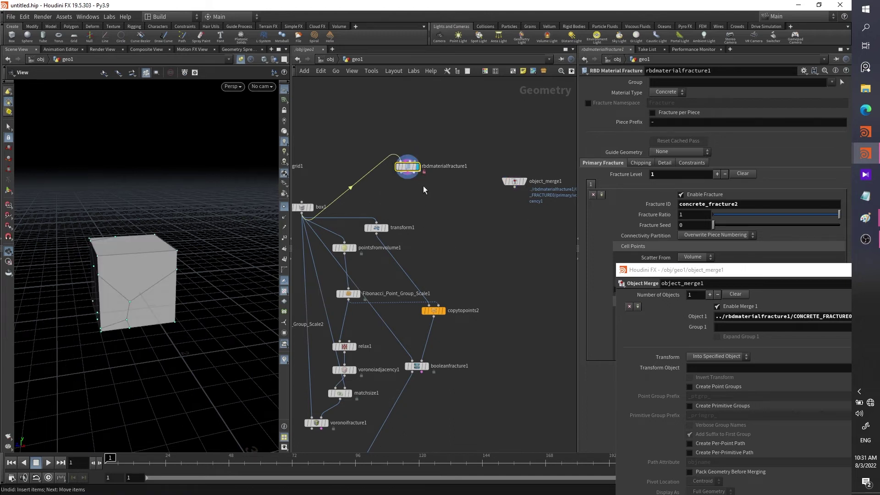
Show the fractured box as wireframe and overlay object_merge1 as a template for comparison
{"action": "key", "text": "w"}
{"action": "mouse_move", "coordinate": [214, 197]}
{"action": "left_mouse_down"}
{"action": "mouse_move", "coordinate": [172, 216]}
{"action": "mouse_move", "coordinate": [172, 245]}
{"action": "left_mouse_up"}
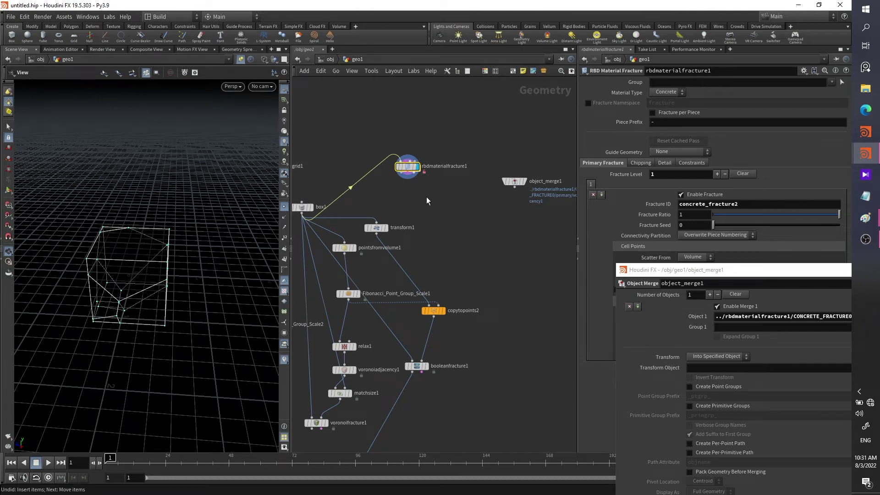
{"action": "left_click_drag", "start_coordinate": [546, 150], "coordinate": [546, 151]}
{"action": "left_click_drag", "start_coordinate": [183, 238], "coordinate": [239, 216]}
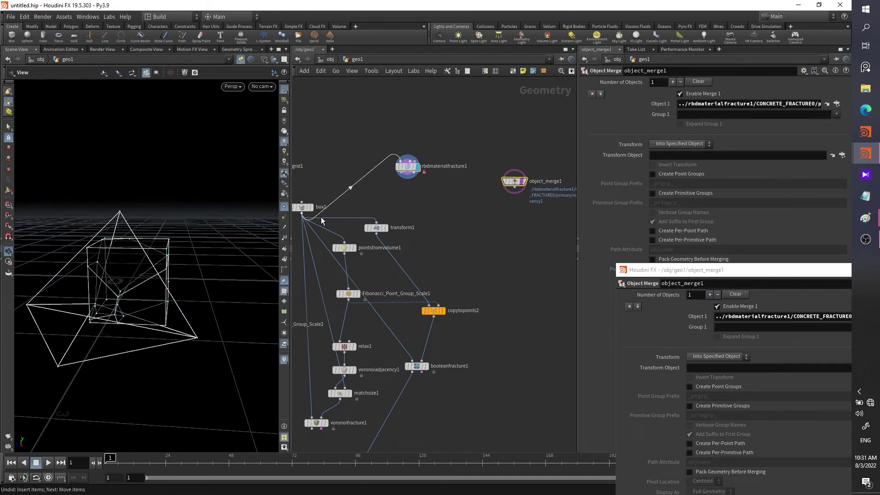
Reopen the primary fracture network inside rbdmaterialfracture1 and assign voronoiadjacency1 to object_merge1's Object 1
{"action": "double_click", "coordinate": [408, 166]}
{"action": "double_click", "coordinate": [475, 195]}
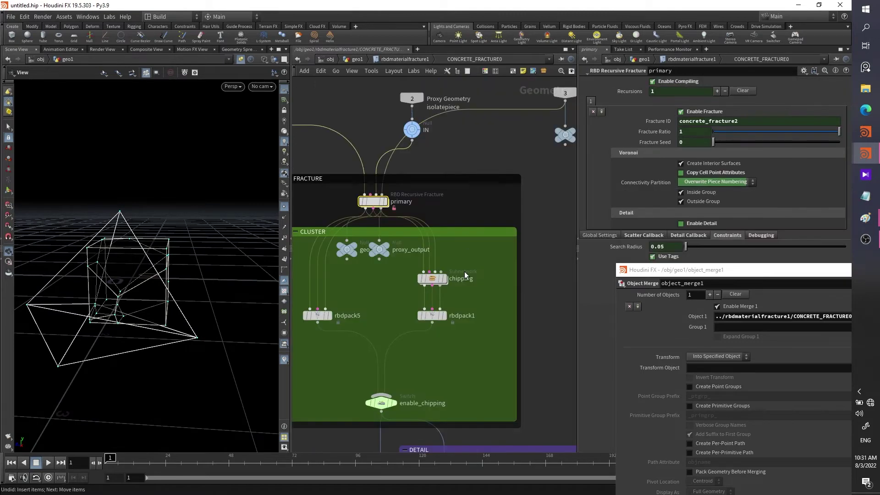
{"action": "key", "text": "i"}
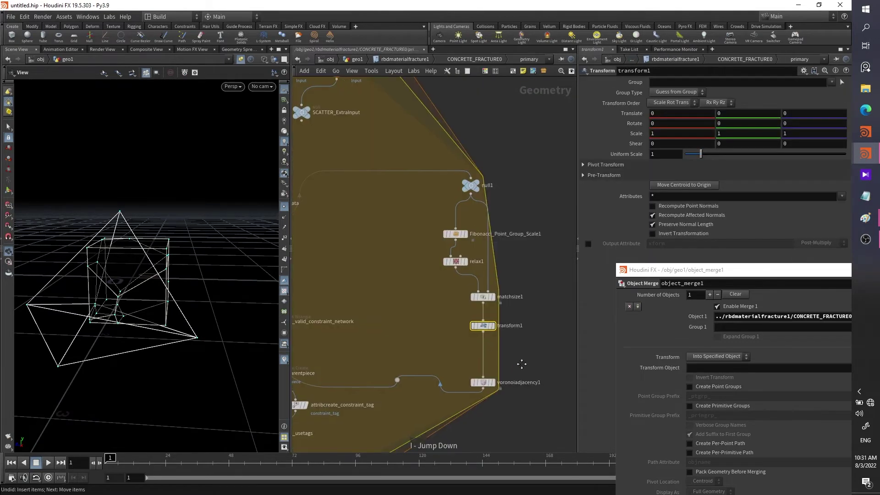
{"action": "middle_click_drag", "start_coordinate": [507, 348], "coordinate": [491, 318]}
{"action": "left_click", "coordinate": [467, 353]}
{"action": "left_click_drag", "start_coordinate": [655, 266], "coordinate": [627, 223]}
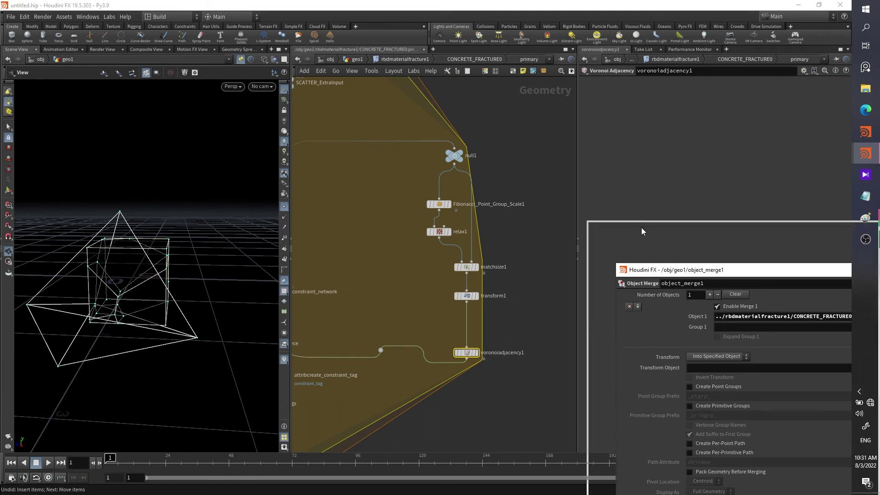
{"action": "left_click_drag", "start_coordinate": [467, 355], "coordinate": [645, 315]}
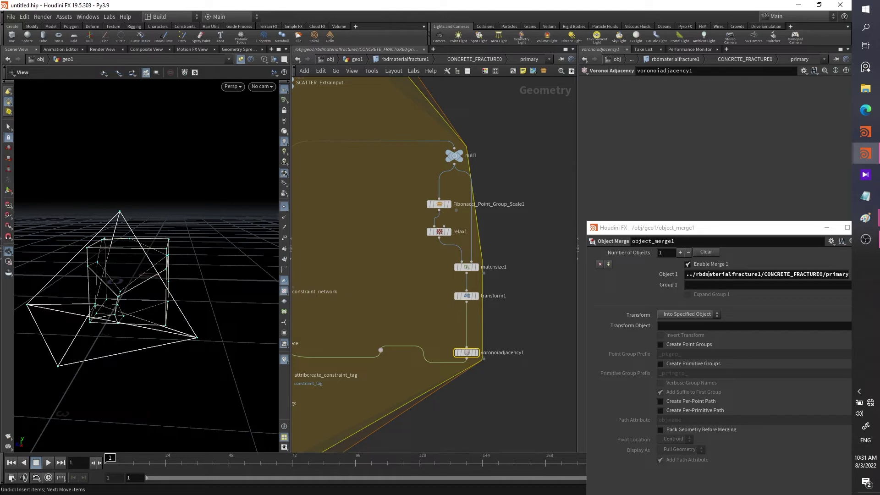
Enable Scale to Fit on matchsize1
{"action": "key", "text": "Up"}
{"action": "key", "text": "Up"}
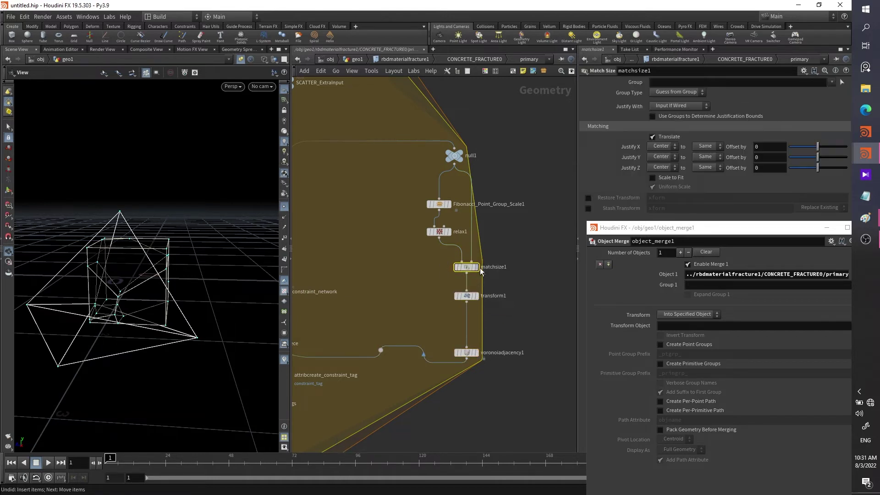
{"action": "left_click", "coordinate": [653, 178]}
{"action": "left_click_drag", "start_coordinate": [147, 289], "coordinate": [192, 248]}
Set the uniform scale of transform1 to 0.5
{"action": "left_click", "coordinate": [467, 295]}
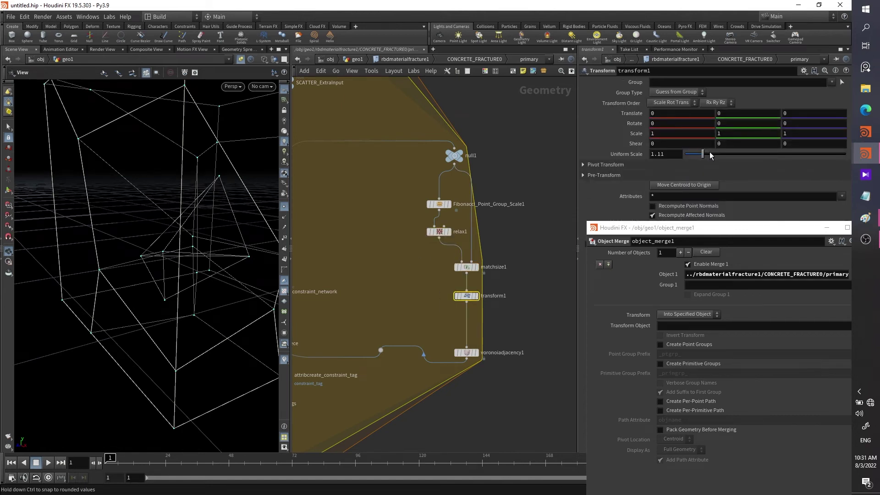
{"action": "left_click_drag", "start_coordinate": [710, 152], "coordinate": [720, 152]}
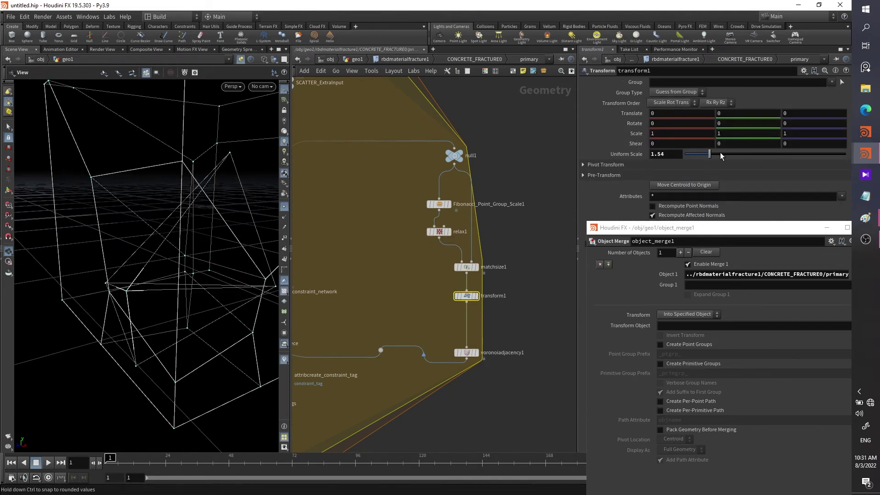
{"action": "left_click", "coordinate": [660, 154]}
{"action": "type", "text": "0.5"}
{"action": "key", "text": "Return"}
{"action": "left_click_drag", "start_coordinate": [209, 190], "coordinate": [163, 252]}
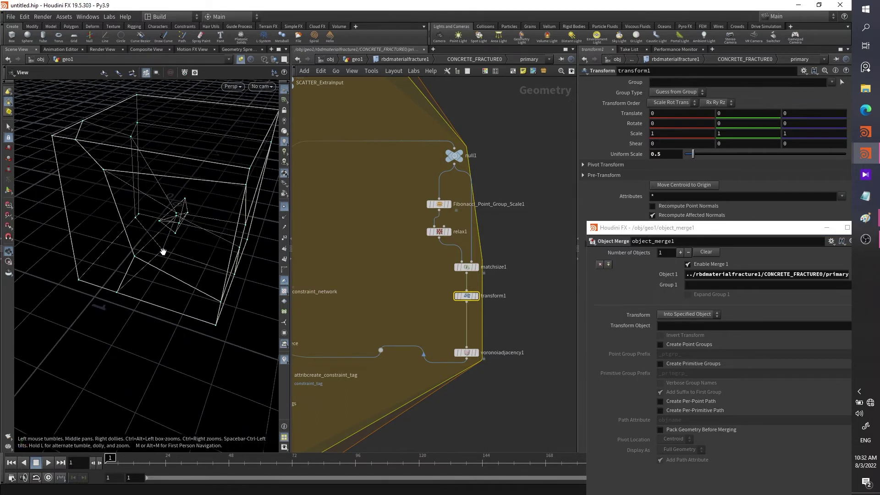
{"action": "left_click", "coordinate": [438, 204]}
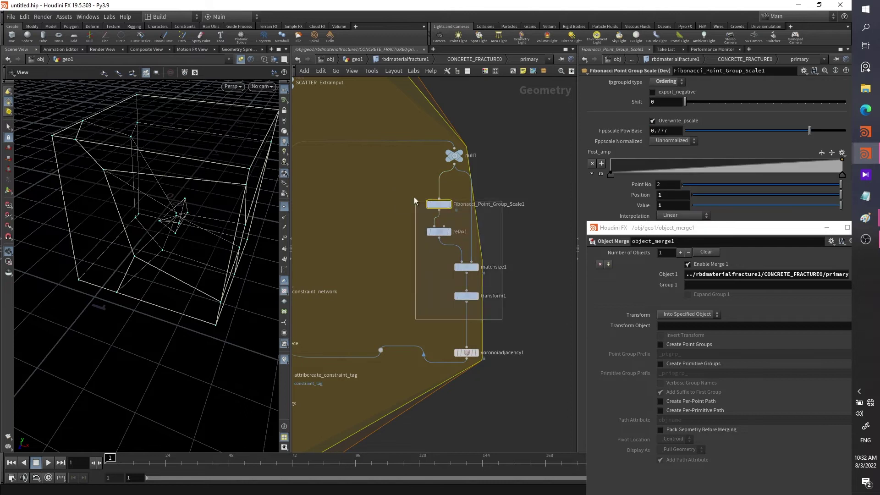
{"action": "left_click", "coordinate": [458, 353]}
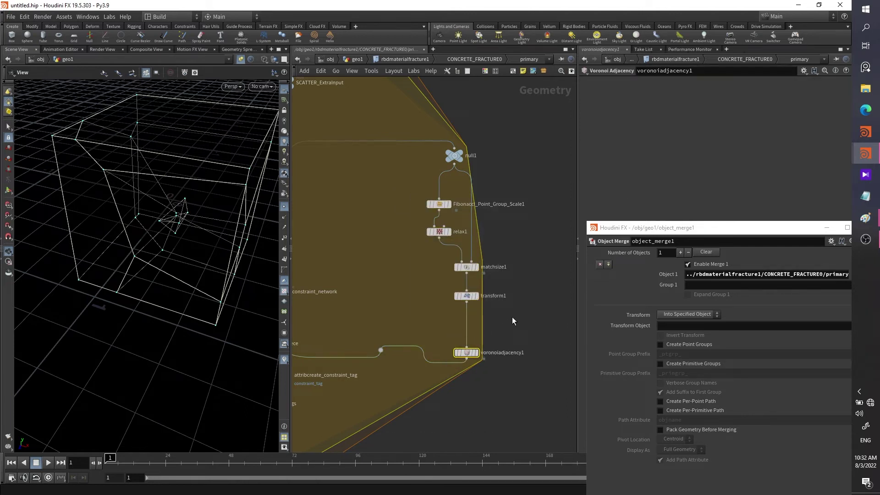
{"action": "scroll", "coordinate": [392, 257], "scroll_direction": "down", "scroll_amount": 6}
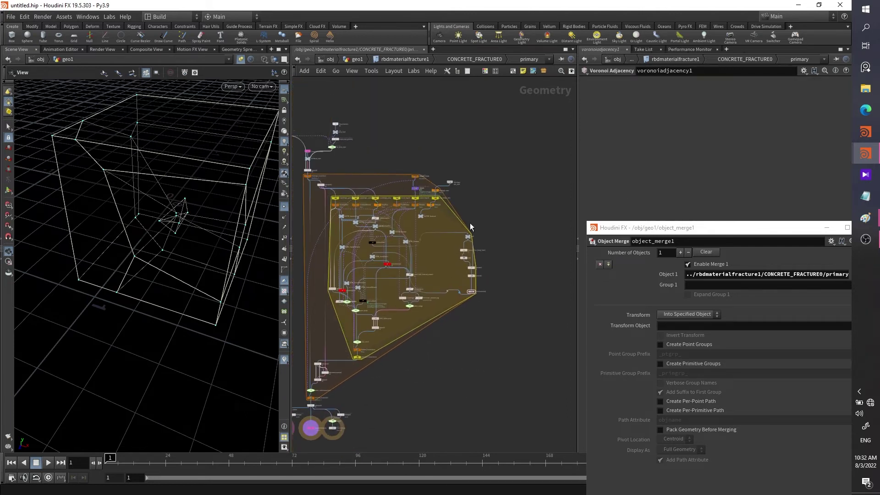
Open the chipping subnetwork inside CONCRETE_FRACTURE0 and find its scattercallback node
{"action": "key", "text": "u"}
{"action": "key", "text": "u"}
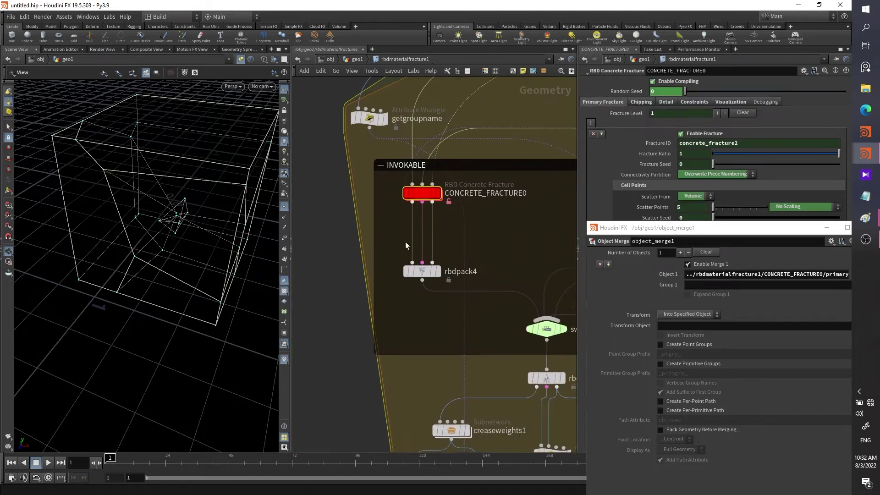
{"action": "key", "text": "i"}
{"action": "left_click", "coordinate": [437, 276]}
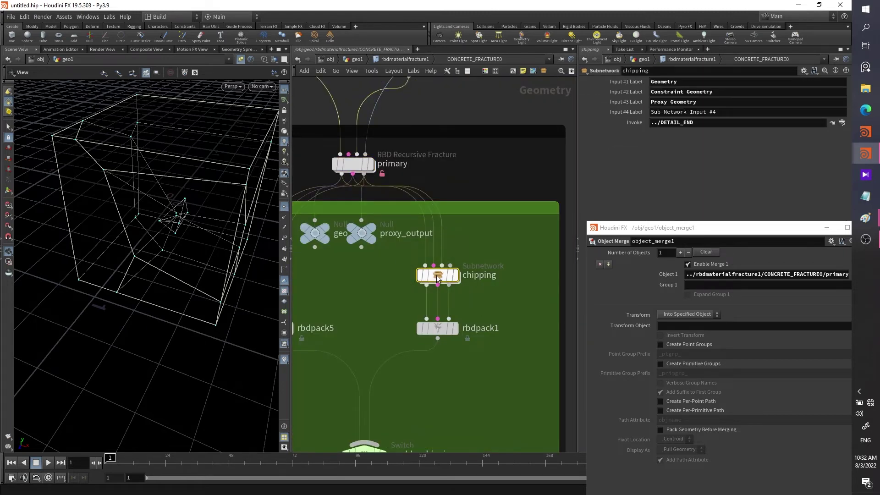
{"action": "key", "text": "i"}
{"action": "scroll", "coordinate": [336, 163], "scroll_direction": "up", "scroll_amount": 5}
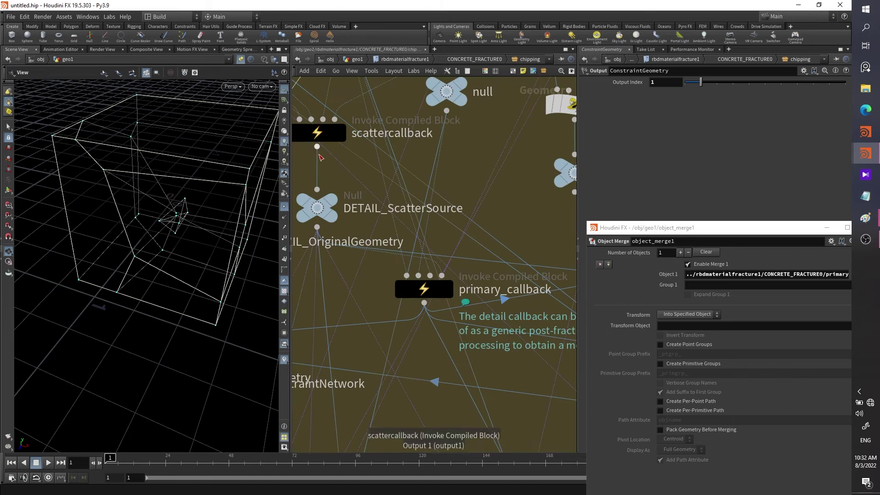
{"action": "left_click_drag", "start_coordinate": [83, 162], "coordinate": [74, 153]}
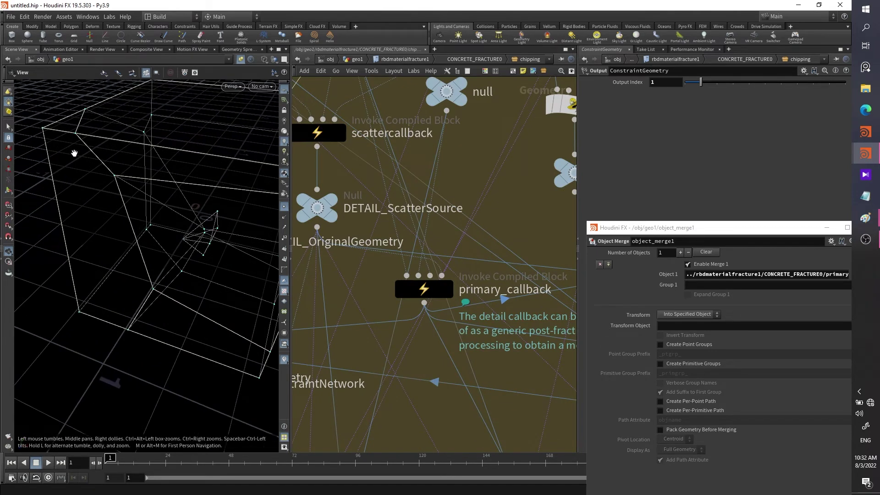
{"action": "key", "text": "h"}
{"action": "scroll", "coordinate": [367, 166], "scroll_direction": "up", "scroll_amount": 4}
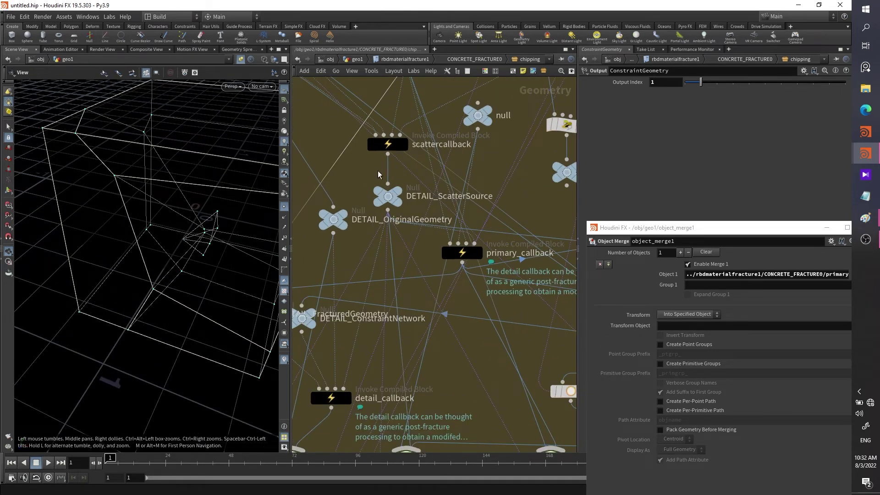
Add a null wired to scattercallback's output and assign it to object_merge1's Object 1
{"action": "left_click", "coordinate": [385, 145]}
{"action": "left_click", "coordinate": [388, 155]}
{"action": "scroll", "coordinate": [380, 170], "scroll_direction": "down", "scroll_amount": 4}
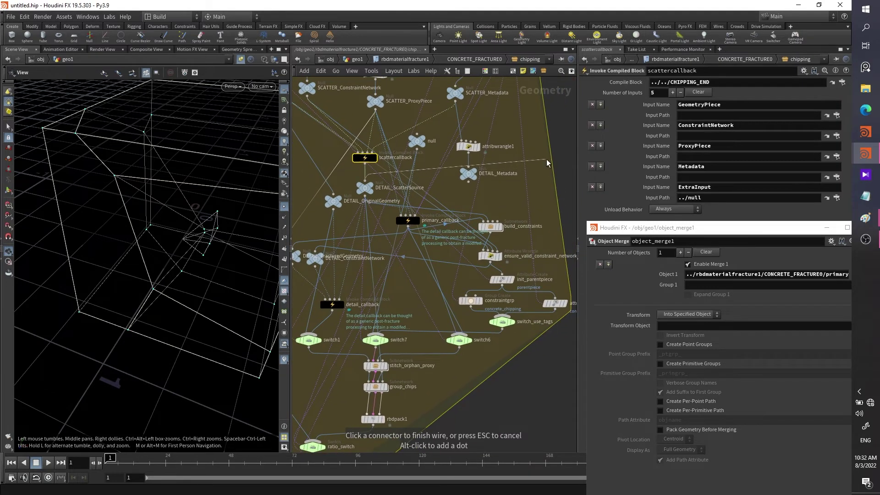
{"action": "key", "text": "Tab"}
{"action": "type", "text": "null"}
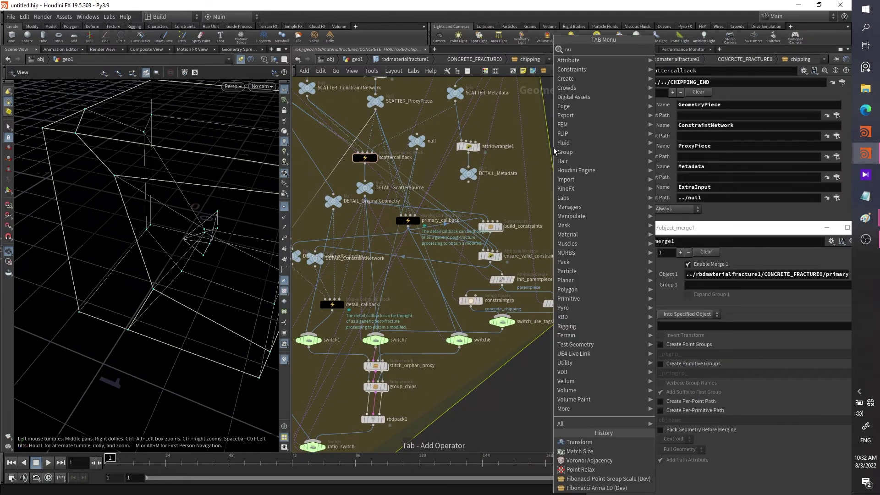
{"action": "key", "text": "Return"}
{"action": "left_click", "coordinate": [554, 147]}
{"action": "mouse_move", "coordinate": [554, 147]}
{"action": "left_mouse_down"}
{"action": "mouse_move", "coordinate": [569, 147]}
{"action": "mouse_move", "coordinate": [554, 152]}
{"action": "left_mouse_up"}
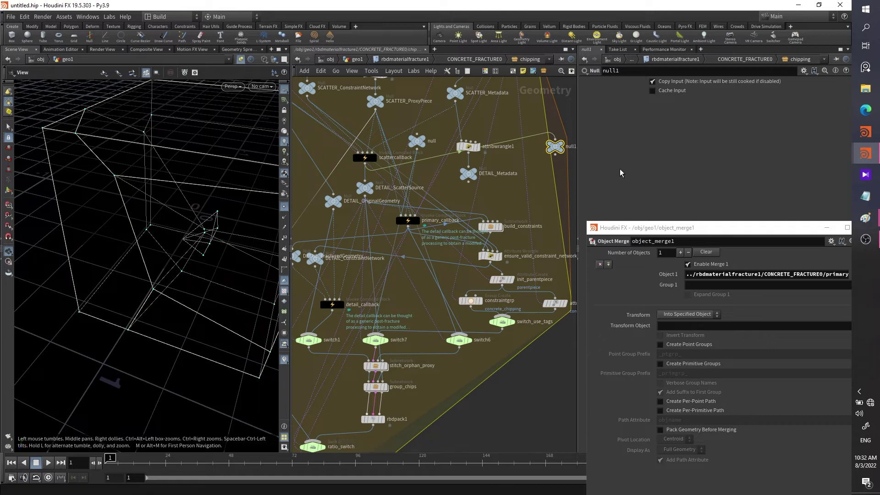
{"action": "left_click_drag", "start_coordinate": [257, 232], "coordinate": [193, 285]}
Return to the rbdmaterialfracture1 network, allow editing of GLASS_FRACTURE0's contents and open it
{"action": "key", "text": "u"}
{"action": "key", "text": "u"}
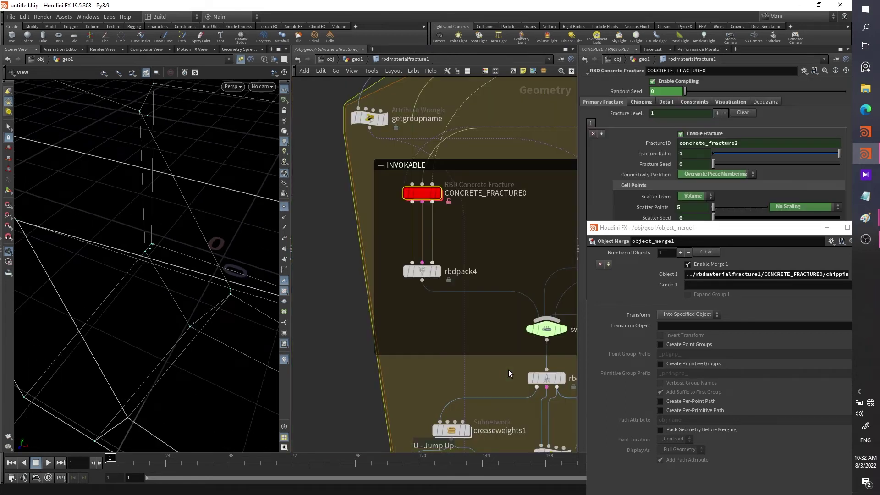
{"action": "middle_click_drag", "start_coordinate": [488, 338], "coordinate": [344, 194]}
{"action": "double_click", "coordinate": [343, 193]}
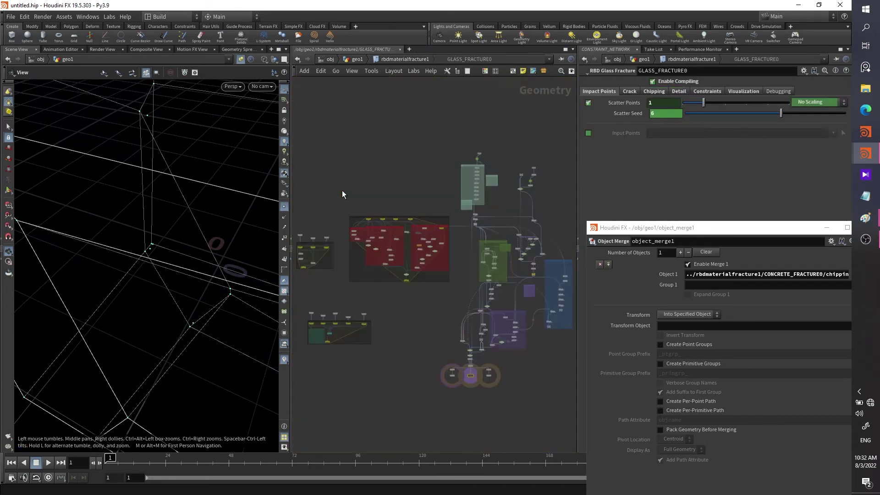
{"action": "key", "text": "u"}
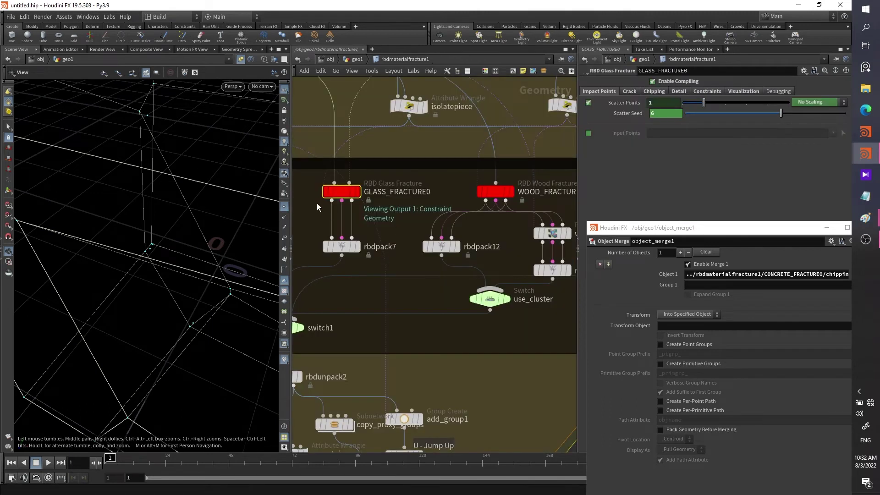
{"action": "right_click", "coordinate": [335, 194]}
{"action": "key", "text": "Escape"}
{"action": "key", "text": "i"}
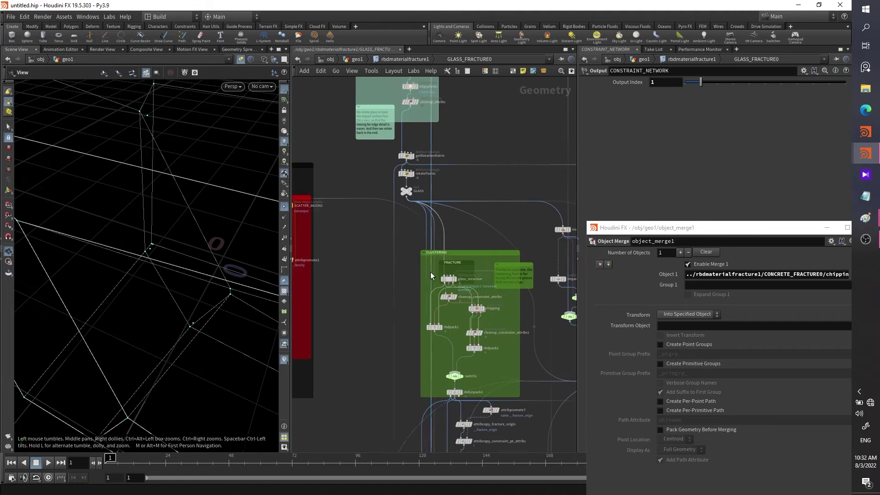
Allow editing of the glass_recursive node's contents in the clustering section and open its network
{"action": "scroll", "coordinate": [430, 272], "scroll_direction": "up", "scroll_amount": 3}
{"action": "scroll", "coordinate": [402, 233], "scroll_direction": "up", "scroll_amount": 2}
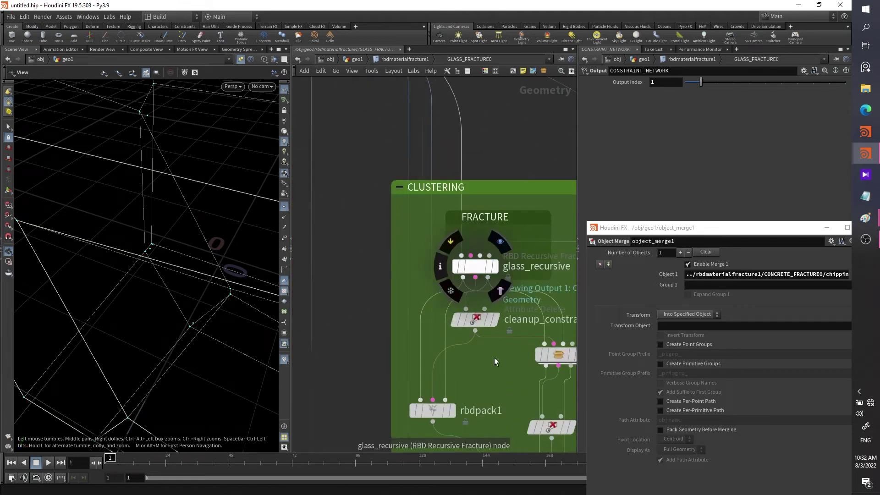
{"action": "middle_click_drag", "start_coordinate": [516, 428], "coordinate": [406, 348]}
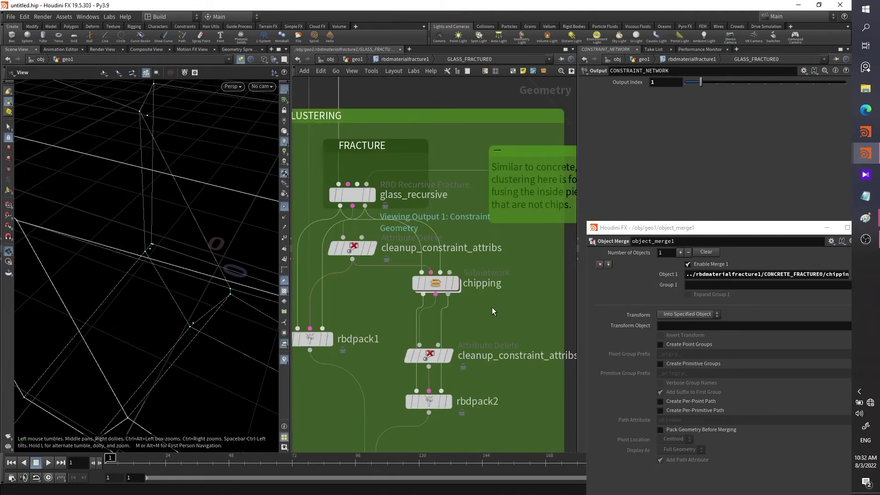
{"action": "left_click", "coordinate": [436, 284]}
{"action": "left_click", "coordinate": [361, 191]}
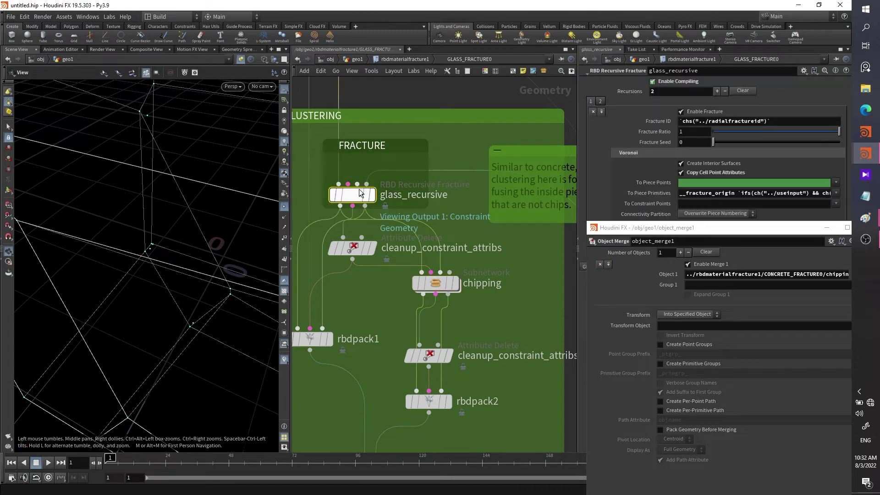
{"action": "right_click", "coordinate": [361, 193]}
{"action": "left_click", "coordinate": [385, 337]}
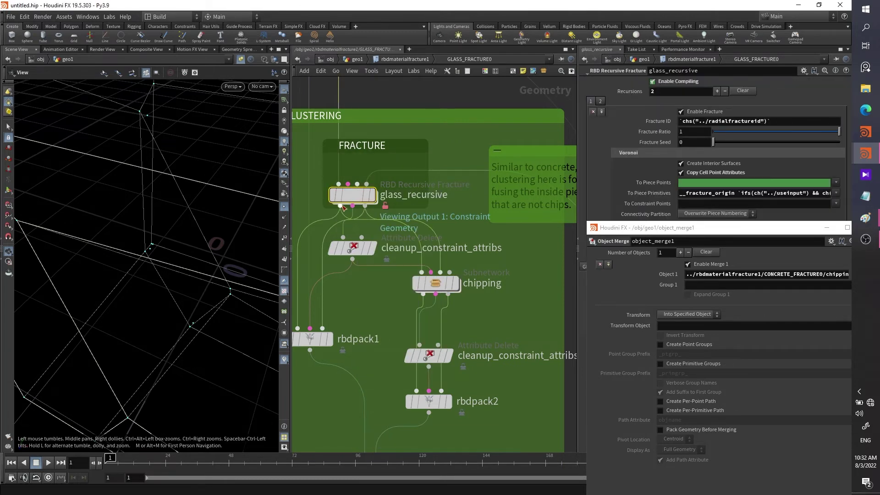
{"action": "double_click", "coordinate": [350, 193]}
{"action": "scroll", "coordinate": [441, 257], "scroll_direction": "up", "scroll_amount": 5}
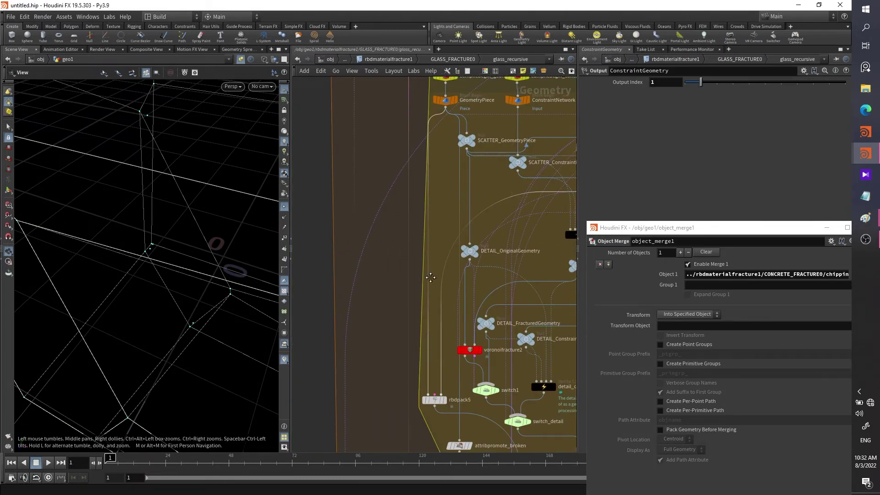
Reroute the wire between scattercallback and DETAIL_ScatterSource through two dots placed in the open area beside DETAIL_Metadata
{"action": "left_click", "coordinate": [420, 246]}
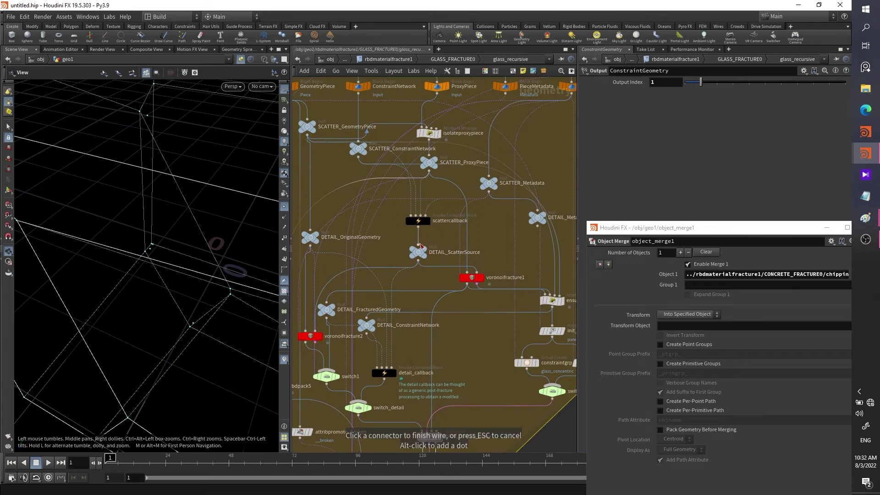
{"action": "scroll", "coordinate": [424, 243], "scroll_direction": "down", "scroll_amount": 5}
{"action": "scroll", "coordinate": [337, 254], "scroll_direction": "up", "scroll_amount": 3}
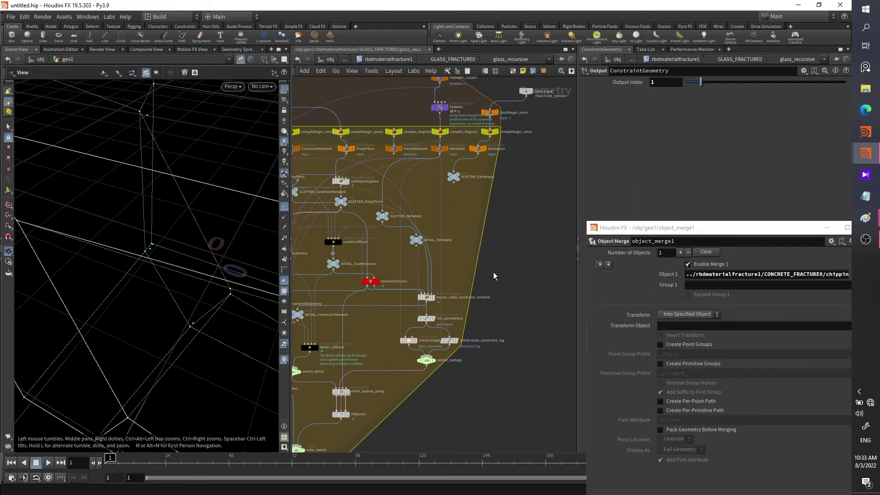
{"action": "left_click", "coordinate": [332, 253]}
{"action": "scroll", "coordinate": [345, 267], "scroll_direction": "up", "scroll_amount": 3}
{"action": "scroll", "coordinate": [345, 267], "scroll_direction": "up", "scroll_amount": 3}
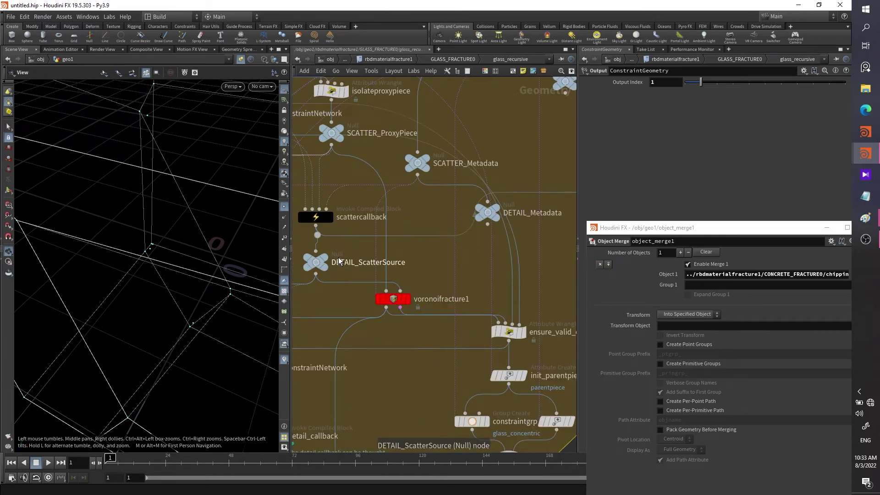
{"action": "left_click_drag", "start_coordinate": [315, 233], "coordinate": [446, 266]}
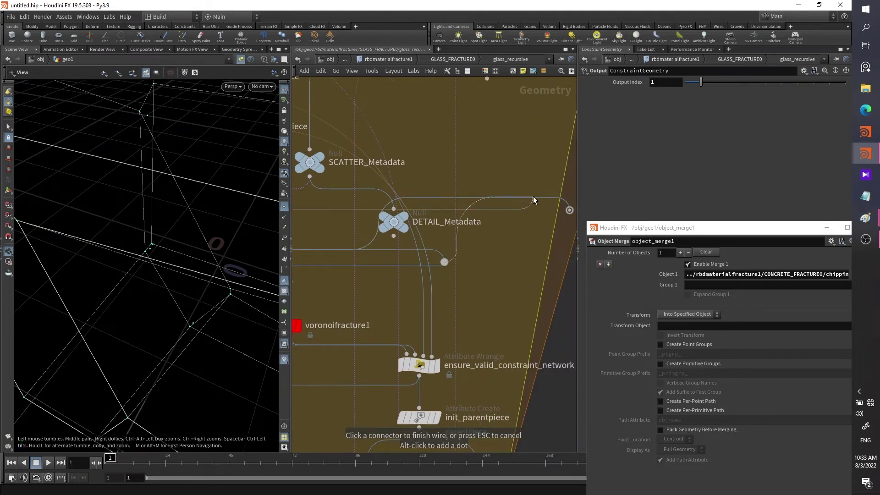
{"action": "left_click", "coordinate": [385, 265], "text": "alt"}
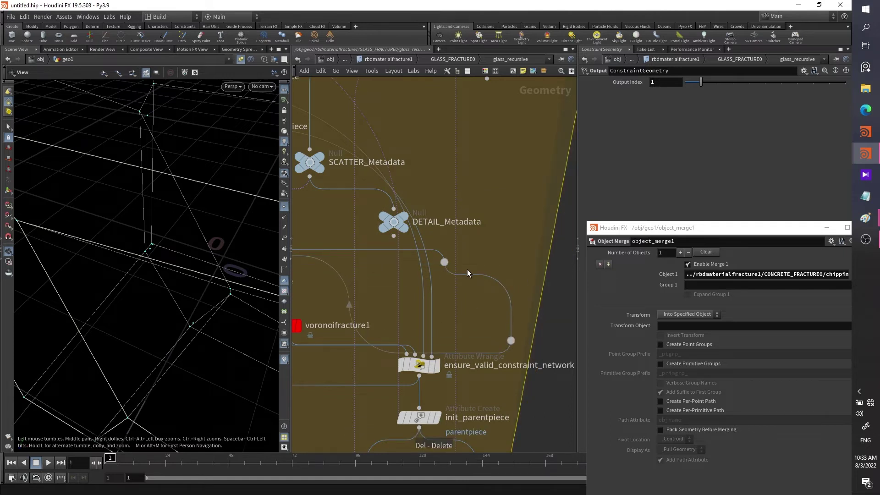
{"action": "left_click_drag", "start_coordinate": [444, 263], "coordinate": [523, 196]}
Insert a null on the rerouted wire between the two dots and assign it to object_merge1's Object 1
{"action": "key", "text": "Tab"}
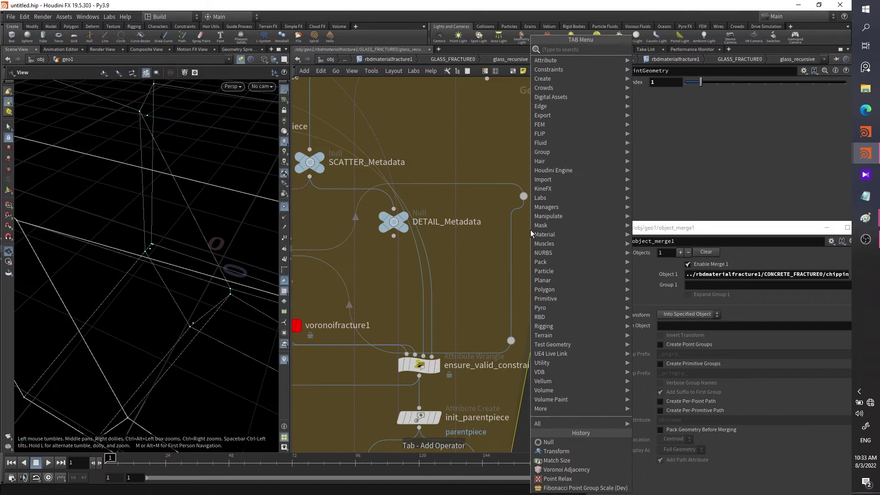
{"action": "key", "text": "Return"}
{"action": "left_click", "coordinate": [511, 273]}
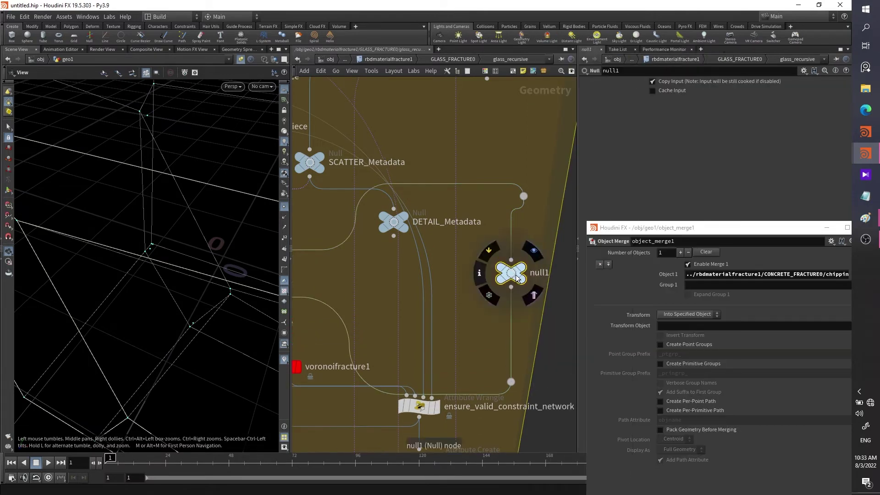
{"action": "left_click_drag", "start_coordinate": [511, 273], "coordinate": [726, 275]}
{"action": "key", "text": "f"}
{"action": "left_click_drag", "start_coordinate": [228, 277], "coordinate": [114, 292]}
{"action": "left_click_drag", "start_coordinate": [164, 275], "coordinate": [131, 291]}
Set the display flag on glass_recursive's Geometry output and assign that node to object_merge1's Object 1
{"action": "scroll", "coordinate": [362, 332], "scroll_direction": "down", "scroll_amount": 8}
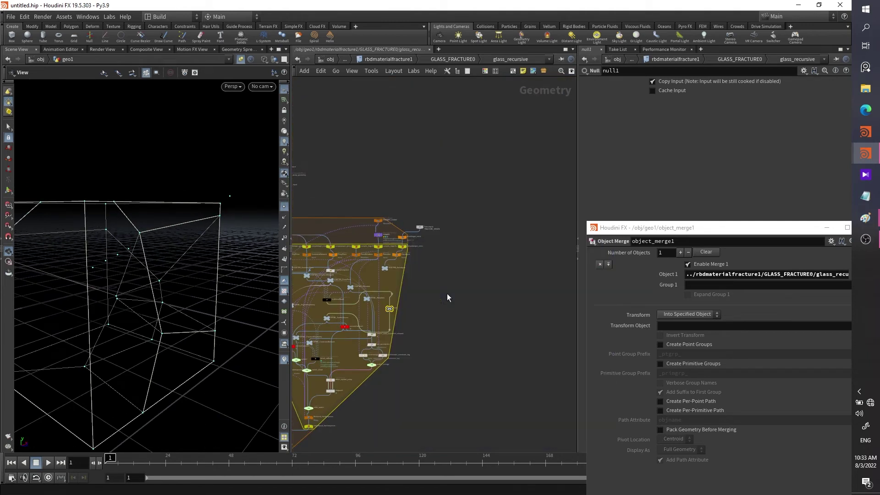
{"action": "scroll", "coordinate": [394, 305], "scroll_direction": "up", "scroll_amount": 6}
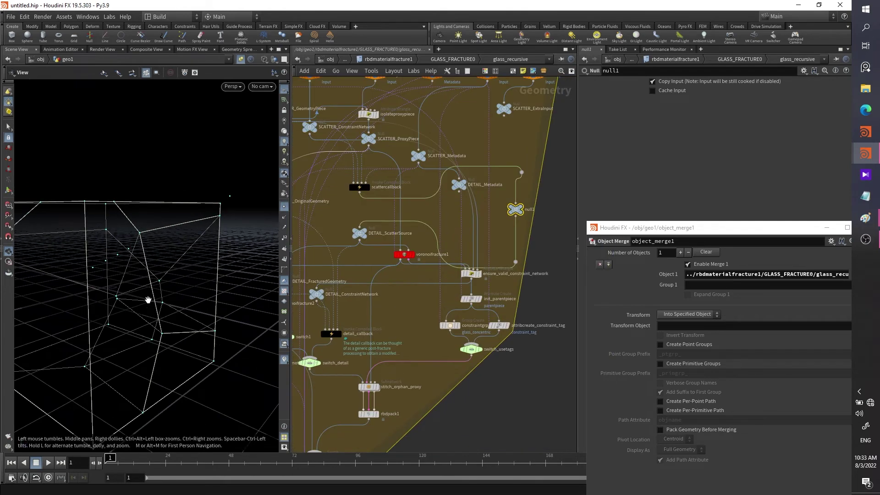
{"action": "scroll", "coordinate": [398, 301], "scroll_direction": "down", "scroll_amount": 4}
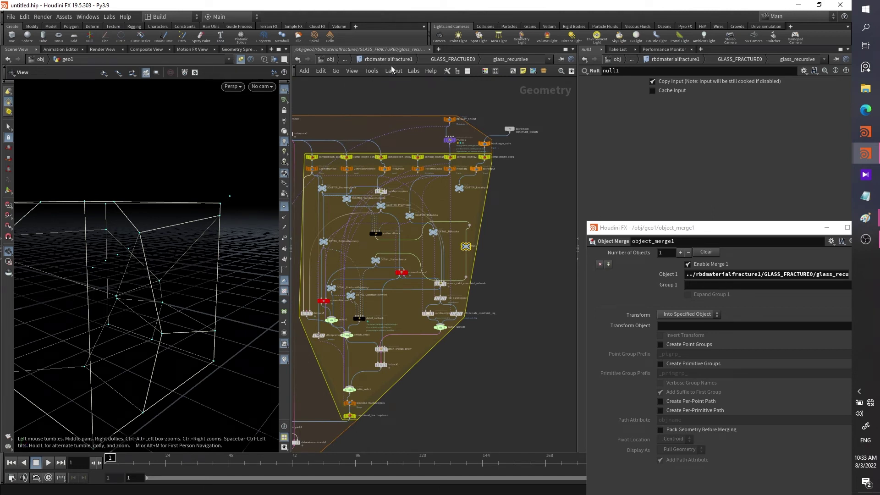
{"action": "left_click_drag", "start_coordinate": [150, 264], "coordinate": [258, 183]}
{"action": "scroll", "coordinate": [459, 395], "scroll_direction": "down", "scroll_amount": 3}
{"action": "middle_click_drag", "start_coordinate": [459, 395], "coordinate": [481, 291]}
{"action": "scroll", "coordinate": [480, 291], "scroll_direction": "up", "scroll_amount": 5}
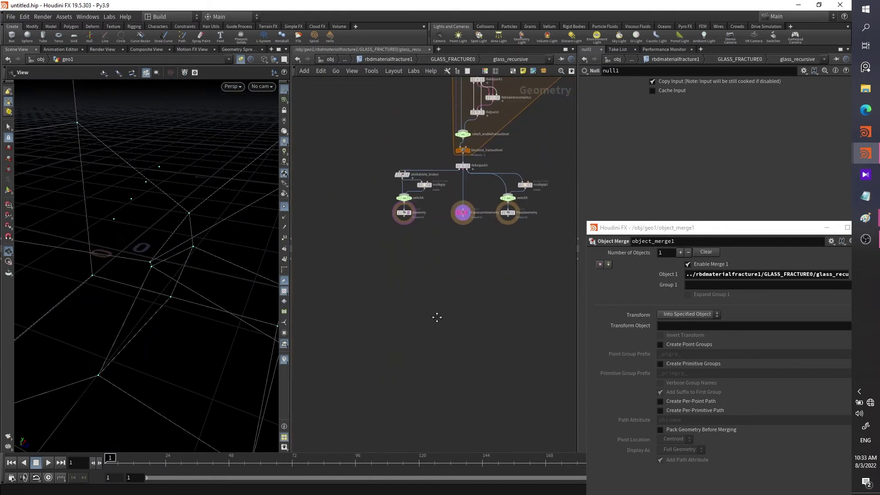
{"action": "left_click_drag", "start_coordinate": [375, 184], "coordinate": [376, 185]}
{"action": "left_click", "coordinate": [404, 184]}
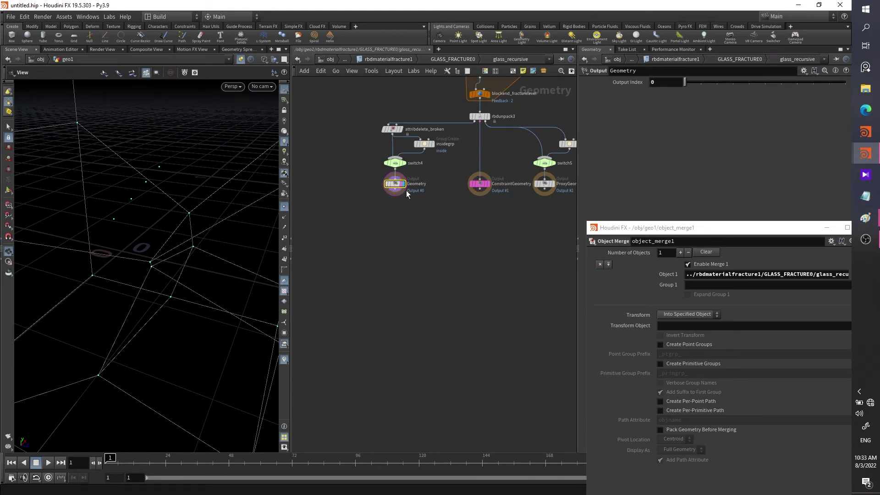
{"action": "left_click_drag", "start_coordinate": [409, 192], "coordinate": [655, 285]}
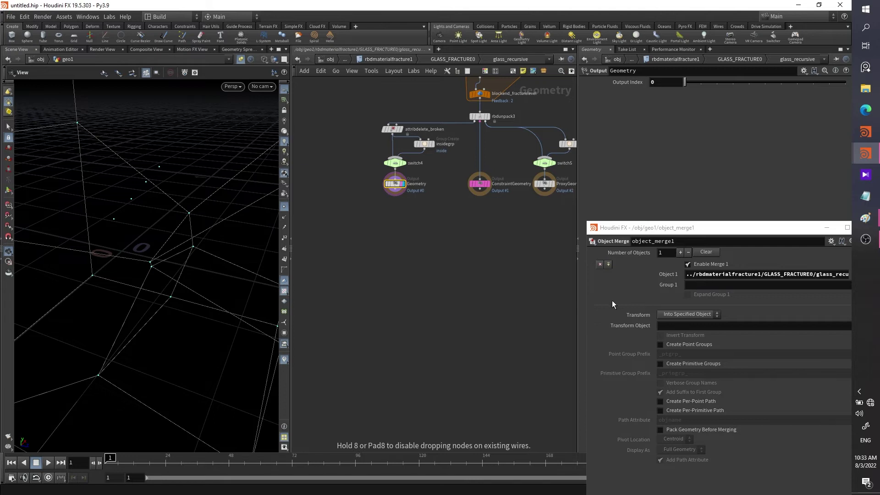
Assign null1 to object_merge1's Object 1 again and inspect the scatter points in the viewport
{"action": "middle_click_drag", "start_coordinate": [367, 221], "coordinate": [379, 417]}
{"action": "left_click_drag", "start_coordinate": [395, 169], "coordinate": [687, 270]}
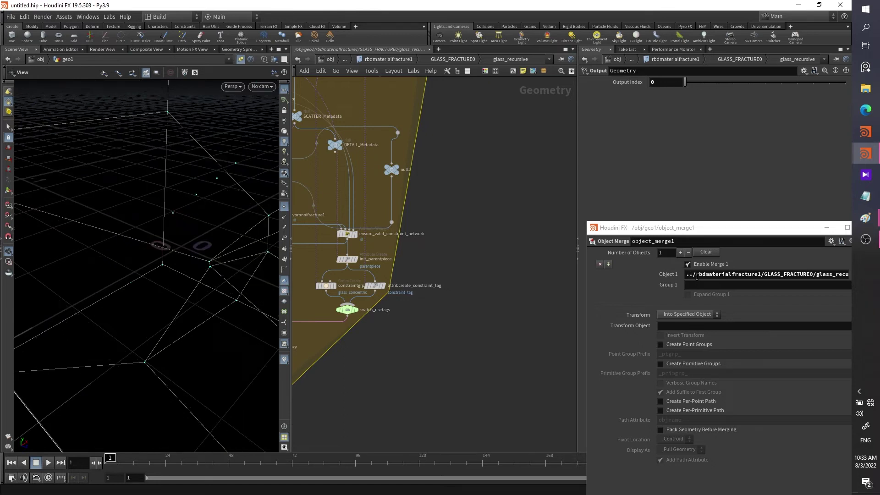
{"action": "mouse_move", "coordinate": [134, 239]}
{"action": "left_mouse_down"}
{"action": "mouse_move", "coordinate": [171, 240]}
{"action": "mouse_move", "coordinate": [123, 251]}
{"action": "mouse_move", "coordinate": [117, 236]}
{"action": "left_mouse_up"}
{"action": "key", "text": "f"}
{"action": "left_click_drag", "start_coordinate": [154, 284], "coordinate": [140, 191]}
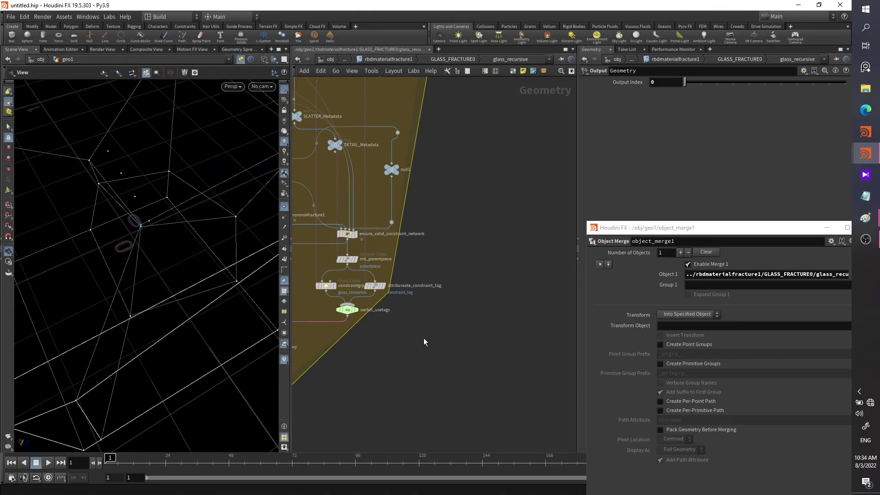
Assign voronoifracture2 to object_merge1's Object 1
{"action": "scroll", "coordinate": [435, 348], "scroll_direction": "down", "scroll_amount": 3}
{"action": "scroll", "coordinate": [416, 370], "scroll_direction": "up", "scroll_amount": 3}
{"action": "scroll", "coordinate": [535, 273], "scroll_direction": "down", "scroll_amount": 3}
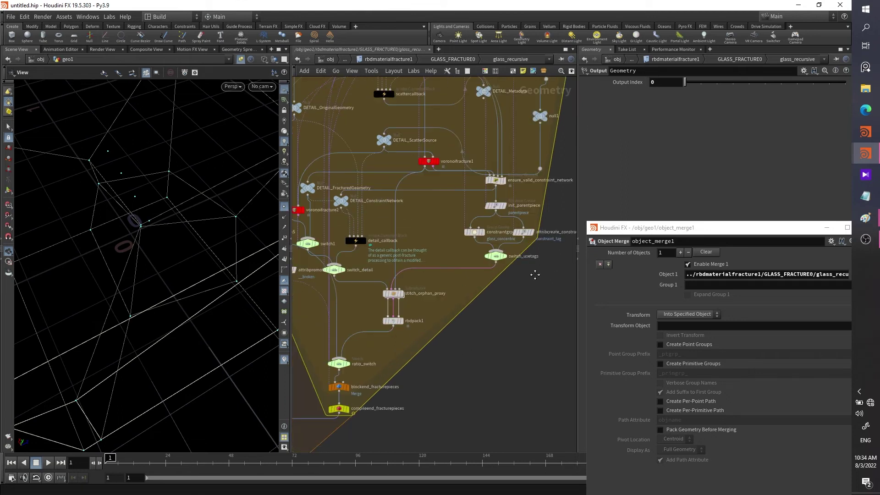
{"action": "scroll", "coordinate": [332, 263], "scroll_direction": "up", "scroll_amount": 3}
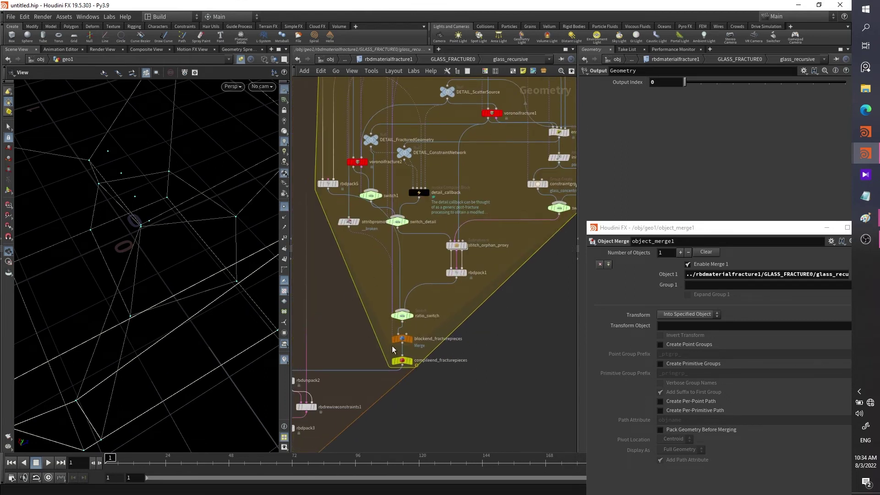
{"action": "left_click_drag", "start_coordinate": [369, 169], "coordinate": [698, 274]}
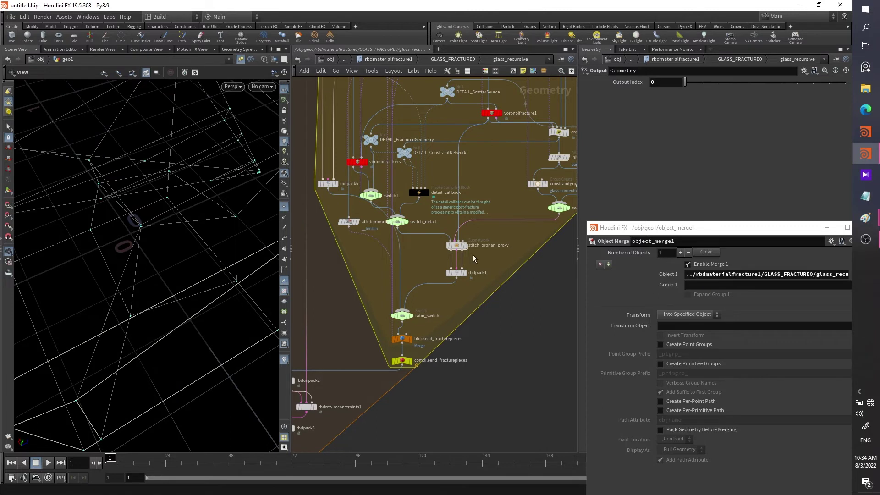
Return to the geo1 network, display object_merge1 and inspect its fractured piece from several angles
{"action": "left_click_drag", "start_coordinate": [215, 201], "coordinate": [126, 329]}
{"action": "mouse_move", "coordinate": [167, 279]}
{"action": "left_mouse_down"}
{"action": "mouse_move", "coordinate": [191, 277]}
{"action": "mouse_move", "coordinate": [171, 252]}
{"action": "mouse_move", "coordinate": [193, 289]}
{"action": "mouse_move", "coordinate": [194, 317]}
{"action": "mouse_move", "coordinate": [111, 175]}
{"action": "mouse_move", "coordinate": [104, 236]}
{"action": "mouse_move", "coordinate": [152, 289]}
{"action": "mouse_move", "coordinate": [192, 294]}
{"action": "left_mouse_up"}
{"action": "key", "text": "w"}
{"action": "key", "text": "w"}
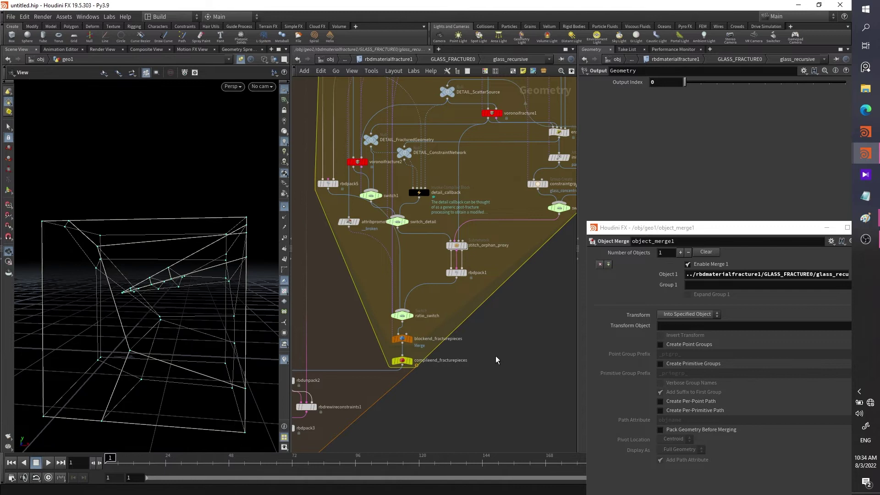
{"action": "key", "text": "u"}
{"action": "key", "text": "u"}
{"action": "key", "text": "u"}
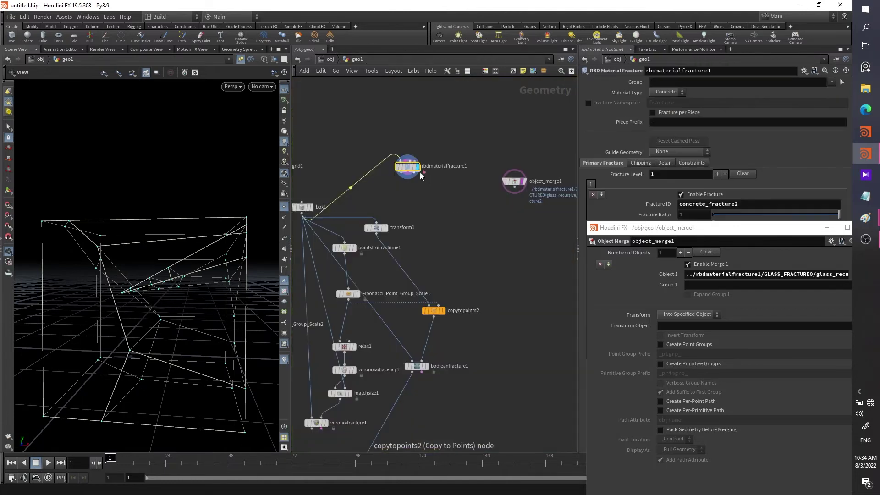
{"action": "left_click", "coordinate": [525, 180]}
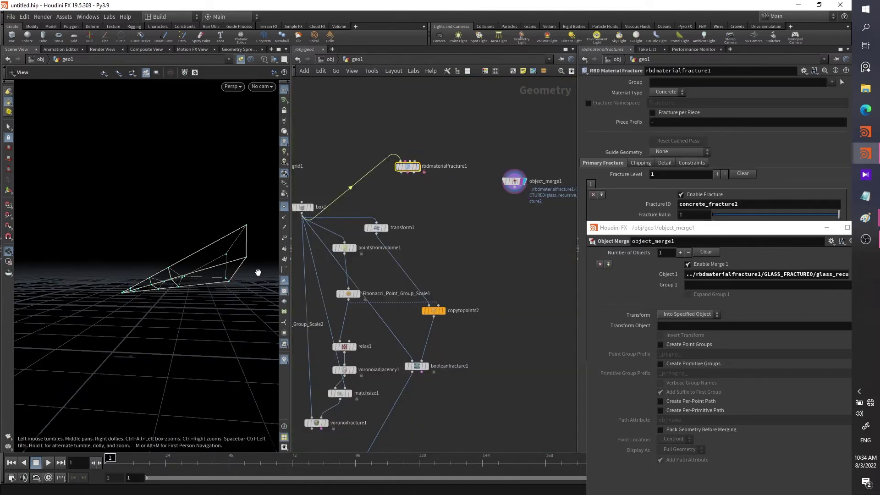
{"action": "left_click_drag", "start_coordinate": [180, 279], "coordinate": [146, 206]}
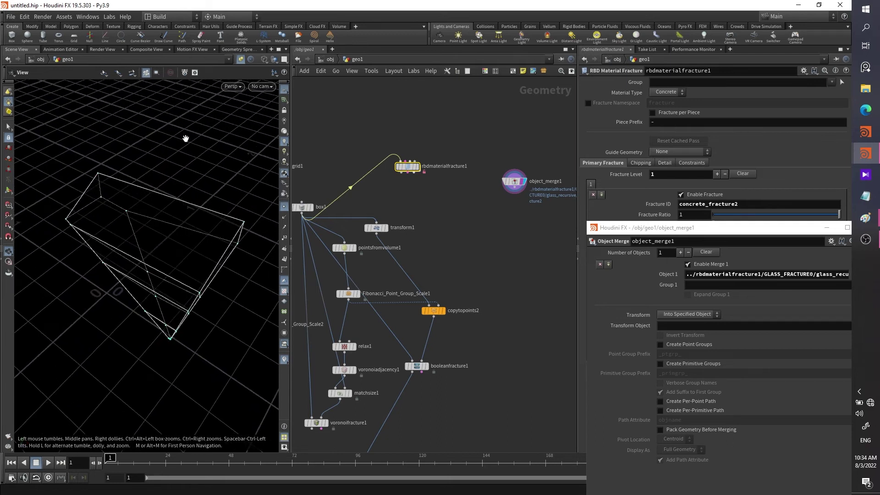
Capture the viewport and sketch red freehand lines marking the cuts across the fractured piece, discarding the capture at the end
{"action": "key", "text": "F1"}
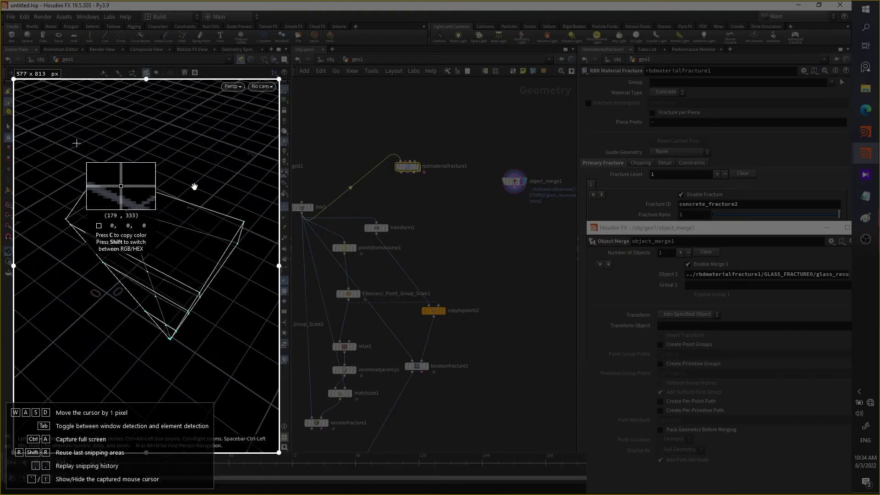
{"action": "left_click", "coordinate": [128, 416]}
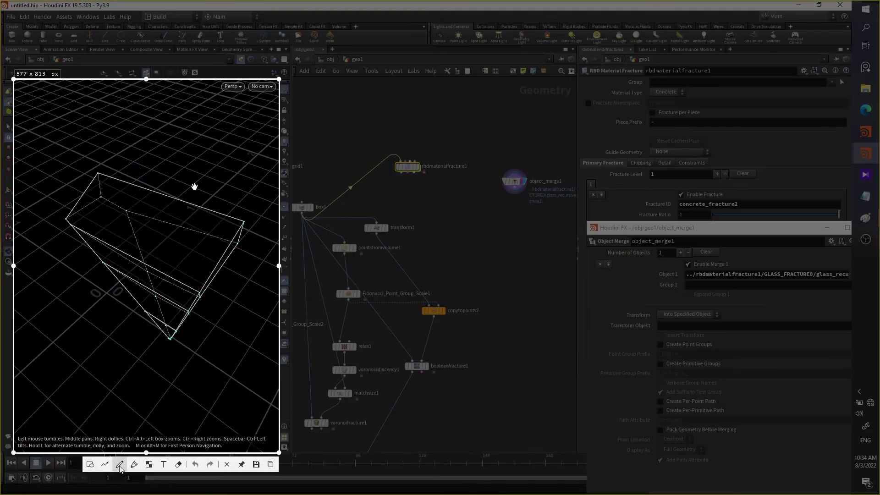
{"action": "left_click", "coordinate": [133, 465]}
{"action": "left_click_drag", "start_coordinate": [198, 137], "coordinate": [134, 377]}
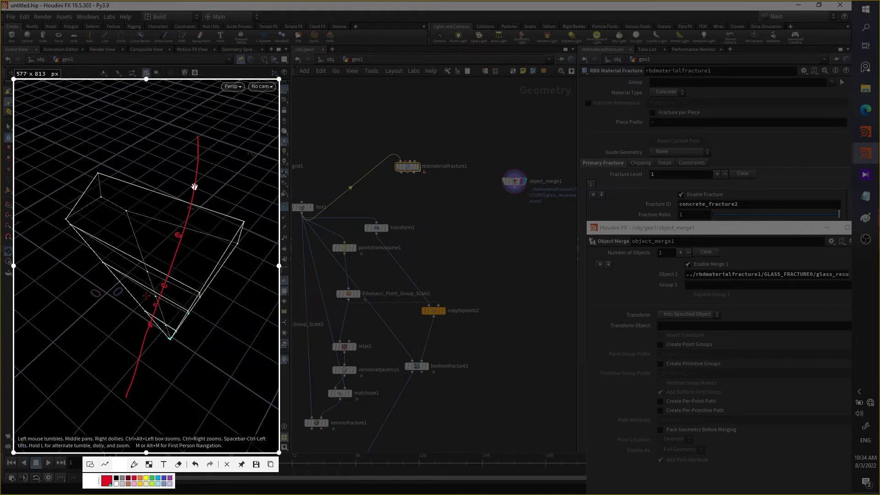
{"action": "left_click_drag", "start_coordinate": [80, 227], "coordinate": [234, 302]}
{"action": "left_click_drag", "start_coordinate": [65, 164], "coordinate": [253, 218]}
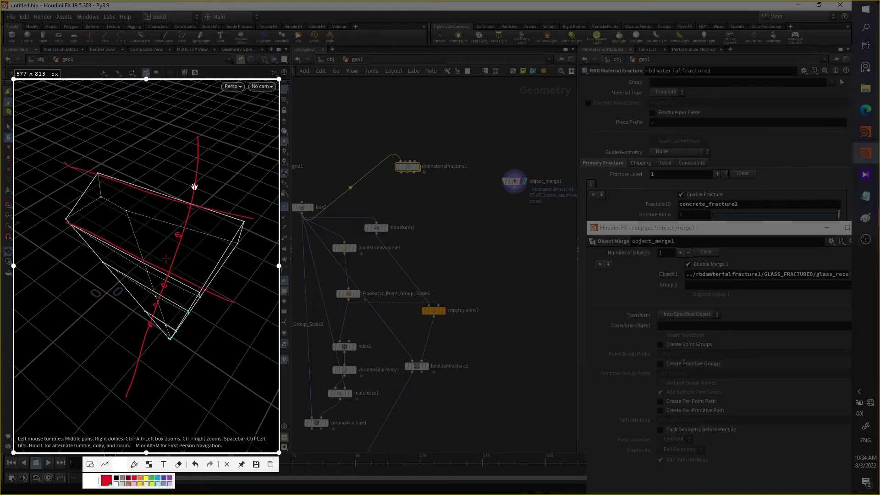
{"action": "left_click_drag", "start_coordinate": [112, 274], "coordinate": [238, 329]}
{"action": "left_click_drag", "start_coordinate": [116, 298], "coordinate": [226, 345]}
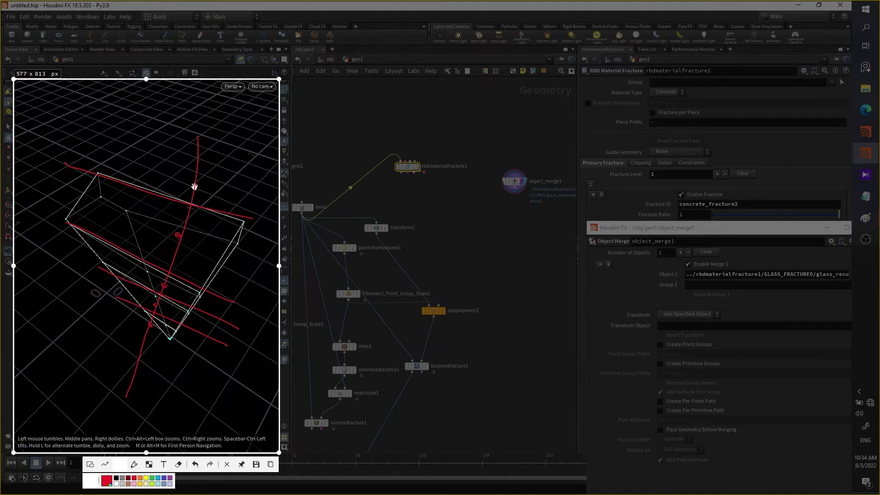
{"action": "key", "text": "Escape"}
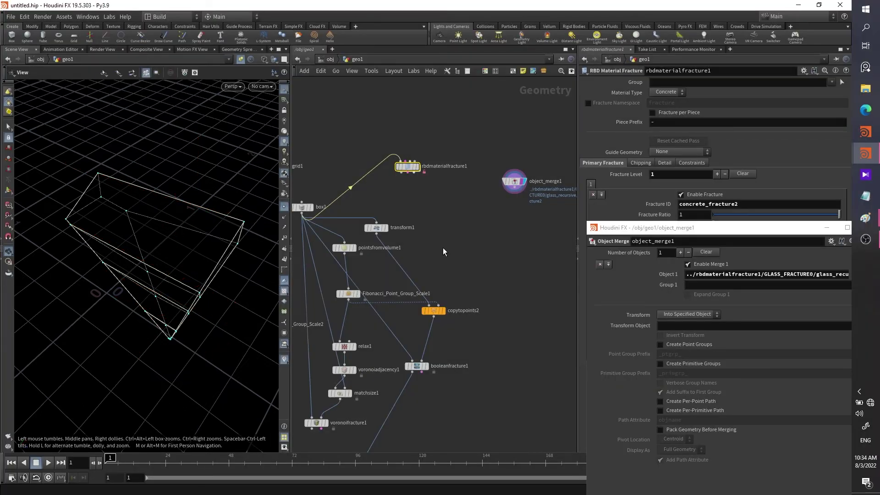
Enter the WOOD_FRACTURE0 network inside rbdmaterialfracture1
{"action": "scroll", "coordinate": [427, 216], "scroll_direction": "up", "scroll_amount": 2}
{"action": "key", "text": "i"}
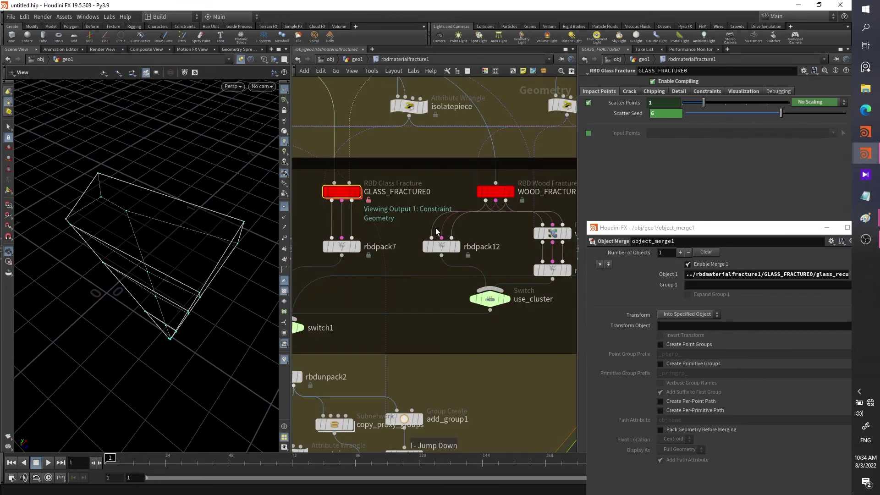
{"action": "key", "text": "i"}
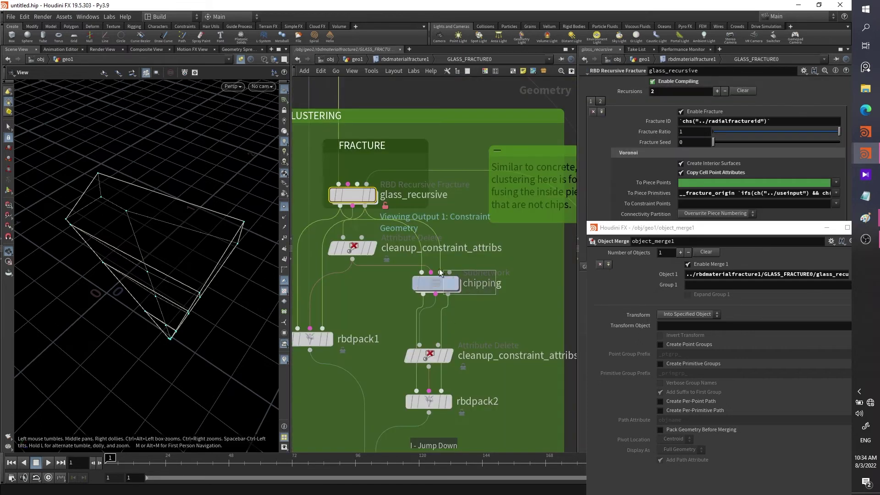
{"action": "left_click", "coordinate": [436, 284]}
{"action": "key", "text": "u"}
{"action": "middle_click_drag", "start_coordinate": [417, 350], "coordinate": [379, 367]}
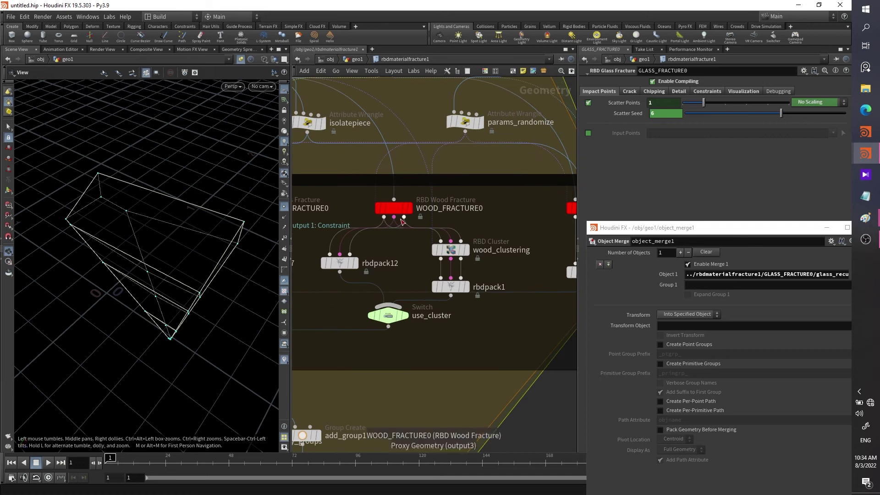
{"action": "left_click", "coordinate": [394, 208]}
{"action": "right_click", "coordinate": [397, 211]}
{"action": "left_click", "coordinate": [429, 361]}
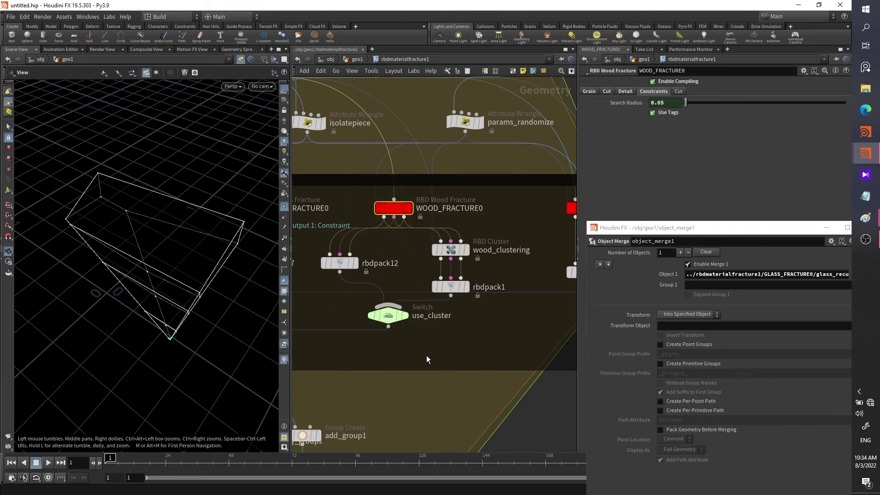
{"action": "right_click", "coordinate": [392, 211]}
{"action": "left_click", "coordinate": [410, 360]}
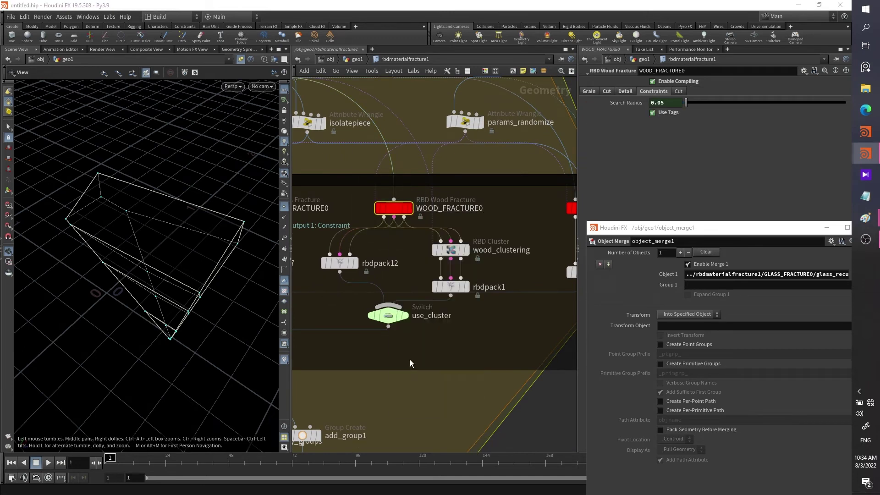
{"action": "key", "text": "i"}
Examine the wood fracture network, including the perform_grains Boolean Fracture and the GRAINS, CUTS and SPLINTERS branches
{"action": "scroll", "coordinate": [436, 261], "scroll_direction": "up", "scroll_amount": 4}
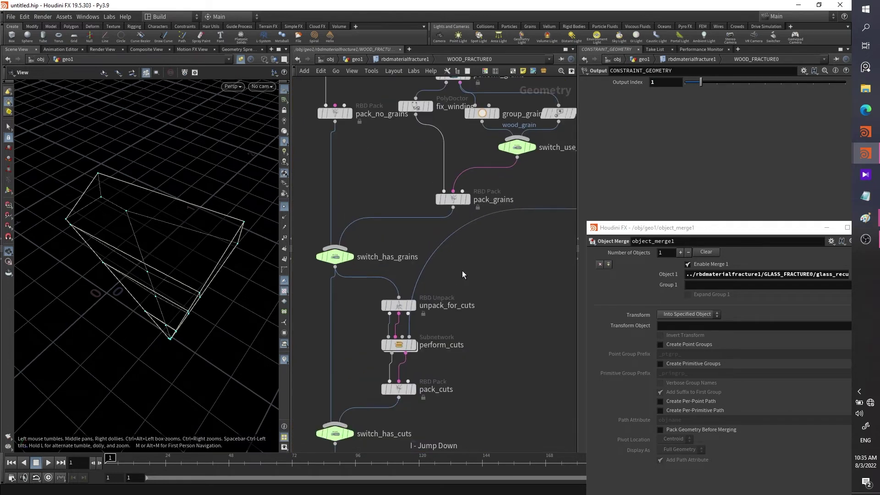
{"action": "scroll", "coordinate": [478, 285], "scroll_direction": "down", "scroll_amount": 4}
{"action": "middle_click_drag", "start_coordinate": [488, 269], "coordinate": [422, 375]}
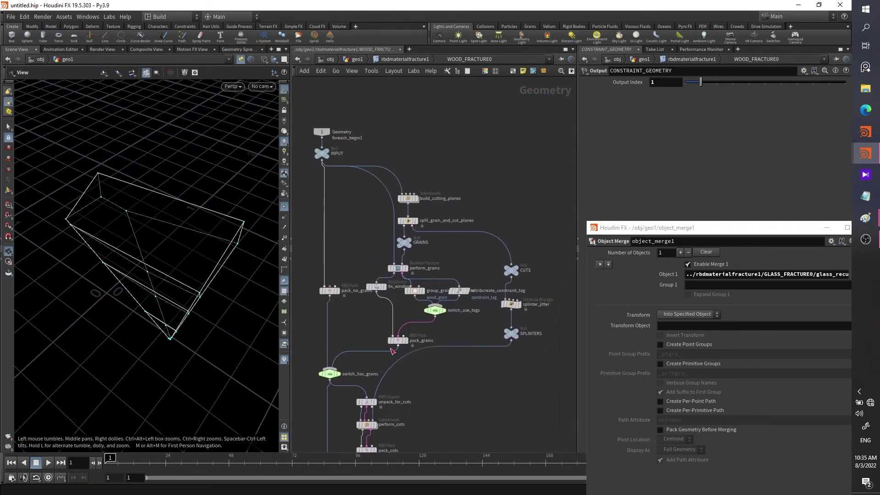
{"action": "scroll", "coordinate": [408, 311], "scroll_direction": "up", "scroll_amount": 4}
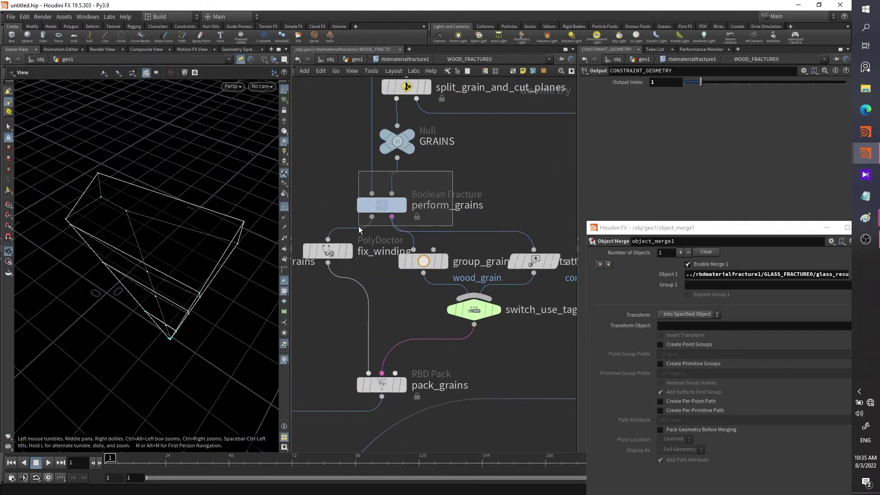
{"action": "left_click", "coordinate": [382, 205]}
{"action": "middle_click_drag", "start_coordinate": [430, 188], "coordinate": [516, 174]}
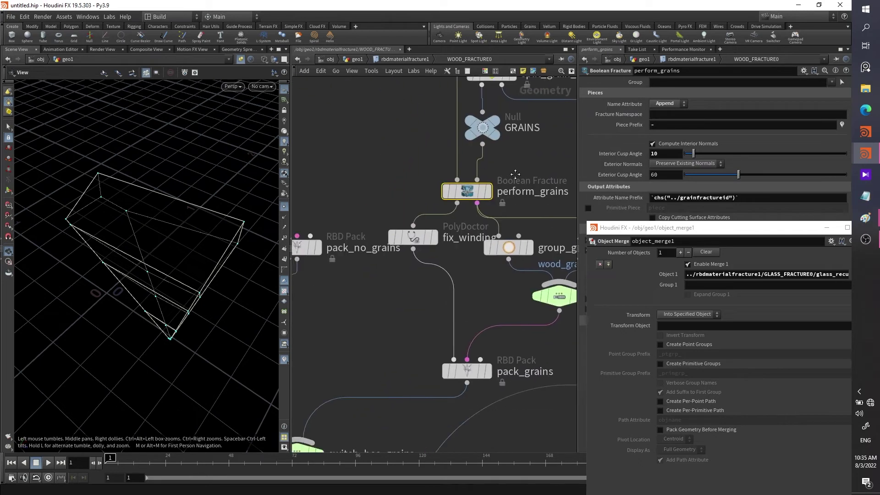
{"action": "scroll", "coordinate": [413, 313], "scroll_direction": "down", "scroll_amount": 3}
{"action": "middle_click_drag", "start_coordinate": [378, 337], "coordinate": [447, 156]}
{"action": "middle_click_drag", "start_coordinate": [520, 350], "coordinate": [403, 289]}
{"action": "middle_click_drag", "start_coordinate": [533, 209], "coordinate": [366, 354]}
{"action": "middle_click_drag", "start_coordinate": [477, 206], "coordinate": [475, 271]}
{"action": "middle_click_drag", "start_coordinate": [408, 259], "coordinate": [532, 216]}
{"action": "scroll", "coordinate": [410, 151], "scroll_direction": "up", "scroll_amount": 4}
{"action": "middle_click_drag", "start_coordinate": [452, 254], "coordinate": [361, 198]}
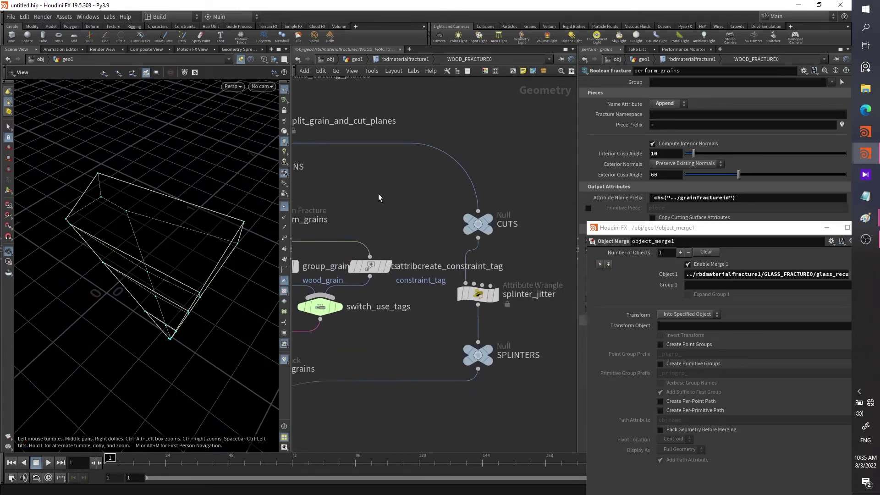
Return to the geo1 network and move the floating object_merge1 parameter window clear of the fracture parameters
{"action": "key", "text": "u"}
{"action": "key", "text": "u"}
{"action": "key", "text": "u"}
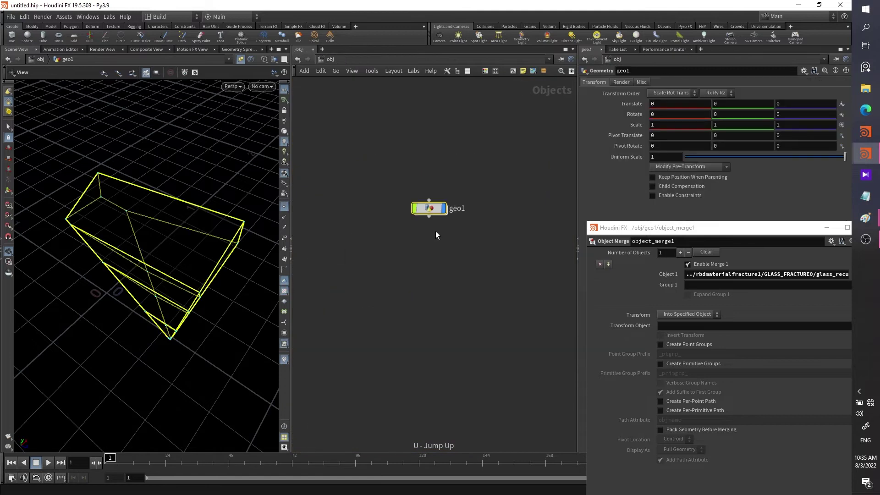
{"action": "key", "text": "i"}
{"action": "left_click_drag", "start_coordinate": [806, 230], "coordinate": [491, 429]}
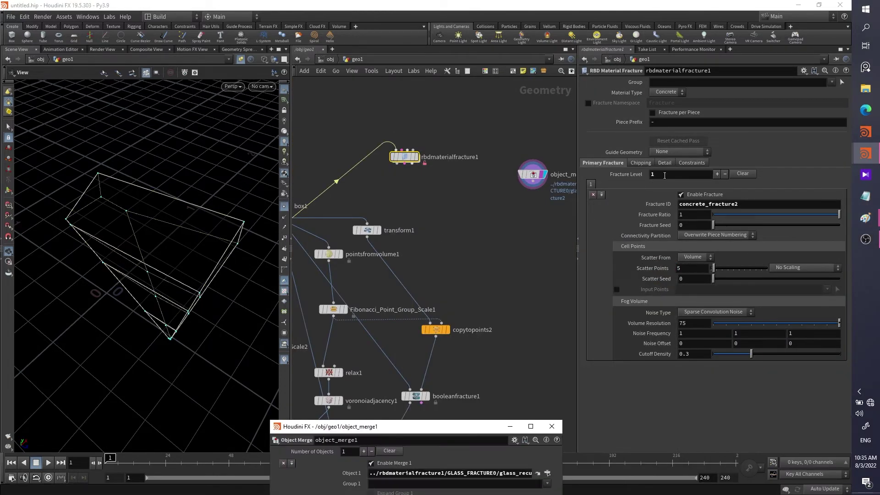
Set rbdmaterialfracture1's Material Type to Wood and display its fractured box without point markers
{"action": "left_click", "coordinate": [682, 151]}
{"action": "left_click", "coordinate": [636, 155]}
{"action": "left_click", "coordinate": [666, 92]}
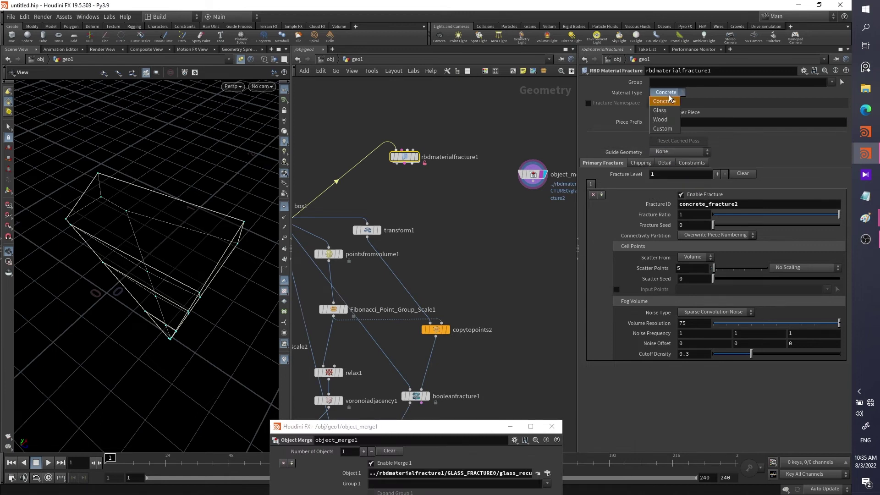
{"action": "left_click", "coordinate": [662, 120]}
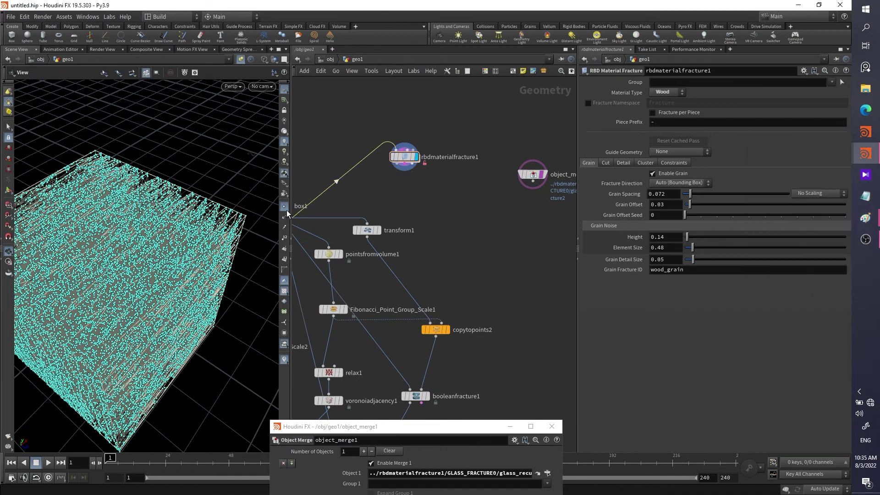
{"action": "left_click_drag", "start_coordinate": [181, 258], "coordinate": [346, 234]}
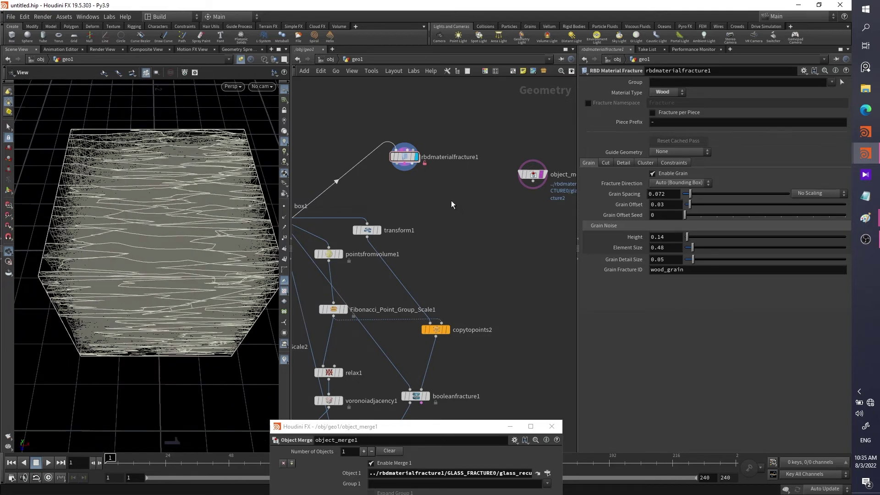
Disable the wood cuts on rbdmaterialfracture1 and inspect the grain fracture with its grain settings open
{"action": "left_click", "coordinate": [623, 163]}
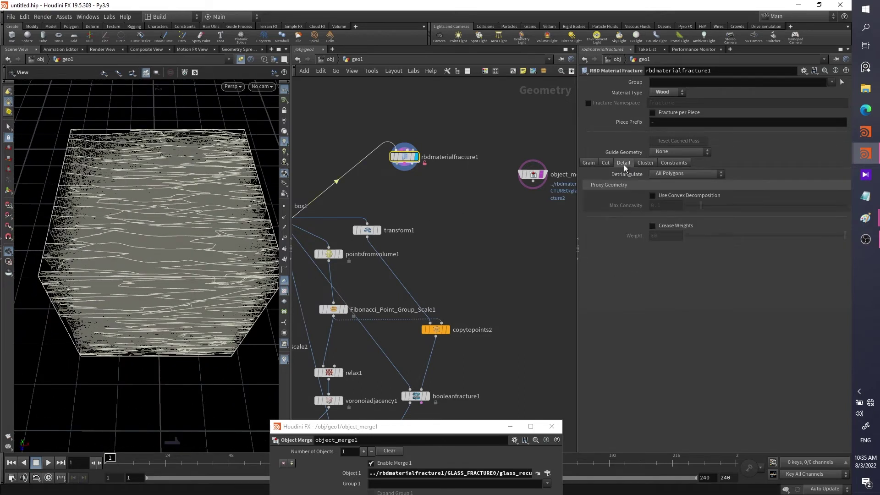
{"action": "left_click", "coordinate": [606, 163]}
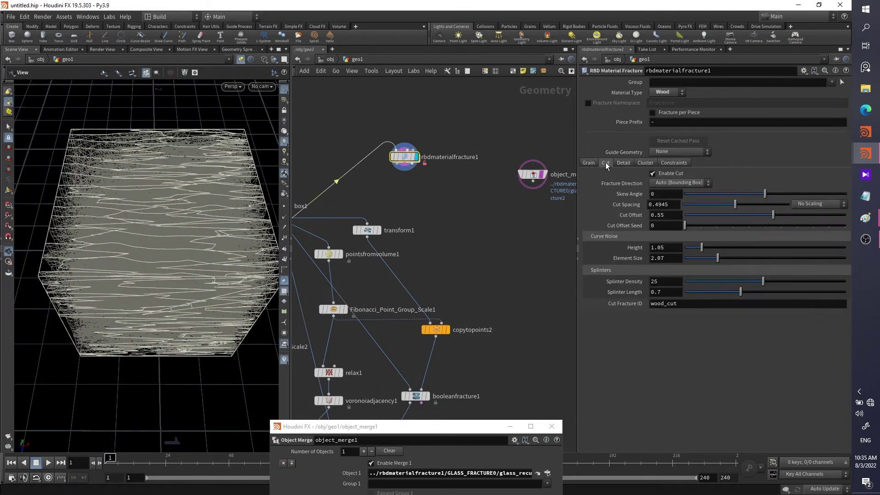
{"action": "left_click", "coordinate": [652, 175]}
{"action": "mouse_move", "coordinate": [220, 269]}
{"action": "left_mouse_down"}
{"action": "mouse_move", "coordinate": [177, 252]}
{"action": "mouse_move", "coordinate": [151, 293]}
{"action": "mouse_move", "coordinate": [71, 303]}
{"action": "mouse_move", "coordinate": [92, 284]}
{"action": "mouse_move", "coordinate": [152, 280]}
{"action": "mouse_move", "coordinate": [180, 212]}
{"action": "left_mouse_up"}
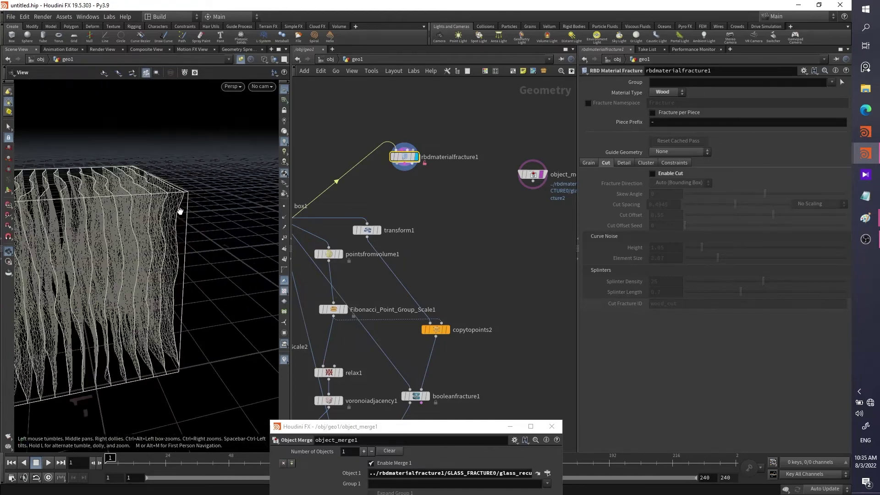
{"action": "left_click", "coordinate": [589, 162]}
{"action": "left_click_drag", "start_coordinate": [179, 276], "coordinate": [211, 279]}
Add an Exploded View node, connect it to rbdmaterialfracture1's geometry output and display it
{"action": "key", "text": "Tab"}
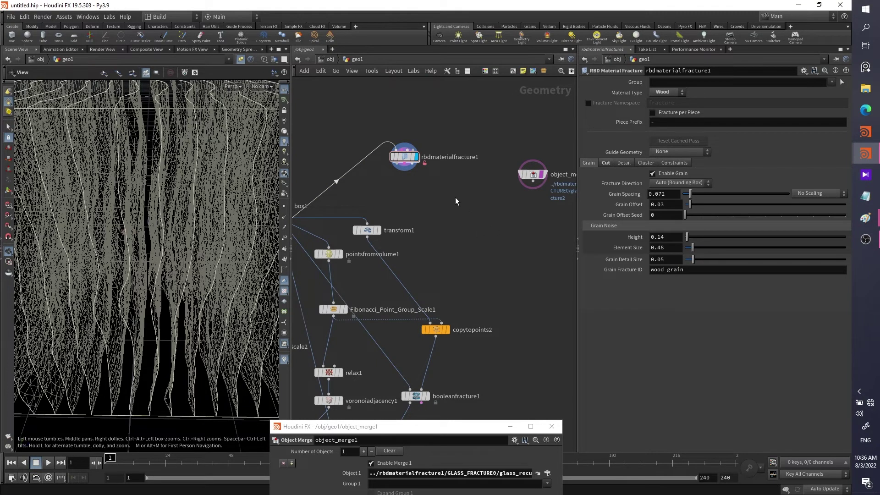
{"action": "key", "text": "Tab"}
{"action": "type", "text": "explo"}
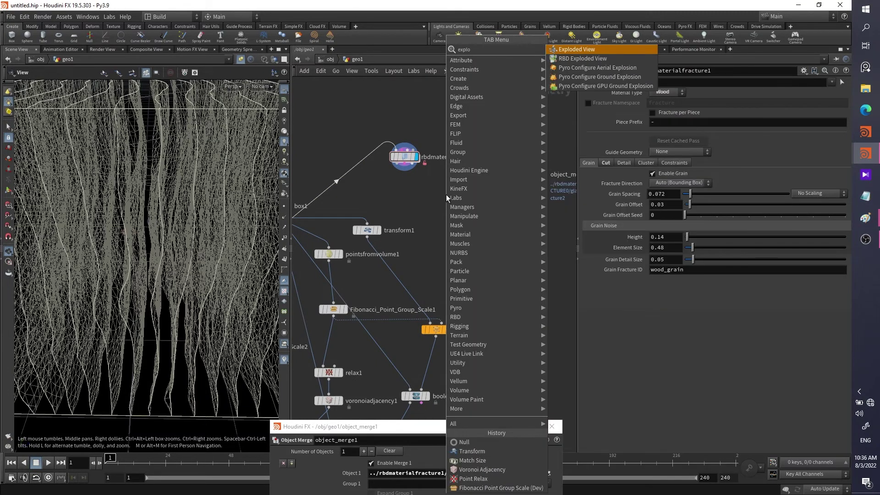
{"action": "key", "text": "Return"}
{"action": "left_click", "coordinate": [447, 195]}
{"action": "left_click_drag", "start_coordinate": [447, 189], "coordinate": [401, 168]}
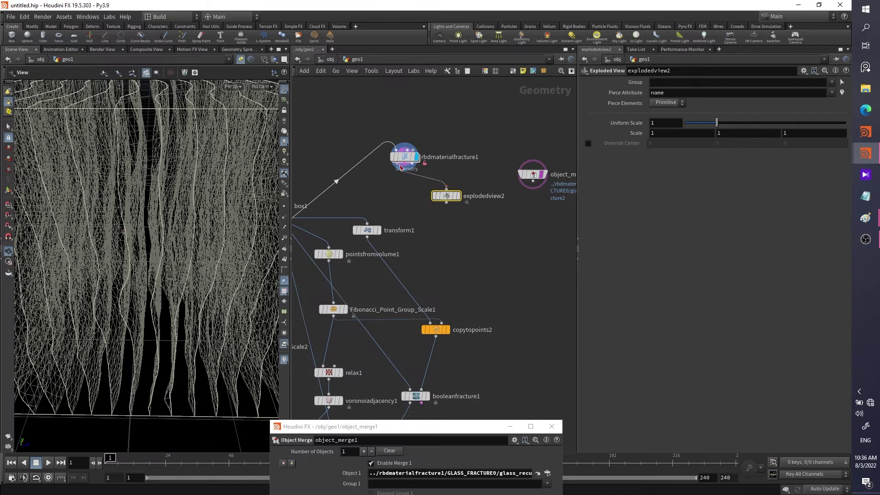
{"action": "left_click", "coordinate": [457, 196]}
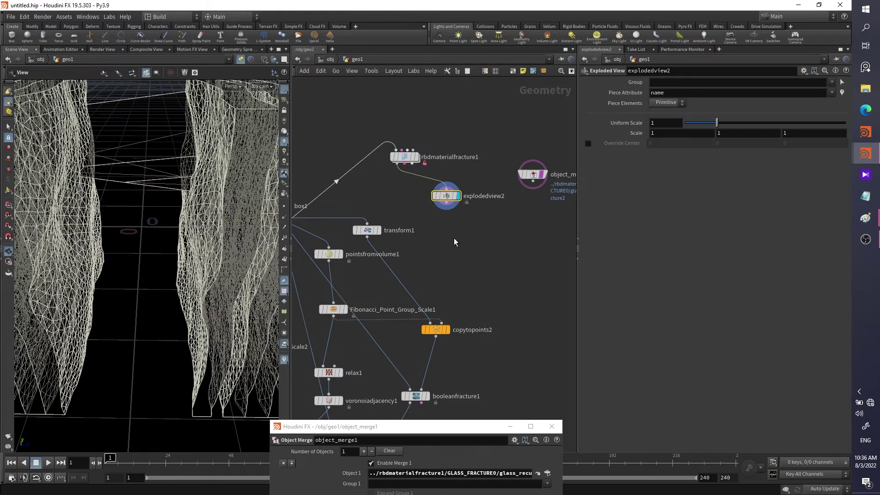
Frame the exploded wood pieces and set the Exploded View's Uniform Scale to 1.4
{"action": "key", "text": "h"}
{"action": "key", "text": "f"}
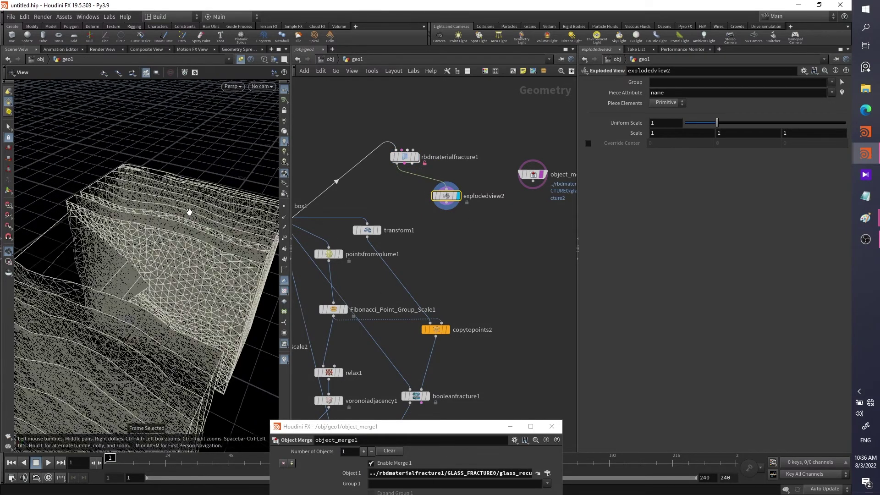
{"action": "left_click_drag", "start_coordinate": [192, 284], "coordinate": [122, 282]}
{"action": "mouse_move", "coordinate": [718, 123]}
{"action": "left_mouse_down"}
{"action": "mouse_move", "coordinate": [776, 117]}
{"action": "mouse_move", "coordinate": [761, 128]}
{"action": "mouse_move", "coordinate": [730, 123]}
{"action": "left_mouse_up"}
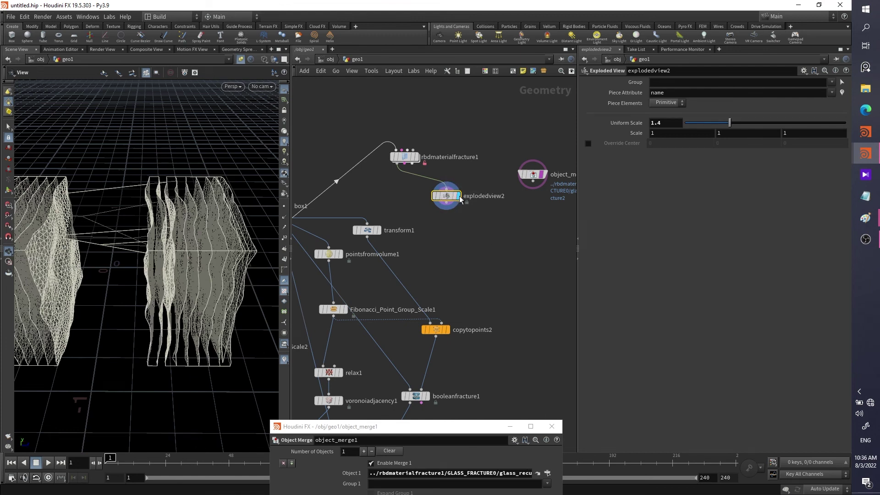
Delete the Exploded View node below rbdmaterialfracture1 and display object_merge1
{"action": "key", "text": "Delete"}
{"action": "left_click", "coordinate": [543, 175]}
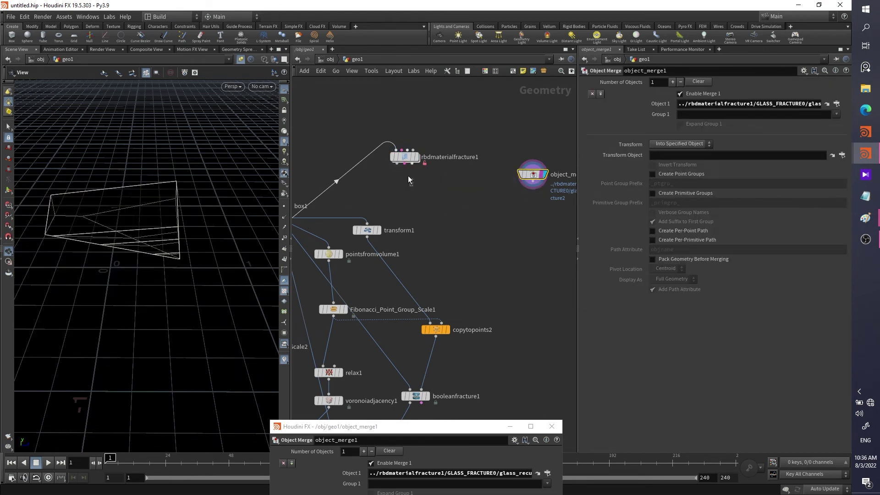
Display rbdmaterialfracture1 and enable its wood cuts in the cut settings
{"action": "left_click", "coordinate": [416, 157]}
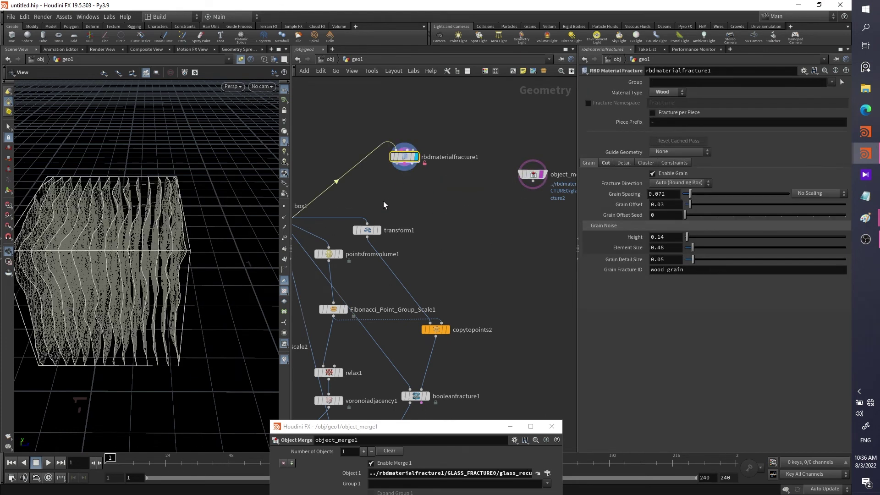
{"action": "left_click", "coordinate": [606, 163]}
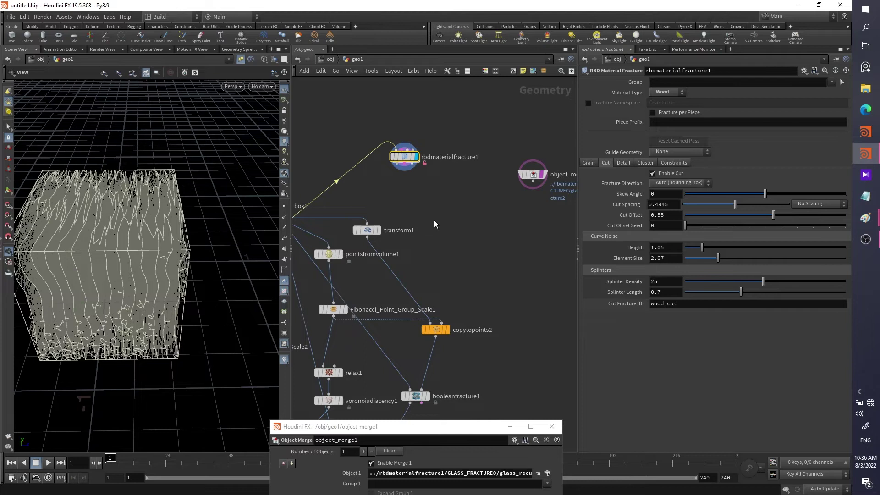
Add an Exploded View node, connect it to rbdmaterialfracture1, display it and set its Uniform Scale to 2.6
{"action": "key", "text": "Tab"}
{"action": "key", "text": "Return"}
{"action": "left_click", "coordinate": [433, 220]}
{"action": "left_click_drag", "start_coordinate": [435, 212], "coordinate": [407, 177]}
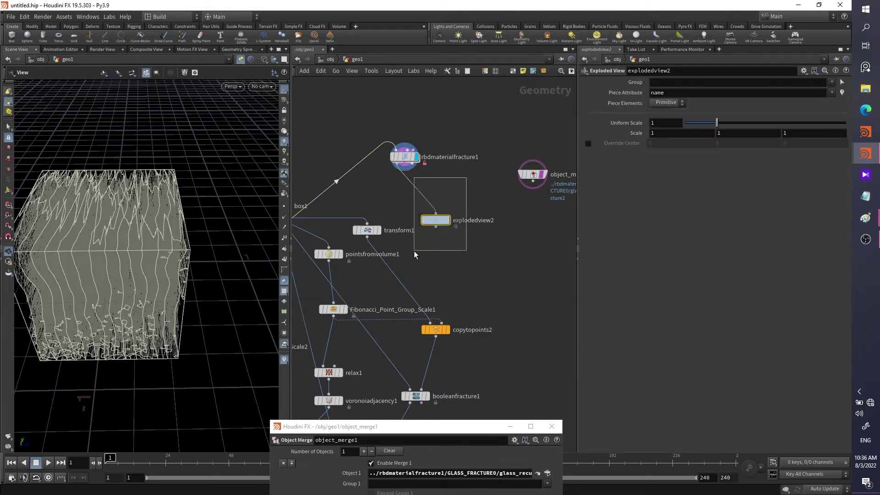
{"action": "left_click", "coordinate": [448, 220]}
{"action": "left_click_drag", "start_coordinate": [718, 122], "coordinate": [768, 122]}
{"action": "left_click_drag", "start_coordinate": [232, 220], "coordinate": [216, 249]}
{"action": "left_click_drag", "start_coordinate": [202, 299], "coordinate": [185, 216]}
{"action": "left_click_drag", "start_coordinate": [186, 248], "coordinate": [105, 295]}
Display object_merge1 and go inside rbdmaterialfracture1's WOOD_FRACTURE0 node
{"action": "mouse_move", "coordinate": [408, 159]}
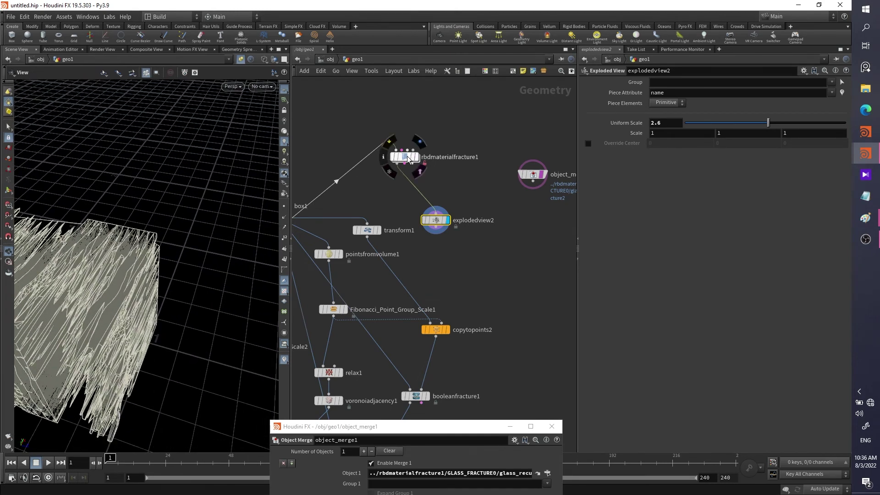
{"action": "left_click", "coordinate": [536, 174]}
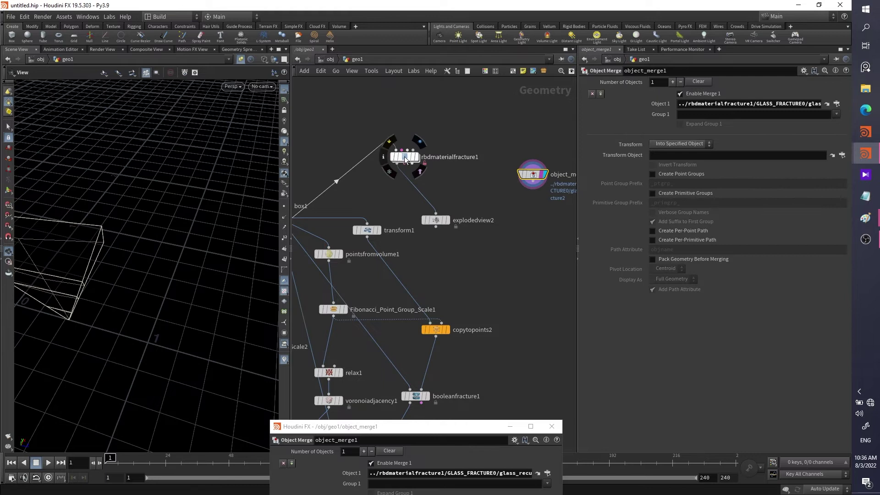
{"action": "double_click", "coordinate": [405, 159]}
{"action": "scroll", "coordinate": [491, 234], "scroll_direction": "down", "scroll_amount": 5}
{"action": "scroll", "coordinate": [403, 220], "scroll_direction": "up", "scroll_amount": 5}
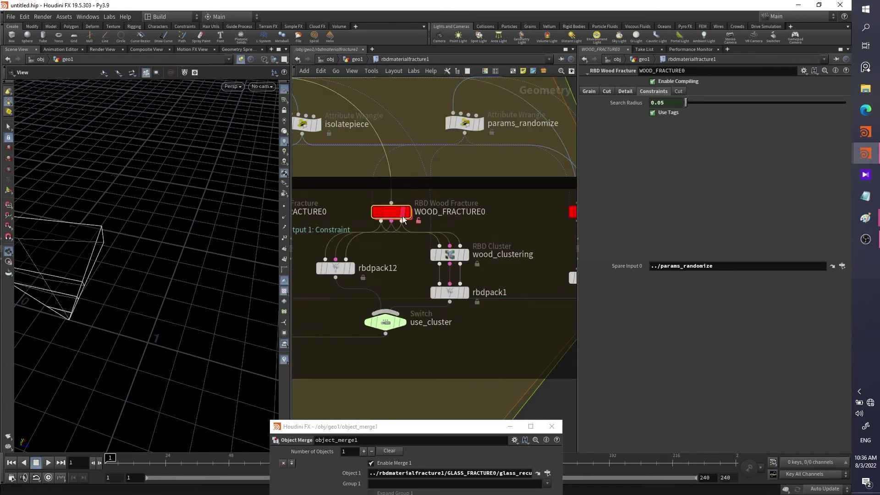
{"action": "double_click", "coordinate": [403, 219]}
Find the splinter_jitter wrangle between the CUTS and SPLINTERS nulls and open its VEX code
{"action": "left_click_drag", "start_coordinate": [483, 137], "coordinate": [339, 419]}
{"action": "left_click", "coordinate": [407, 249]}
{"action": "left_click", "coordinate": [682, 156]}
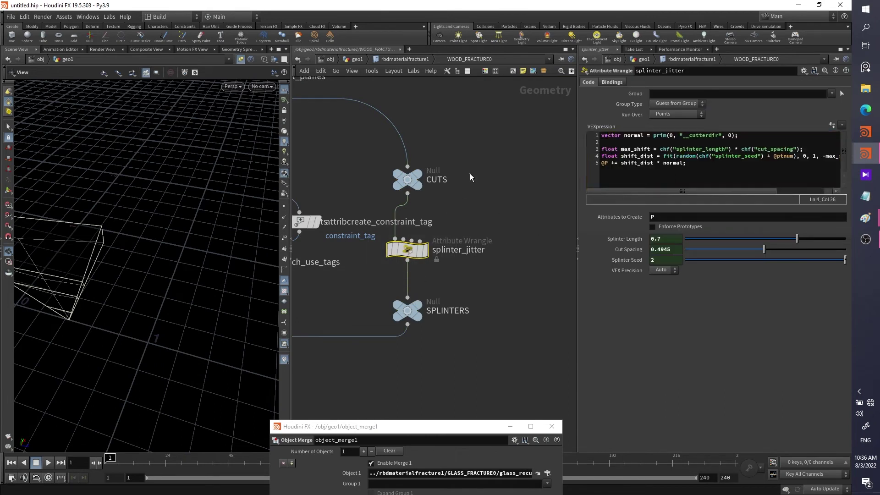
Set object_merge1's Object 1 to the CUTS null inside WOOD_FRACTURE0 and inspect the framed cut surfaces
{"action": "left_click_drag", "start_coordinate": [384, 428], "coordinate": [649, 201]}
{"action": "left_click_drag", "start_coordinate": [407, 179], "coordinate": [574, 283]}
{"action": "left_click_drag", "start_coordinate": [649, 242], "coordinate": [649, 242]}
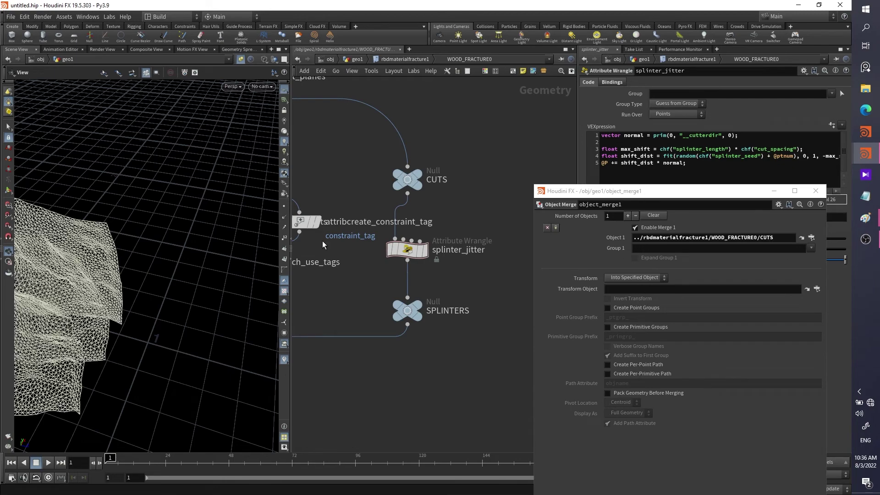
{"action": "key", "text": "f"}
{"action": "left_click_drag", "start_coordinate": [101, 264], "coordinate": [174, 209]}
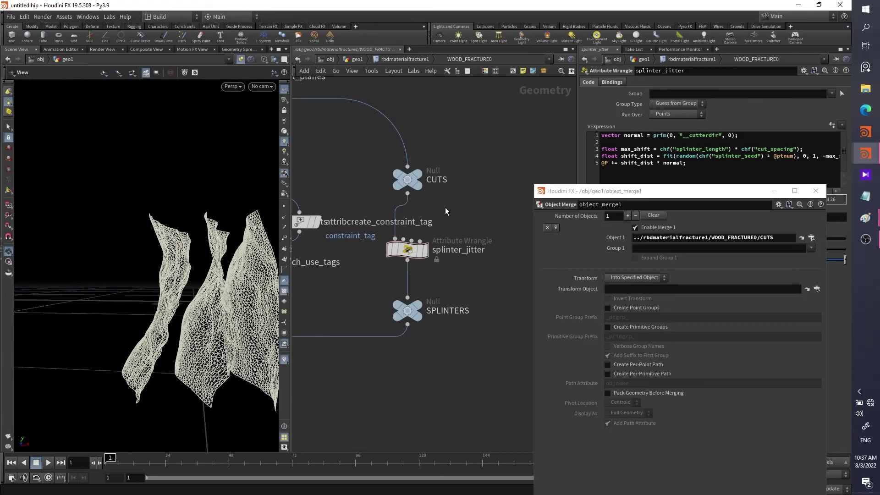
Set object_merge1's Object 1 to the SPLINTERS null, inspect the framed splinters and move its parameter window off the code
{"action": "left_click_drag", "start_coordinate": [413, 320], "coordinate": [672, 243]}
{"action": "key", "text": "f"}
{"action": "left_click_drag", "start_coordinate": [155, 295], "coordinate": [183, 233]}
{"action": "left_click_drag", "start_coordinate": [619, 192], "coordinate": [346, 385]}
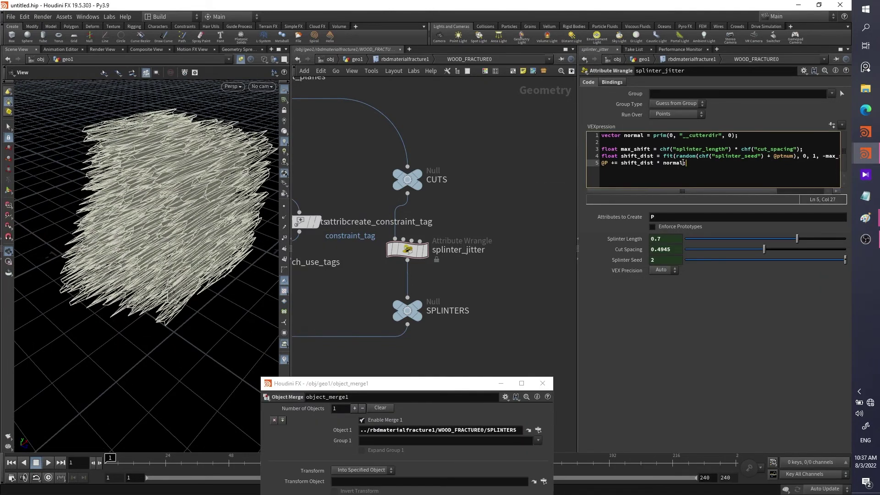
Examine how splinter_jitter's code offsets @P along the normal, comparing it with the splinters in the viewport
{"action": "left_click", "coordinate": [602, 164]}
{"action": "left_click_drag", "start_coordinate": [186, 212], "coordinate": [165, 206]}
{"action": "left_click", "coordinate": [603, 164]}
{"action": "type", "text": "@"}
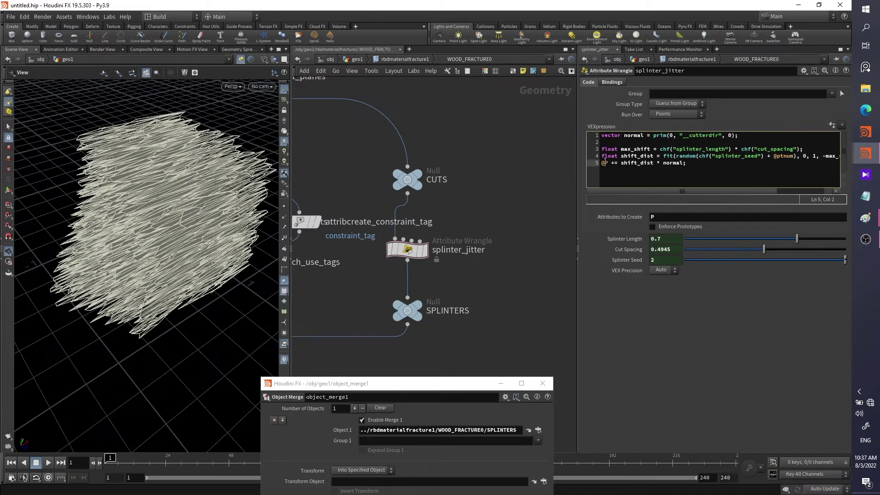
{"action": "double_click", "coordinate": [677, 162]}
{"action": "left_click", "coordinate": [663, 164]}
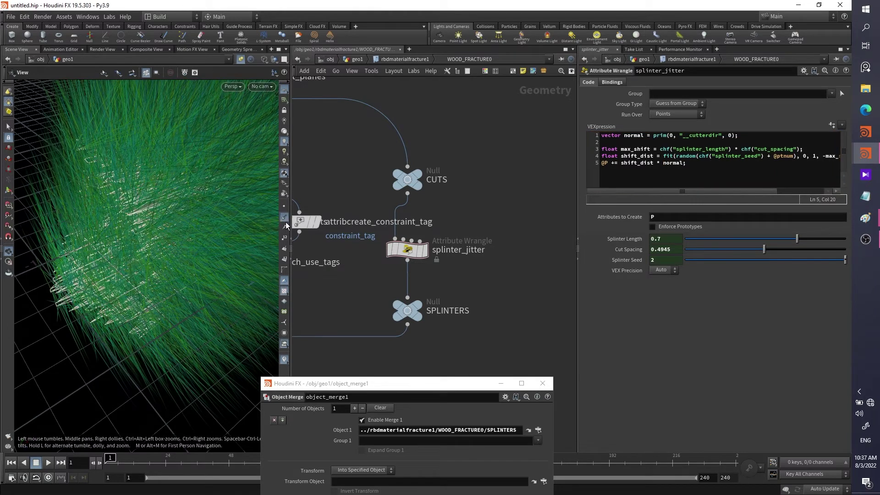
{"action": "key", "text": "Tab"}
{"action": "type", "text": "w"}
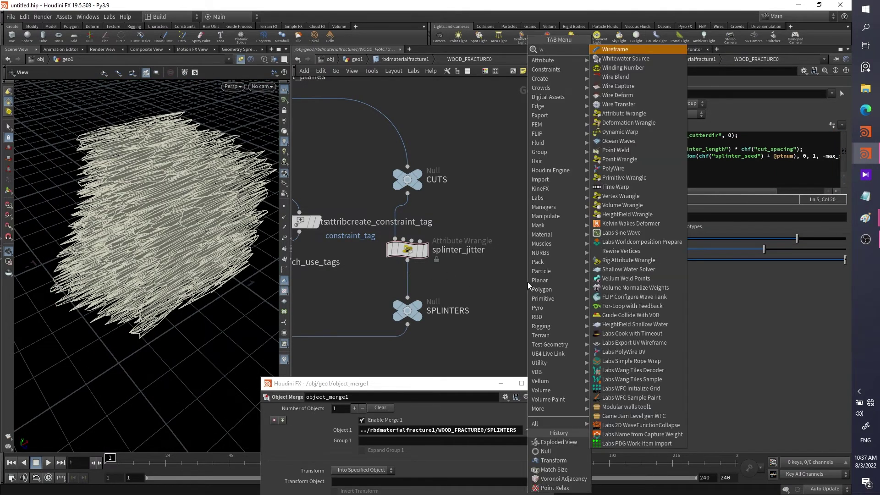
{"action": "key", "text": "Escape"}
{"action": "key", "text": "Tab"}
{"action": "type", "text": "w"}
{"action": "key", "text": "Return"}
Add the line "v@N = normal;" at the end of splinter_jitter's VEX code and apply it
{"action": "left_click", "coordinate": [706, 168]}
{"action": "key", "text": "Return"}
{"action": "type", "text": "v"}
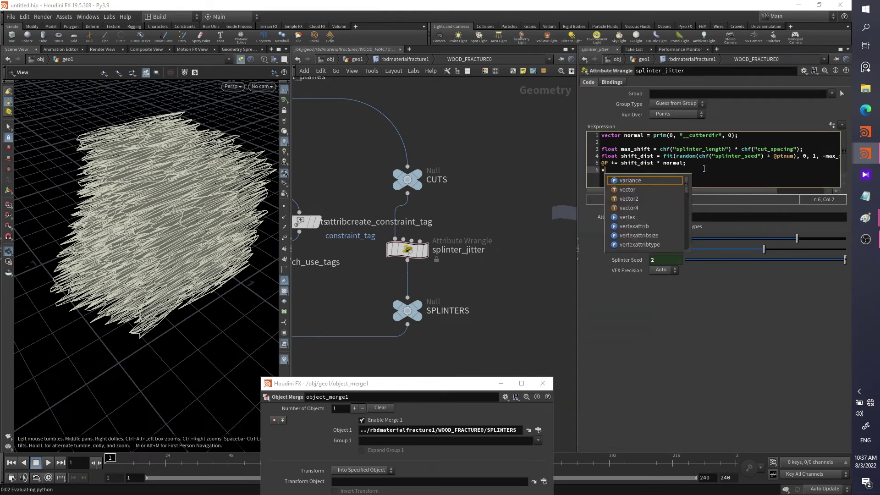
{"action": "type", "text": "@N = normal;"}
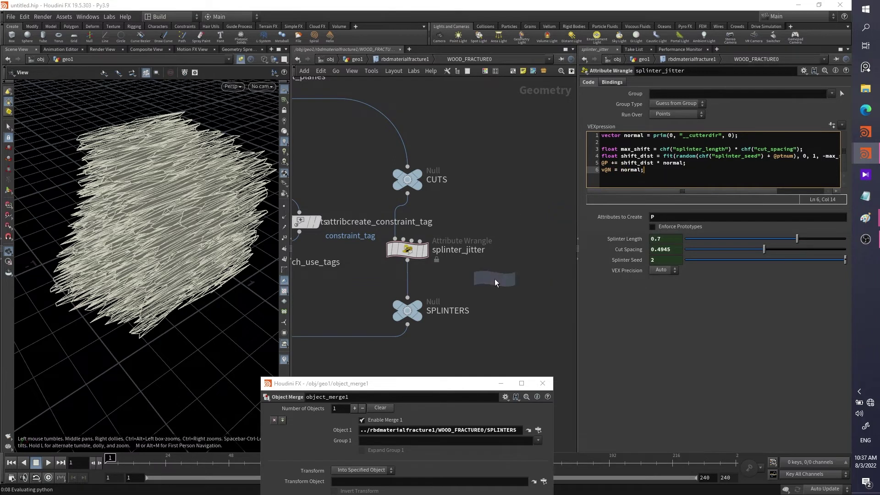
{"action": "left_click", "coordinate": [491, 280]}
{"action": "left_click", "coordinate": [403, 247]}
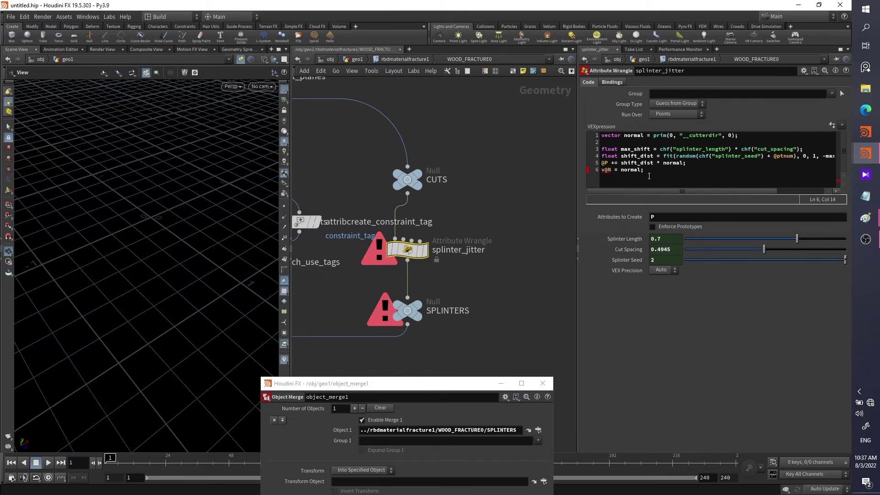
Clear line 6 of splinter_jitter's VEX code, enter "v@N = normal;" again and apply it
{"action": "left_click_drag", "start_coordinate": [643, 170], "coordinate": [601, 171]}
{"action": "key", "text": "BackSpace"}
{"action": "left_click", "coordinate": [612, 178]}
{"action": "type", "text": "v@N = "}
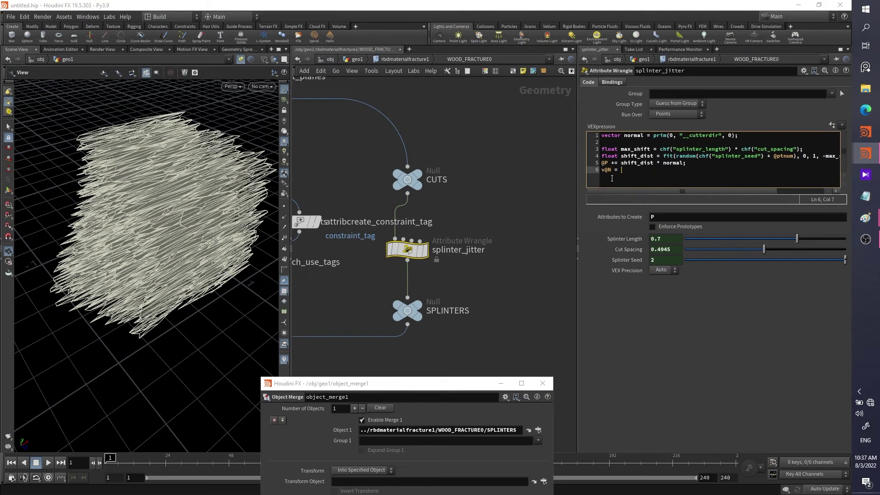
{"action": "type", "text": "normal;"}
{"action": "left_click", "coordinate": [472, 211]}
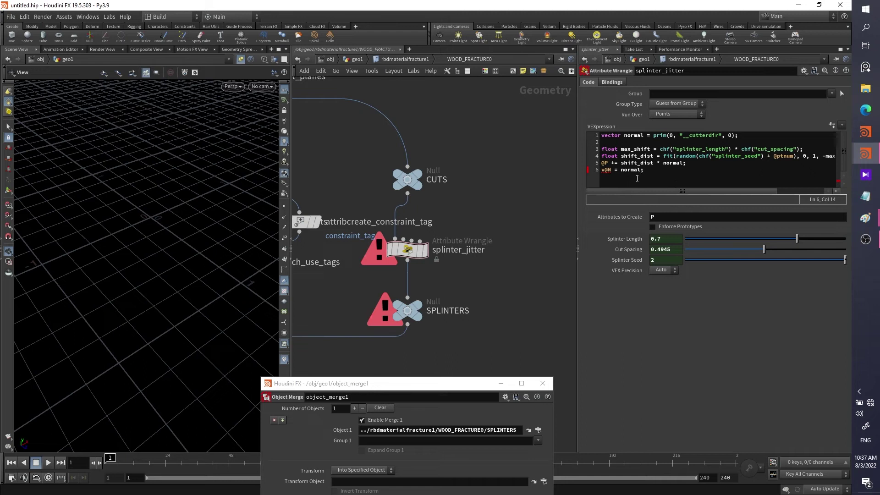
Delete the "v@N = normal;" line from splinter_jitter's VEX code
{"action": "left_click_drag", "start_coordinate": [648, 172], "coordinate": [604, 170]}
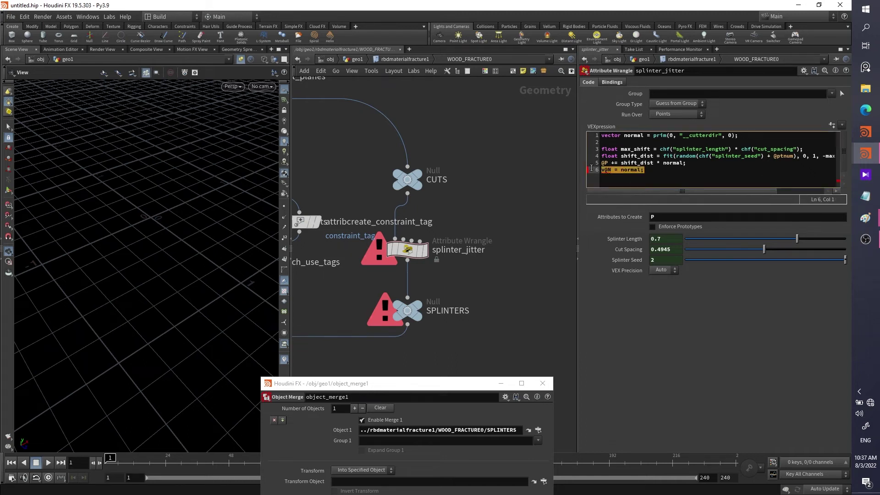
{"action": "key", "text": "BackSpace"}
{"action": "left_click", "coordinate": [513, 273]}
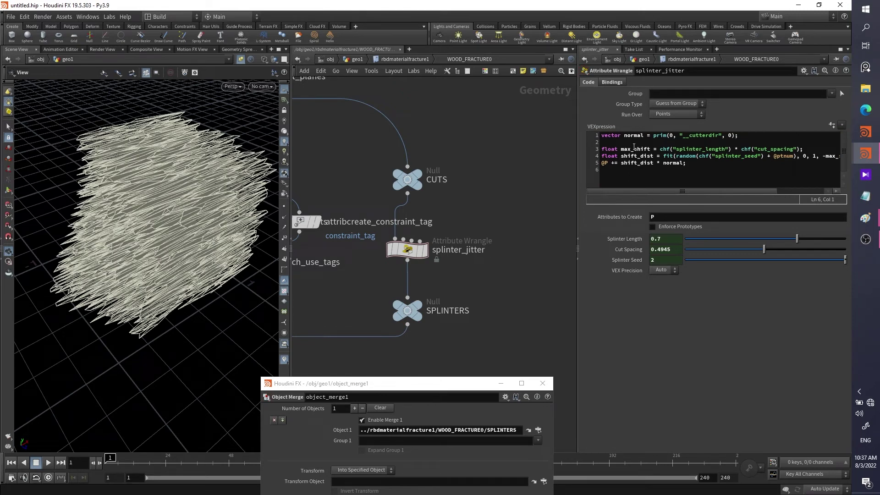
Examine the __cutterdir attribute and shift_dist line in the code, and orbit the splinters to see their shift direction
{"action": "left_click_drag", "start_coordinate": [642, 133], "coordinate": [722, 135]}
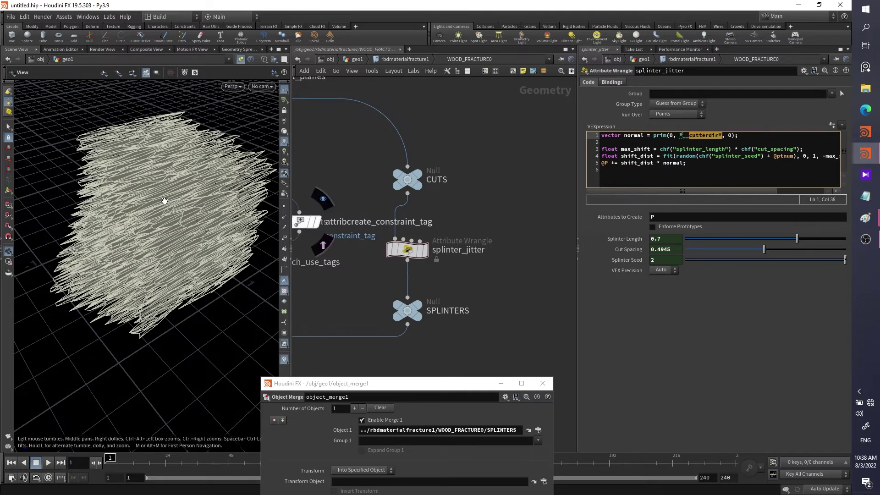
{"action": "left_click_drag", "start_coordinate": [167, 200], "coordinate": [30, 219]}
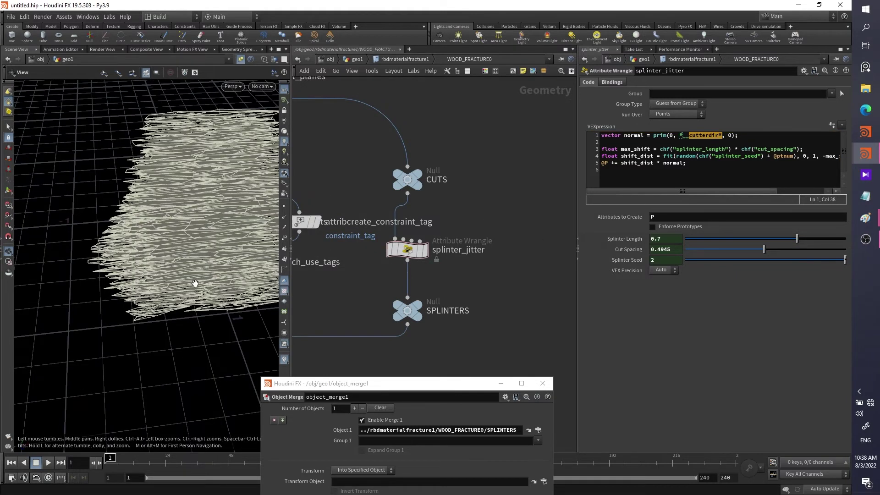
{"action": "left_click_drag", "start_coordinate": [196, 284], "coordinate": [110, 283]}
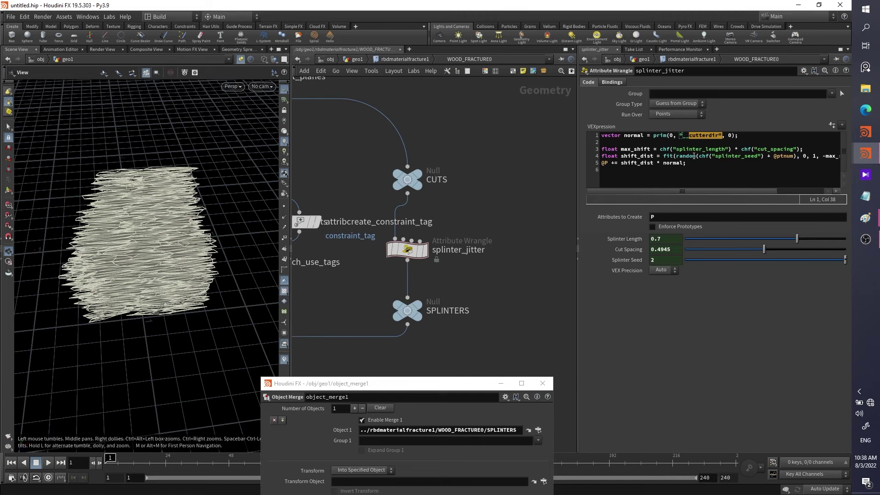
{"action": "left_click", "coordinate": [630, 164]}
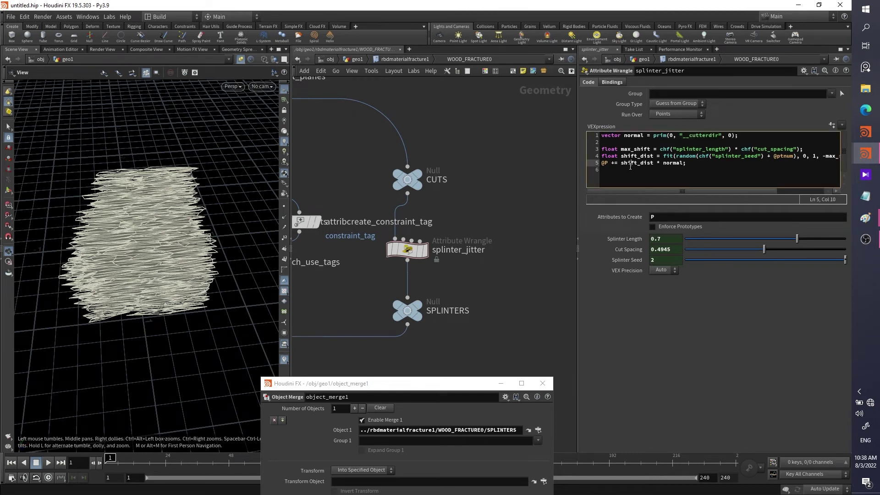
{"action": "left_click", "coordinate": [669, 163]}
Open splinter_jitter's VEX code in the large external editor and examine the -max_shift to max_shift range of shift_dist
{"action": "key", "text": "alt+e"}
{"action": "left_click_drag", "start_coordinate": [574, 157], "coordinate": [168, 159]}
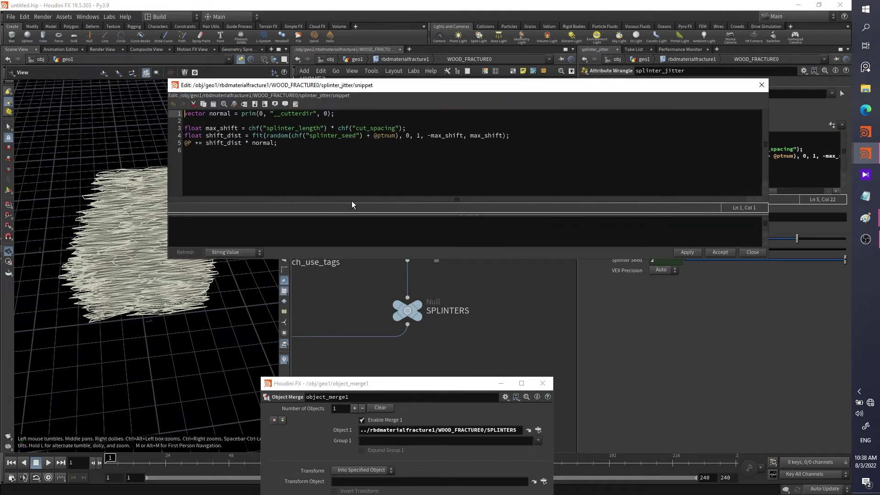
{"action": "left_click_drag", "start_coordinate": [362, 88], "coordinate": [393, 267]}
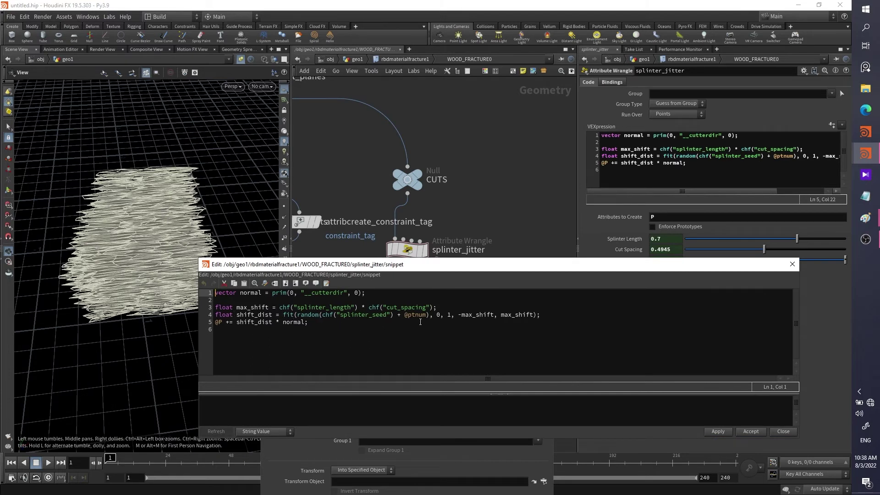
{"action": "left_click_drag", "start_coordinate": [461, 316], "coordinate": [483, 323]}
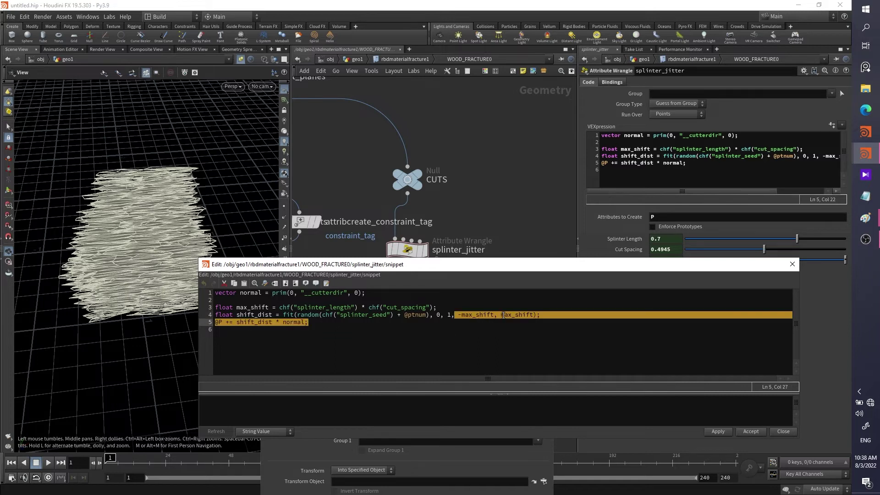
{"action": "left_click", "coordinate": [502, 315]}
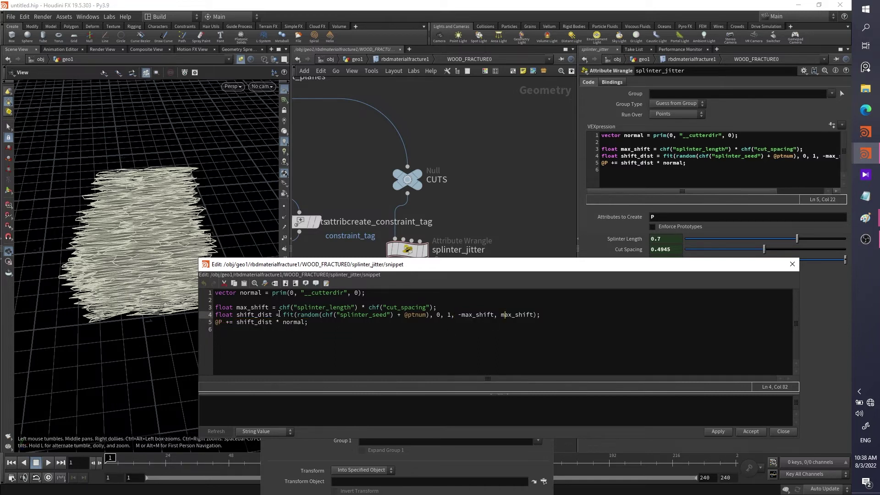
{"action": "left_click_drag", "start_coordinate": [413, 264], "coordinate": [449, 347]}
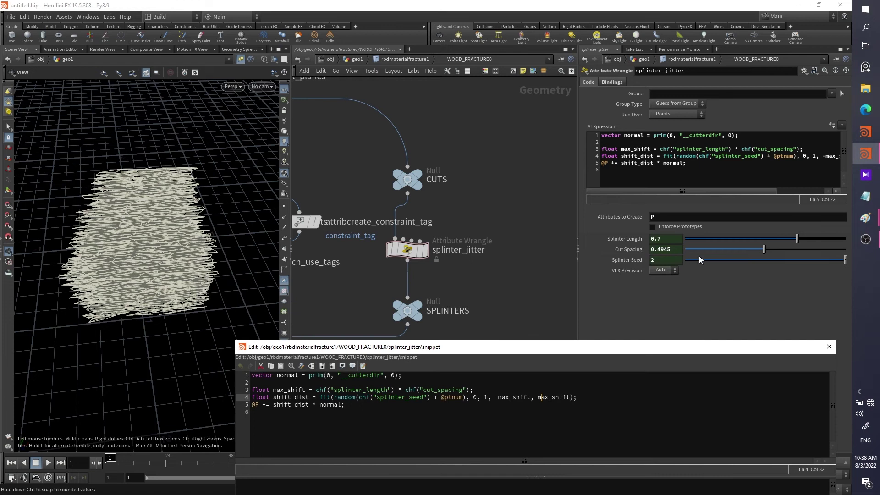
Try a different Splinter Length on splinter_jitter and undo it
{"action": "left_click", "coordinate": [785, 239]}
{"action": "key", "text": "ctrl+z"}
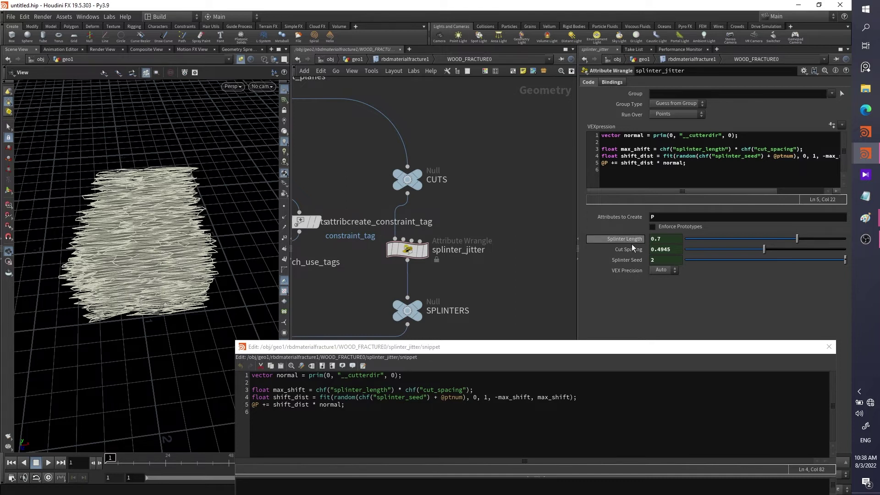
Move the code editor clear of the network and parameters, and set splinter_jitter's Splinter Length to 0.169
{"action": "left_click_drag", "start_coordinate": [538, 348], "coordinate": [619, 162]}
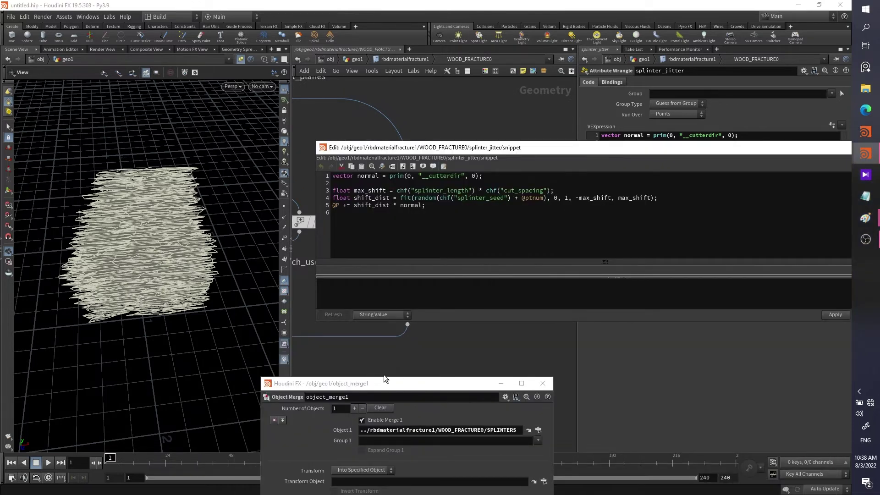
{"action": "left_click_drag", "start_coordinate": [442, 155], "coordinate": [583, 155]}
{"action": "left_click_drag", "start_coordinate": [407, 249], "coordinate": [406, 237]}
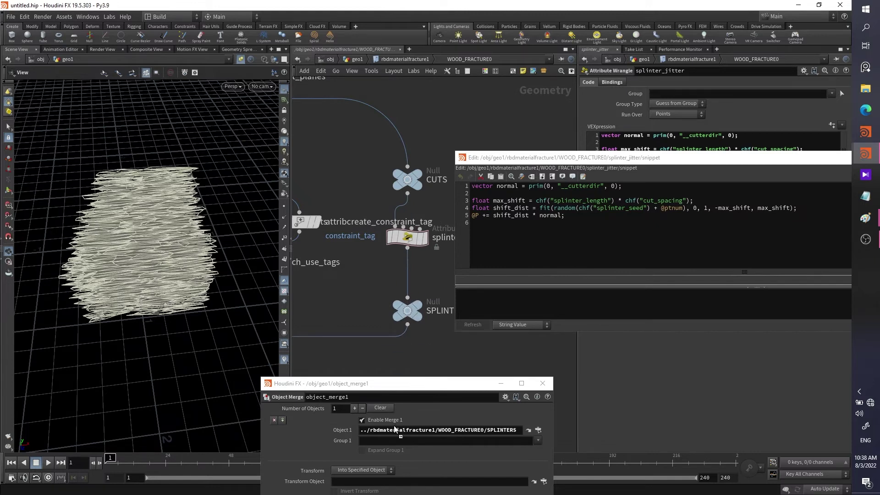
{"action": "left_click_drag", "start_coordinate": [637, 157], "coordinate": [353, 376]}
{"action": "left_click_drag", "start_coordinate": [758, 238], "coordinate": [713, 239]}
Examine the max_shift line with cut_spacing and the final @P line in splinter_jitter's VEX code
{"action": "left_click_drag", "start_coordinate": [341, 421], "coordinate": [358, 421]}
{"action": "left_click", "coordinate": [361, 421]}
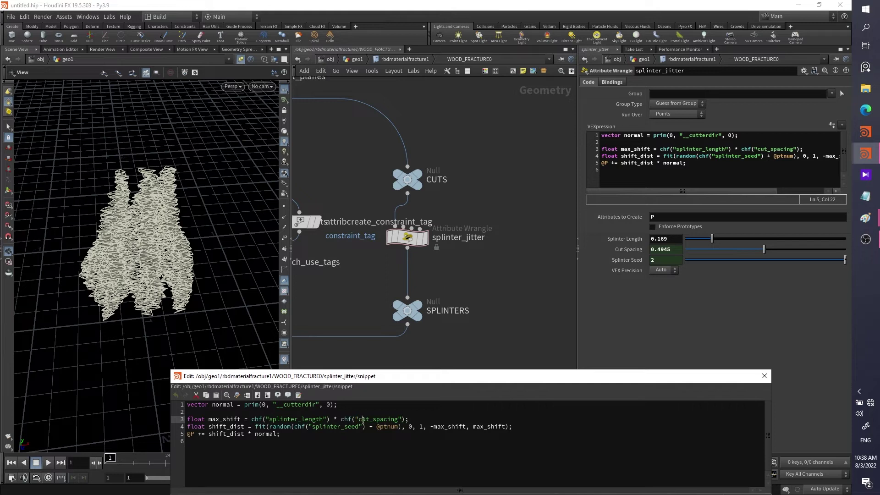
{"action": "left_click_drag", "start_coordinate": [531, 381], "coordinate": [558, 289]}
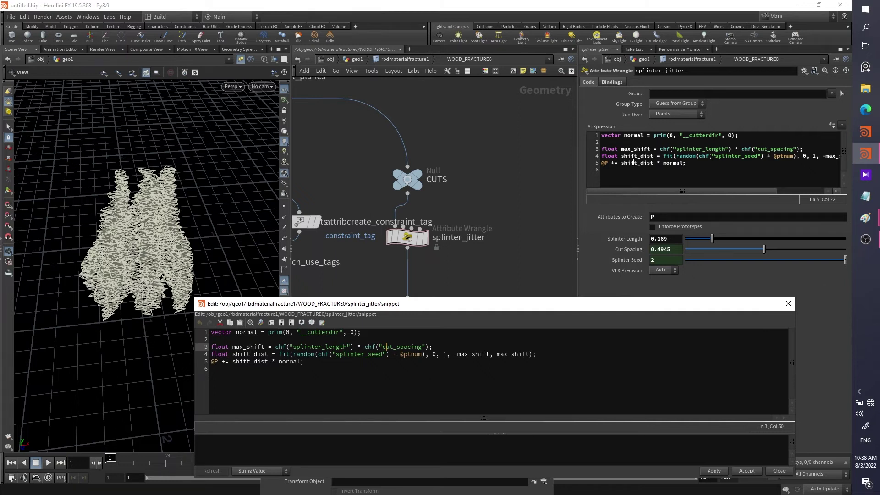
{"action": "left_click", "coordinate": [702, 163]}
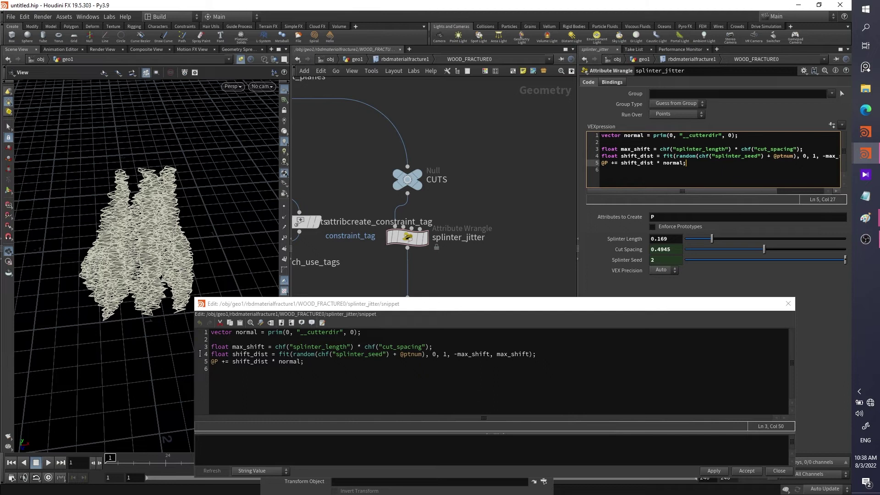
Examine the random splinter_seed expression in splinter_jitter's shift_dist line and close the large code editor
{"action": "left_click", "coordinate": [337, 364]}
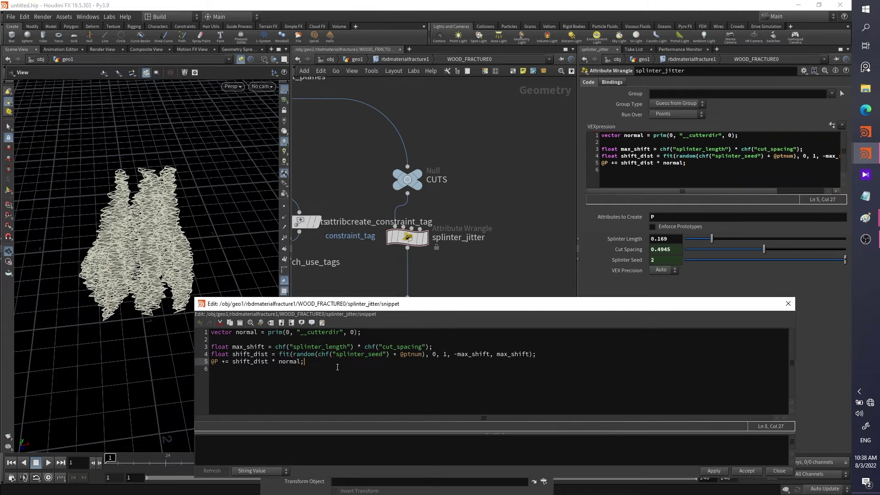
{"action": "left_click_drag", "start_coordinate": [295, 354], "coordinate": [345, 357]}
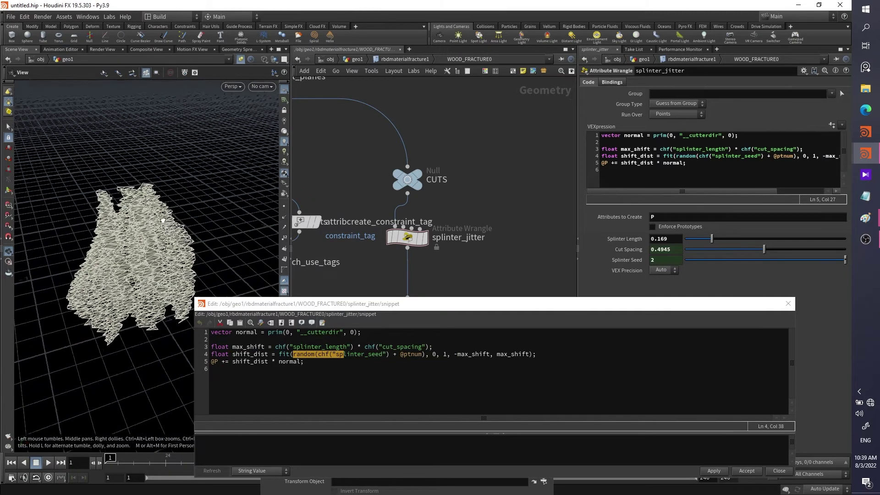
{"action": "left_click", "coordinate": [787, 304]}
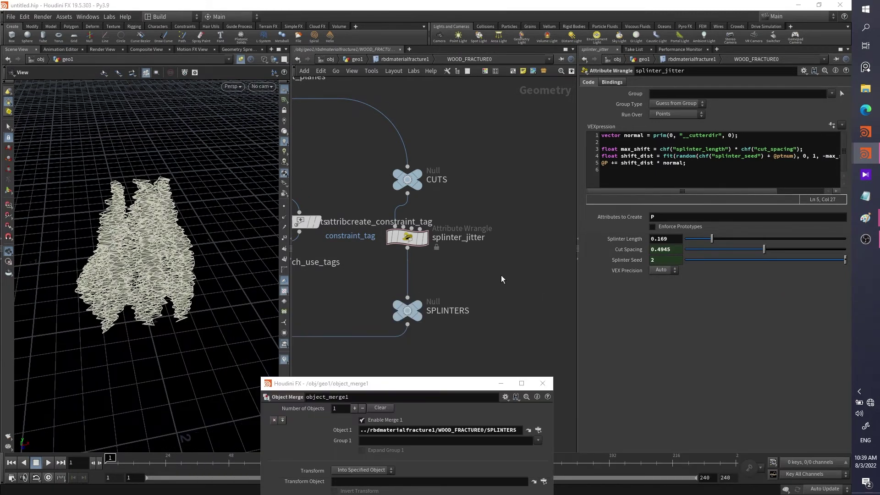
Add a Fibonacci Point Group Scale (Dev) node beside CUTS and splinter_jitter in the WOOD_FRACTURE0 network
{"action": "key", "text": "Tab"}
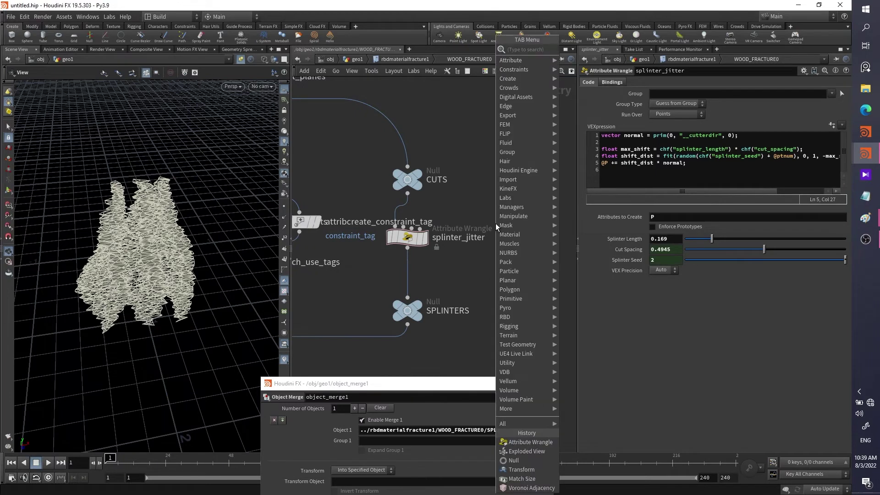
{"action": "type", "text": "fibo"}
{"action": "key", "text": "Down"}
{"action": "key", "text": "Down"}
{"action": "key", "text": "Down"}
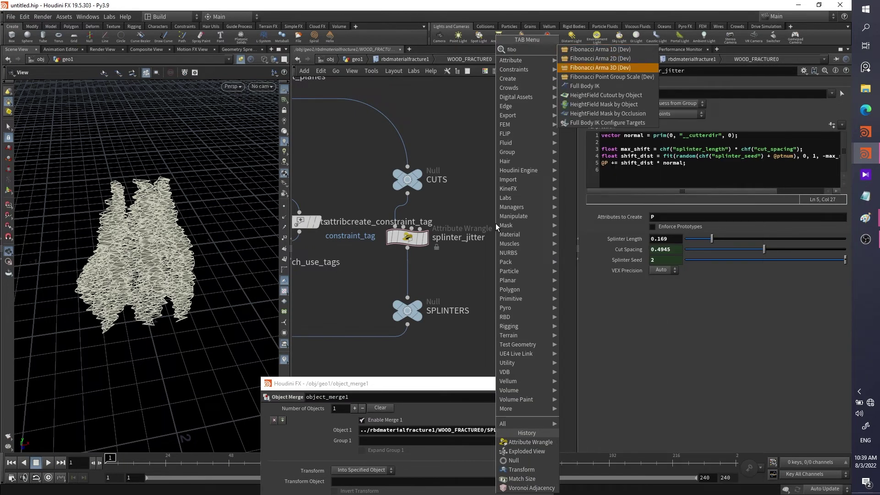
{"action": "key", "text": "Return"}
{"action": "left_click", "coordinate": [521, 192]}
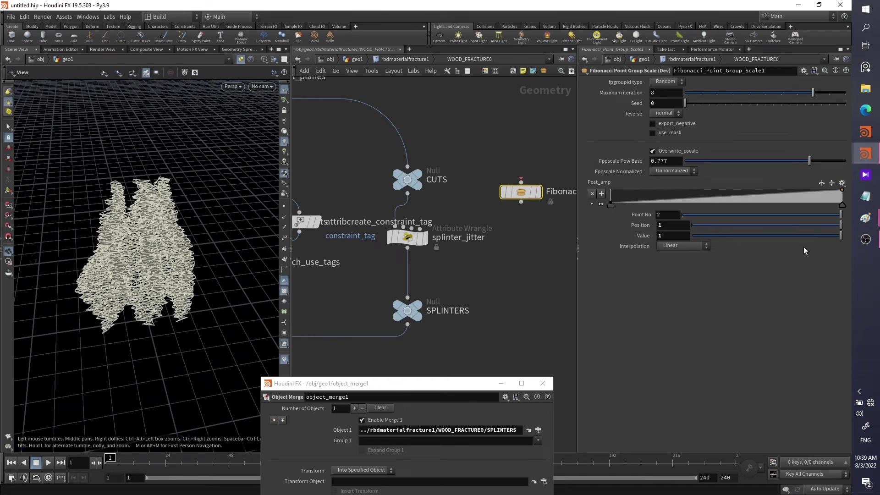
Switch to the Paint sketch, draw over its number column, lowest row and pscale arrow, and return to Houdini
{"action": "mouse_move", "coordinate": [866, 218]}
{"action": "left_click", "coordinate": [800, 183]}
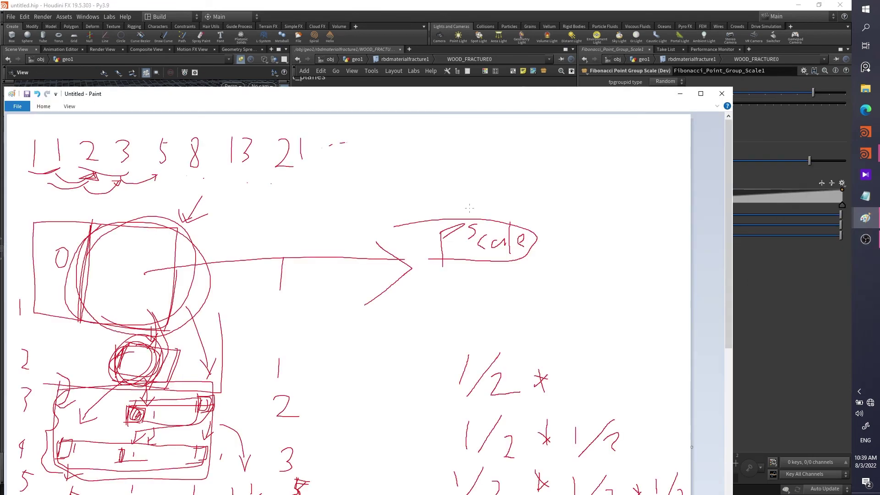
{"action": "scroll", "coordinate": [354, 279], "scroll_direction": "down", "scroll_amount": 5}
{"action": "scroll", "coordinate": [355, 279], "scroll_direction": "down", "scroll_amount": 2, "text": "ctrl"}
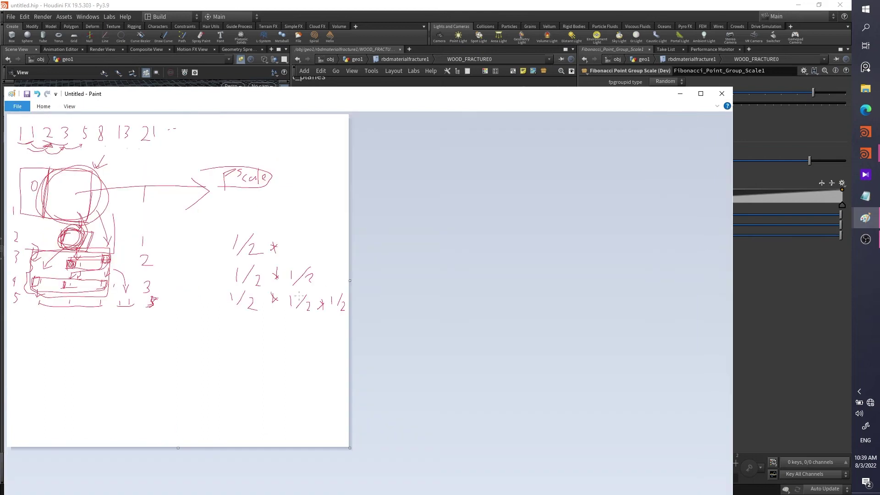
{"action": "mouse_move", "coordinate": [138, 188]}
{"action": "left_mouse_down"}
{"action": "mouse_move", "coordinate": [165, 260]}
{"action": "mouse_move", "coordinate": [123, 294]}
{"action": "mouse_move", "coordinate": [142, 330]}
{"action": "left_mouse_up"}
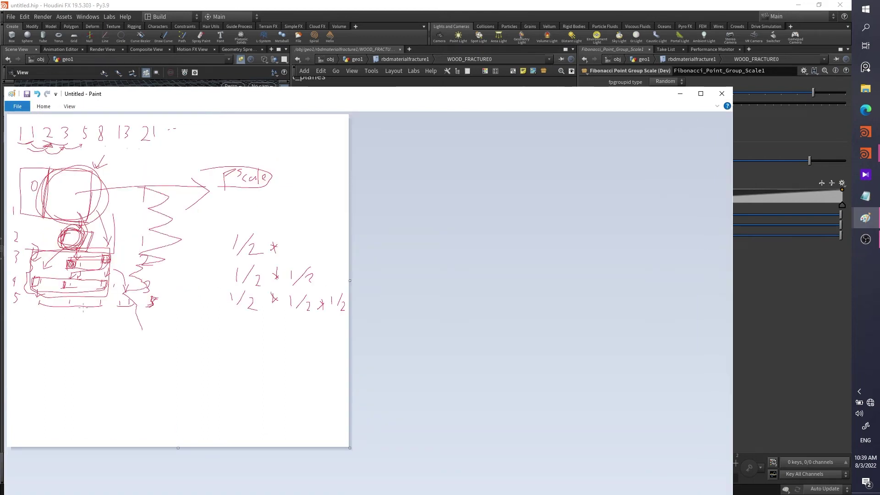
{"action": "left_click_drag", "start_coordinate": [70, 304], "coordinate": [94, 302]}
{"action": "left_click_drag", "start_coordinate": [154, 300], "coordinate": [96, 317]}
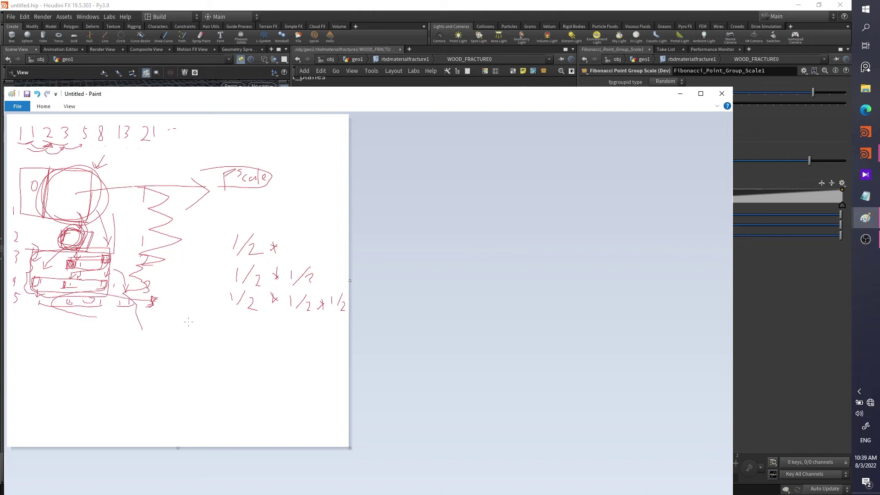
{"action": "left_click_drag", "start_coordinate": [183, 313], "coordinate": [183, 315]}
{"action": "mouse_move", "coordinate": [84, 194]}
{"action": "left_mouse_down"}
{"action": "mouse_move", "coordinate": [133, 178]}
{"action": "mouse_move", "coordinate": [198, 218]}
{"action": "mouse_move", "coordinate": [247, 215]}
{"action": "left_mouse_up"}
{"action": "left_click_drag", "start_coordinate": [205, 255], "coordinate": [186, 280]}
{"action": "left_click", "coordinate": [681, 93]}
Wire CUTS into the Fibonacci Point Group Scale node and check its pscale values in the Geometry Spreadsheet
{"action": "scroll", "coordinate": [461, 246], "scroll_direction": "up", "scroll_amount": 2}
{"action": "left_click_drag", "start_coordinate": [522, 180], "coordinate": [390, 203]}
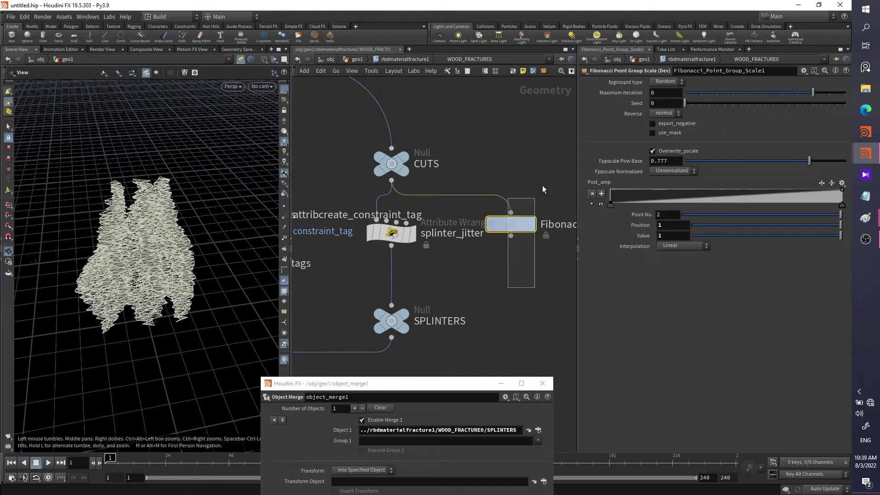
{"action": "left_click", "coordinate": [513, 252]}
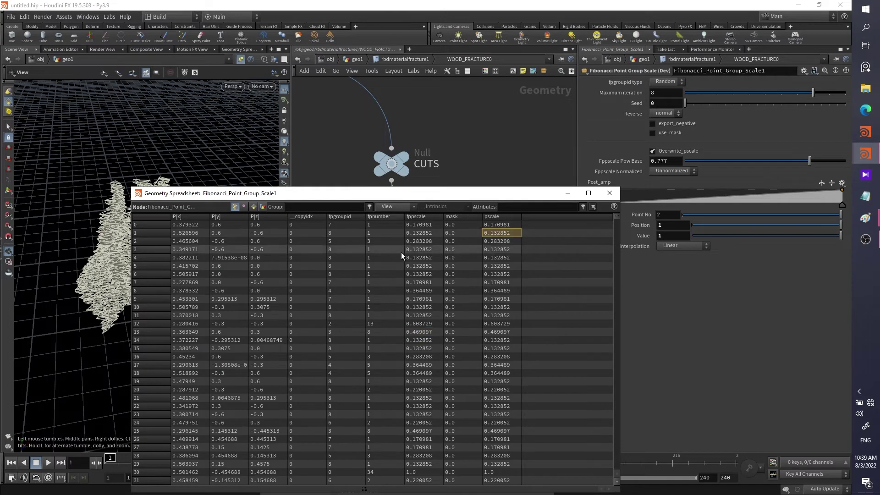
{"action": "left_click", "coordinate": [609, 193]}
Move splinter_jitter down slightly and feed its first input from the Fibonacci Point Group Scale node
{"action": "left_click", "coordinate": [375, 225]}
{"action": "left_click_drag", "start_coordinate": [375, 226], "coordinate": [366, 249]}
{"action": "left_click_drag", "start_coordinate": [512, 236], "coordinate": [368, 244]}
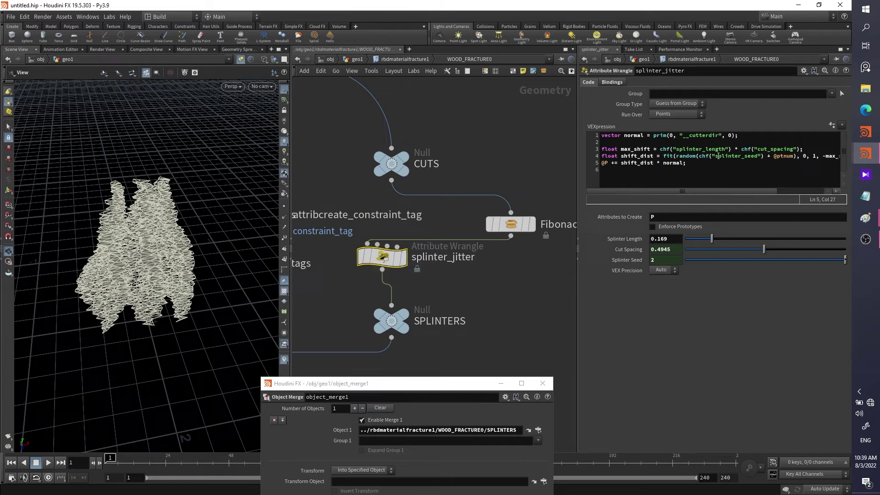
Open splinter_jitter's VEX code in the large editor and add "float pscale = f@psacle;" as line 2
{"action": "left_click", "coordinate": [653, 180]}
{"action": "key", "text": "alt+e"}
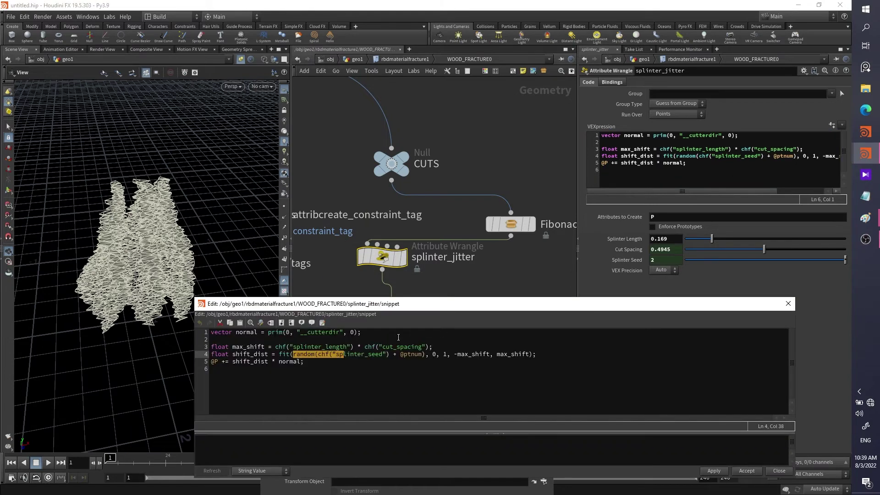
{"action": "left_click", "coordinate": [275, 339]}
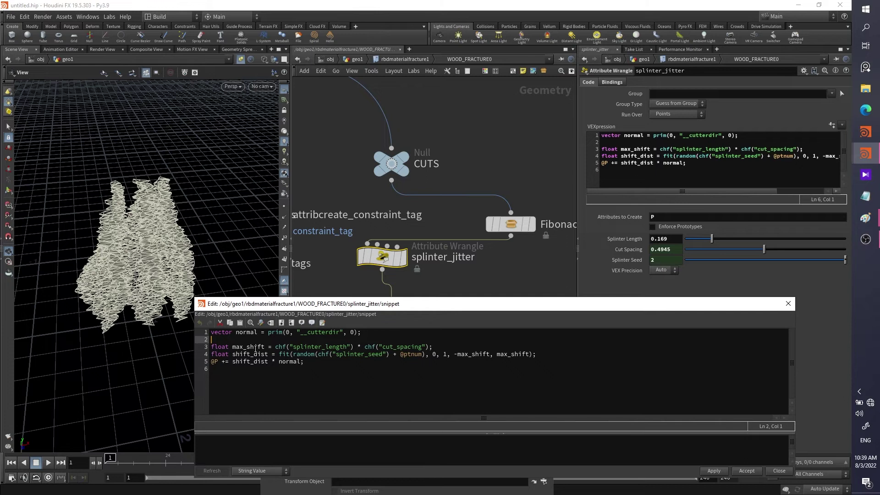
{"action": "key", "text": "Down"}
{"action": "key", "text": "Down"}
{"action": "key", "text": "Down"}
{"action": "key", "text": "End"}
{"action": "left_click", "coordinate": [477, 355]}
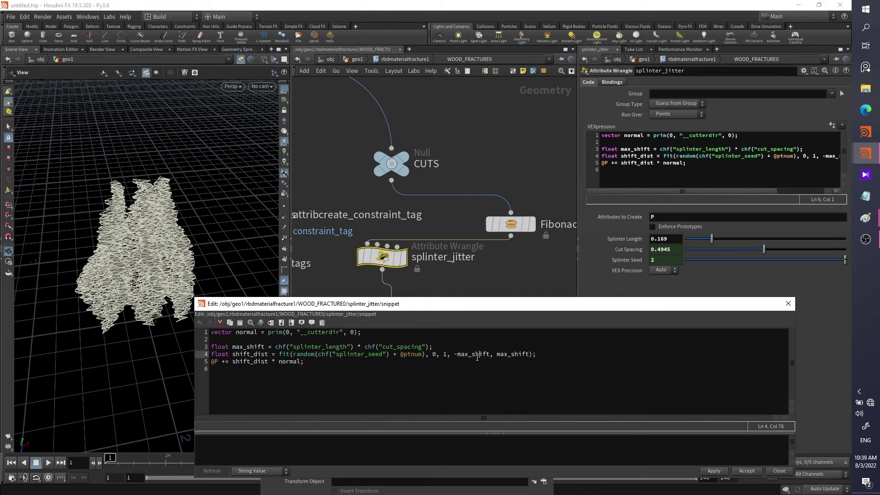
{"action": "left_click", "coordinate": [337, 340]}
{"action": "type", "text": "floa"}
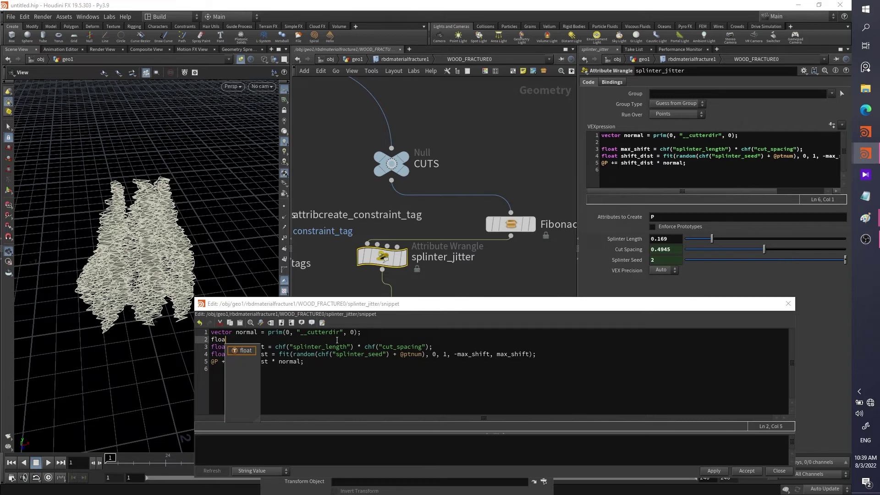
{"action": "type", "text": "t pscale = @psacle;"}
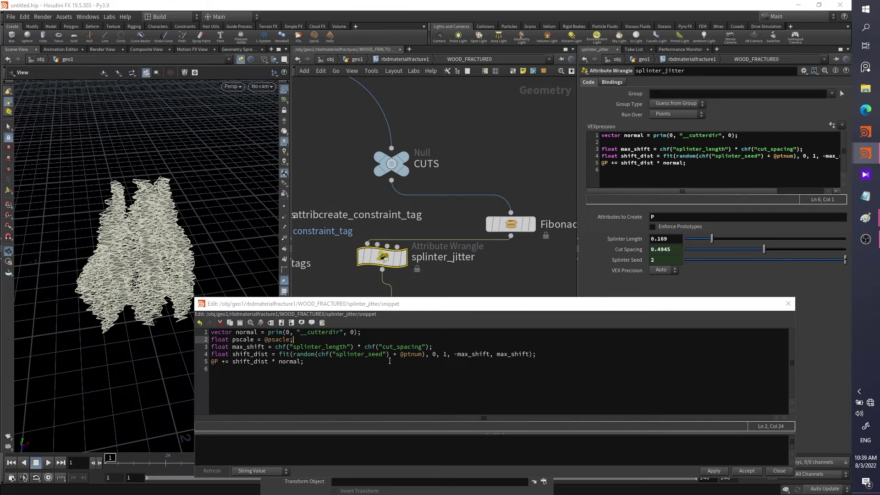
{"action": "left_click", "coordinate": [457, 354]}
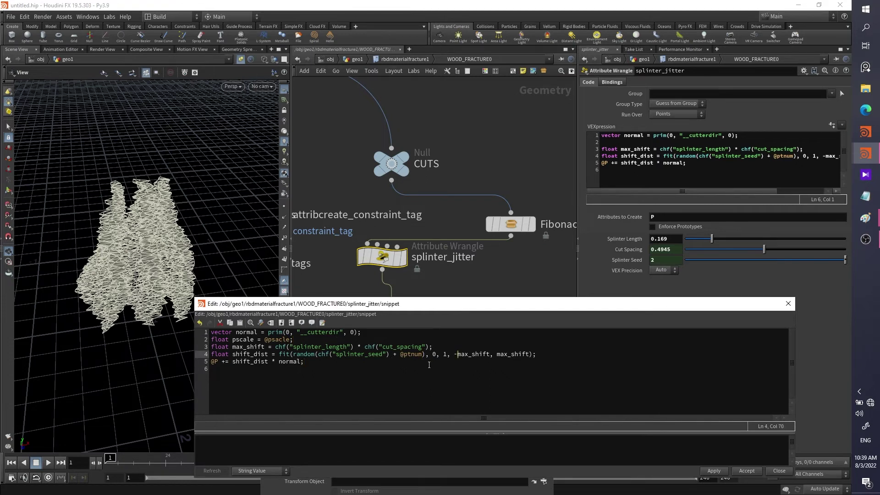
{"action": "left_click", "coordinate": [264, 339]}
{"action": "type", "text": "f"}
Try multiplying max_shift by pscale by putting "pscale *" before the splinter_length term
{"action": "left_click", "coordinate": [375, 355]}
{"action": "left_click", "coordinate": [409, 354]}
{"action": "left_click", "coordinate": [277, 347]}
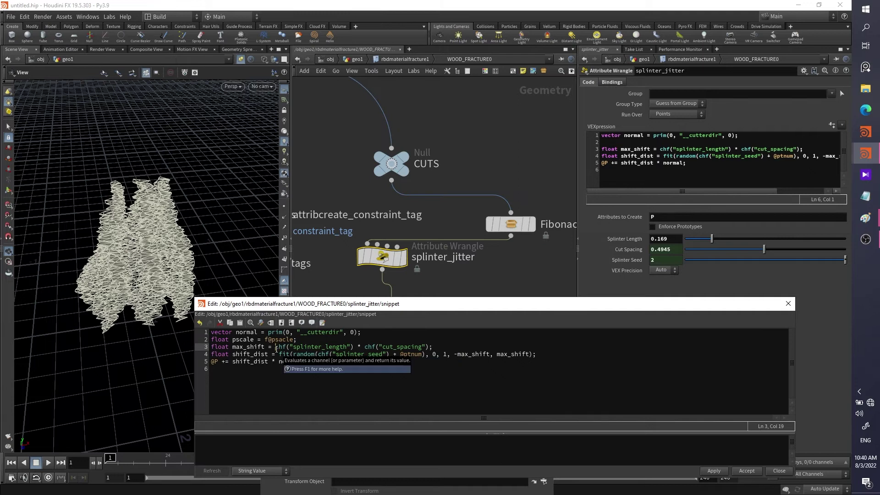
{"action": "type", "text": "pscale"}
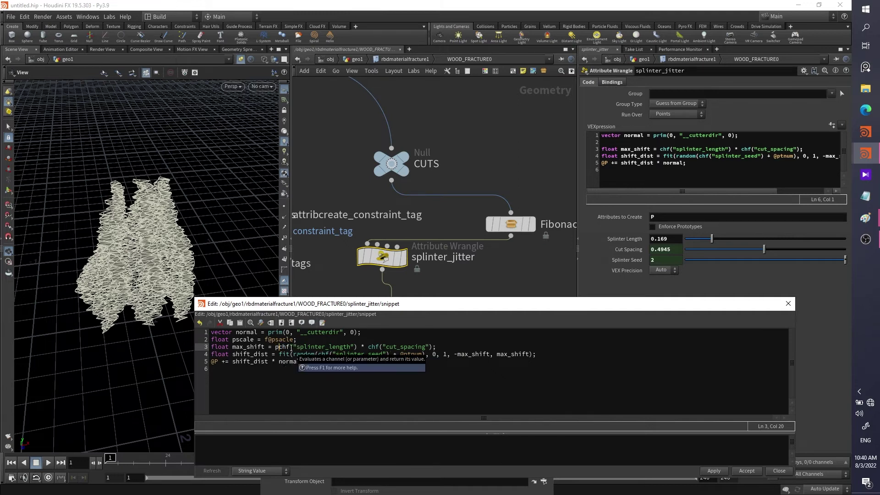
{"action": "type", "text": " *"}
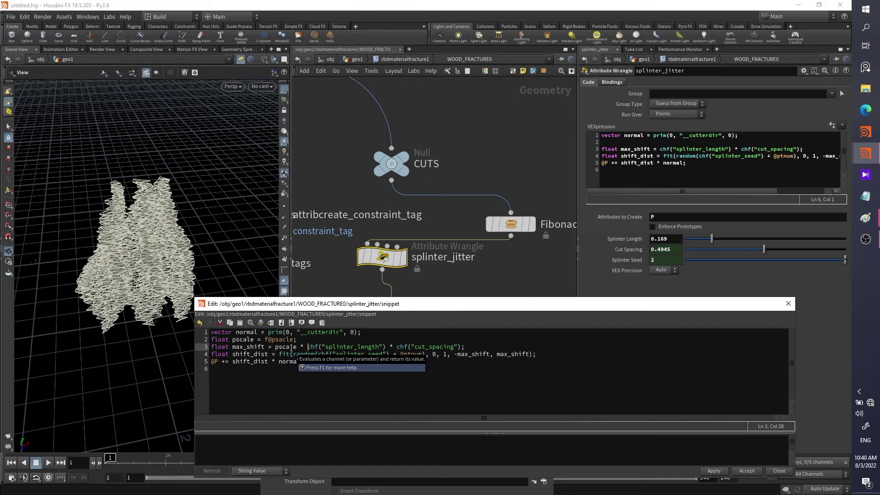
Apply the edited VEX code, move the editor clear of the parameters, and set Splinter Length to 1
{"action": "left_click_drag", "start_coordinate": [433, 279], "coordinate": [412, 127]}
{"action": "left_click", "coordinate": [723, 291]}
{"action": "left_click_drag", "start_coordinate": [445, 131], "coordinate": [157, 406]}
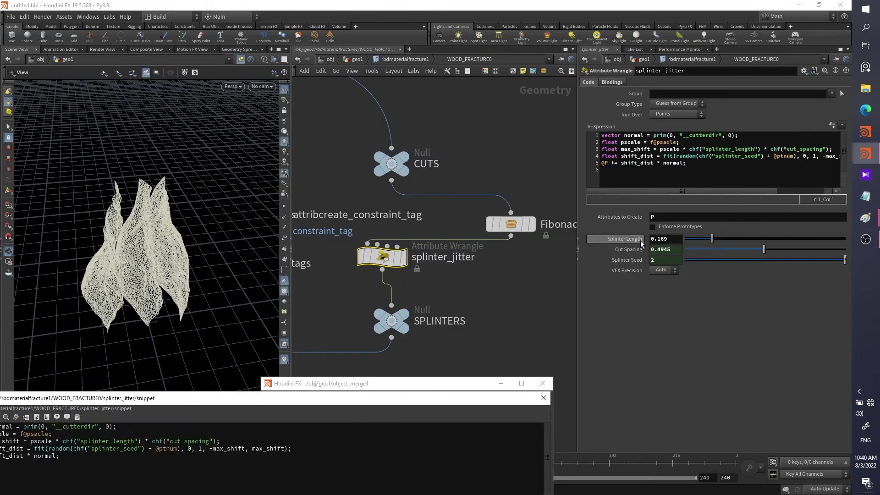
{"action": "left_click_drag", "start_coordinate": [714, 239], "coordinate": [851, 229]}
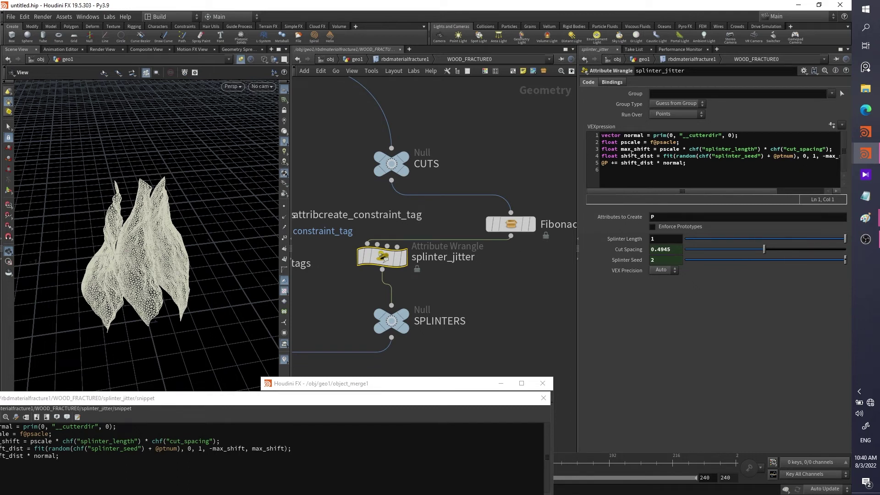
Inspect the fpnumber and pscale values of the Fibonacci Point Group Scale node in the Geometry Spreadsheet
{"action": "left_click", "coordinate": [519, 228]}
{"action": "left_click", "coordinate": [395, 256]}
{"action": "left_click", "coordinate": [520, 227]}
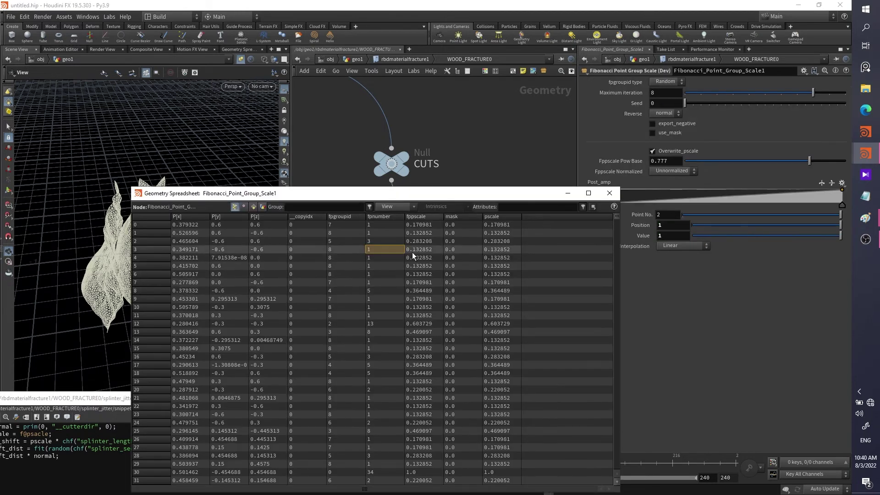
{"action": "left_click", "coordinate": [385, 266]}
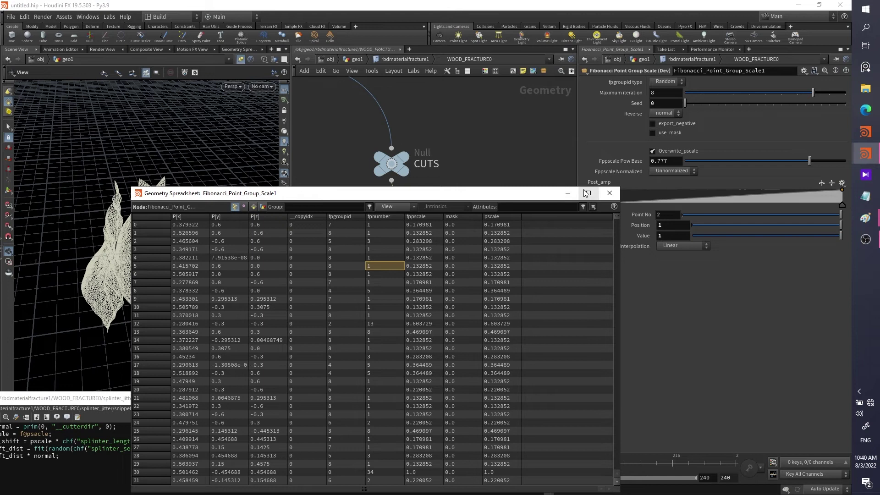
{"action": "left_click", "coordinate": [501, 340]}
{"action": "scroll", "coordinate": [496, 334], "scroll_direction": "down", "scroll_amount": 1}
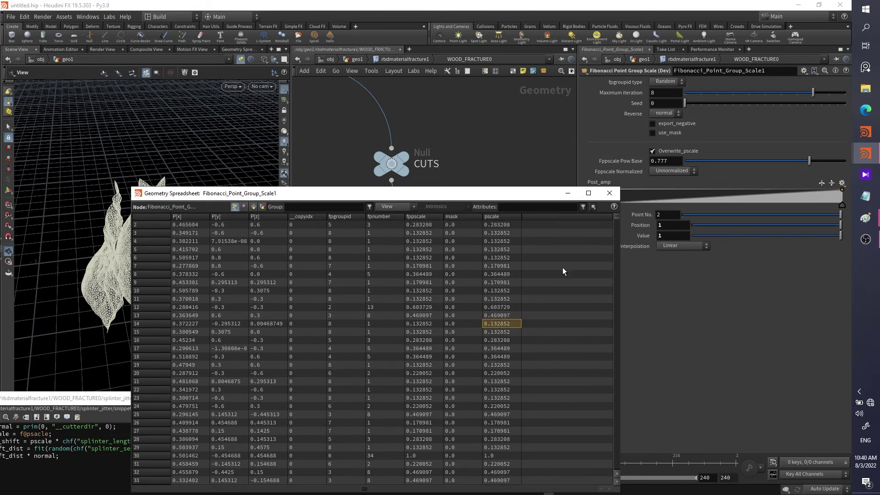
{"action": "left_click", "coordinate": [610, 193]}
Bring splinter_jitter's large code editor back into view and remove the pscale factor from the max_shift line
{"action": "left_click", "coordinate": [382, 257]}
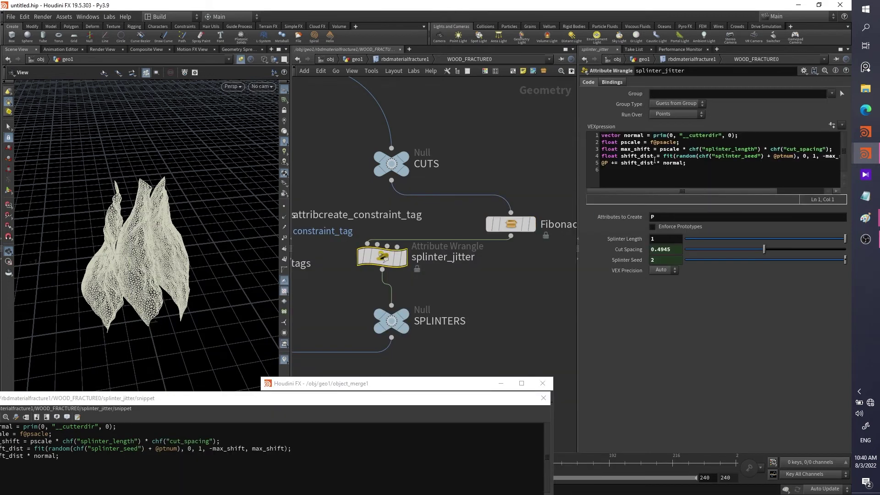
{"action": "left_click", "coordinate": [645, 142]}
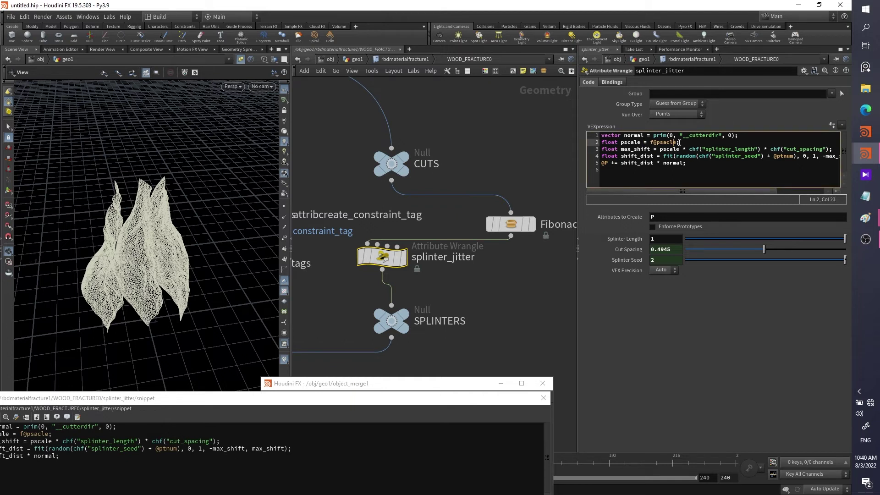
{"action": "left_click", "coordinate": [666, 150]}
{"action": "left_click_drag", "start_coordinate": [404, 399], "coordinate": [552, 191]}
{"action": "left_click", "coordinate": [191, 234]}
{"action": "left_click_drag", "start_coordinate": [178, 235], "coordinate": [207, 236]}
{"action": "key", "text": "BackSpace"}
Append "* pscale" to the final @P line, apply the code, and set Splinter Length to 0.843
{"action": "left_click", "coordinate": [202, 255]}
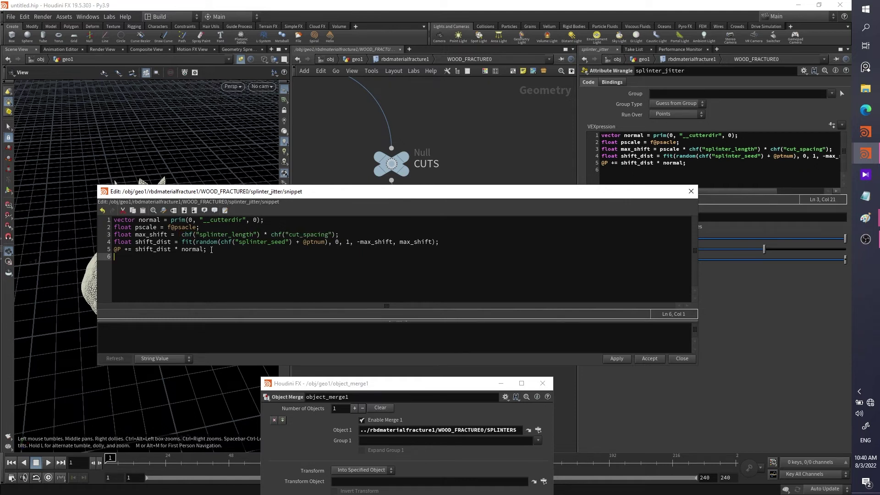
{"action": "left_click", "coordinate": [206, 250]}
{"action": "type", "text": "* pscale"}
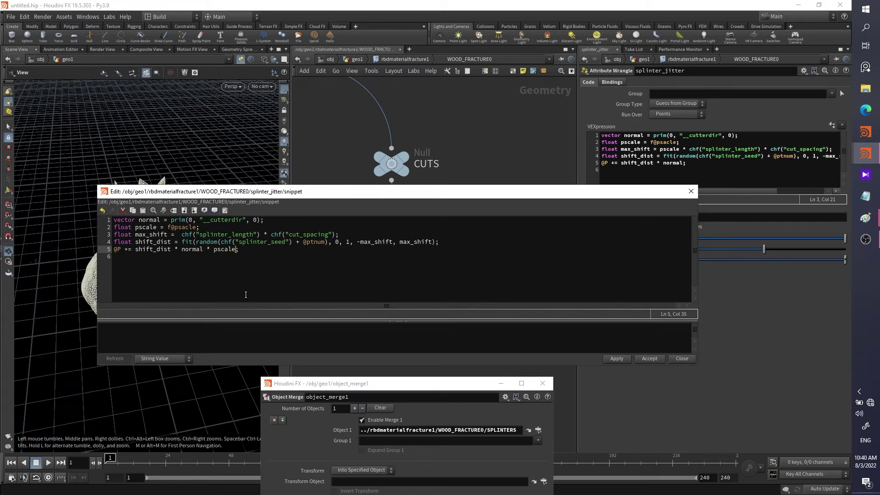
{"action": "left_click", "coordinate": [616, 361]}
{"action": "left_click_drag", "start_coordinate": [387, 196], "coordinate": [421, 334]}
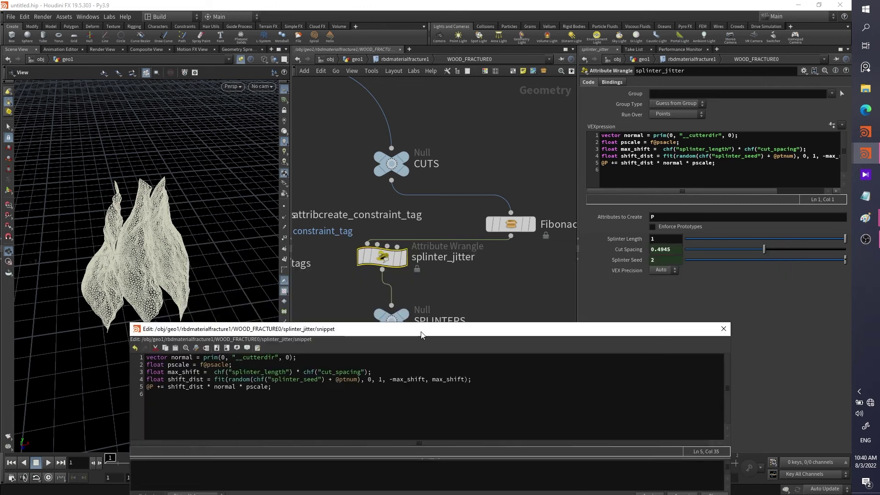
{"action": "left_click_drag", "start_coordinate": [762, 240], "coordinate": [828, 229]}
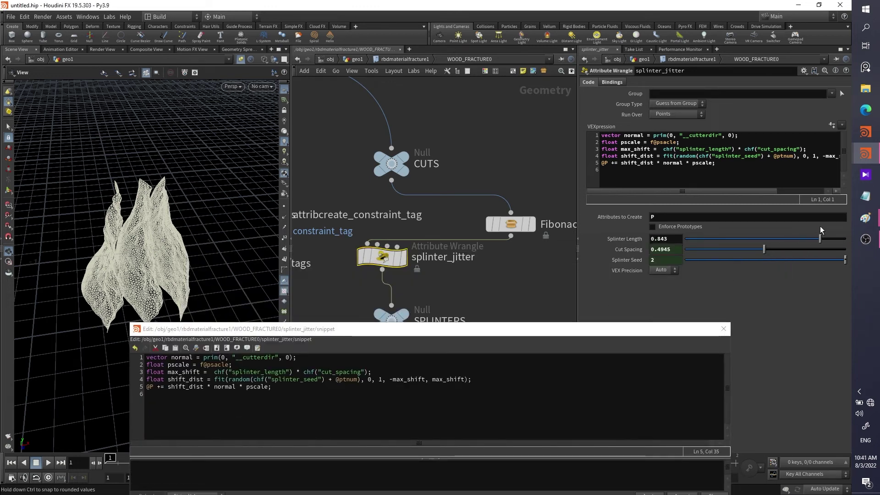
{"action": "left_click", "coordinate": [640, 142]}
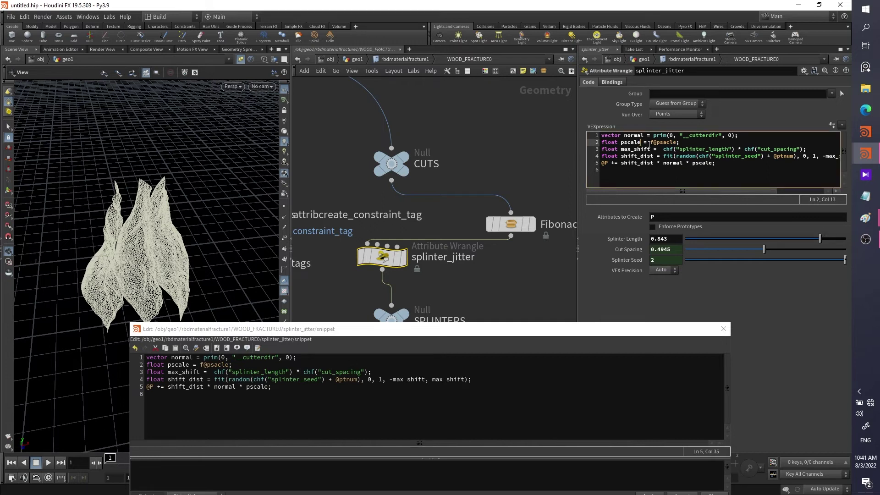
{"action": "left_click", "coordinate": [691, 164]}
{"action": "type", "text": "@"}
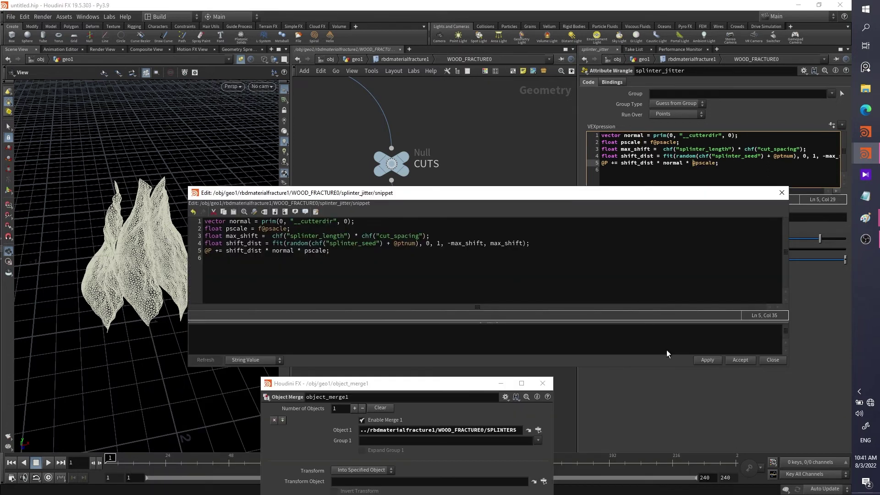
Apply the code in splinter_jitter's large code editor and close that editor
{"action": "left_click", "coordinate": [714, 361]}
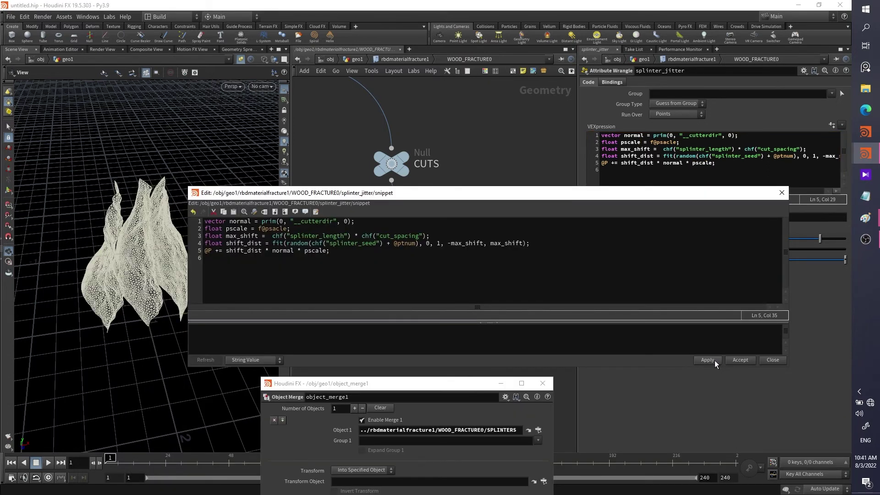
{"action": "left_click_drag", "start_coordinate": [657, 206], "coordinate": [593, 306]}
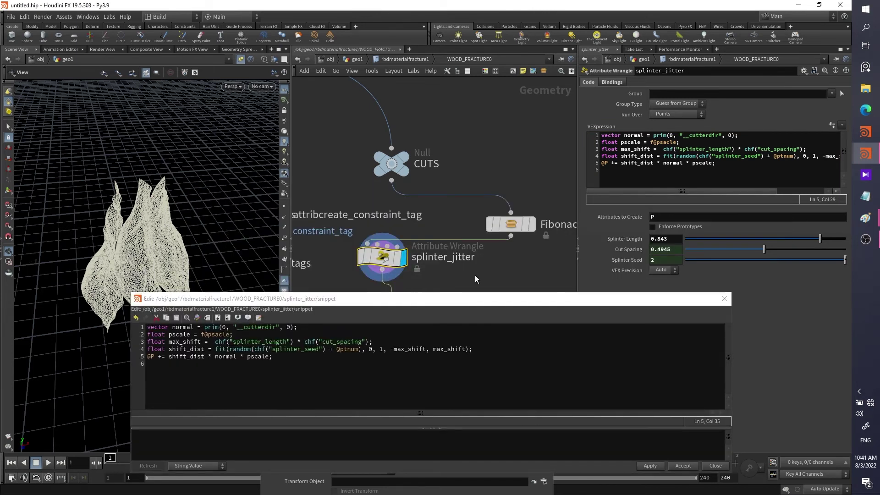
{"action": "left_click", "coordinate": [693, 165]}
{"action": "type", "text": "@"}
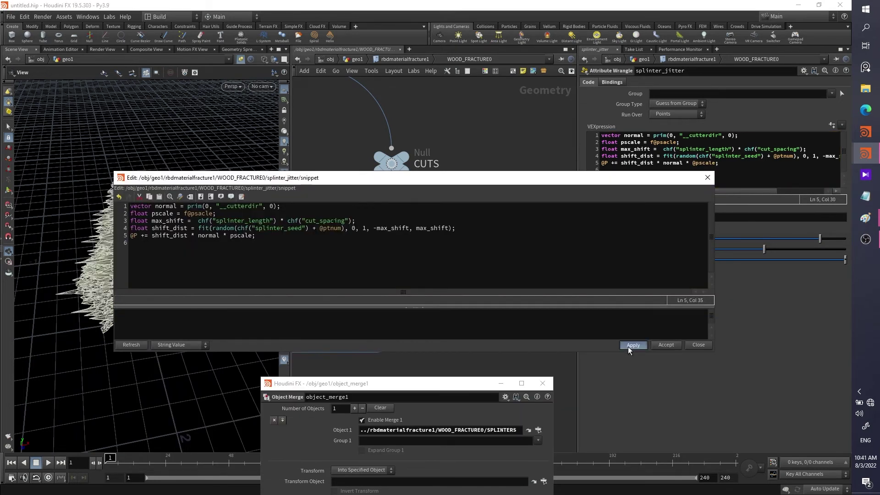
{"action": "left_click", "coordinate": [628, 347]}
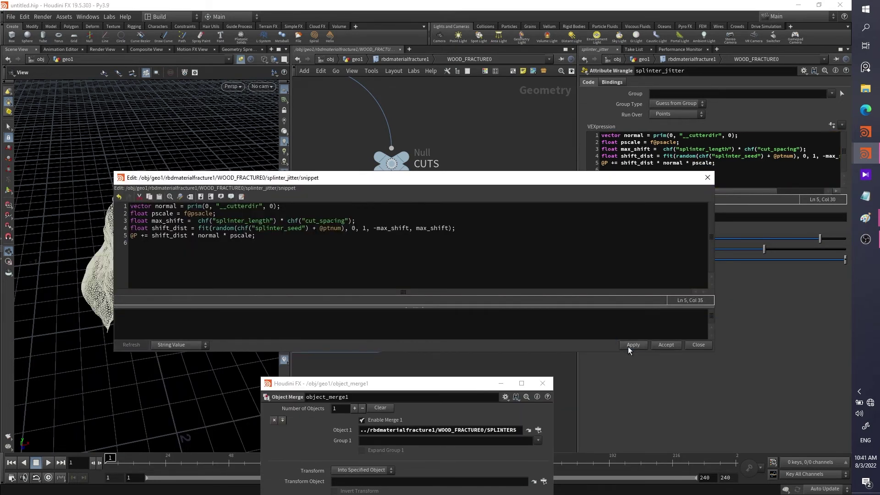
{"action": "left_click", "coordinate": [698, 345]}
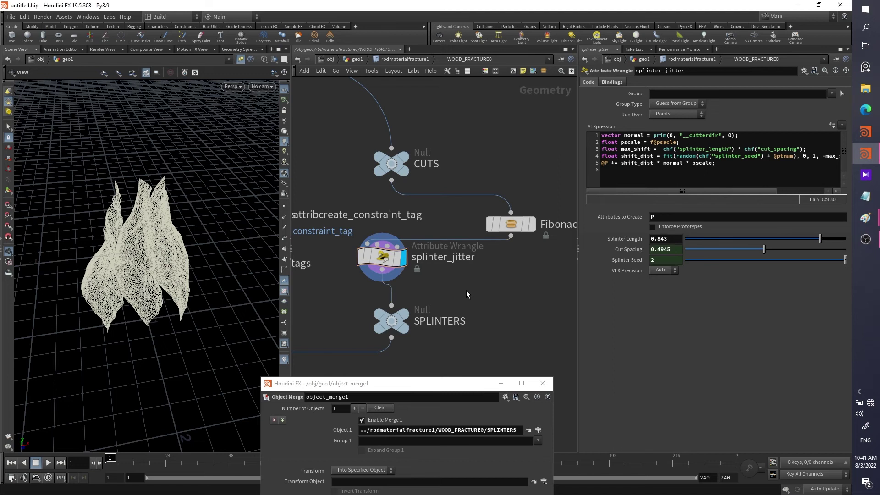
{"action": "left_click_drag", "start_coordinate": [453, 296], "coordinate": [358, 304]}
{"action": "left_click", "coordinate": [692, 164]}
{"action": "type", "text": "@"}
{"action": "left_click_drag", "start_coordinate": [383, 281], "coordinate": [391, 305]}
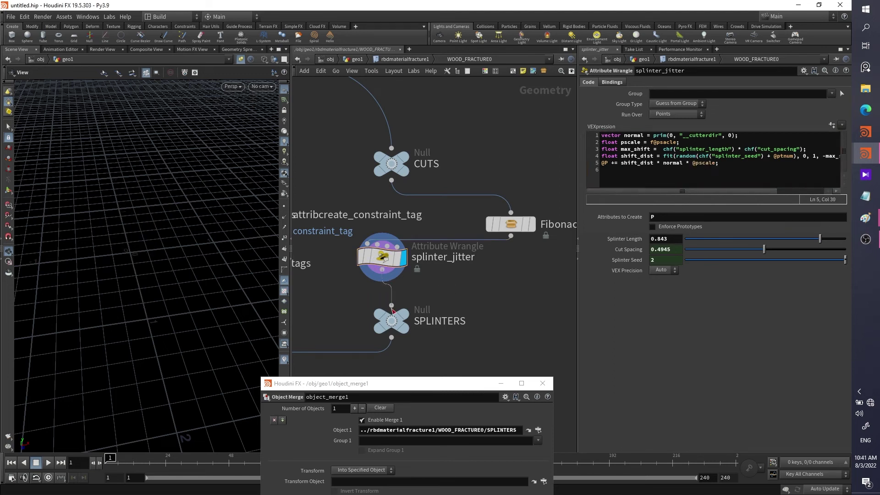
{"action": "left_click_drag", "start_coordinate": [780, 242], "coordinate": [810, 230]}
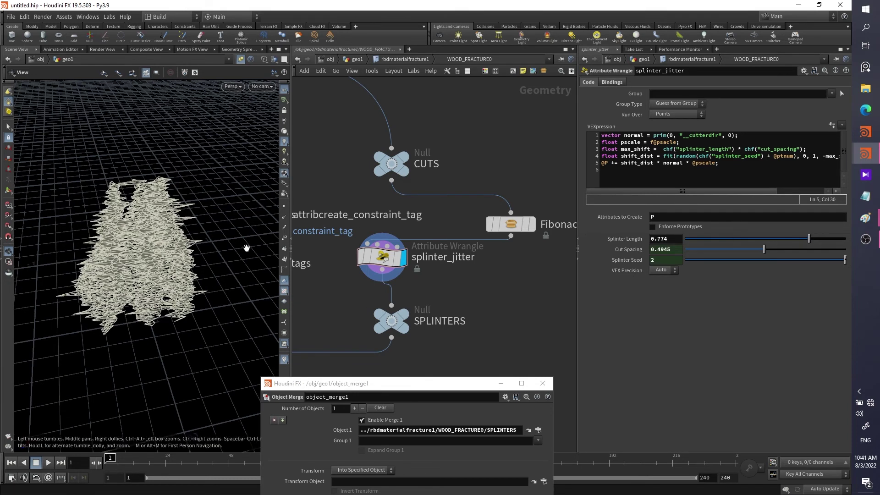
Reduce the shift_dist expression in splinter_jitter's VEXpression to max_shift, removing the fit and random functions
{"action": "left_click_drag", "start_coordinate": [666, 148], "coordinate": [769, 149]}
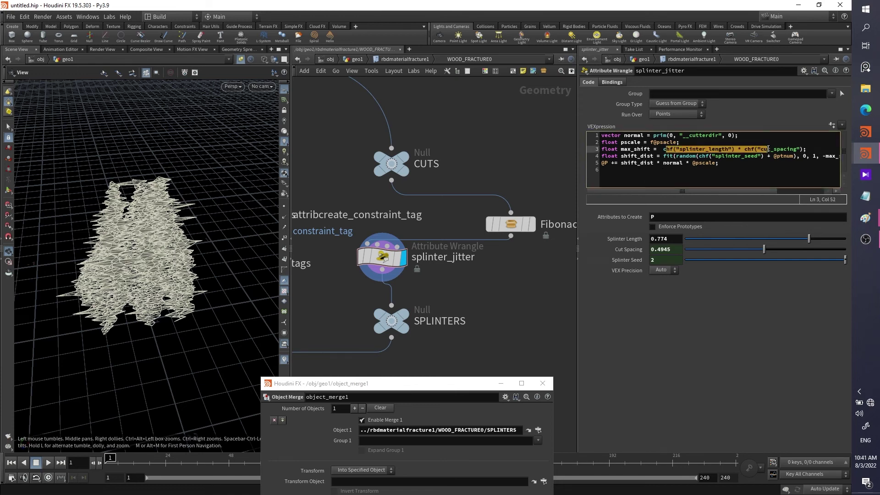
{"action": "left_click", "coordinate": [754, 155]}
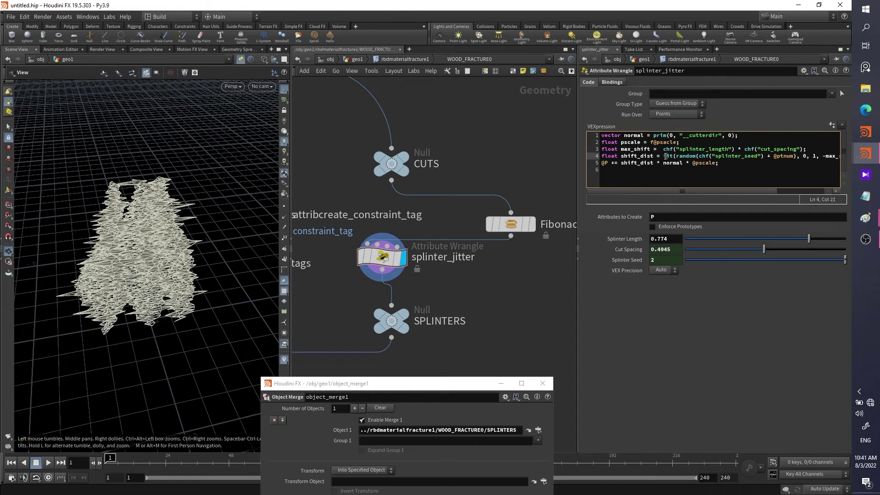
{"action": "left_click_drag", "start_coordinate": [665, 156], "coordinate": [770, 157]}
{"action": "key", "text": "BackSpace"}
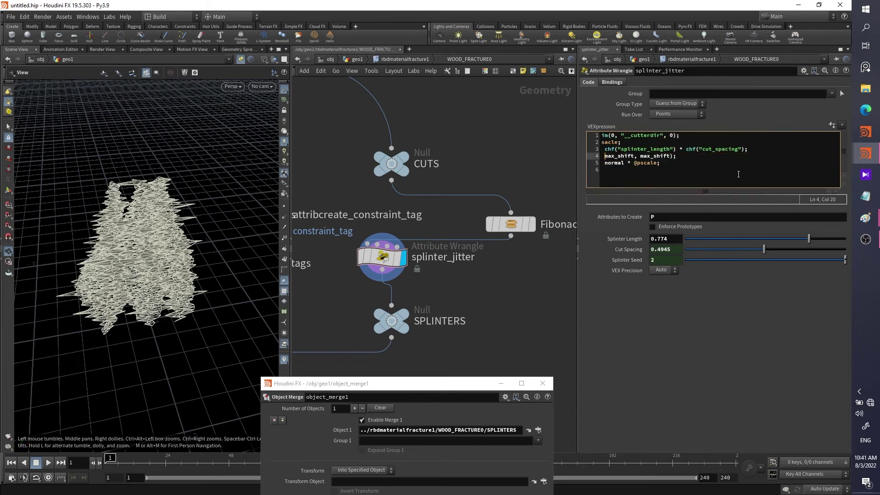
{"action": "mouse_move", "coordinate": [651, 157]}
{"action": "left_mouse_down"}
{"action": "mouse_move", "coordinate": [610, 149]}
{"action": "mouse_move", "coordinate": [685, 157]}
{"action": "mouse_move", "coordinate": [664, 156]}
{"action": "left_mouse_up"}
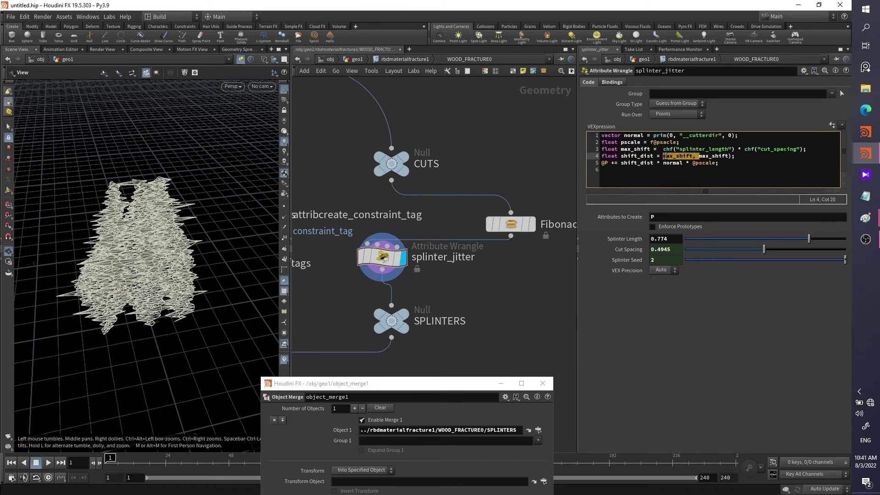
{"action": "key", "text": "BackSpace"}
Examine the splinter spikes in a widened scene view and close the floating object_merge1 parameter window
{"action": "left_click_drag", "start_coordinate": [184, 298], "coordinate": [174, 243]}
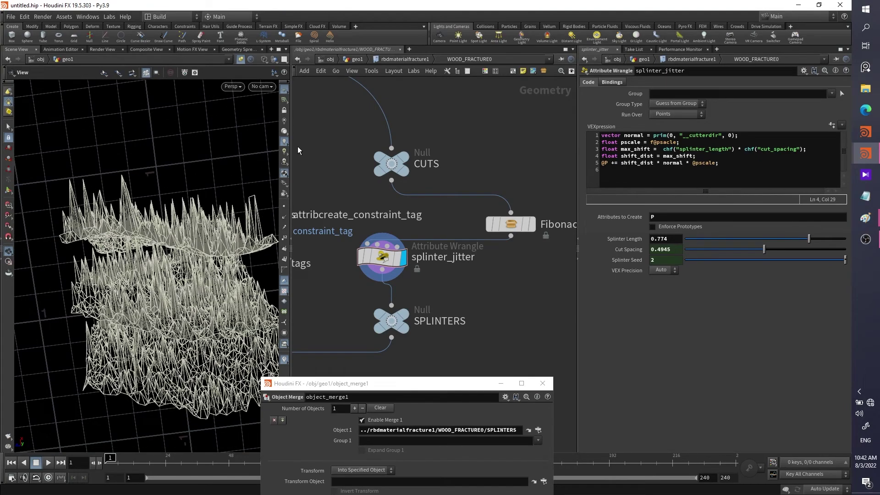
{"action": "left_click_drag", "start_coordinate": [291, 151], "coordinate": [477, 151]}
{"action": "left_click_drag", "start_coordinate": [312, 236], "coordinate": [318, 261]}
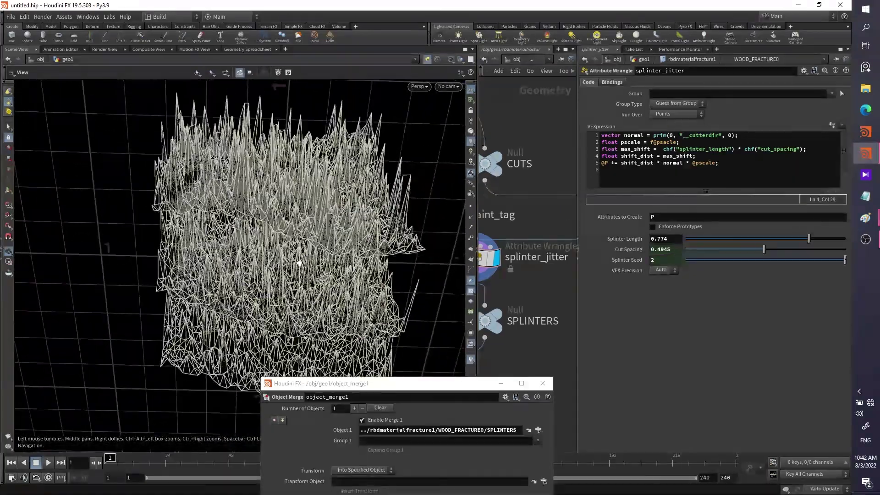
{"action": "left_click_drag", "start_coordinate": [282, 222], "coordinate": [281, 203]}
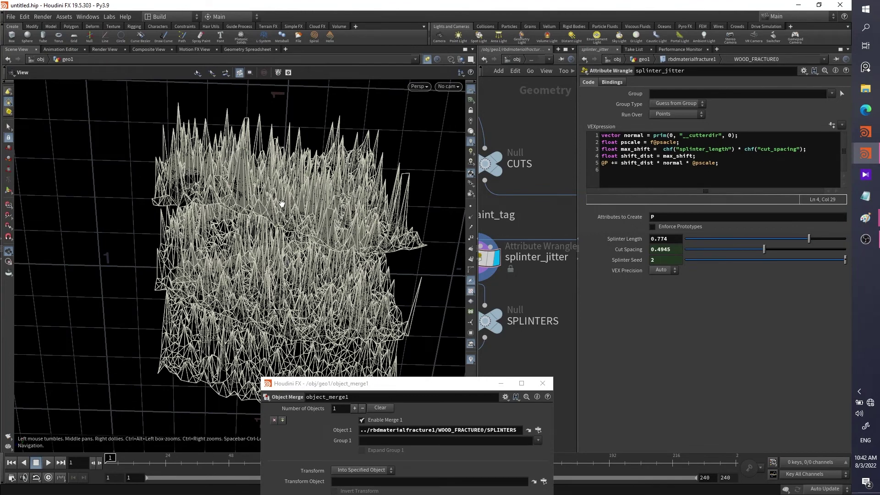
{"action": "left_click_drag", "start_coordinate": [281, 203], "coordinate": [294, 290]}
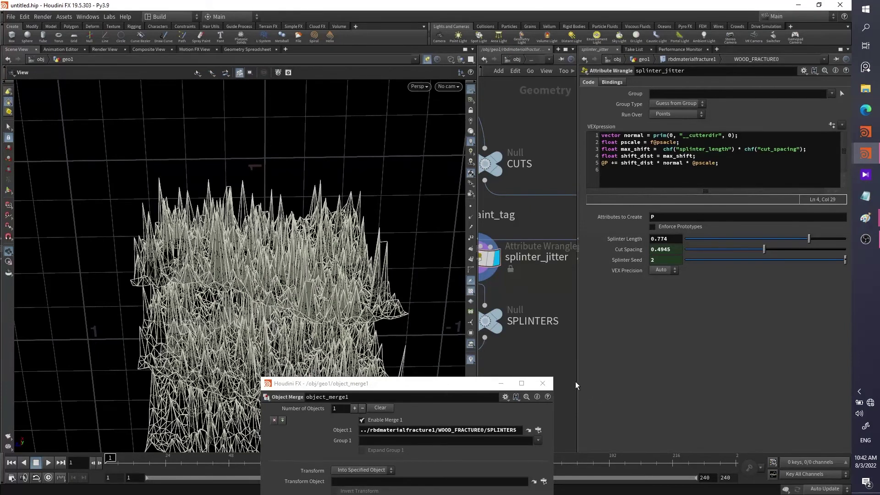
{"action": "left_click", "coordinate": [544, 384]}
{"action": "scroll", "coordinate": [304, 290], "scroll_direction": "down", "scroll_amount": 2}
{"action": "scroll", "coordinate": [524, 299], "scroll_direction": "down", "scroll_amount": 1}
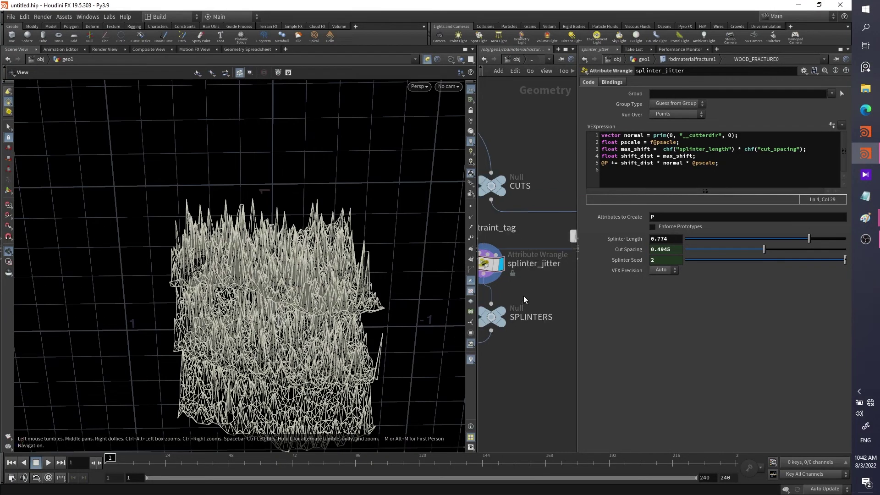
Restore the fit(random()) expression for shift_dist and delete "* pscale" from the final @P line of splinter_jitter
{"action": "double_click", "coordinate": [679, 156]}
{"action": "key", "text": "ctrl+v"}
{"action": "left_click", "coordinate": [693, 163]}
{"action": "left_click", "coordinate": [651, 156]}
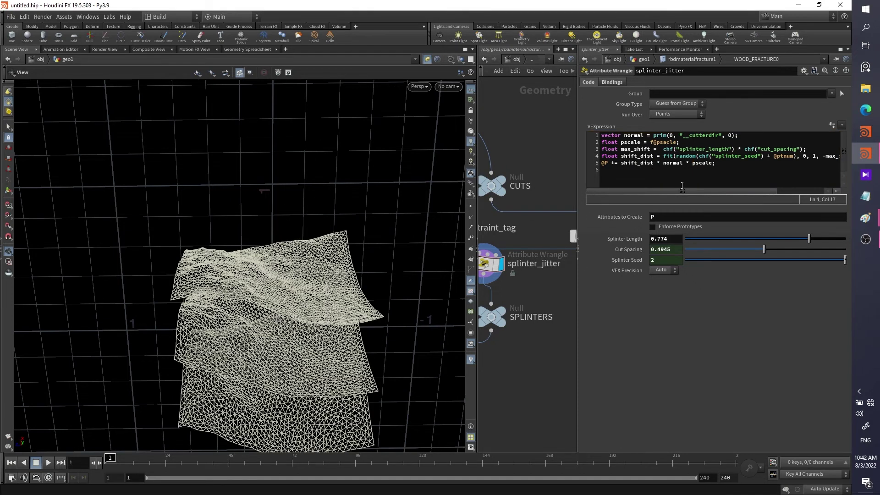
{"action": "left_click_drag", "start_coordinate": [690, 163], "coordinate": [709, 164]}
{"action": "key", "text": "BackSpace"}
{"action": "key", "text": "BackSpace"}
{"action": "left_click_drag", "start_coordinate": [293, 358], "coordinate": [209, 286]}
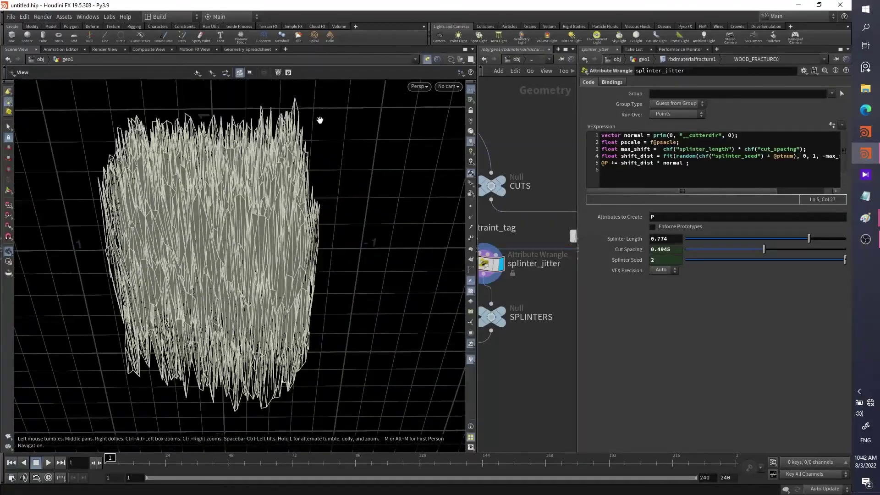
Widen the network view and move the Fibonacci Point Group Scale and splinter_jitter nodes away from between CUTS and SPLINTERS
{"action": "scroll", "coordinate": [549, 370], "scroll_direction": "down", "scroll_amount": 3}
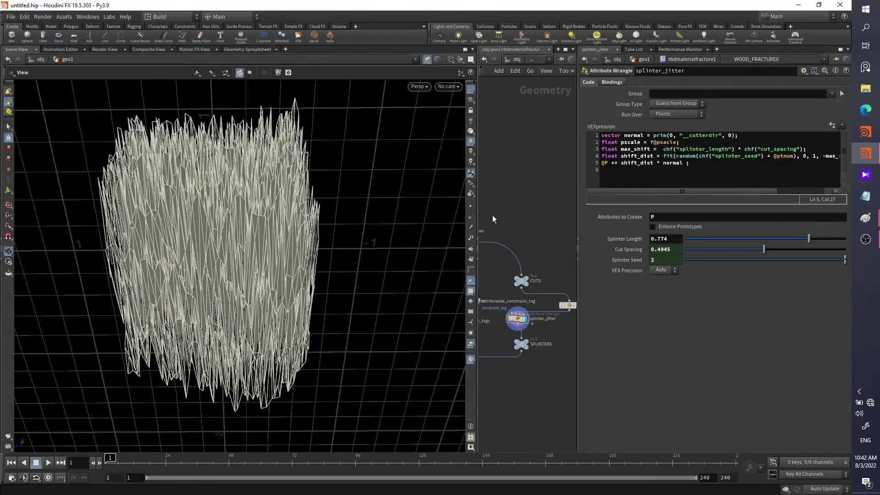
{"action": "left_click_drag", "start_coordinate": [478, 215], "coordinate": [260, 211]}
{"action": "scroll", "coordinate": [450, 209], "scroll_direction": "up", "scroll_amount": 5}
{"action": "left_click_drag", "start_coordinate": [480, 185], "coordinate": [389, 234]}
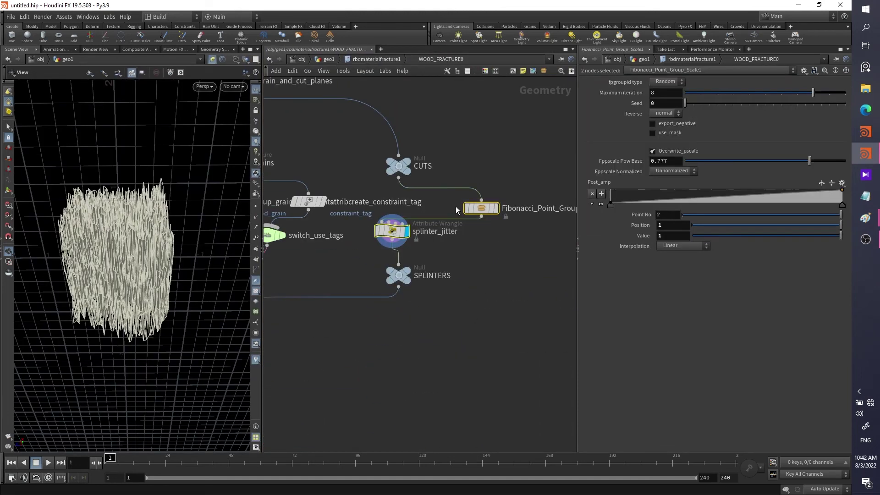
{"action": "left_click_drag", "start_coordinate": [488, 210], "coordinate": [559, 299]}
Add an Object Merge node between CUTS and SPLINTERS and connect its output to the SPLINTERS null
{"action": "left_click", "coordinate": [477, 183]}
{"action": "key", "text": "Tab"}
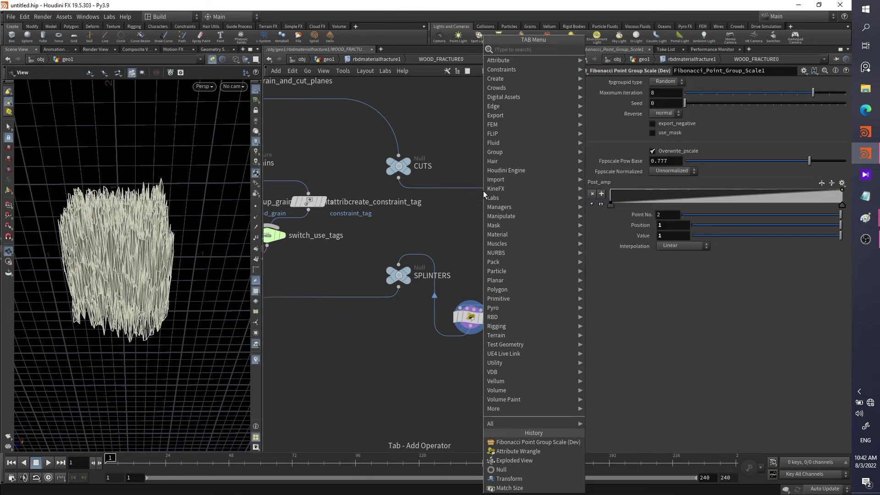
{"action": "key", "text": "Escape"}
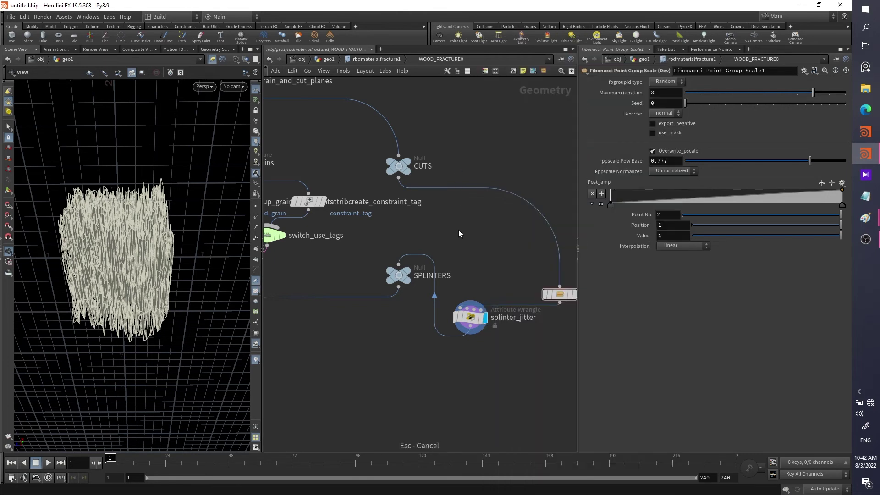
{"action": "key", "text": "Tab"}
{"action": "key", "text": "Return"}
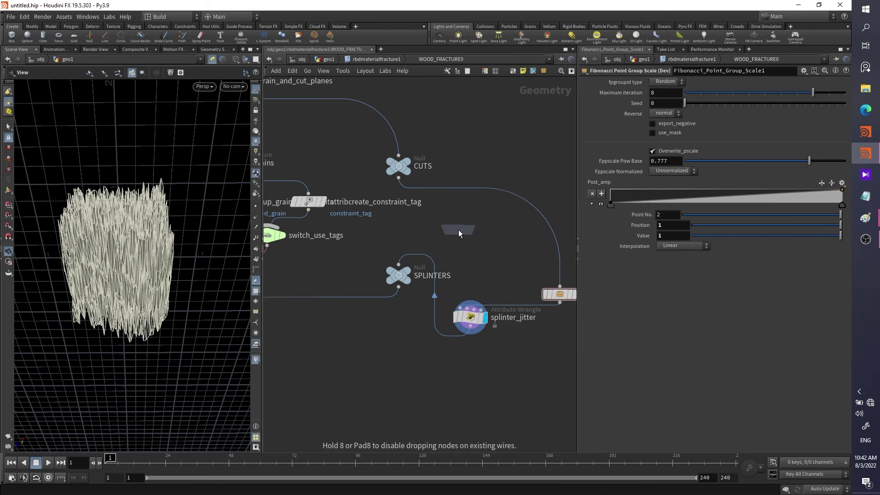
{"action": "left_click", "coordinate": [448, 219]}
{"action": "left_click_drag", "start_coordinate": [448, 228], "coordinate": [400, 265]}
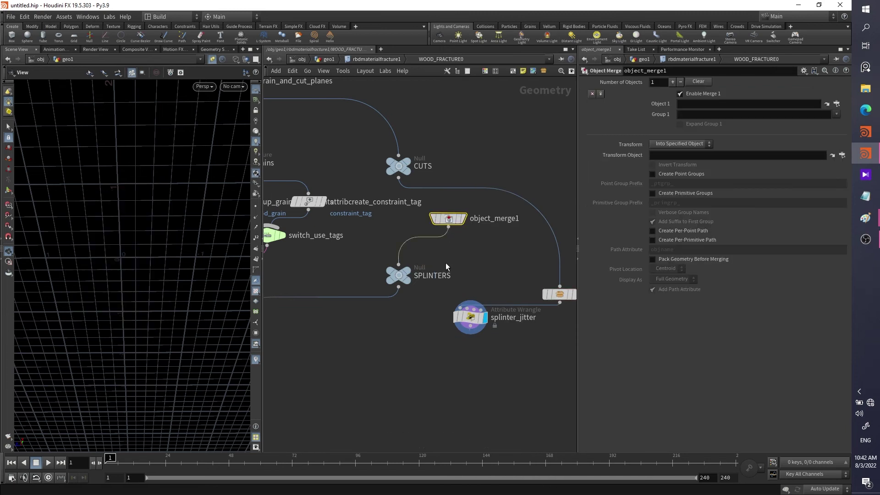
Return to the geo1 network and open the Edit Parameter Interface window for rbdmaterialfracture1, placing it clear of the nodes
{"action": "left_click_drag", "start_coordinate": [432, 362], "coordinate": [575, 265]}
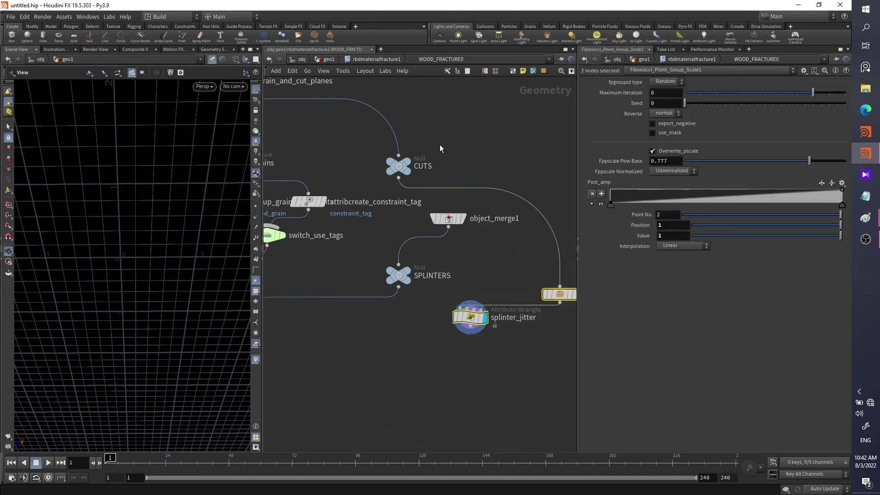
{"action": "key", "text": "u"}
{"action": "key", "text": "u"}
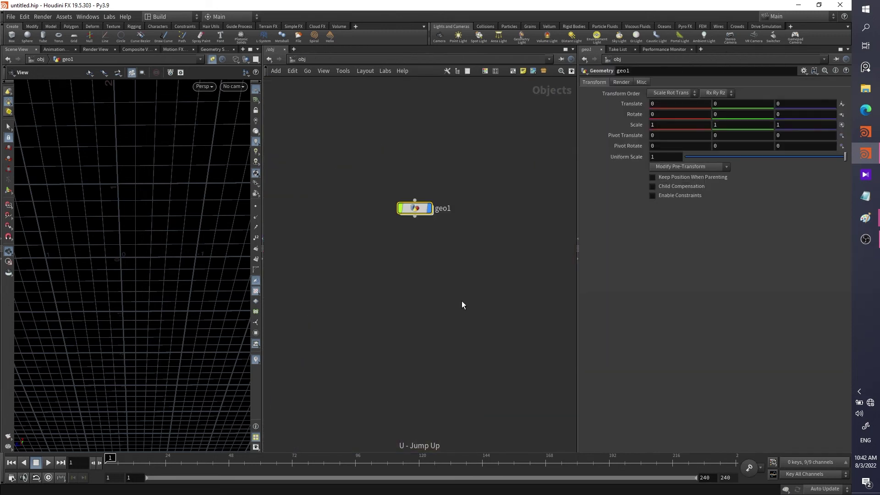
{"action": "key", "text": "i"}
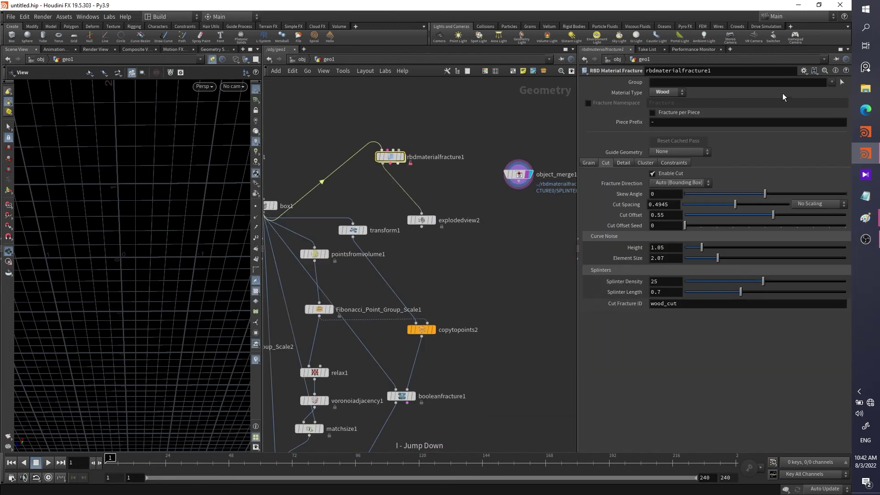
{"action": "left_click", "coordinate": [803, 71]}
{"action": "left_click", "coordinate": [785, 83]}
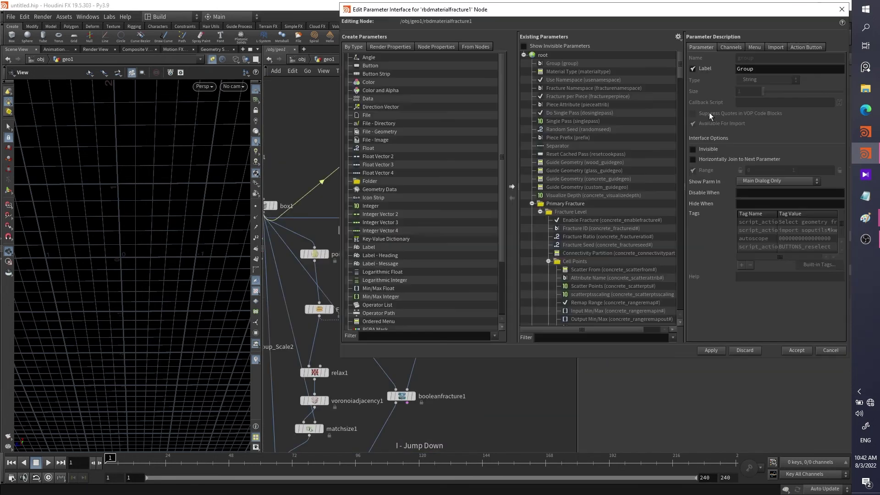
{"action": "left_click_drag", "start_coordinate": [504, 10], "coordinate": [161, 138]}
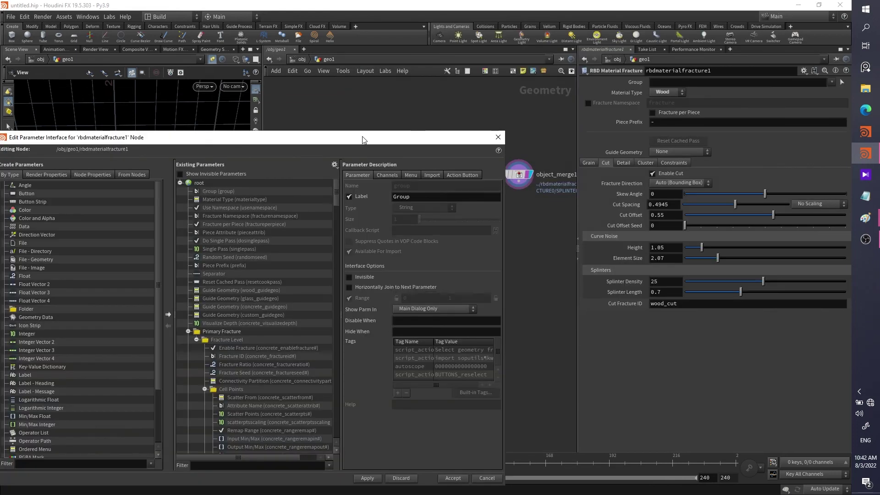
{"action": "left_click_drag", "start_coordinate": [362, 140], "coordinate": [223, 170]}
Inspect the network inside WOOD_FRACTURE0 around the CUTS and GRAINS nulls and go back to the geo1 network
{"action": "double_click", "coordinate": [394, 154]}
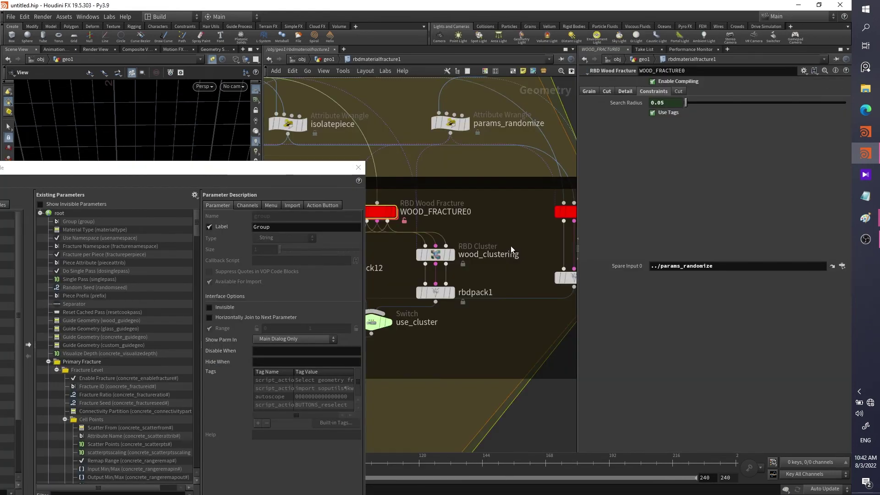
{"action": "key", "text": "i"}
{"action": "left_click_drag", "start_coordinate": [321, 168], "coordinate": [308, 98]}
{"action": "left_click", "coordinate": [415, 163]}
{"action": "middle_click_drag", "start_coordinate": [415, 163], "coordinate": [587, 166]}
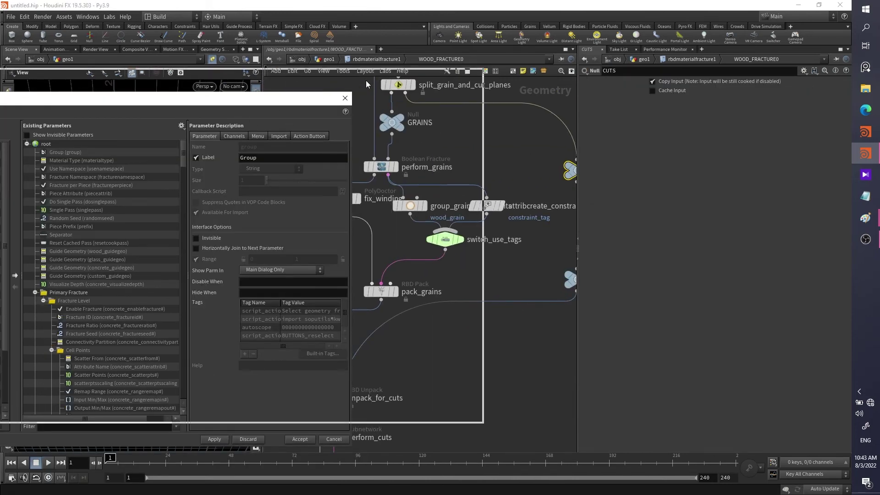
{"action": "left_click_drag", "start_coordinate": [366, 84], "coordinate": [316, 124]}
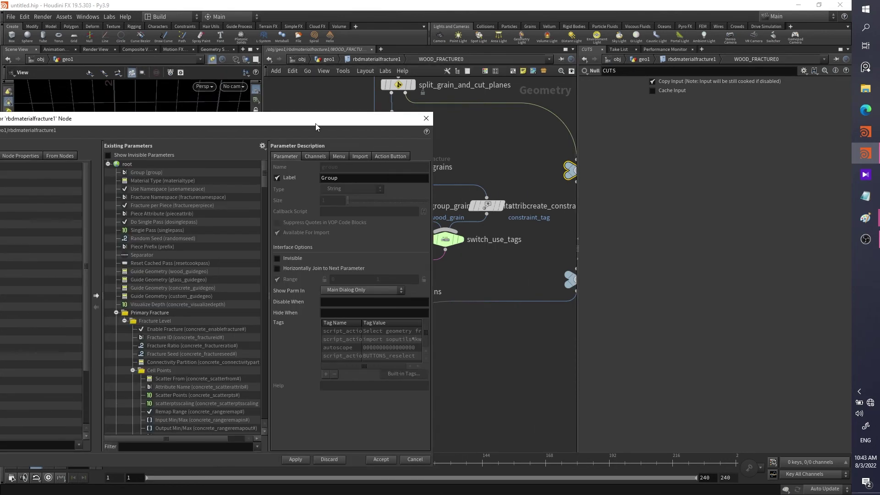
{"action": "key", "text": "u"}
{"action": "key", "text": "u"}
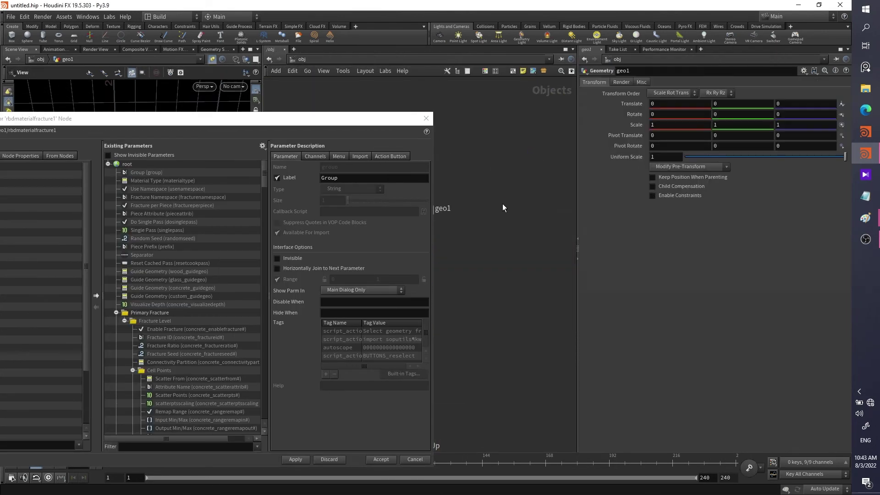
{"action": "left_click_drag", "start_coordinate": [321, 112], "coordinate": [150, 143]}
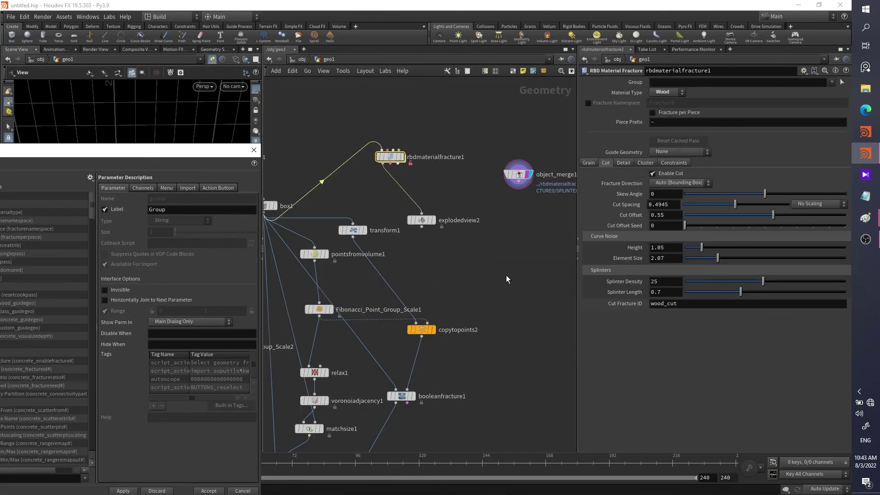
Add an RBD Material Fracture IO node in the empty area of the geo1 network
{"action": "key", "text": "Tab"}
{"action": "type", "text": "rbe"}
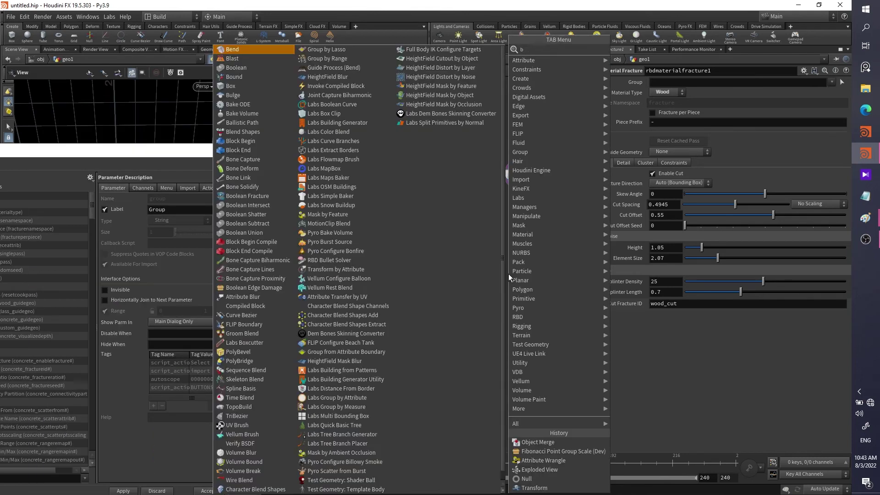
{"action": "key", "text": "BackSpace"}
{"action": "type", "text": "dma"}
{"action": "key", "text": "Return"}
{"action": "left_click", "coordinate": [508, 274]}
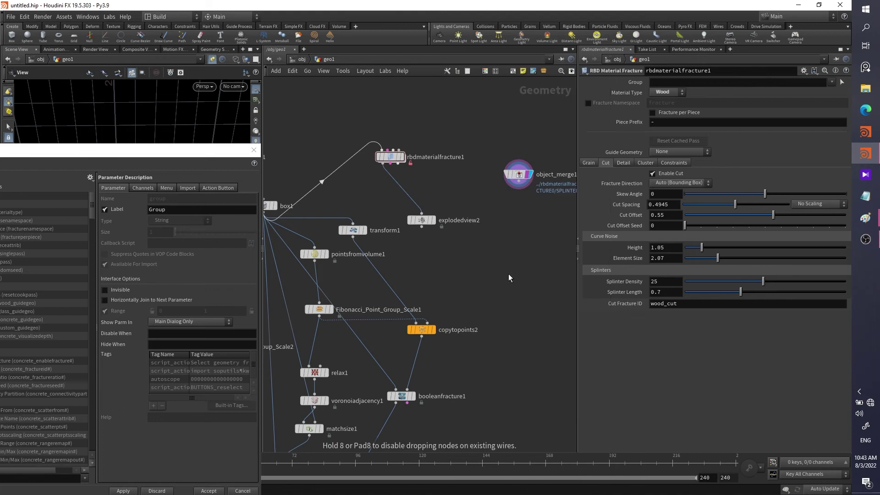
Open the Edit Parameter Interface window for rbdmaterialfracture_IO1, move it clear of the parameters, and select the Concrete replace IO toggle
{"action": "left_click", "coordinate": [802, 71]}
{"action": "left_click", "coordinate": [791, 79]}
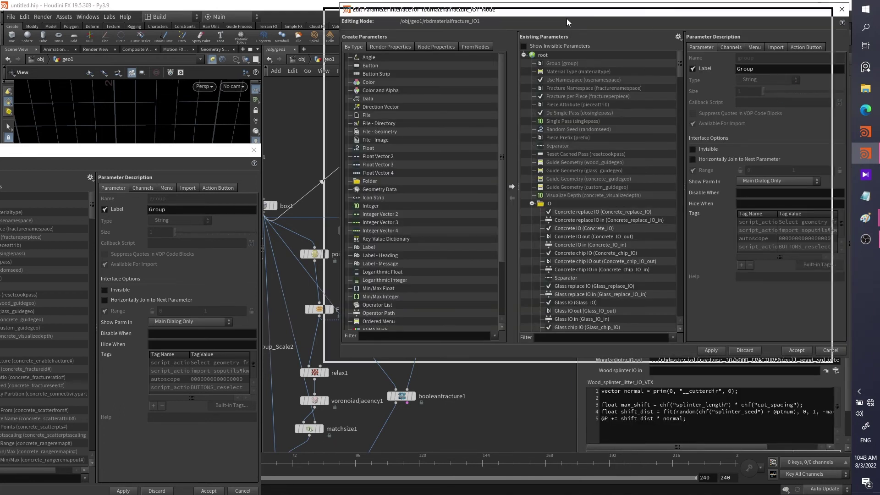
{"action": "left_click_drag", "start_coordinate": [581, 17], "coordinate": [101, 80]}
{"action": "left_click", "coordinate": [98, 276]}
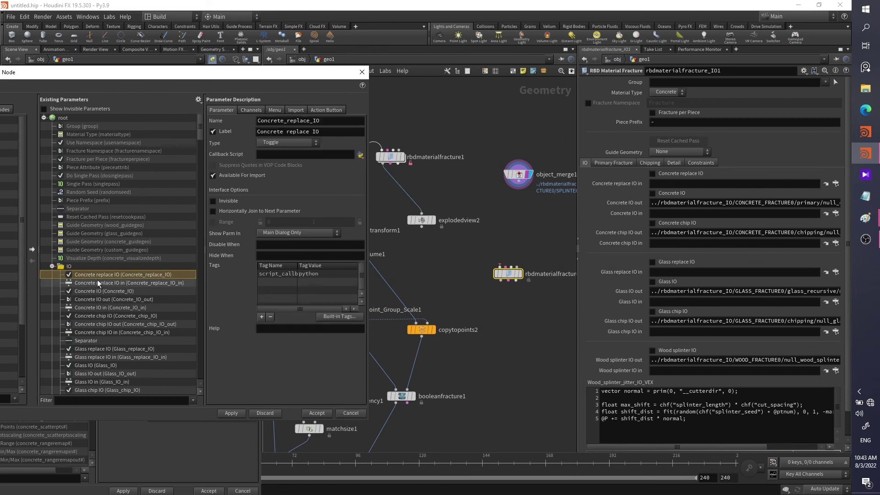
{"action": "left_click", "coordinate": [97, 283]}
{"action": "left_click", "coordinate": [109, 275]}
Go inside rbdmaterialfracture_IO1 to CONCRETE_FRACTURE0 and into its primary fracture network
{"action": "scroll", "coordinate": [540, 279], "scroll_direction": "up", "scroll_amount": 2}
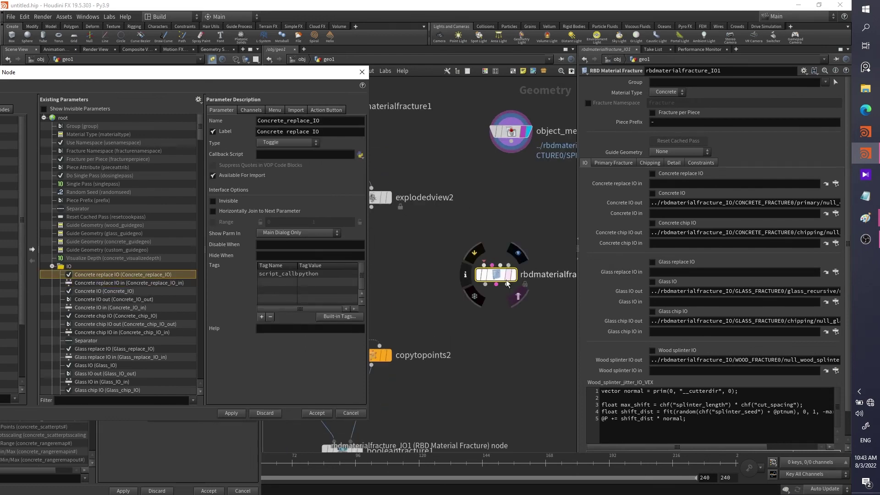
{"action": "right_click", "coordinate": [495, 276]}
{"action": "left_click", "coordinate": [482, 314]}
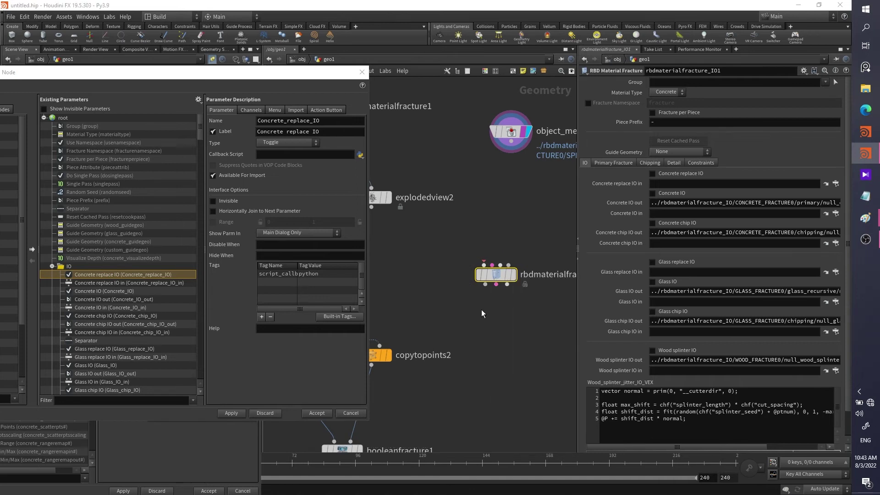
{"action": "double_click", "coordinate": [494, 276]}
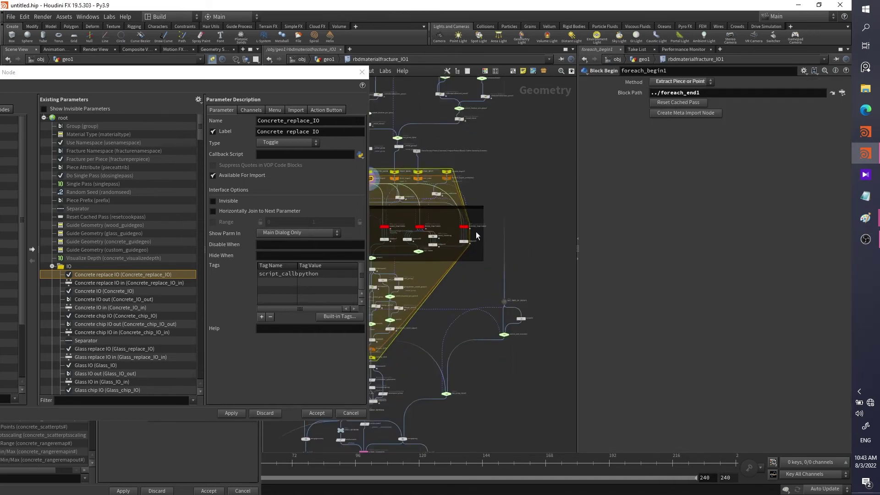
{"action": "scroll", "coordinate": [477, 224], "scroll_direction": "up", "scroll_amount": 8}
{"action": "double_click", "coordinate": [467, 169]}
{"action": "scroll", "coordinate": [478, 215], "scroll_direction": "up", "scroll_amount": 5}
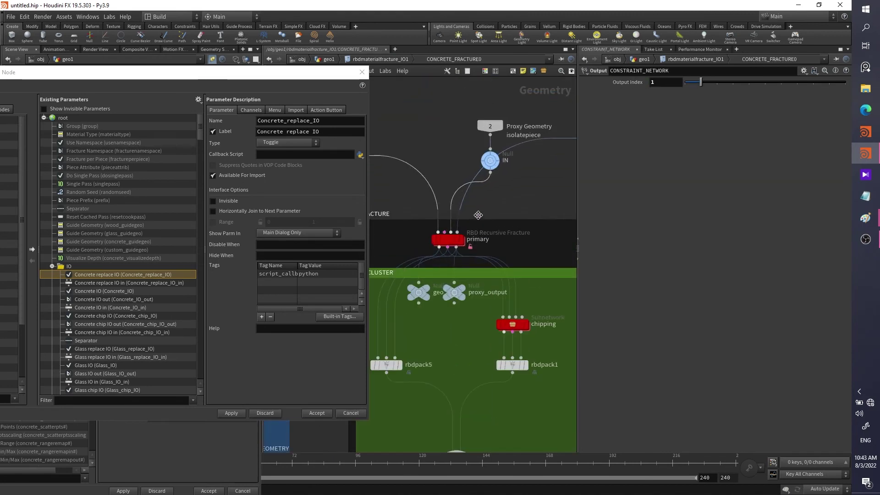
{"action": "double_click", "coordinate": [447, 239]}
{"action": "scroll", "coordinate": [440, 266], "scroll_direction": "up", "scroll_amount": 5}
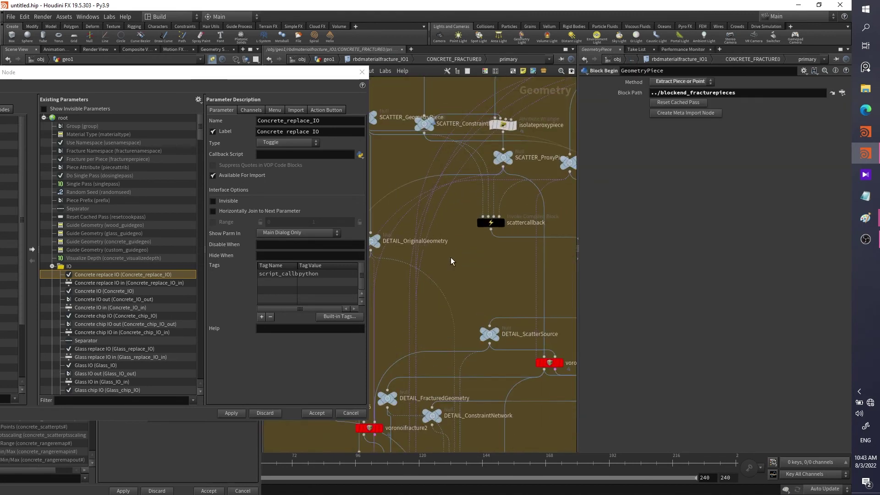
Examine the scattercallback block and the expression driving the Select Input of switch_concrete_IO
{"action": "left_click", "coordinate": [490, 223]}
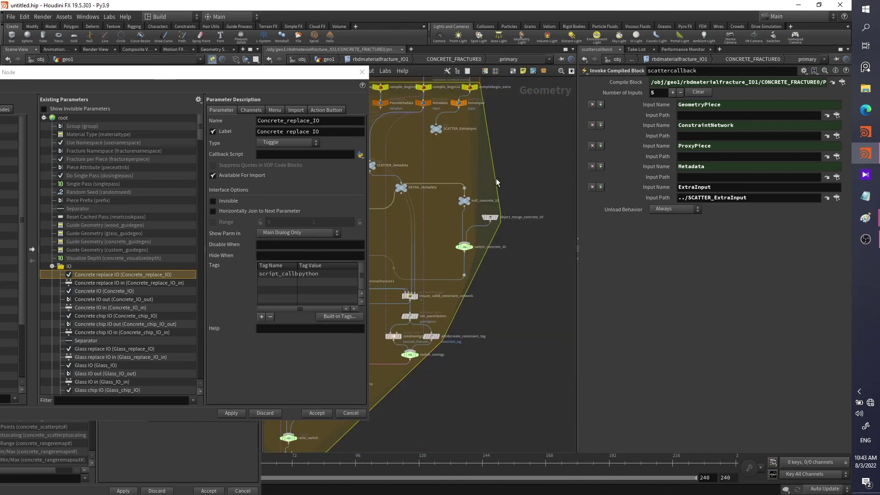
{"action": "scroll", "coordinate": [496, 179], "scroll_direction": "up", "scroll_amount": 2}
{"action": "left_click", "coordinate": [450, 279]}
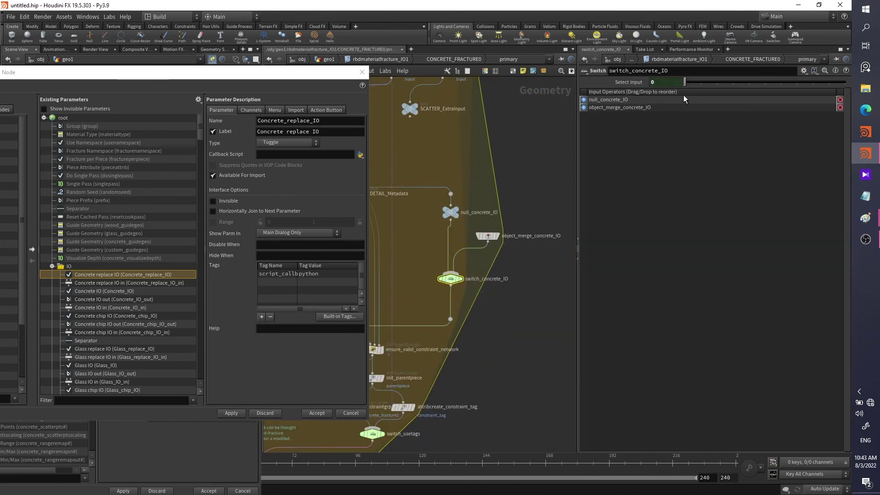
{"action": "left_click_drag", "start_coordinate": [104, 291], "coordinate": [687, 84]}
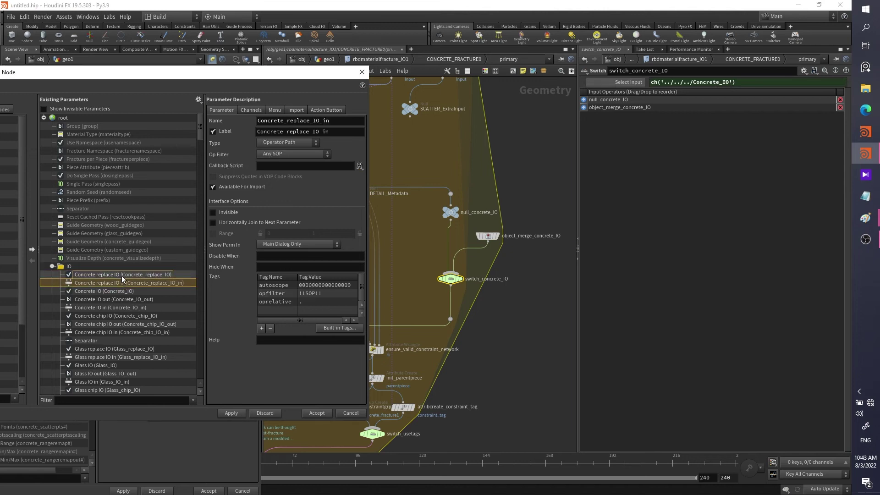
{"action": "middle_click", "coordinate": [626, 82], "text": "ctrl"}
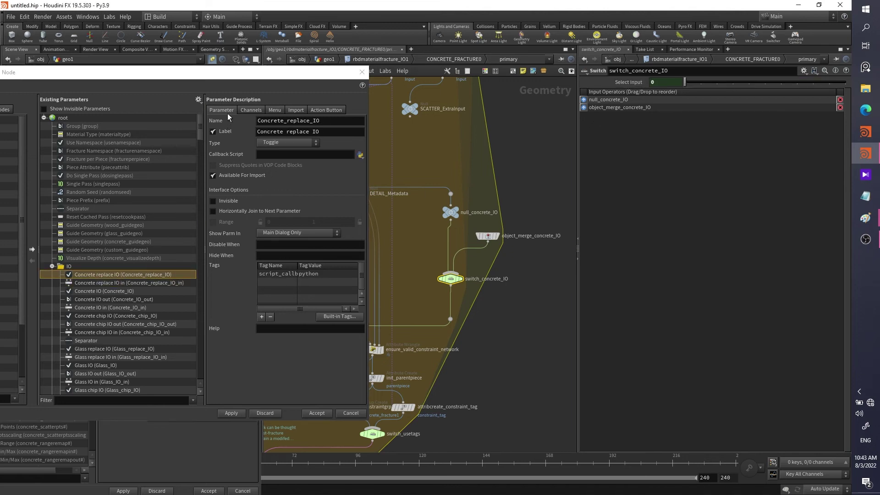
Set the default of the Concrete_replace_IO toggle to 1 and apply the interface change
{"action": "left_click", "coordinate": [248, 110]}
{"action": "double_click", "coordinate": [275, 138]}
{"action": "type", "text": "1"}
{"action": "left_click", "coordinate": [231, 413]}
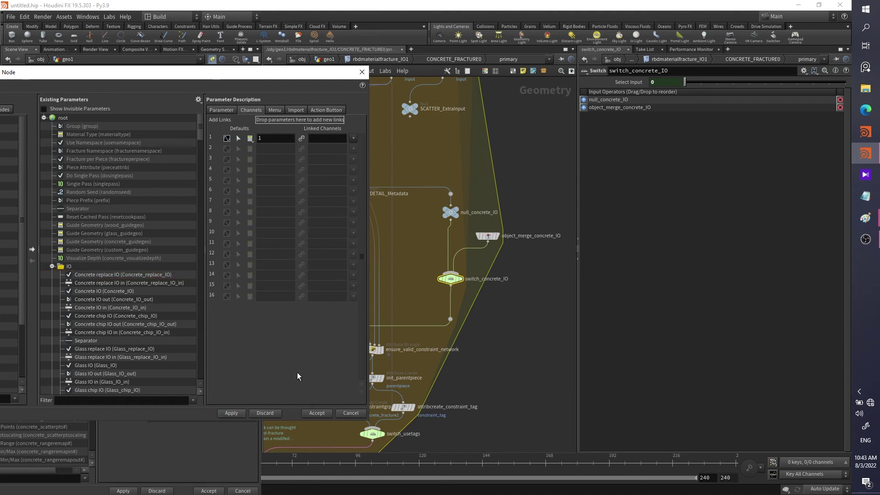
Check the source path of object_merge_concrete_IO and the Concrete replace IO in parameter, and return to the geo1 network
{"action": "left_click", "coordinate": [488, 236]}
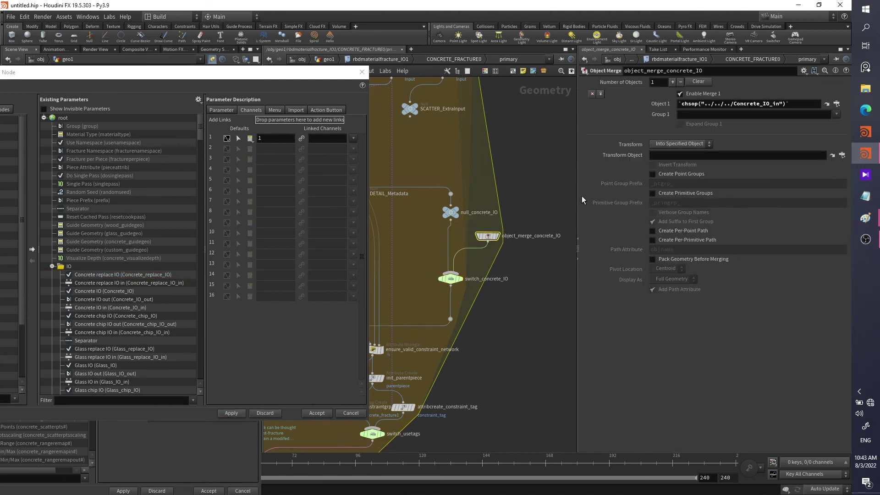
{"action": "left_click", "coordinate": [109, 290]}
{"action": "left_click", "coordinate": [109, 283]}
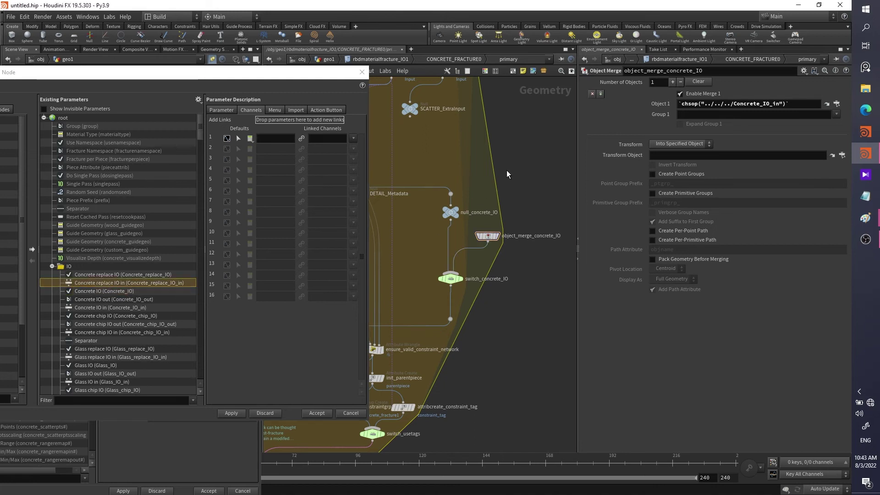
{"action": "key", "text": "u"}
{"action": "key", "text": "u"}
{"action": "key", "text": "u"}
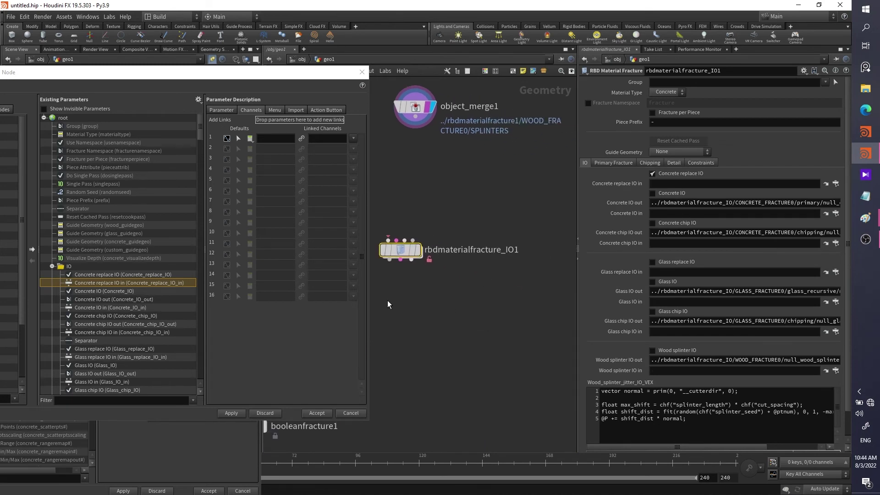
Add a Null below rbdmaterialfracture_IO1 and an Object Merge above it in the geo1 network
{"action": "key", "text": "Tab"}
{"action": "type", "text": "nu"}
{"action": "key", "text": "Return"}
{"action": "left_click", "coordinate": [503, 305]}
{"action": "key", "text": "Tab"}
{"action": "type", "text": "obj"}
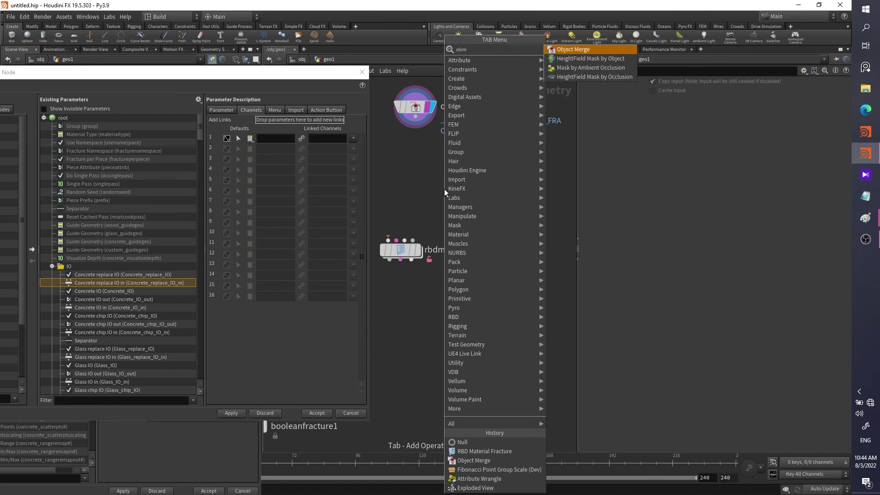
{"action": "key", "text": "Return"}
{"action": "left_click", "coordinate": [498, 193]}
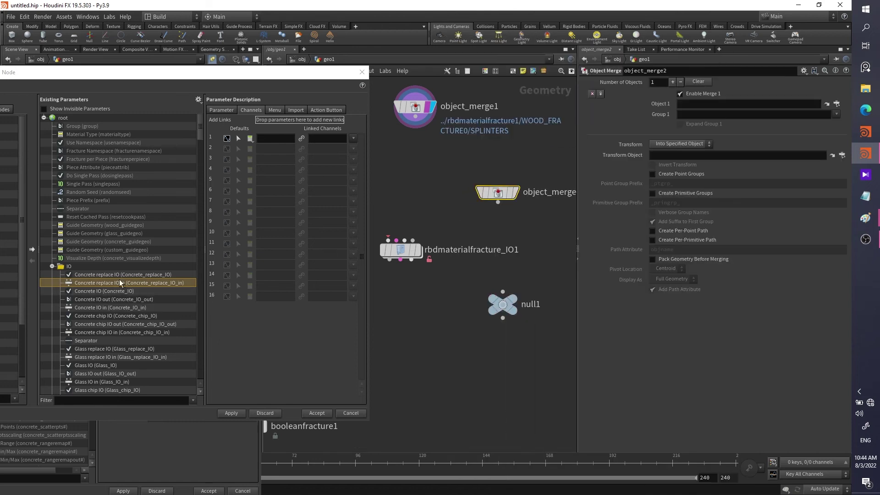
Copy the Concrete IO out path ../rbdmaterialfracture_IO/CONCRETE_FRACTURE0/primary/null_concrete_IO into Object 1 of the new Object Merge
{"action": "left_click", "coordinate": [400, 250]}
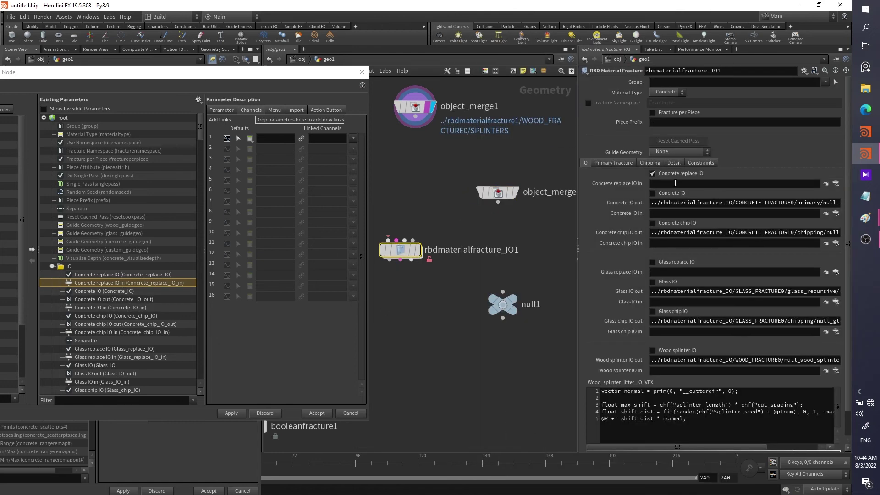
{"action": "left_click", "coordinate": [679, 202]}
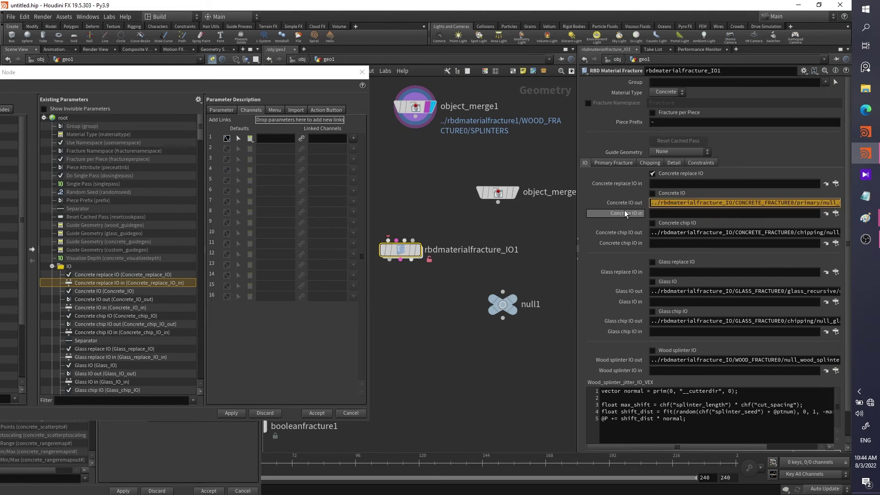
{"action": "left_click", "coordinate": [498, 193]}
{"action": "left_click", "coordinate": [688, 101]}
{"action": "type", "text": "../rbdmaterialfracture_IO/CONCRETE_FRACTURE0/primary/null_concrete_IO"}
{"action": "key", "text": "Return"}
Add a Box below object_merge1, connect it to the first input of rbdmaterialfracture_IO1, and display the fracture node
{"action": "key", "text": "Tab"}
{"action": "type", "text": "bo"}
{"action": "key", "text": "Return"}
{"action": "left_click", "coordinate": [414, 160]}
{"action": "left_click", "coordinate": [415, 170]}
{"action": "left_click", "coordinate": [389, 238]}
{"action": "key", "text": "r"}
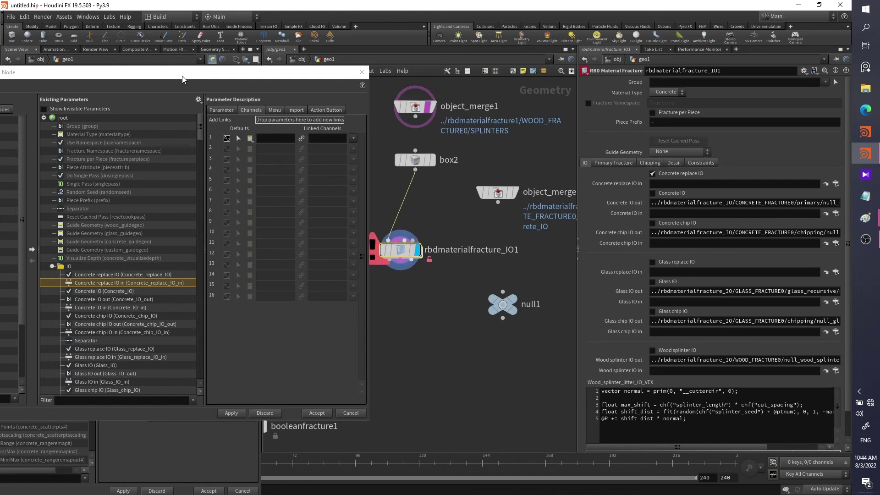
Move the Edit Parameter Interface windows off the viewport and close the one for rbdmaterialfracture_IO1
{"action": "left_click_drag", "start_coordinate": [171, 81], "coordinate": [525, 383]}
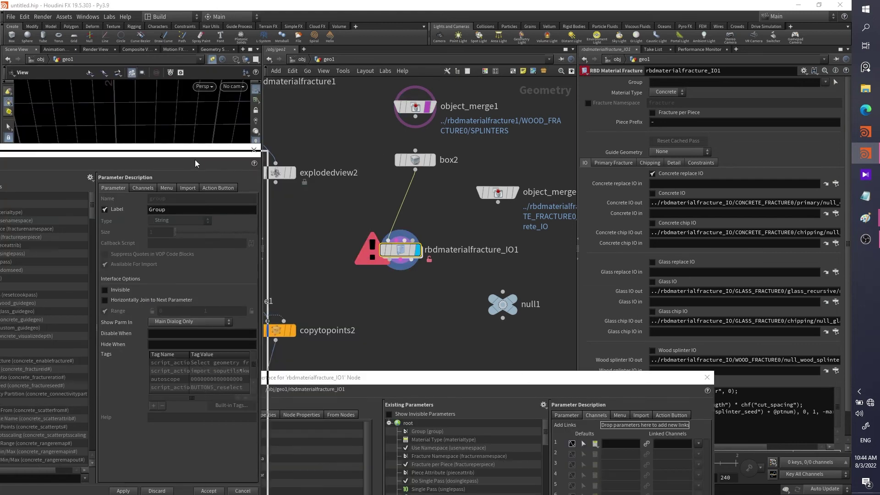
{"action": "left_click_drag", "start_coordinate": [190, 151], "coordinate": [423, 301]}
{"action": "left_click", "coordinate": [487, 299]}
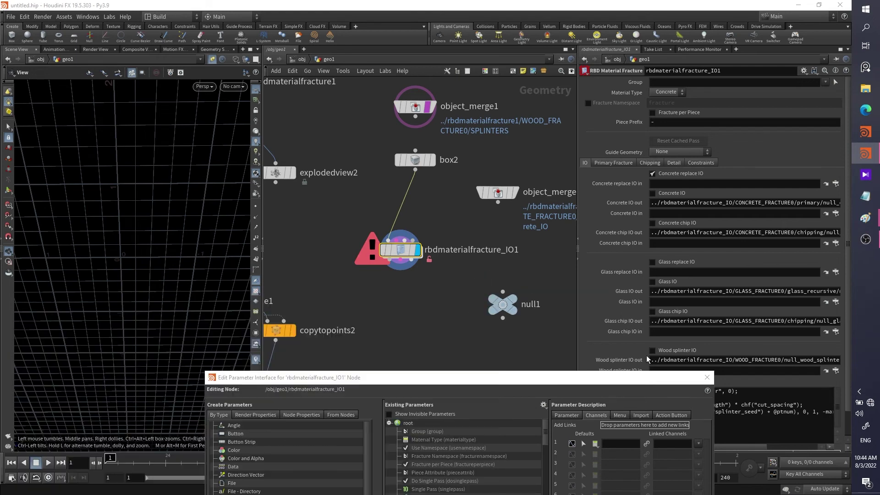
{"action": "left_click_drag", "start_coordinate": [147, 243], "coordinate": [144, 197]}
{"action": "left_click", "coordinate": [707, 377]}
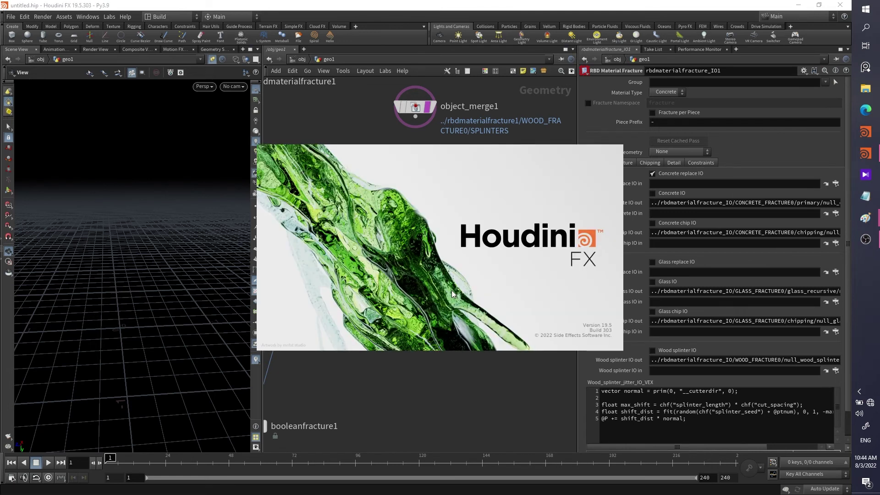
Display Fibonacci_Point_Group_Scale2 and frame its geometry in the viewport
{"action": "key", "text": "l"}
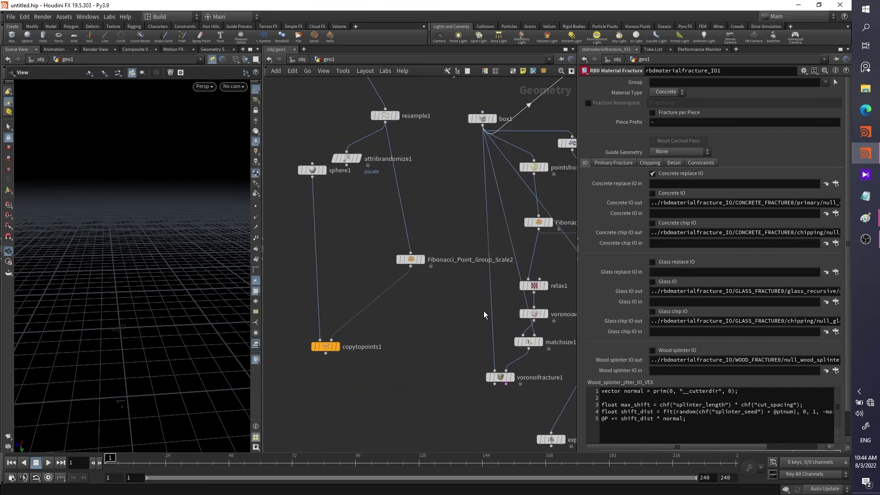
{"action": "scroll", "coordinate": [420, 243], "scroll_direction": "up", "scroll_amount": 4}
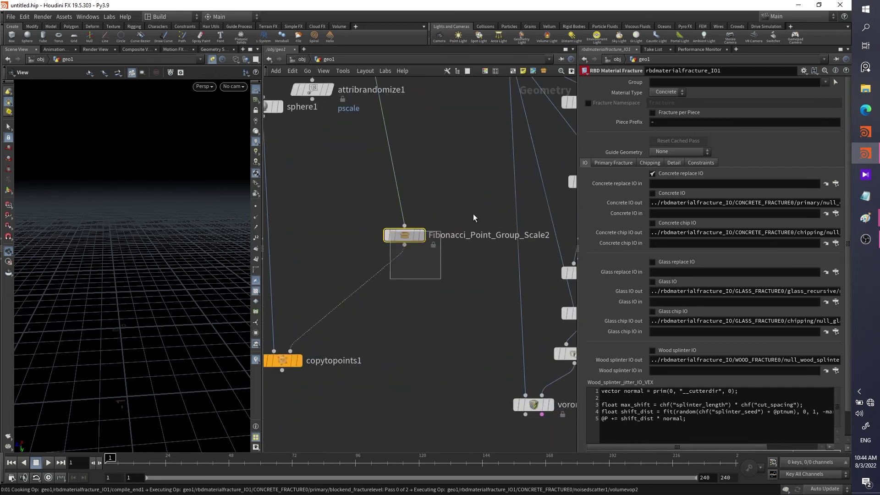
{"action": "key", "text": "r"}
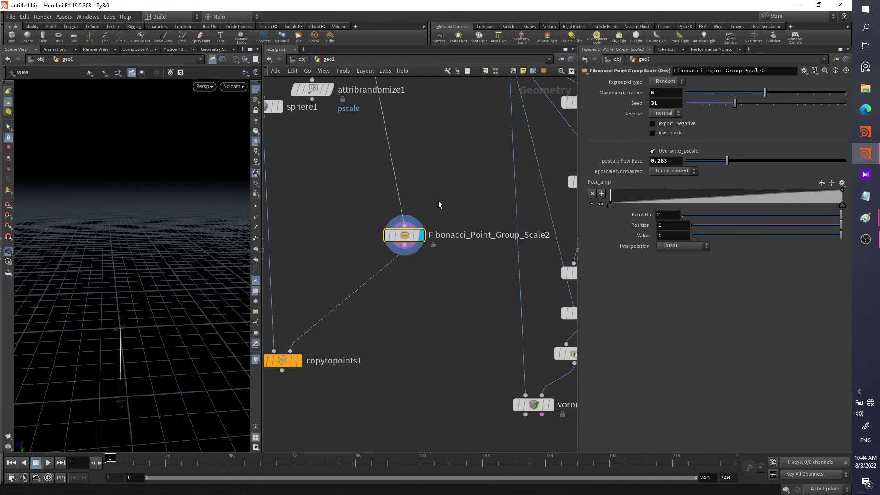
{"action": "key", "text": "f"}
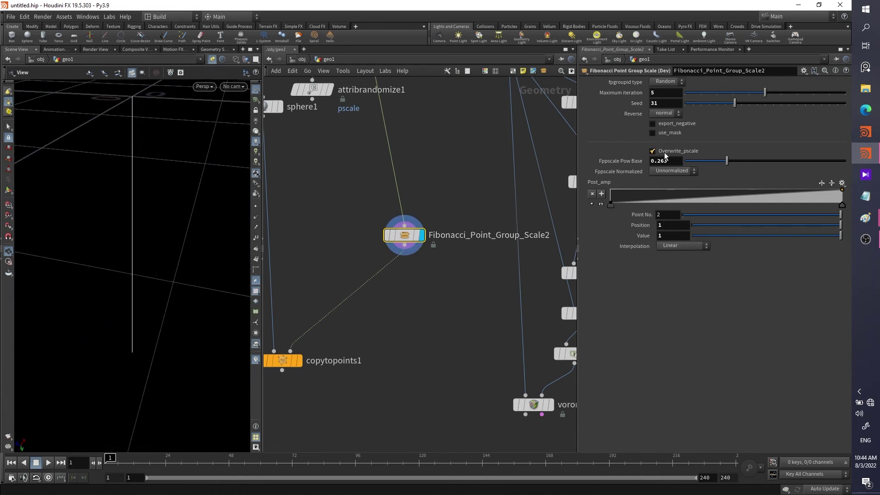
Set the fpgroupid type of Fibonacci_Point_Group_Scale2 to Ordering
{"action": "left_click", "coordinate": [672, 82]}
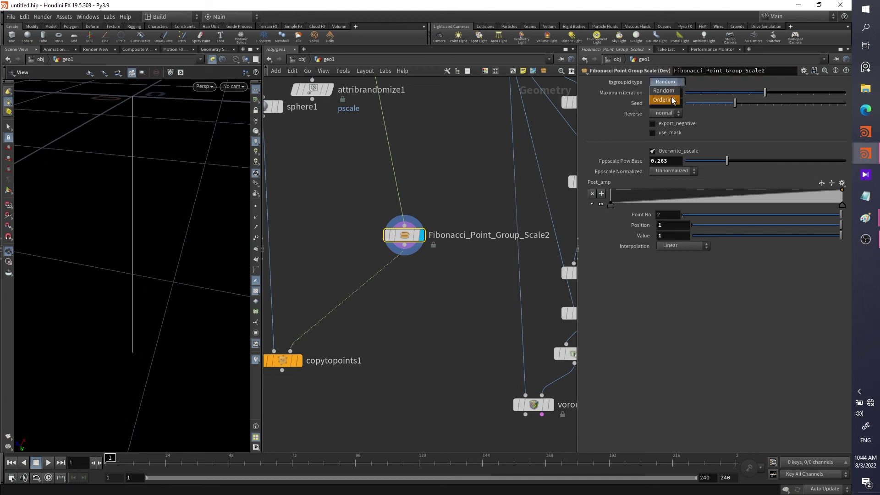
{"action": "left_click", "coordinate": [794, 134]}
{"action": "middle_click_drag", "start_coordinate": [412, 174], "coordinate": [427, 276]}
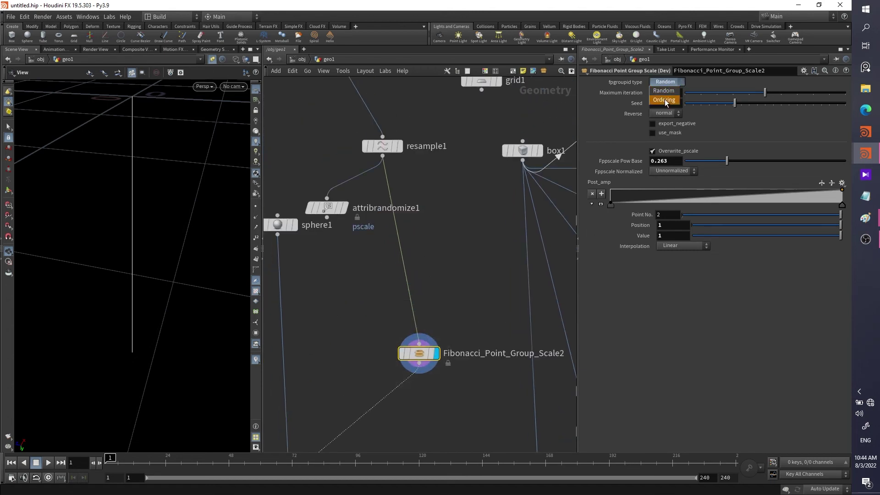
{"action": "left_click", "coordinate": [665, 100]}
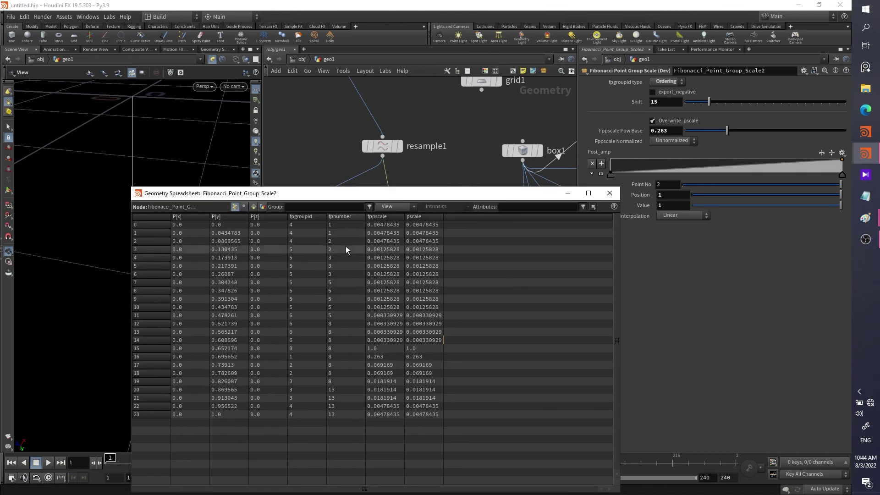
Examine the fpnumber values across the points in the geometry spreadsheet of Fibonacci_Point_Group_Scale2
{"action": "left_click", "coordinate": [343, 231]}
{"action": "left_click", "coordinate": [340, 249]}
{"action": "left_click", "coordinate": [337, 324]}
{"action": "left_click", "coordinate": [340, 381]}
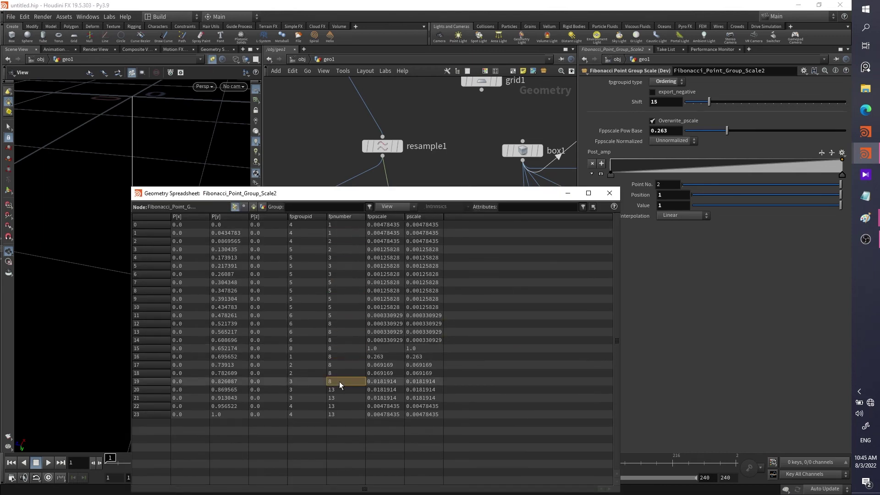
Move the geometry spreadsheet clear of resample1 and set that node's maximum segments to 50
{"action": "left_click_drag", "start_coordinate": [409, 195], "coordinate": [400, 224]}
{"action": "left_click", "coordinate": [382, 146]}
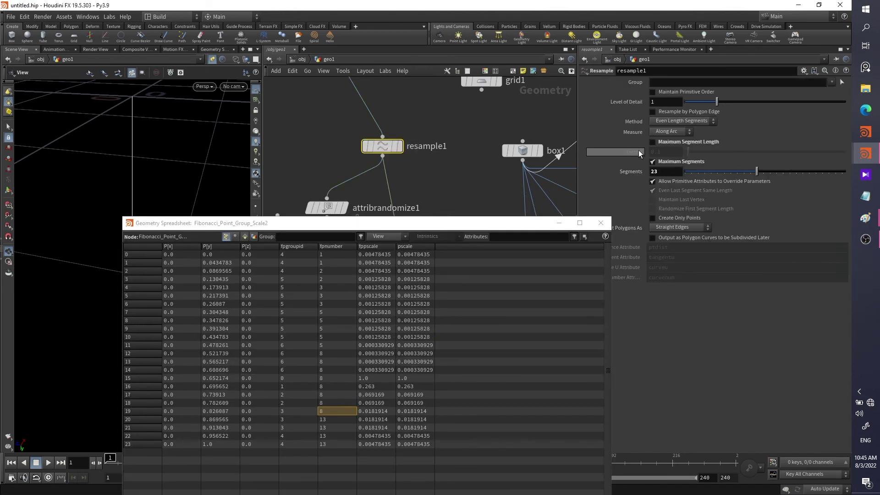
{"action": "left_click_drag", "start_coordinate": [757, 172], "coordinate": [872, 167]}
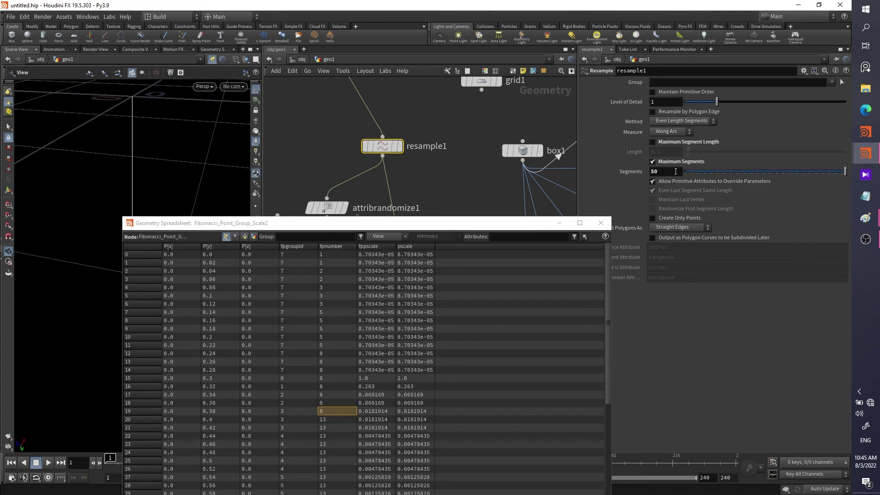
Set resample1's maximum segments to 500 and check the fpnumber values of the last points in the geometry spreadsheet
{"action": "left_click", "coordinate": [653, 172]}
{"action": "type", "text": "0"}
{"action": "key", "text": "Return"}
{"action": "left_click_drag", "start_coordinate": [608, 252], "coordinate": [610, 483]}
{"action": "left_click_drag", "start_coordinate": [442, 230], "coordinate": [363, 105]}
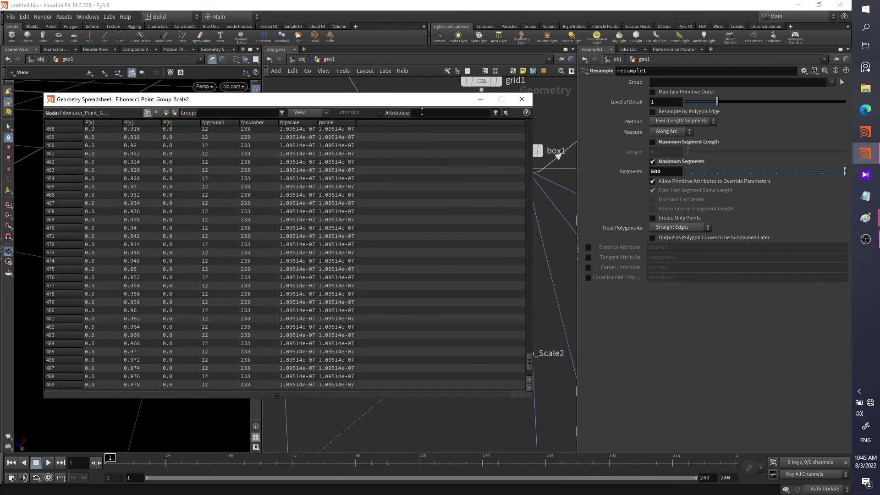
{"action": "left_click", "coordinate": [249, 368]}
{"action": "scroll", "coordinate": [250, 363], "scroll_direction": "down", "scroll_amount": 3}
{"action": "left_click_drag", "start_coordinate": [332, 101], "coordinate": [416, 319]}
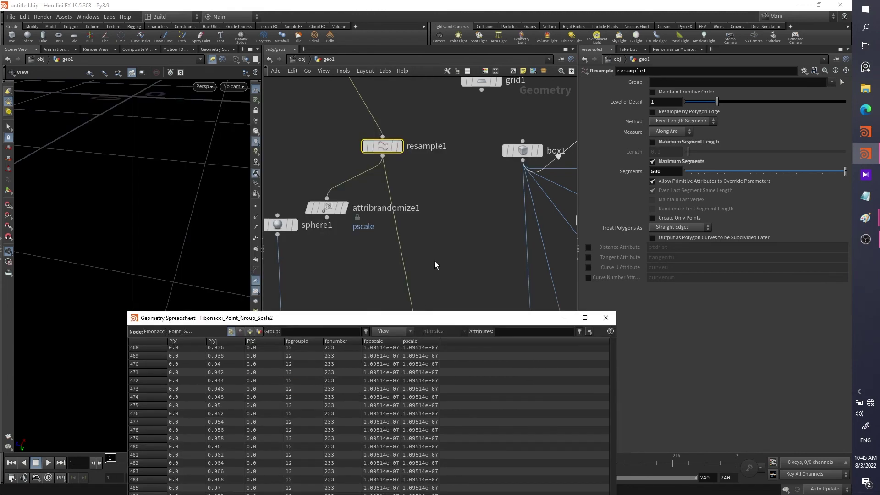
Add a Box node to the network in the free space between line1 and grid1
{"action": "key", "text": "f"}
{"action": "middle_click_drag", "start_coordinate": [399, 200], "coordinate": [407, 64]}
{"action": "middle_click_drag", "start_coordinate": [435, 143], "coordinate": [444, 223]}
{"action": "key", "text": "Tab"}
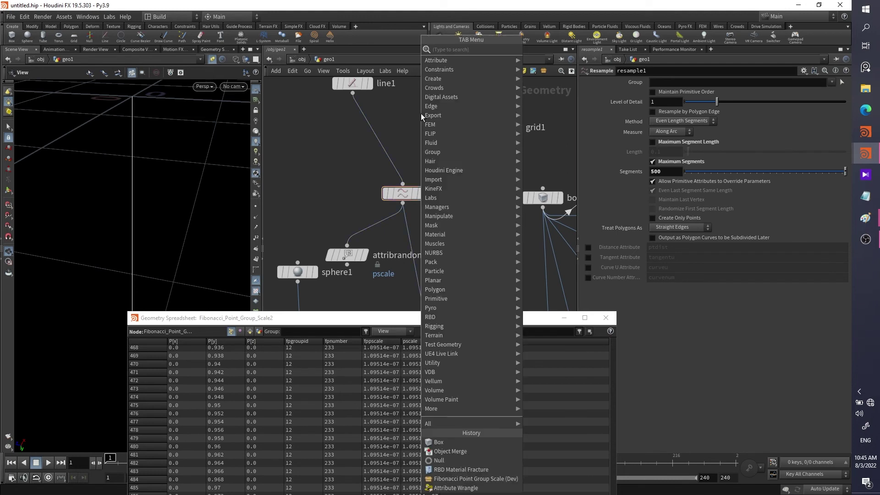
{"action": "type", "text": "box"}
{"action": "key", "text": "Return"}
{"action": "left_click", "coordinate": [420, 113]}
Add a Points from Volume node below box3 and feed it with the box's output
{"action": "key", "text": "Tab"}
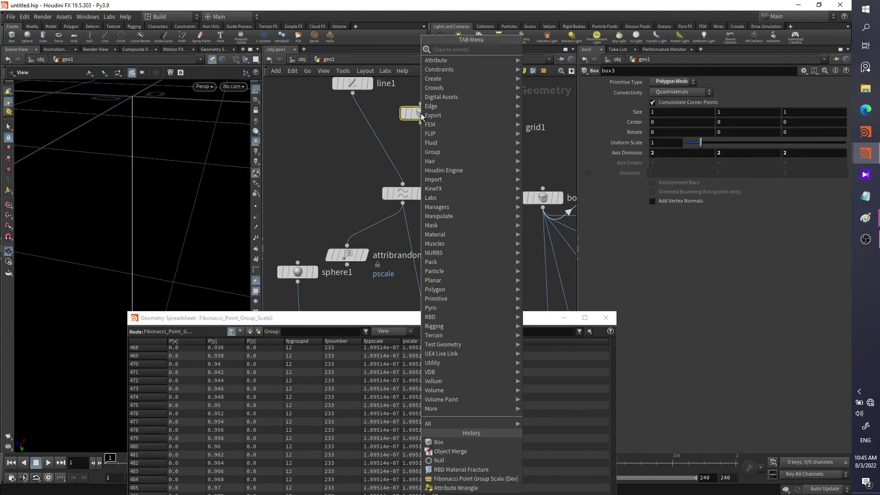
{"action": "type", "text": "pointfro"}
{"action": "key", "text": "Return"}
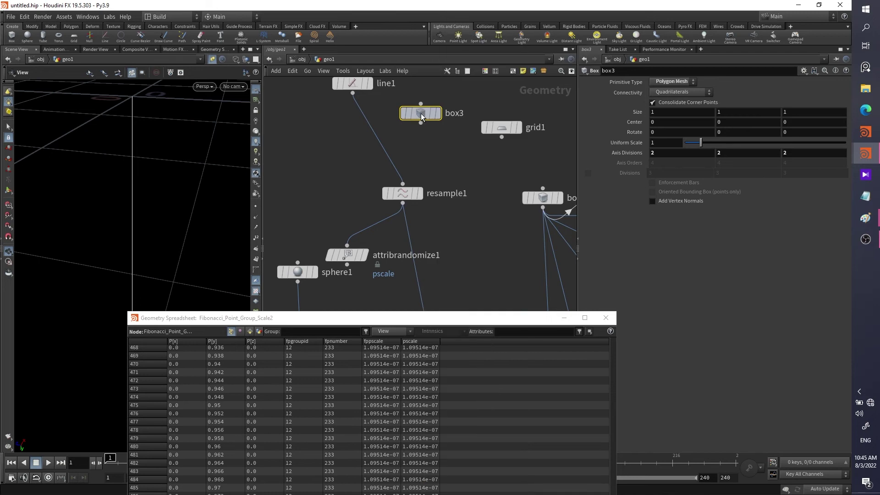
{"action": "left_click", "coordinate": [433, 155]}
{"action": "left_click_drag", "start_coordinate": [421, 123], "coordinate": [433, 144]}
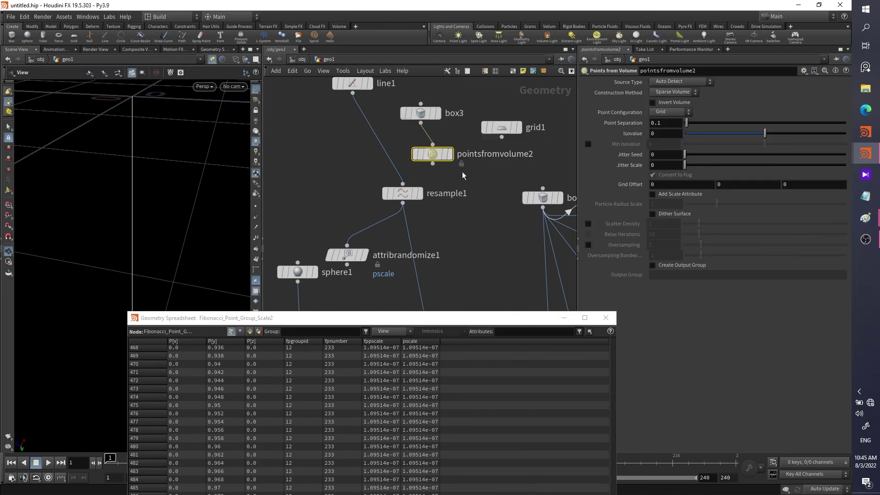
{"action": "middle_click_drag", "start_coordinate": [461, 215], "coordinate": [449, 130]}
{"action": "scroll", "coordinate": [449, 133], "scroll_direction": "down", "scroll_amount": 3}
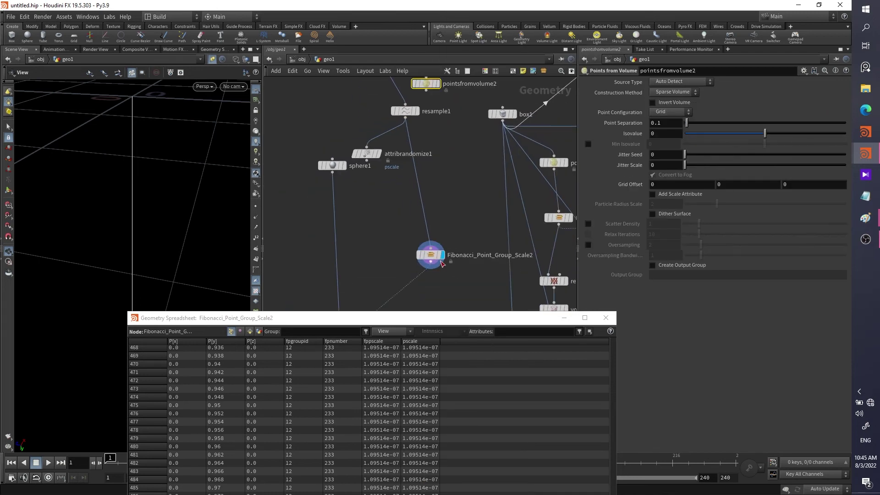
{"action": "scroll", "coordinate": [458, 225], "scroll_direction": "up", "scroll_amount": 3}
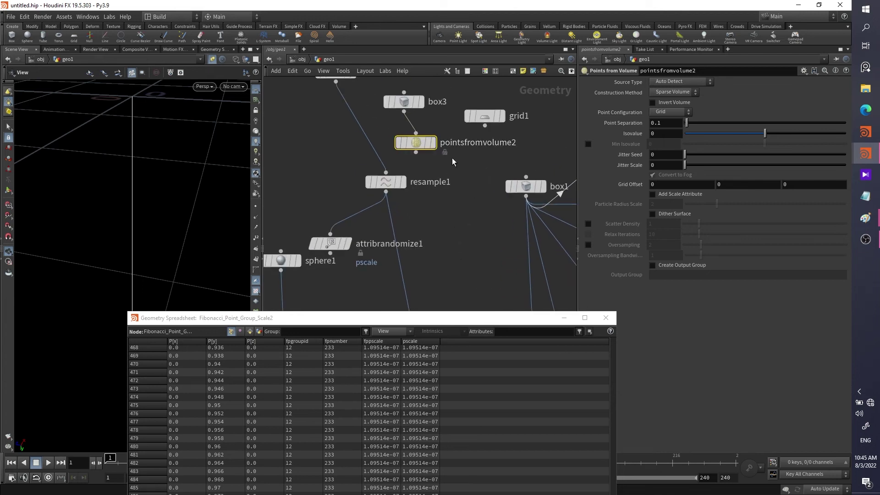
{"action": "right_click", "coordinate": [414, 137]}
{"action": "left_click", "coordinate": [429, 140]}
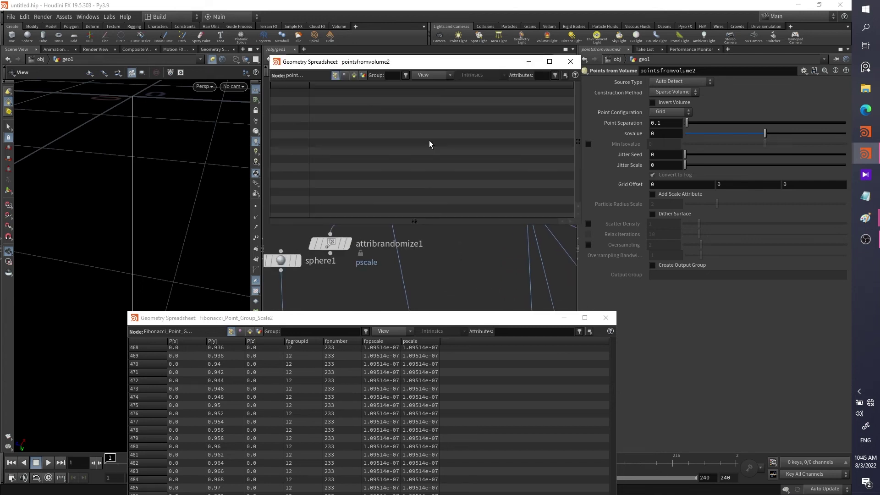
{"action": "left_click", "coordinate": [570, 61]}
Display pointsfromvolume2 in the viewport and check its point count in the node info
{"action": "mouse_move", "coordinate": [420, 134]}
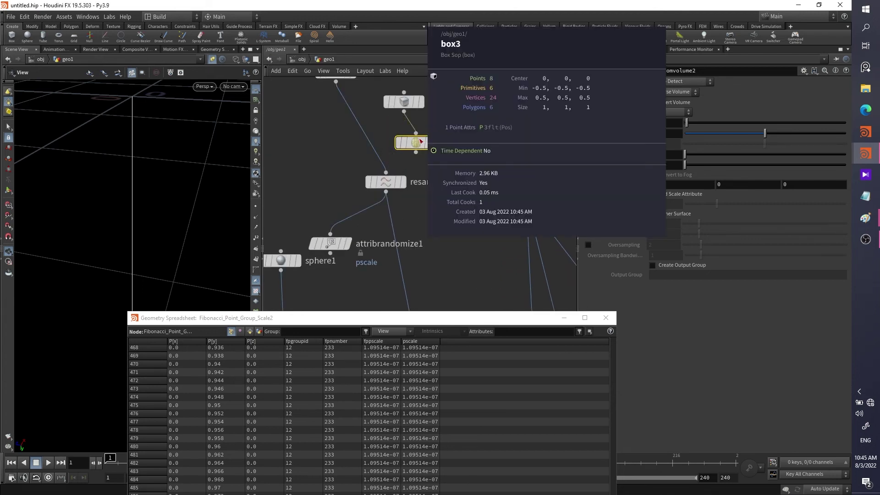
{"action": "middle_click", "coordinate": [425, 144]}
{"action": "left_click", "coordinate": [434, 143]}
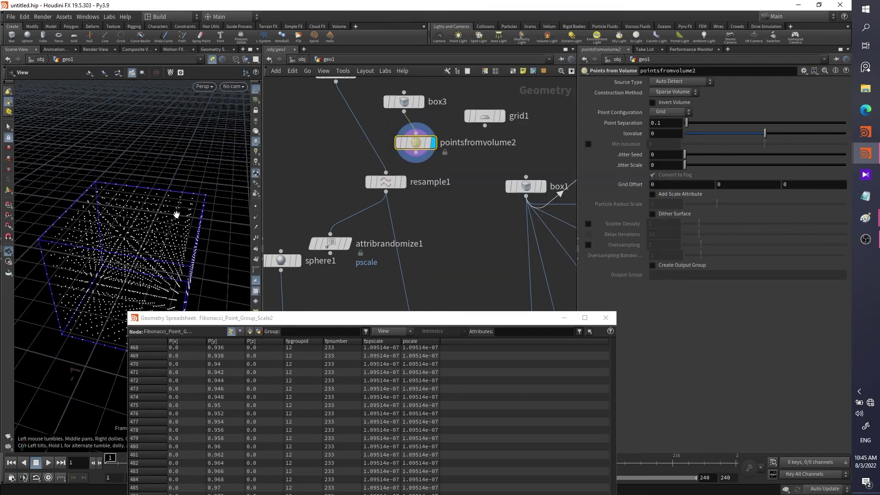
{"action": "left_click_drag", "start_coordinate": [179, 238], "coordinate": [165, 235]}
{"action": "middle_click", "coordinate": [424, 145]}
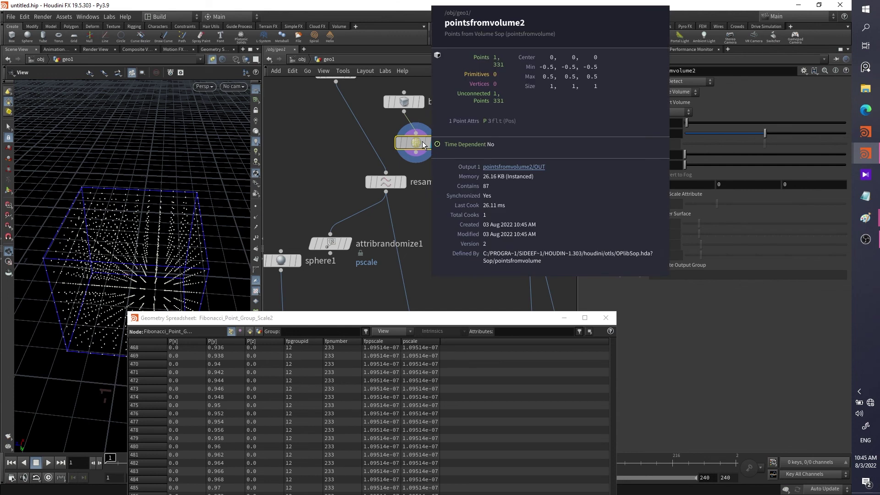
Try a point separation of 0.02 on pointsfromvolume2 and check the point count
{"action": "left_click_drag", "start_coordinate": [656, 123], "coordinate": [674, 124]}
{"action": "type", "text": "02"}
{"action": "key", "text": "Return"}
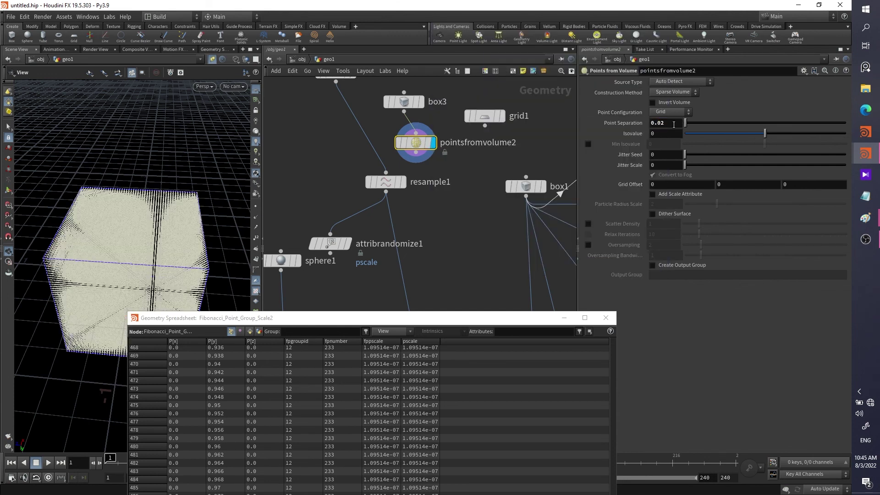
{"action": "middle_click", "coordinate": [416, 142]}
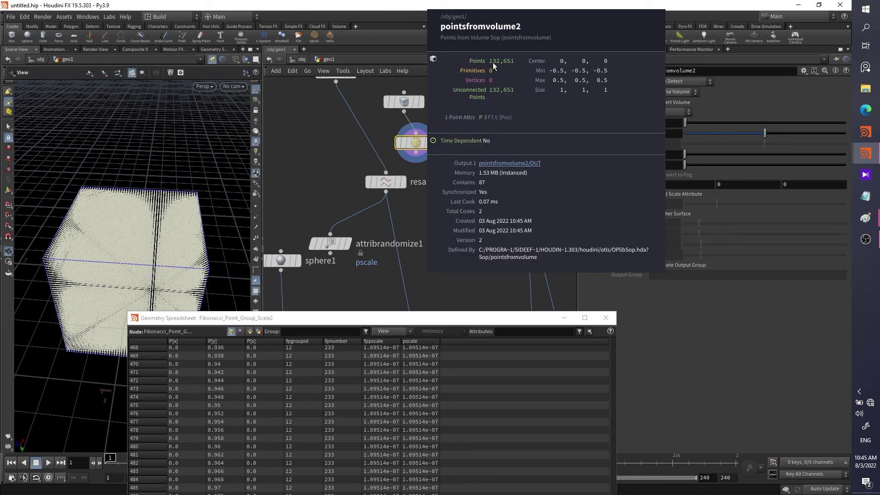
Set the point separation of pointsfromvolume2 to 0.01, then check its point count and inspect the point cloud from several angles
{"action": "left_click_drag", "start_coordinate": [661, 123], "coordinate": [667, 122]}
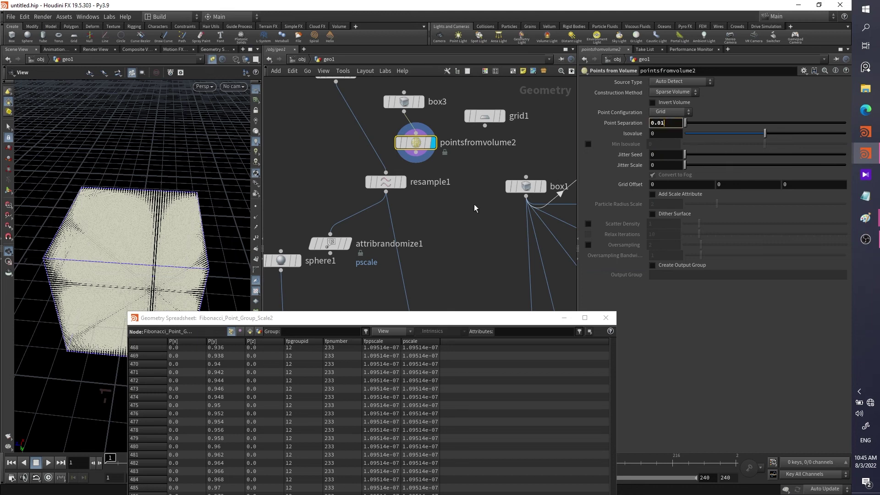
{"action": "type", "text": "1"}
{"action": "key", "text": "Return"}
{"action": "middle_click", "coordinate": [425, 146]}
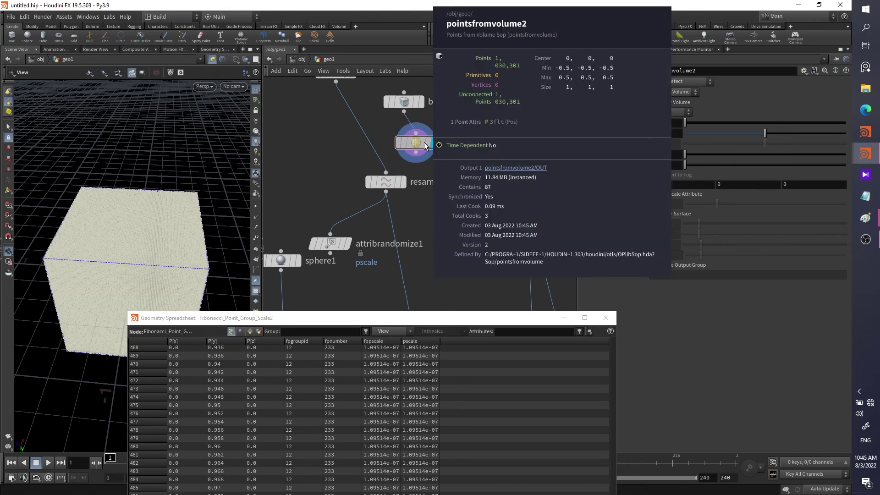
{"action": "scroll", "coordinate": [137, 208], "scroll_direction": "up", "scroll_amount": 10}
{"action": "left_click_drag", "start_coordinate": [145, 206], "coordinate": [66, 219]}
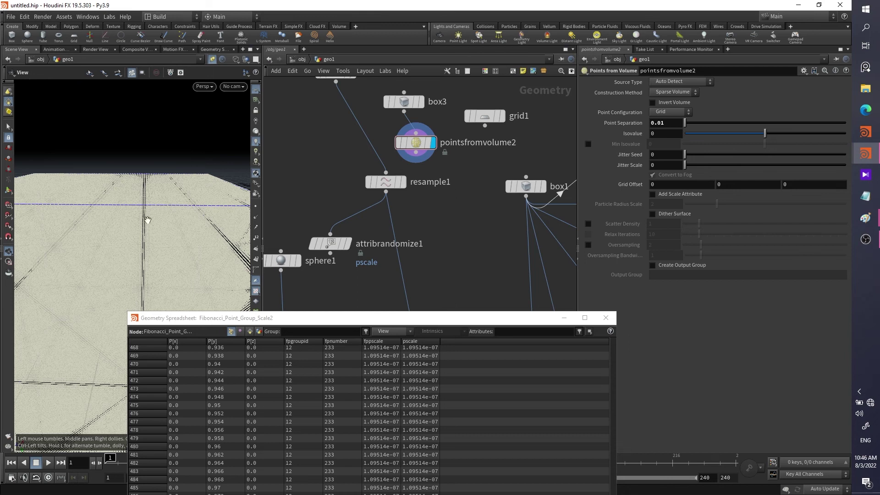
{"action": "scroll", "coordinate": [132, 196], "scroll_direction": "down", "scroll_amount": 5}
{"action": "left_click_drag", "start_coordinate": [132, 195], "coordinate": [105, 199]}
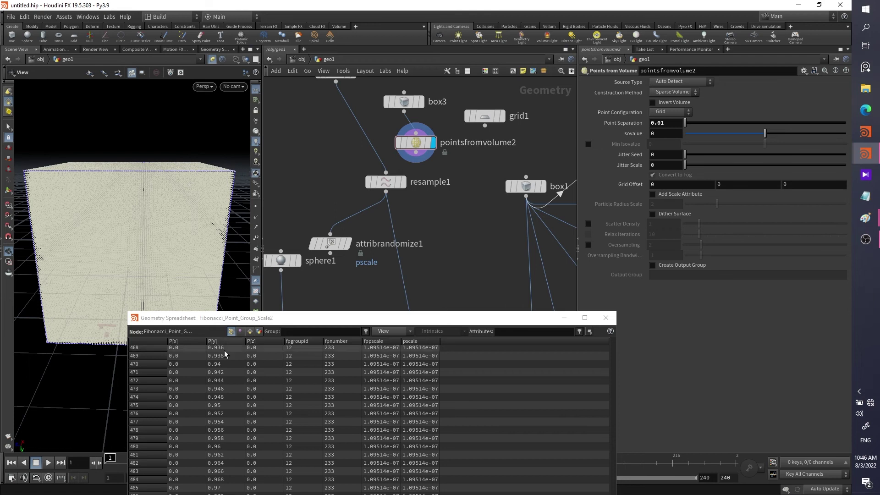
{"action": "left_click_drag", "start_coordinate": [137, 257], "coordinate": [61, 229]}
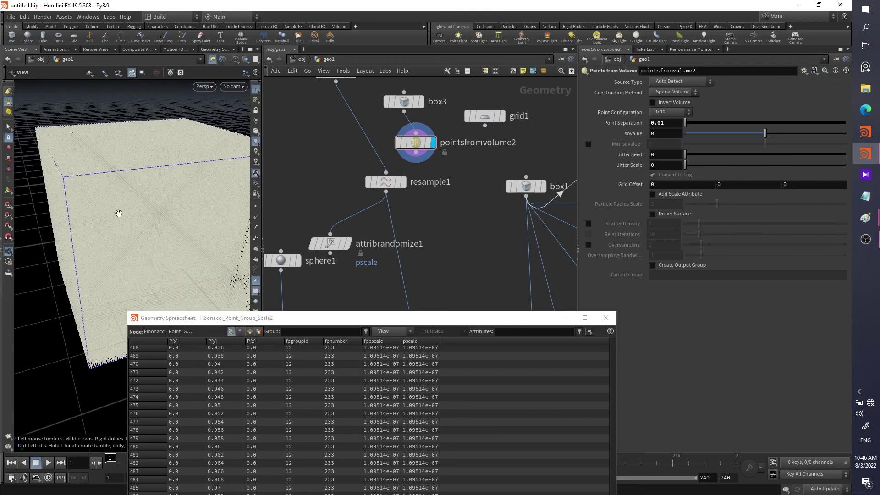
{"action": "left_click_drag", "start_coordinate": [118, 210], "coordinate": [137, 197]}
Examine the fpnumber values in the last rows of the Fibonacci_Point_Group_Scale2 geometry spreadsheet, then move the spreadsheet clear of the network
{"action": "middle_click_drag", "start_coordinate": [477, 221], "coordinate": [470, 123]}
{"action": "left_click_drag", "start_coordinate": [370, 324], "coordinate": [459, 115]}
{"action": "left_click", "coordinate": [430, 296]}
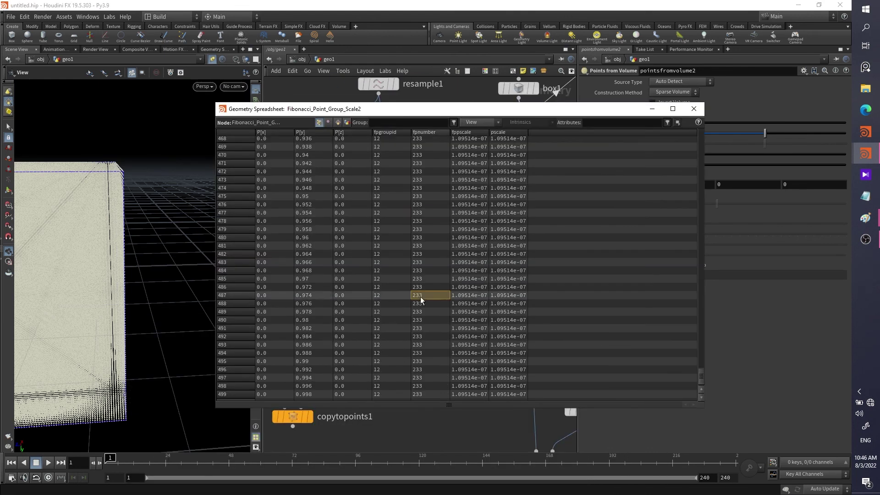
{"action": "scroll", "coordinate": [427, 348], "scroll_direction": "down", "scroll_amount": 1}
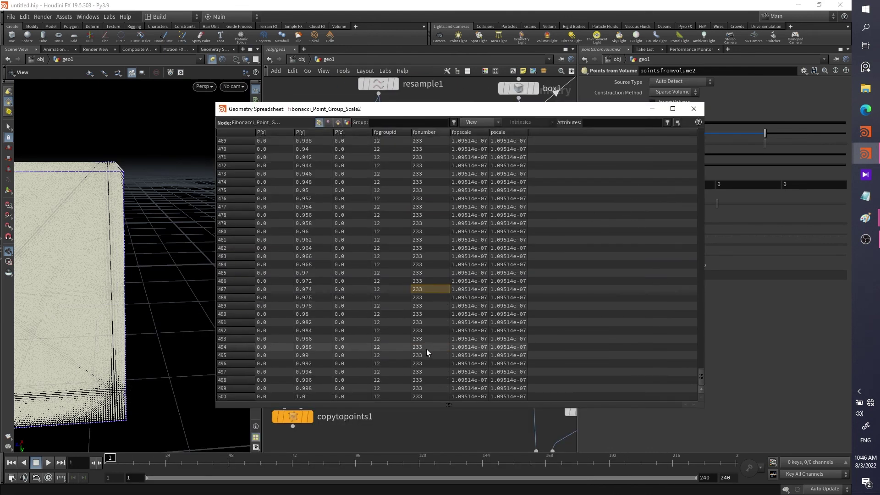
{"action": "left_click", "coordinate": [417, 386]}
{"action": "left_click", "coordinate": [407, 347]}
{"action": "left_click", "coordinate": [423, 380]}
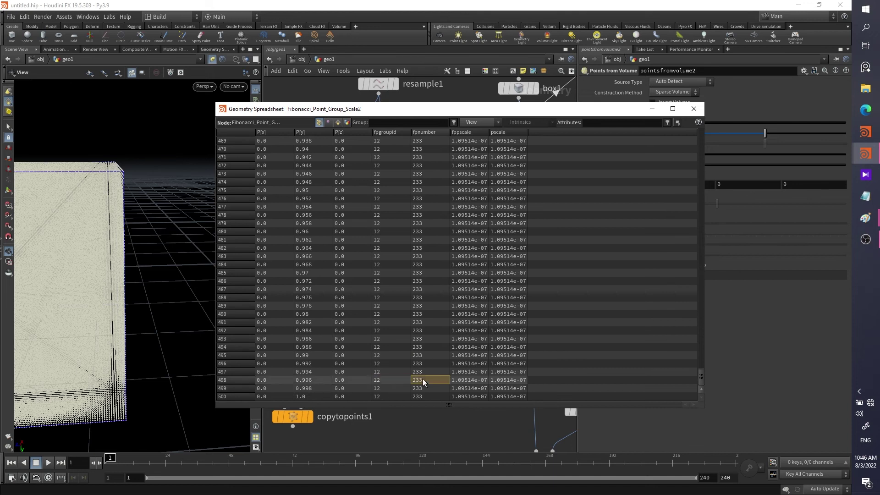
{"action": "left_click_drag", "start_coordinate": [622, 115], "coordinate": [570, 299]}
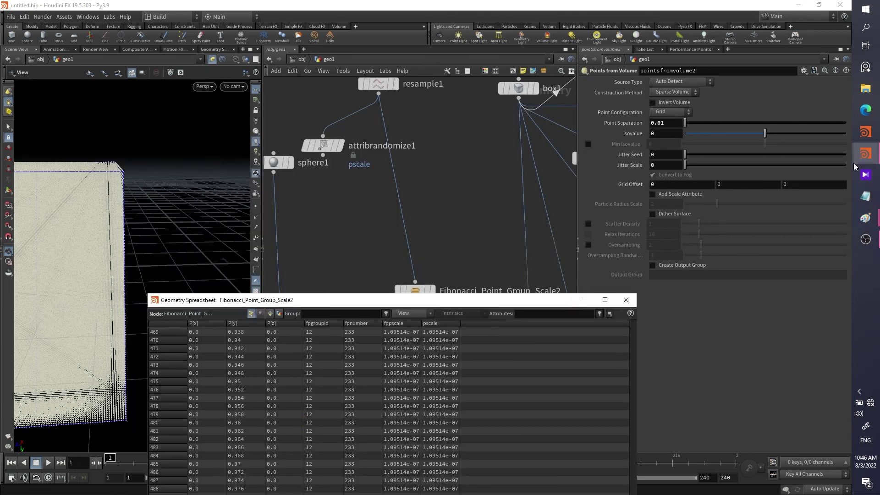
Switch to the other Houdini window, open the recent file lesson_math2.hip and dismiss the load warnings
{"action": "mouse_move", "coordinate": [863, 154]}
{"action": "left_click", "coordinate": [796, 195]}
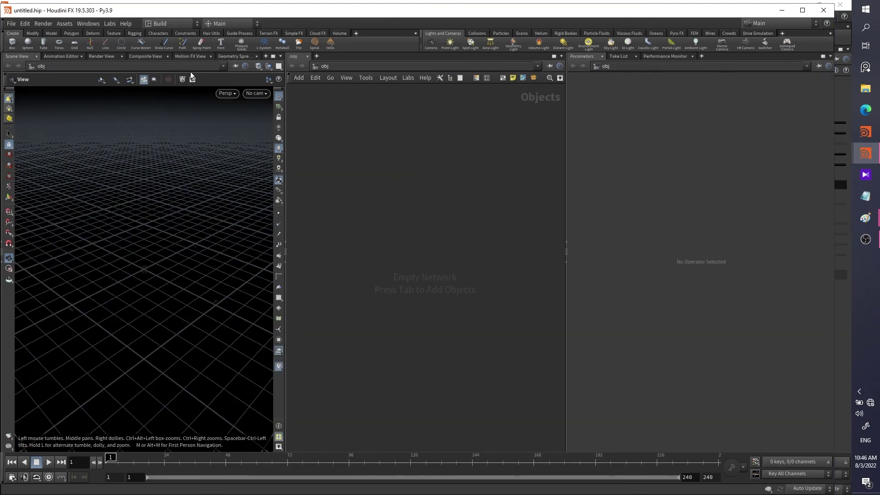
{"action": "left_click", "coordinate": [10, 23]}
{"action": "mouse_move", "coordinate": [50, 53]}
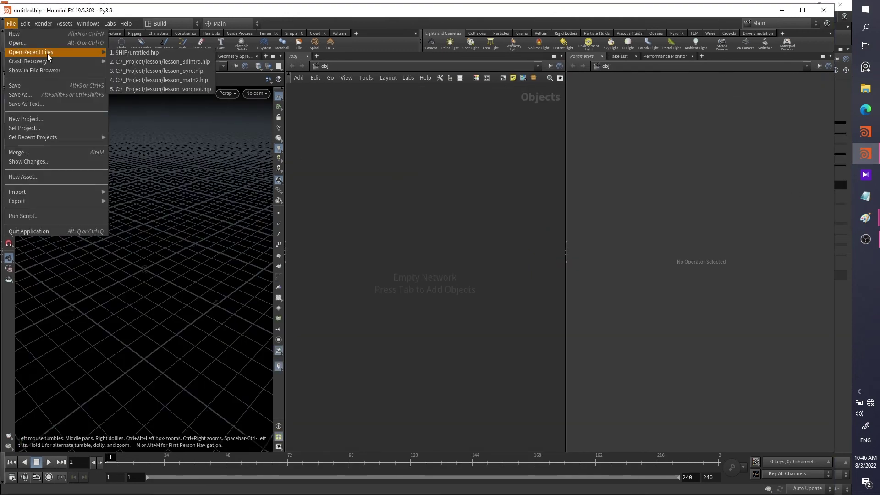
{"action": "left_click", "coordinate": [155, 80]}
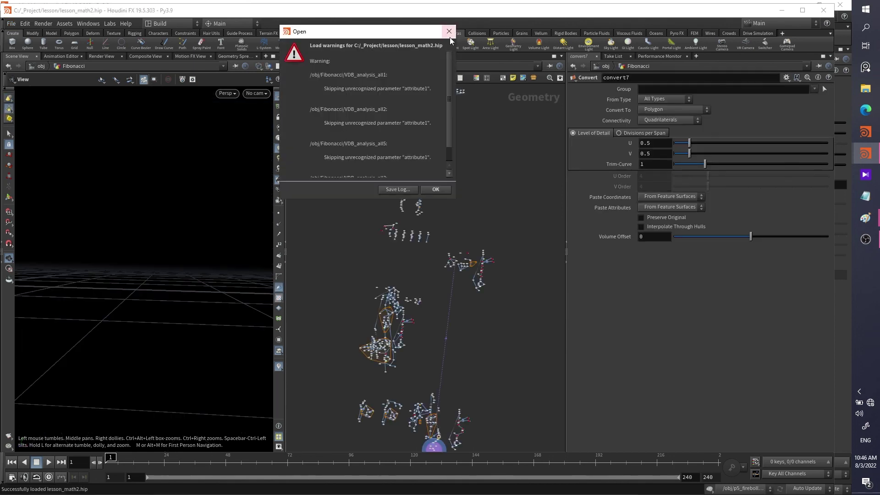
{"action": "left_click", "coordinate": [449, 32]}
Locate rbdmaterialfracture_IO in the Fibonacci network, display it and frame its fractured geometry in the viewport
{"action": "scroll", "coordinate": [410, 231], "scroll_direction": "up", "scroll_amount": 10}
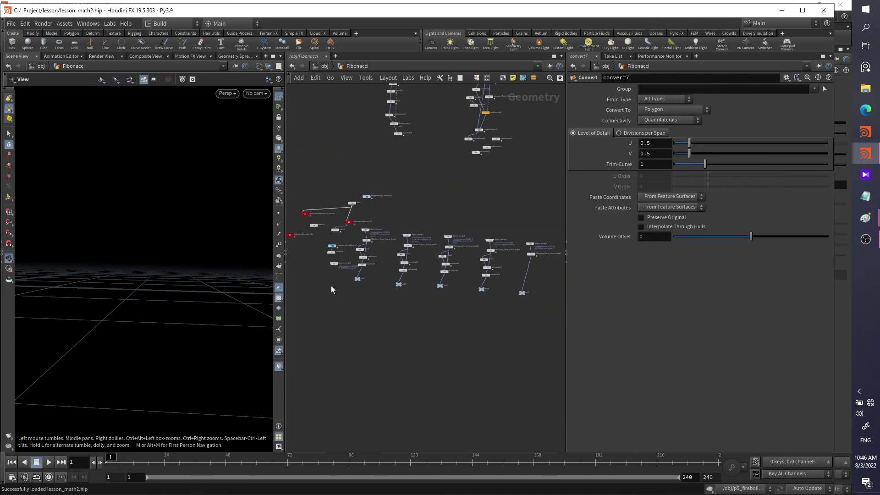
{"action": "left_click_drag", "start_coordinate": [443, 239], "coordinate": [410, 298]}
{"action": "middle_click_drag", "start_coordinate": [452, 355], "coordinate": [367, 228]}
{"action": "left_click", "coordinate": [429, 190]}
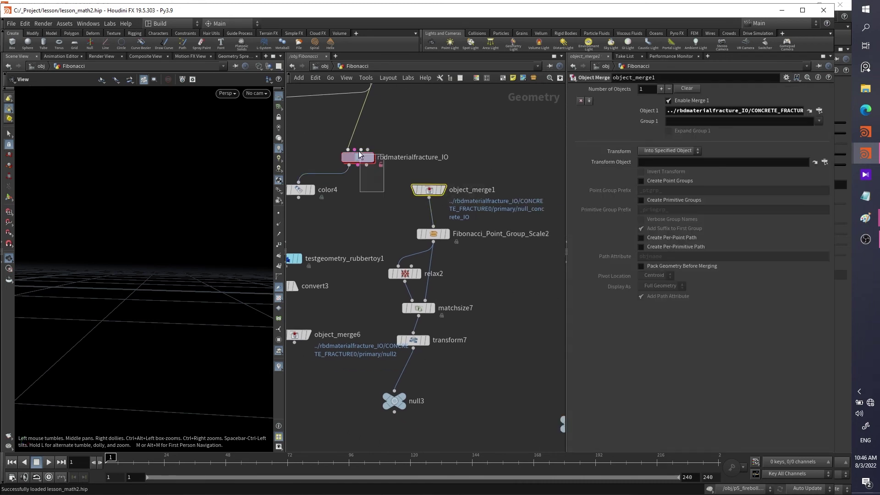
{"action": "left_click_drag", "start_coordinate": [359, 154], "coordinate": [359, 155]}
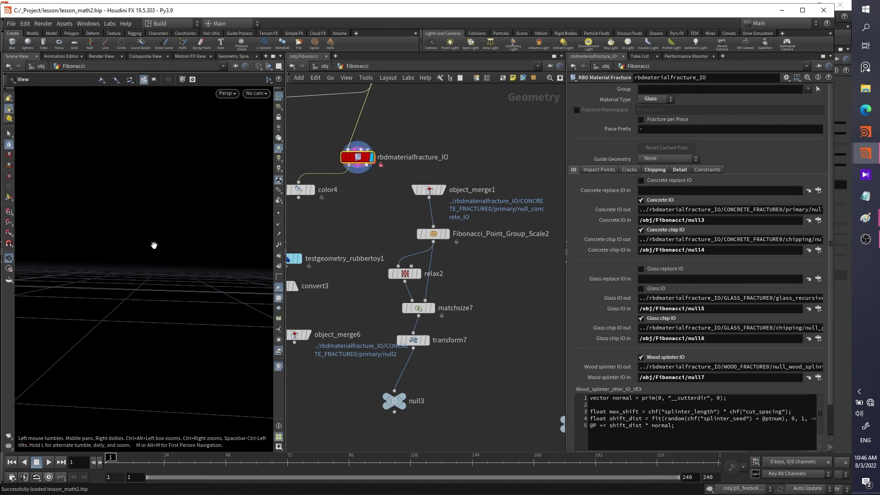
{"action": "key", "text": "f"}
{"action": "mouse_move", "coordinate": [171, 259]}
{"action": "left_mouse_down"}
{"action": "mouse_move", "coordinate": [157, 255]}
{"action": "mouse_move", "coordinate": [202, 281]}
{"action": "mouse_move", "coordinate": [156, 253]}
{"action": "mouse_move", "coordinate": [184, 249]}
{"action": "left_mouse_up"}
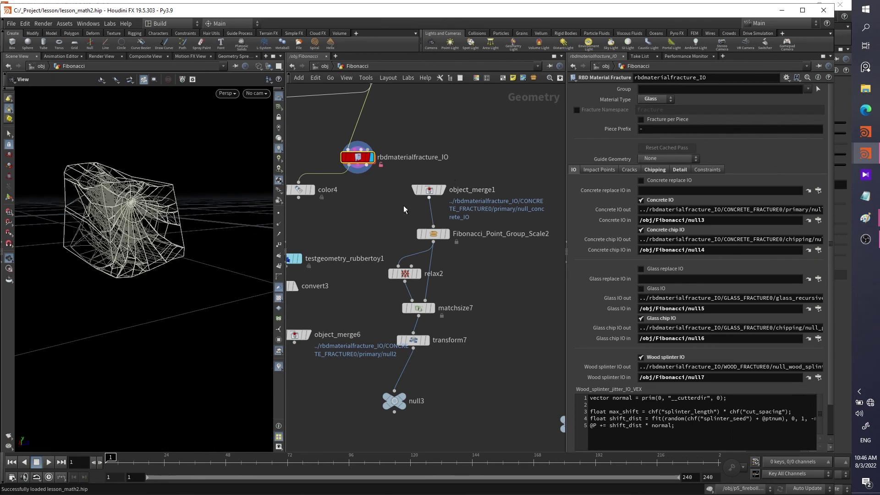
Examine the Concrete IO out and Glass IO out paths of rbdmaterialfracture_IO and the Object 1 path of object_merge1
{"action": "double_click", "coordinate": [698, 211]}
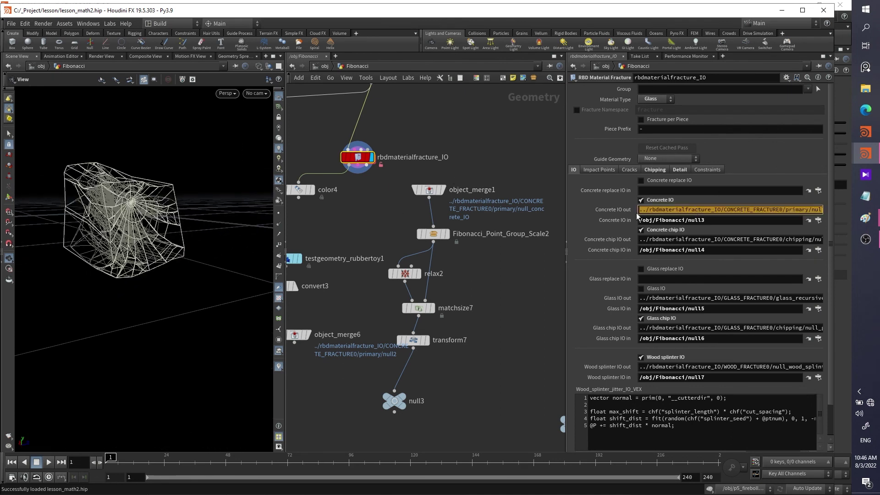
{"action": "middle_click_drag", "start_coordinate": [526, 277], "coordinate": [563, 237]}
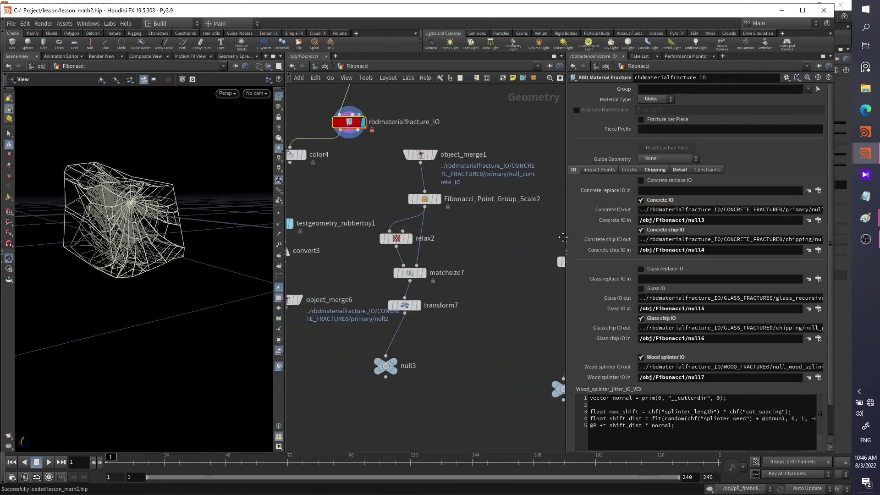
{"action": "left_click", "coordinate": [688, 210]}
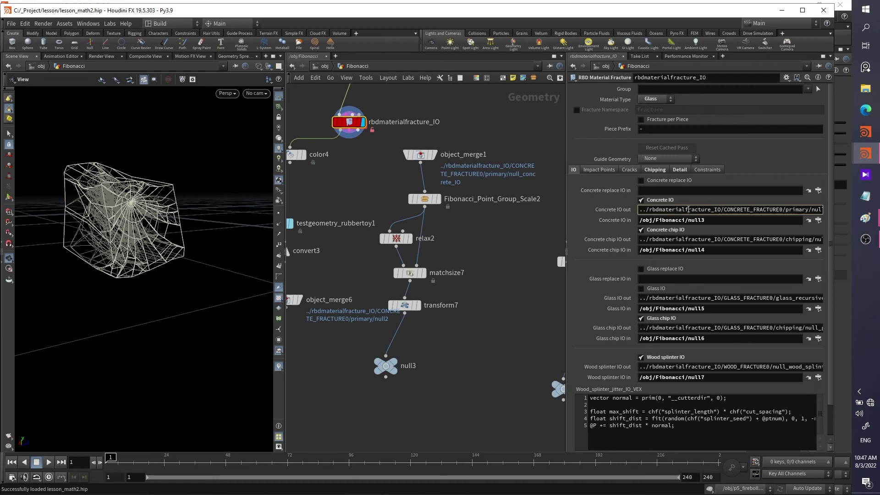
{"action": "double_click", "coordinate": [663, 299]}
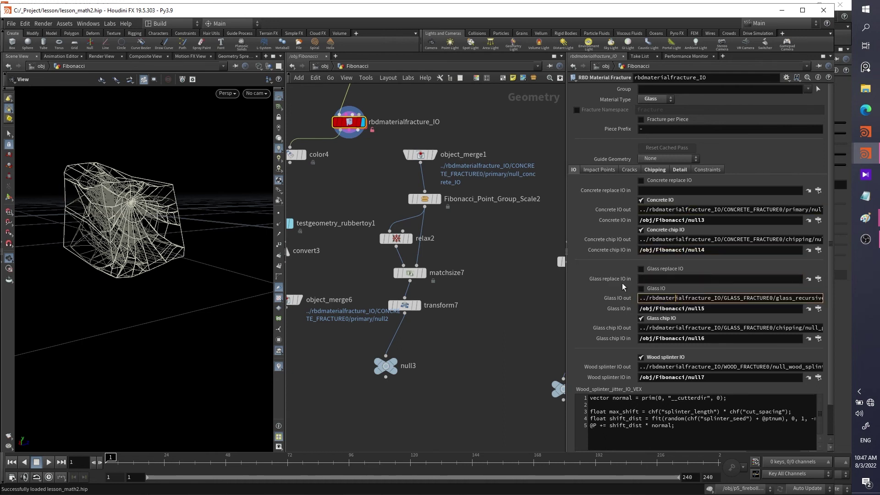
{"action": "left_click", "coordinate": [420, 155]}
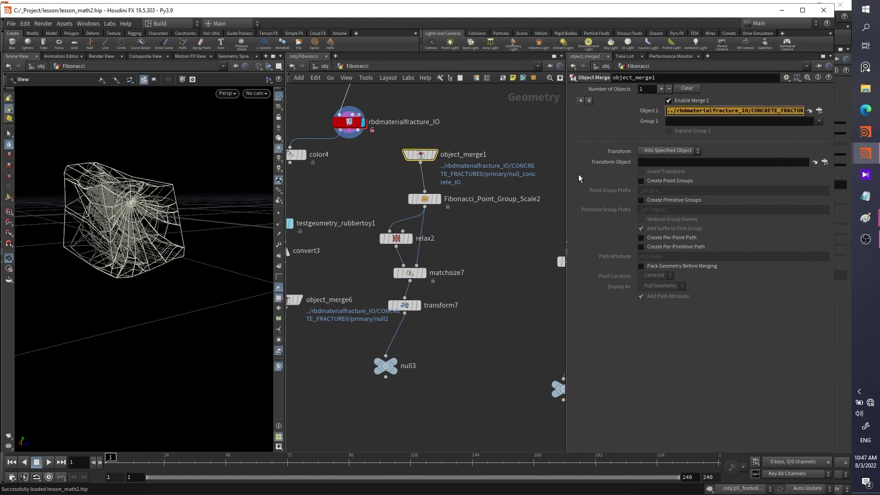
Display object_merge1 and Fibonacci_Point_Group_Scale2 in turn, and open the latter's geometry spreadsheet clear of the network nodes
{"action": "key", "text": "Tab"}
{"action": "key", "text": "Escape"}
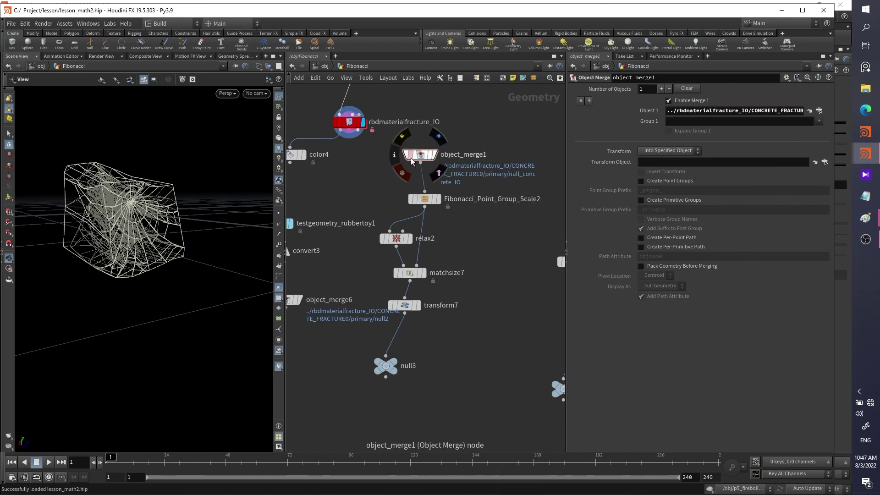
{"action": "key", "text": "r"}
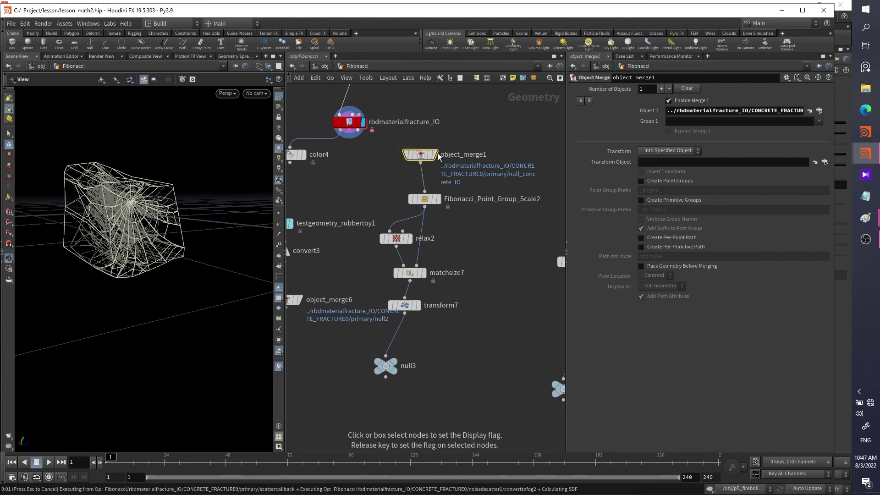
{"action": "left_click", "coordinate": [437, 155]}
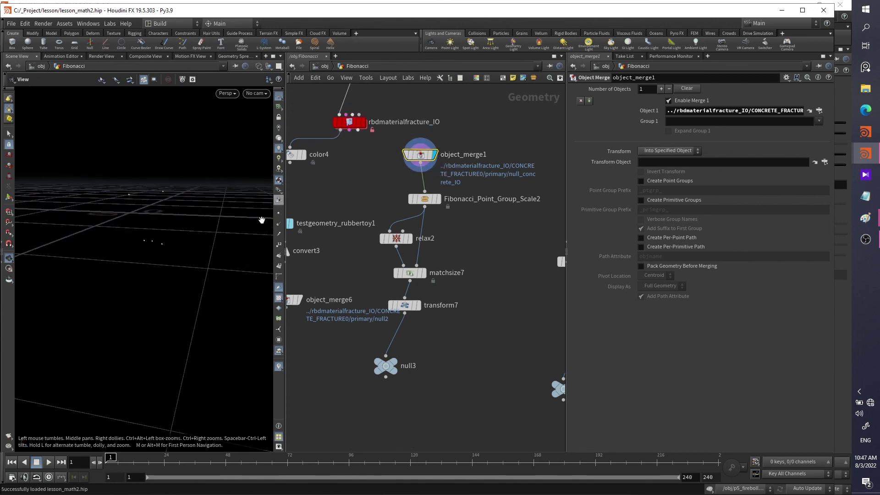
{"action": "left_click_drag", "start_coordinate": [403, 186], "coordinate": [462, 228]}
{"action": "key", "text": "r"}
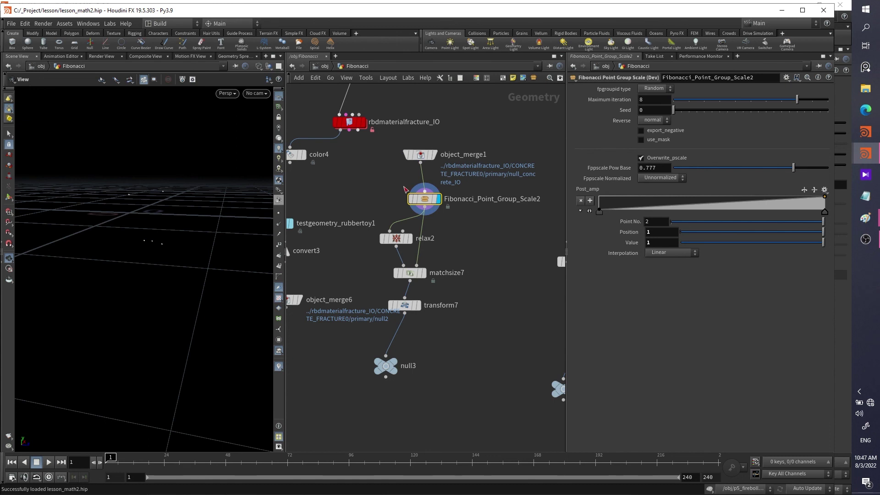
{"action": "key", "text": "alt+shift+s"}
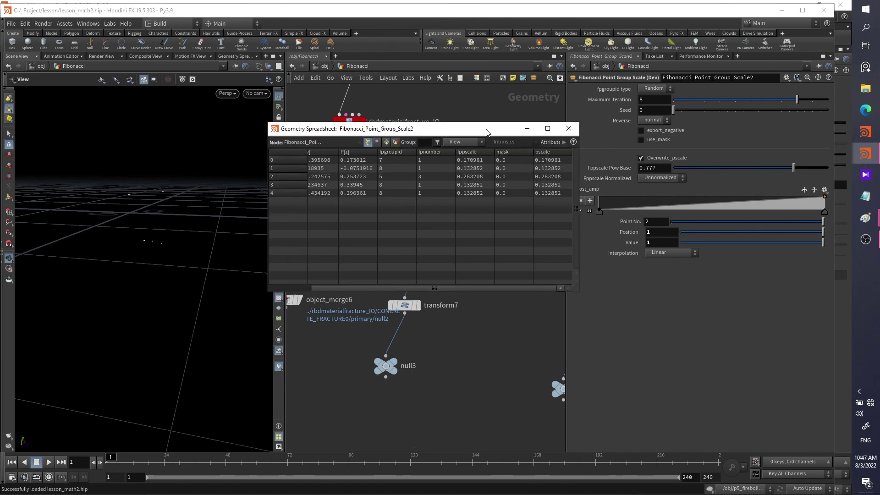
{"action": "left_click_drag", "start_coordinate": [491, 129], "coordinate": [382, 328]}
Display relax2, matchsize7 and transform7 in turn to view their points, and select null3 at the end of the chain
{"action": "left_click", "coordinate": [383, 235]}
{"action": "key", "text": "r"}
{"action": "left_click_drag", "start_coordinate": [453, 256], "coordinate": [403, 294]}
{"action": "key", "text": "r"}
{"action": "middle_click_drag", "start_coordinate": [485, 283], "coordinate": [492, 207]}
{"action": "left_click_drag", "start_coordinate": [465, 255], "coordinate": [411, 234]}
{"action": "key", "text": "r"}
{"action": "left_click_drag", "start_coordinate": [426, 275], "coordinate": [360, 326]}
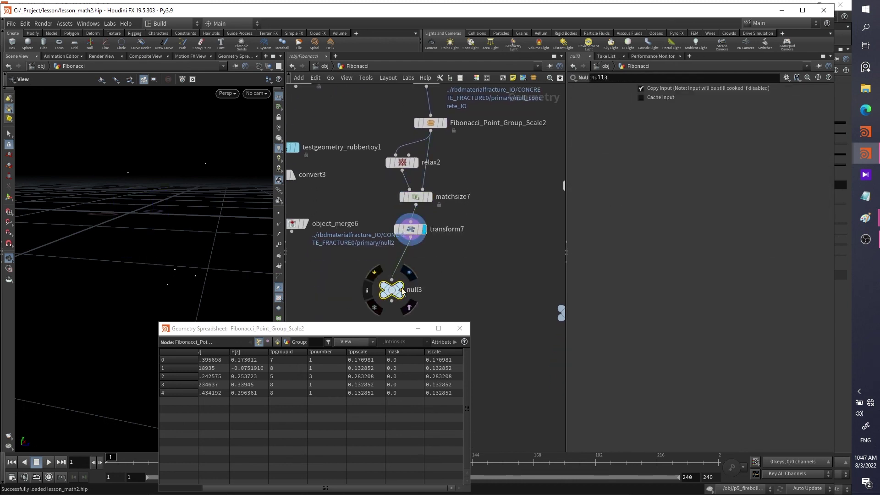
{"action": "middle_click_drag", "start_coordinate": [428, 248], "coordinate": [455, 236]}
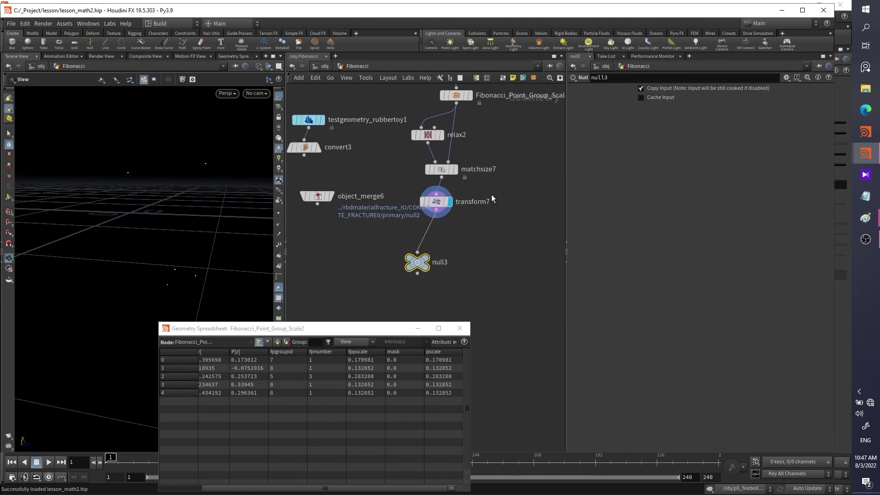
Select rbdmaterialfracture_IO and examine its Concrete IO in path
{"action": "middle_click_drag", "start_coordinate": [487, 196], "coordinate": [480, 300]}
{"action": "left_click", "coordinate": [384, 123]}
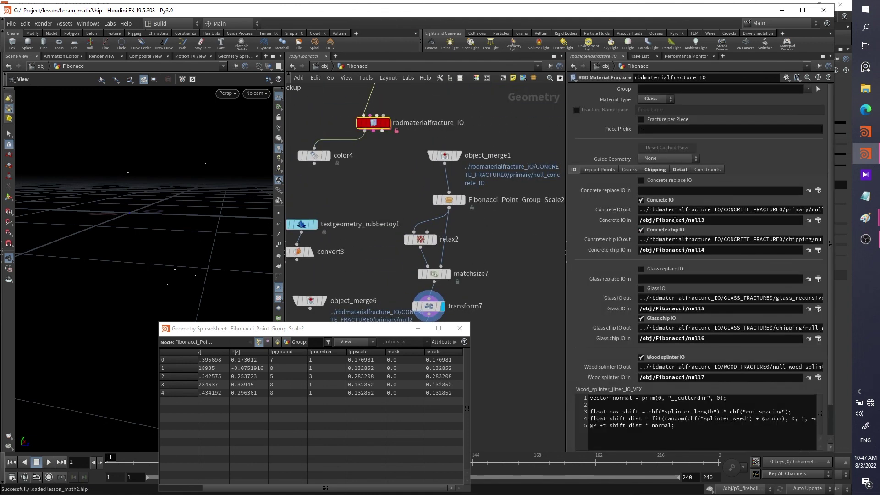
{"action": "left_click", "coordinate": [689, 220]}
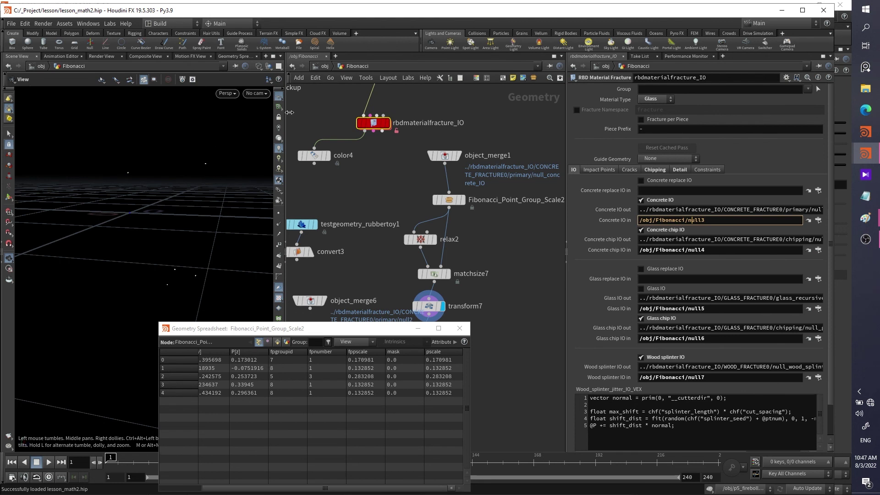
Close the geometry spreadsheet and survey the other IO chains down to null7, then return to rbdmaterialfracture_IO
{"action": "left_click", "coordinate": [460, 328]}
{"action": "scroll", "coordinate": [395, 186], "scroll_direction": "down", "scroll_amount": 3}
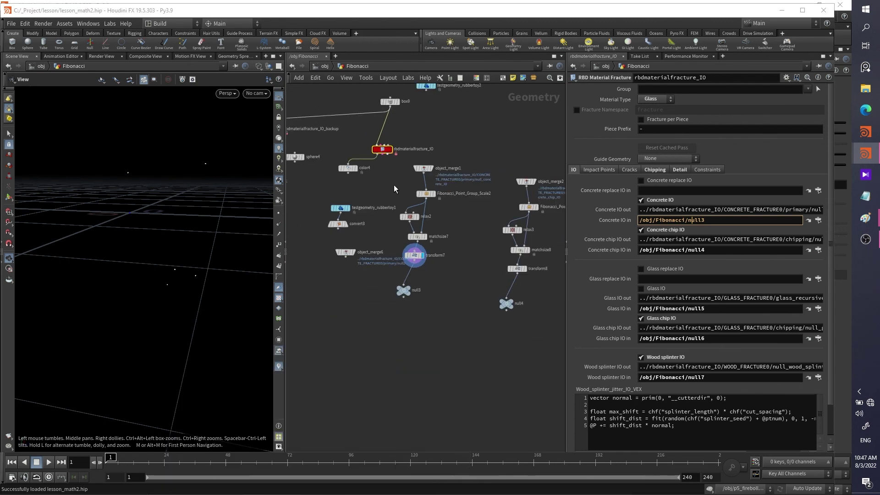
{"action": "middle_click_drag", "start_coordinate": [351, 261], "coordinate": [381, 323]}
{"action": "scroll", "coordinate": [406, 301], "scroll_direction": "up", "scroll_amount": 5}
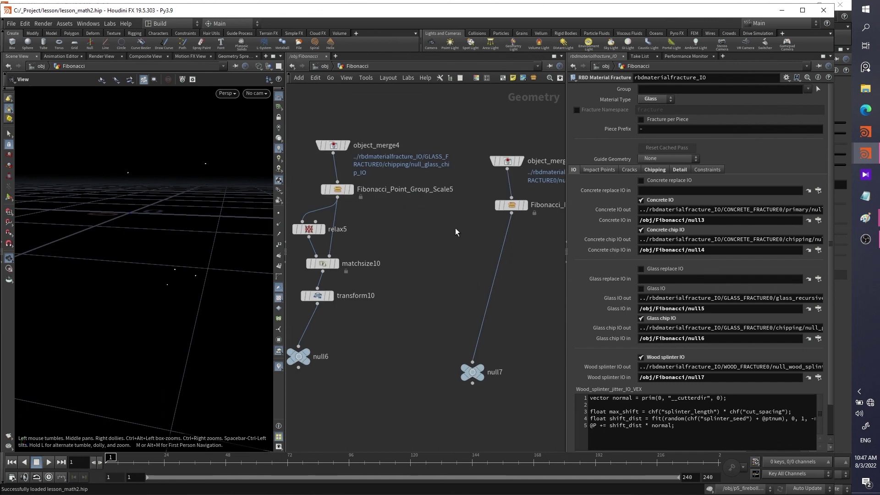
{"action": "scroll", "coordinate": [415, 279], "scroll_direction": "down", "scroll_amount": 6}
{"action": "middle_click_drag", "start_coordinate": [422, 259], "coordinate": [475, 284]}
{"action": "scroll", "coordinate": [431, 230], "scroll_direction": "up", "scroll_amount": 3}
{"action": "scroll", "coordinate": [436, 232], "scroll_direction": "up", "scroll_amount": 3}
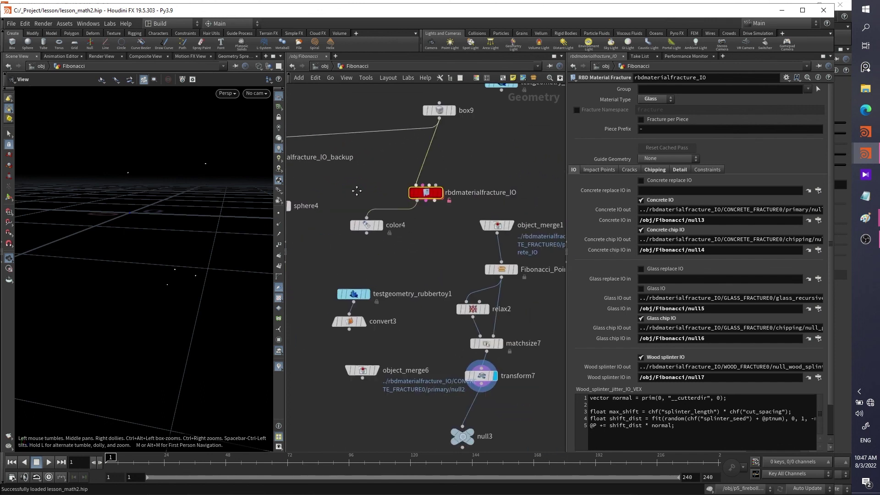
Try to save rbdmaterialfracture_IO as a new digital asset with the default name and version 3.0
{"action": "right_click", "coordinate": [429, 196]}
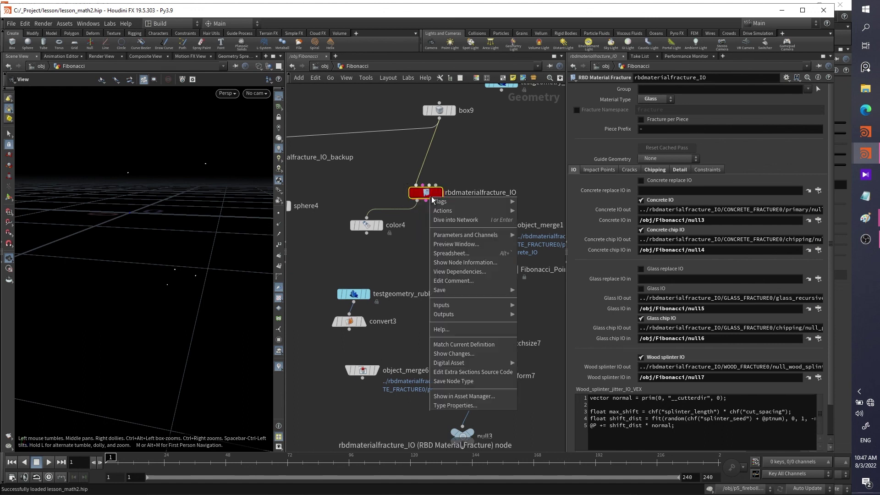
{"action": "mouse_move", "coordinate": [472, 364]}
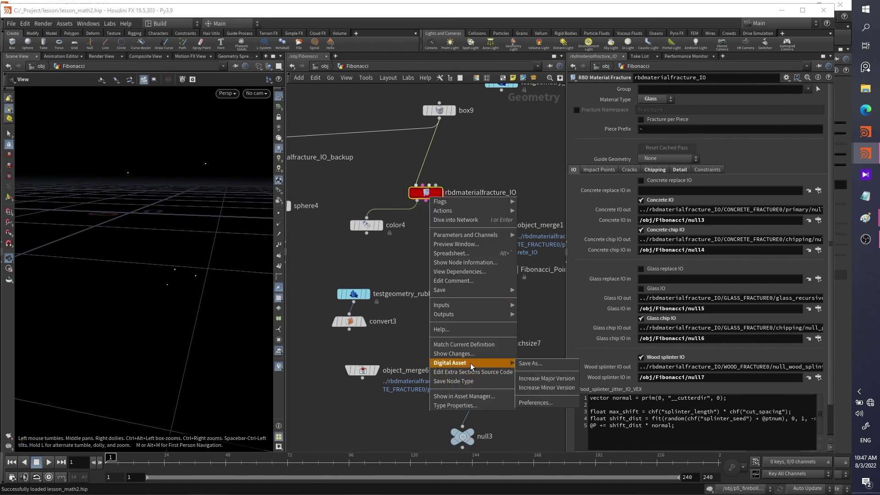
{"action": "left_click", "coordinate": [530, 364]}
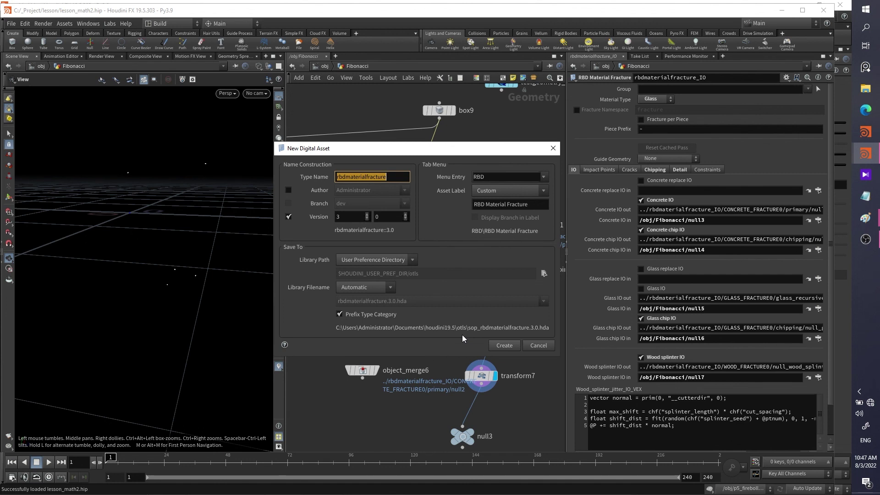
{"action": "key", "text": "Return"}
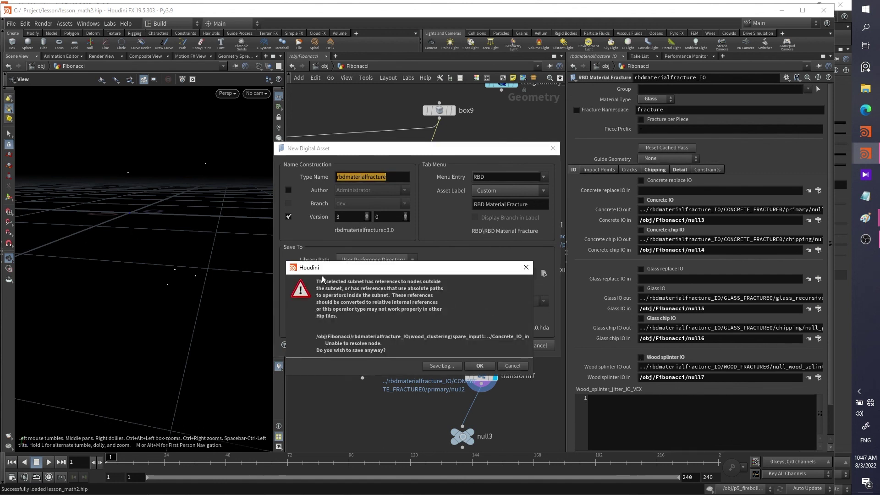
{"action": "key", "text": "Return"}
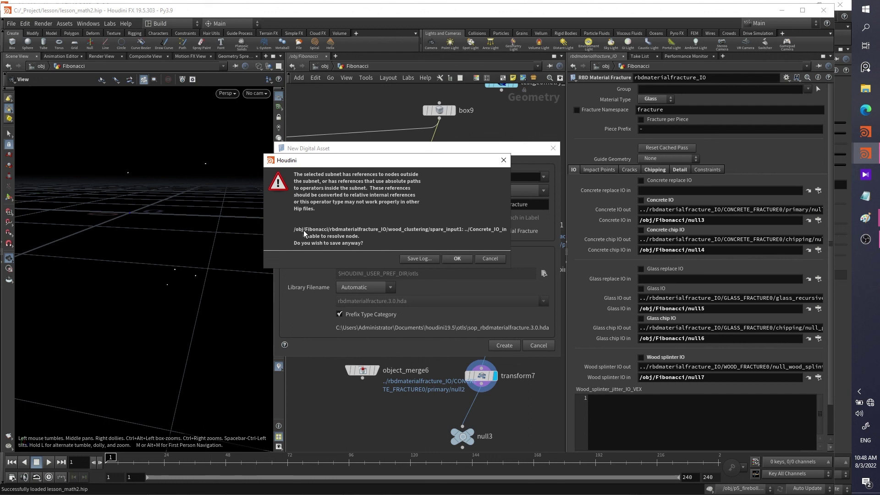
{"action": "left_click_drag", "start_coordinate": [414, 166], "coordinate": [377, 210]}
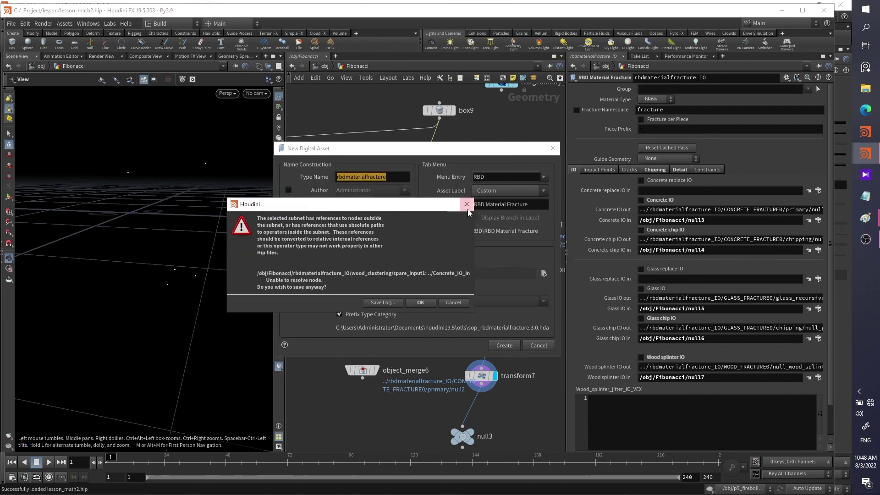
{"action": "left_click", "coordinate": [466, 205]}
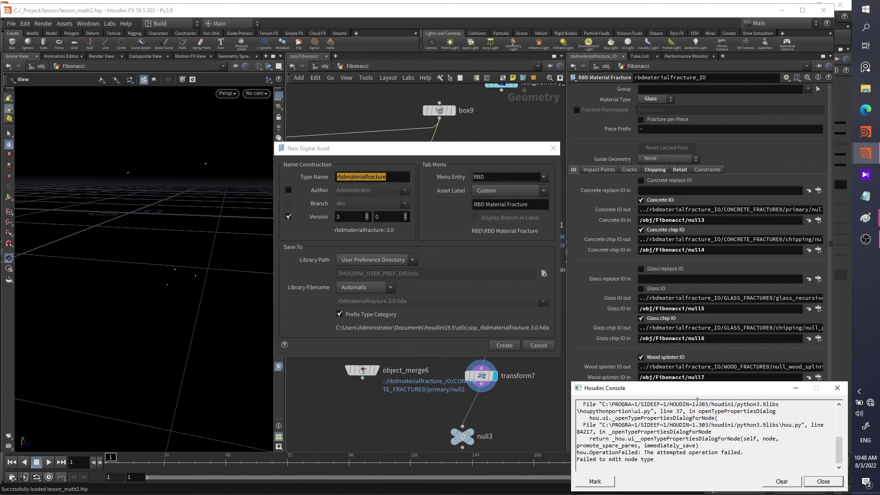
{"action": "left_click_drag", "start_coordinate": [734, 388], "coordinate": [538, 312]}
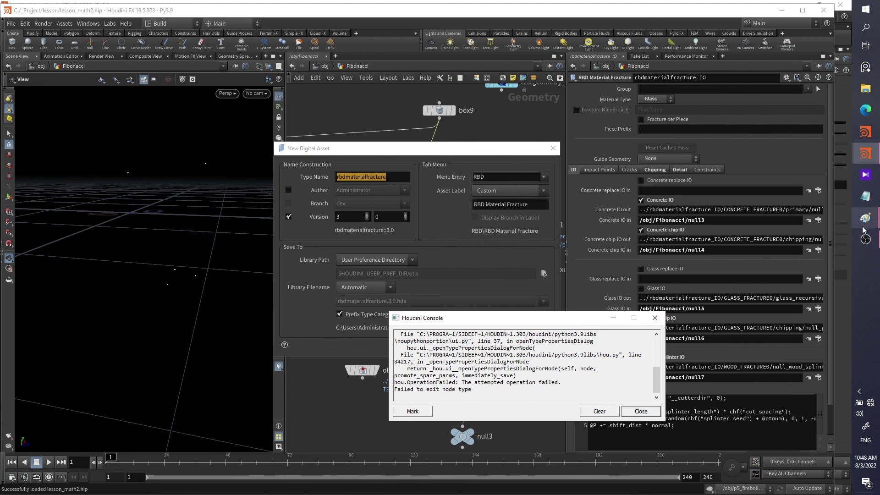
Switch to the Paint drawing, minimize the Houdini Console covering it and enlarge the canvas to about 6776 × 5456 px
{"action": "mouse_move", "coordinate": [866, 219]}
{"action": "left_click", "coordinate": [787, 259]}
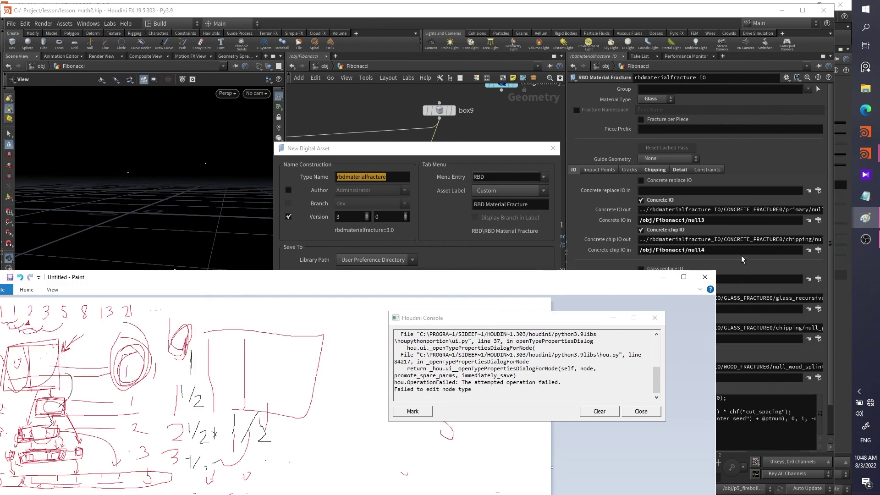
{"action": "mouse_move", "coordinate": [272, 280]}
{"action": "left_mouse_down"}
{"action": "mouse_move", "coordinate": [380, 251]}
{"action": "mouse_move", "coordinate": [326, 46]}
{"action": "left_mouse_up"}
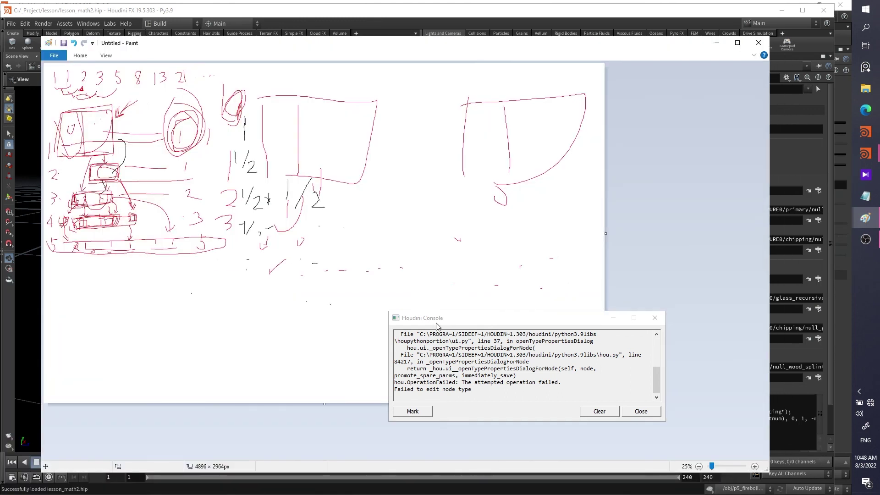
{"action": "left_click", "coordinate": [614, 317]}
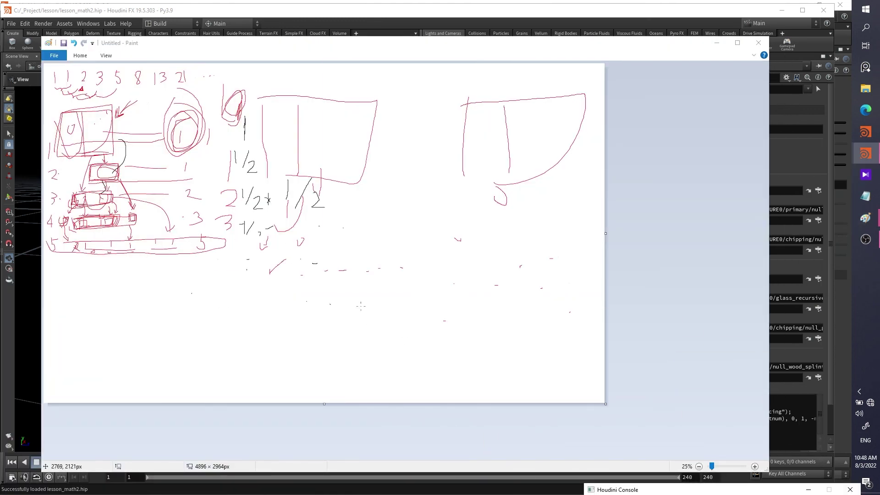
{"action": "scroll", "coordinate": [294, 268], "scroll_direction": "down", "scroll_amount": 1, "text": "ctrl"}
{"action": "mouse_move", "coordinate": [320, 235]}
{"action": "left_mouse_down"}
{"action": "mouse_move", "coordinate": [358, 299]}
{"action": "mouse_move", "coordinate": [433, 377]}
{"action": "left_mouse_up"}
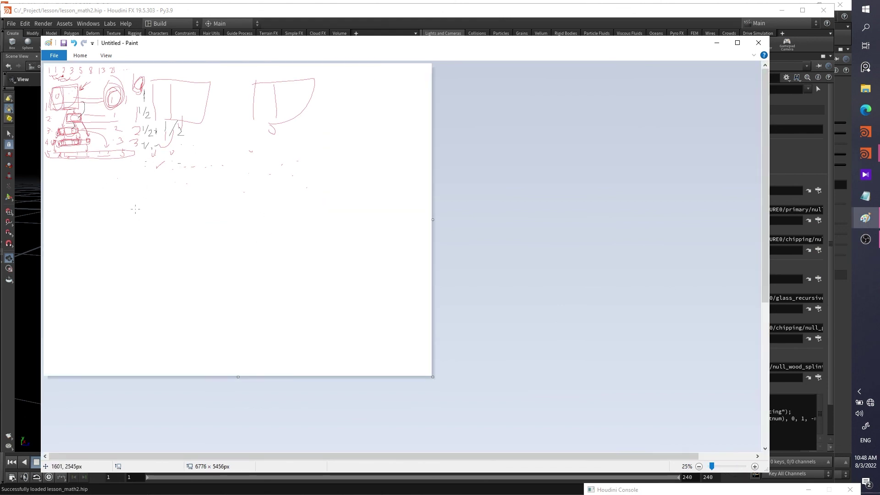
{"action": "scroll", "coordinate": [138, 214], "scroll_direction": "up", "scroll_amount": 1, "text": "ctrl"}
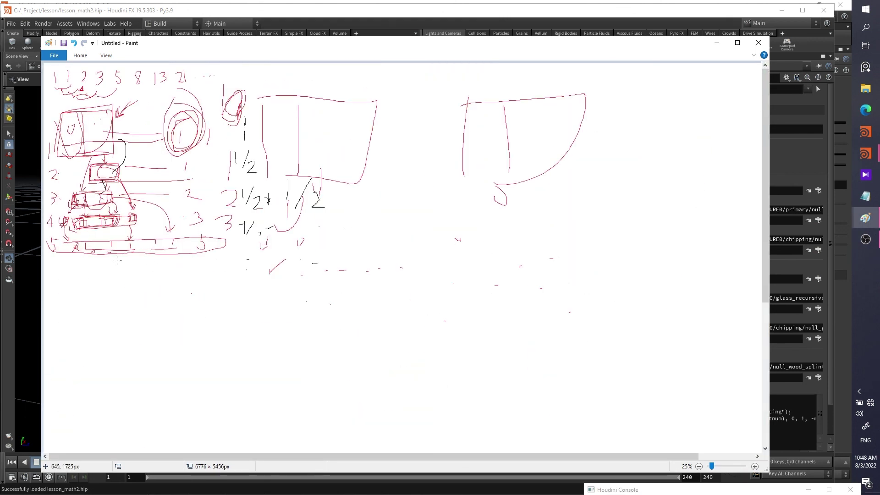
Sketch a curved black shape over the upper red outline, a grid of crossing lines below and a slanted box beside it
{"action": "mouse_move", "coordinate": [344, 109]}
{"action": "left_mouse_down"}
{"action": "mouse_move", "coordinate": [347, 150]}
{"action": "mouse_move", "coordinate": [374, 148]}
{"action": "mouse_move", "coordinate": [356, 168]}
{"action": "left_mouse_up"}
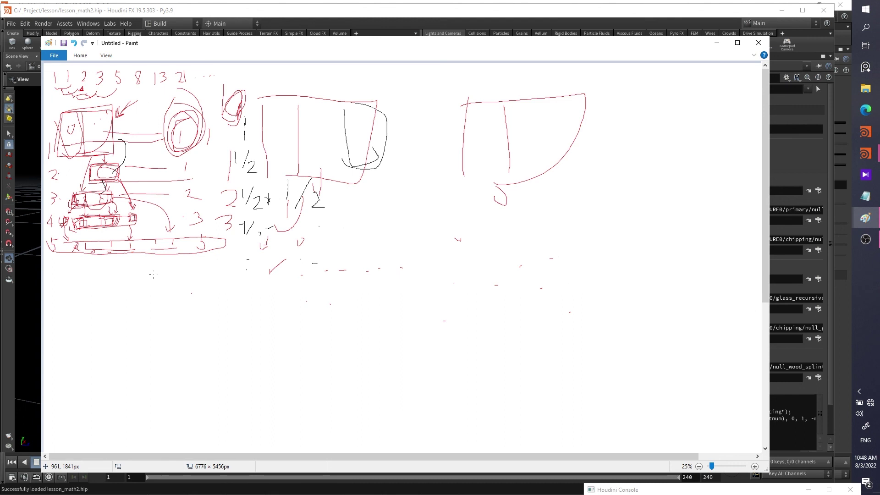
{"action": "left_click_drag", "start_coordinate": [173, 263], "coordinate": [180, 381]}
{"action": "left_click_drag", "start_coordinate": [209, 273], "coordinate": [225, 374]}
{"action": "left_click_drag", "start_coordinate": [138, 289], "coordinate": [240, 284]}
{"action": "mouse_move", "coordinate": [143, 342]}
{"action": "left_mouse_down"}
{"action": "mouse_move", "coordinate": [258, 337]}
{"action": "mouse_move", "coordinate": [294, 350]}
{"action": "left_mouse_up"}
{"action": "mouse_move", "coordinate": [165, 277]}
{"action": "left_mouse_down"}
{"action": "mouse_move", "coordinate": [174, 392]}
{"action": "mouse_move", "coordinate": [147, 377]}
{"action": "mouse_move", "coordinate": [146, 420]}
{"action": "left_mouse_up"}
{"action": "left_click_drag", "start_coordinate": [130, 396], "coordinate": [192, 390]}
{"action": "left_click_drag", "start_coordinate": [131, 402], "coordinate": [261, 398]}
{"action": "left_click_drag", "start_coordinate": [172, 395], "coordinate": [271, 396]}
{"action": "left_click_drag", "start_coordinate": [225, 353], "coordinate": [231, 424]}
{"action": "left_click_drag", "start_coordinate": [251, 270], "coordinate": [282, 451]}
{"action": "mouse_move", "coordinate": [231, 381]}
{"action": "left_mouse_down"}
{"action": "mouse_move", "coordinate": [335, 373]}
{"action": "mouse_move", "coordinate": [337, 390]}
{"action": "left_mouse_up"}
{"action": "left_click_drag", "start_coordinate": [455, 256], "coordinate": [456, 377]}
{"action": "left_click_drag", "start_coordinate": [456, 274], "coordinate": [428, 376]}
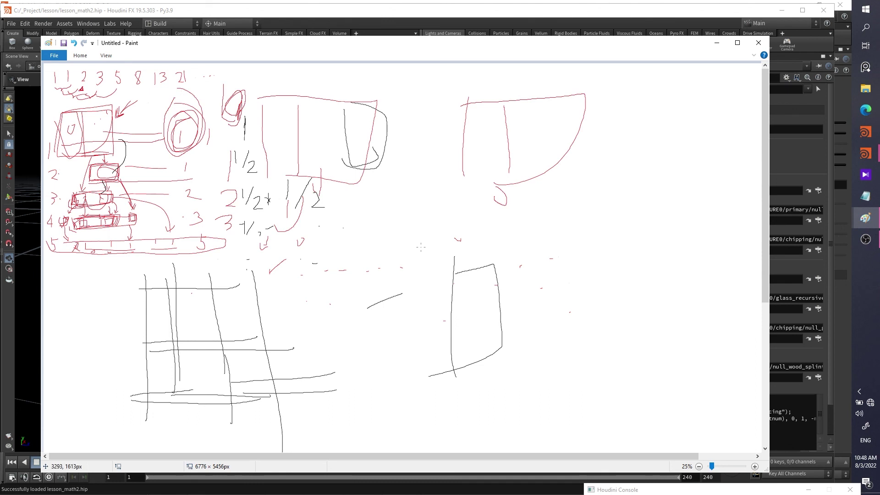
Handwrite the word "physic" above the slanted box
{"action": "left_click_drag", "start_coordinate": [416, 208], "coordinate": [426, 291]}
{"action": "left_click_drag", "start_coordinate": [429, 209], "coordinate": [417, 236]}
{"action": "left_click_drag", "start_coordinate": [436, 178], "coordinate": [460, 238]}
{"action": "left_click_drag", "start_coordinate": [475, 208], "coordinate": [489, 210]}
{"action": "left_click_drag", "start_coordinate": [493, 208], "coordinate": [484, 298]}
{"action": "left_click_drag", "start_coordinate": [520, 200], "coordinate": [516, 223]}
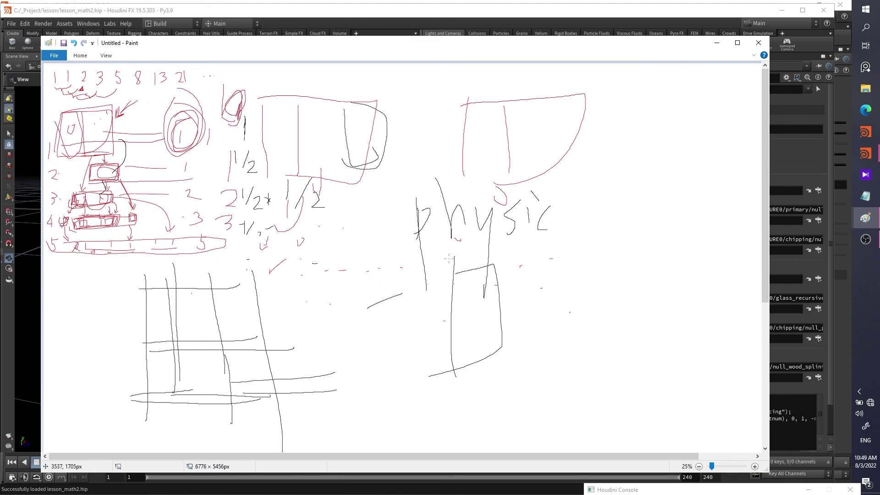
Handwrite "Random" and "Noise" below "physic" and underline the words
{"action": "mouse_move", "coordinate": [385, 292]}
{"action": "left_mouse_down"}
{"action": "mouse_move", "coordinate": [384, 343]}
{"action": "mouse_move", "coordinate": [392, 312]}
{"action": "mouse_move", "coordinate": [461, 293]}
{"action": "mouse_move", "coordinate": [500, 262]}
{"action": "mouse_move", "coordinate": [507, 296]}
{"action": "mouse_move", "coordinate": [568, 283]}
{"action": "left_mouse_up"}
{"action": "mouse_move", "coordinate": [456, 348]}
{"action": "left_mouse_down"}
{"action": "mouse_move", "coordinate": [454, 369]}
{"action": "mouse_move", "coordinate": [473, 350]}
{"action": "mouse_move", "coordinate": [544, 363]}
{"action": "left_mouse_up"}
{"action": "left_click_drag", "start_coordinate": [439, 401], "coordinate": [541, 376]}
{"action": "left_click_drag", "start_coordinate": [370, 338], "coordinate": [555, 292]}
{"action": "left_click_drag", "start_coordinate": [369, 262], "coordinate": [513, 252]}
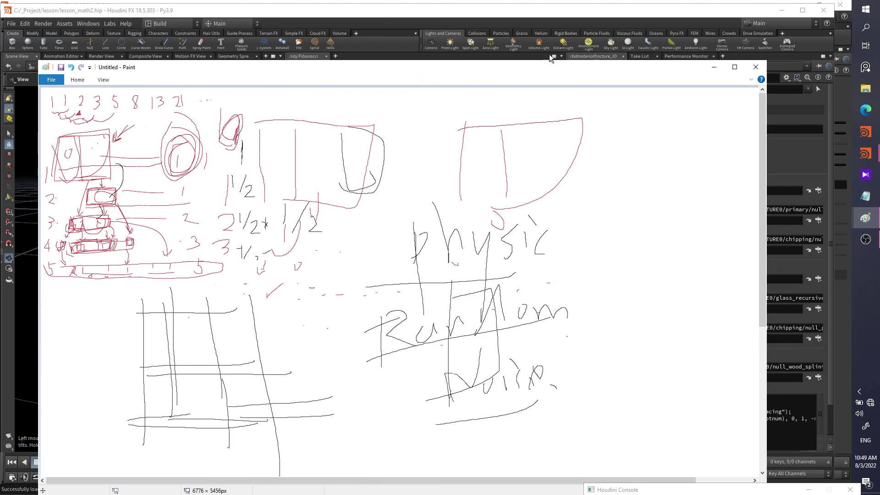
Return to Houdini, close the New Digital Asset dialog without creating the asset and search the node list for "fib"
{"action": "left_click", "coordinate": [711, 69]}
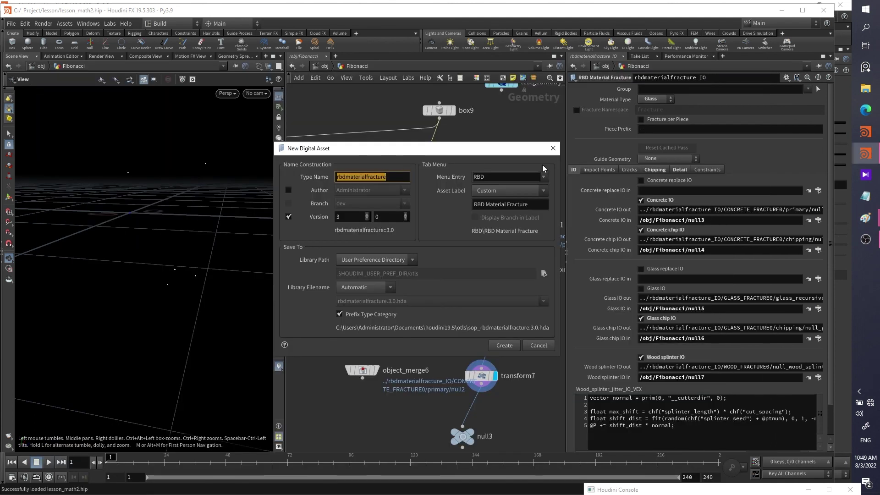
{"action": "left_click", "coordinate": [553, 148]}
{"action": "key", "text": "Tab"}
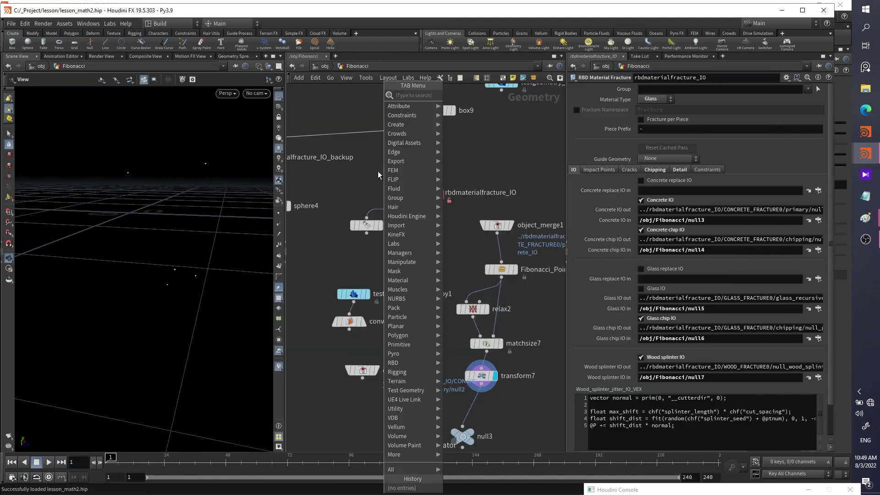
{"action": "type", "text": "fib"}
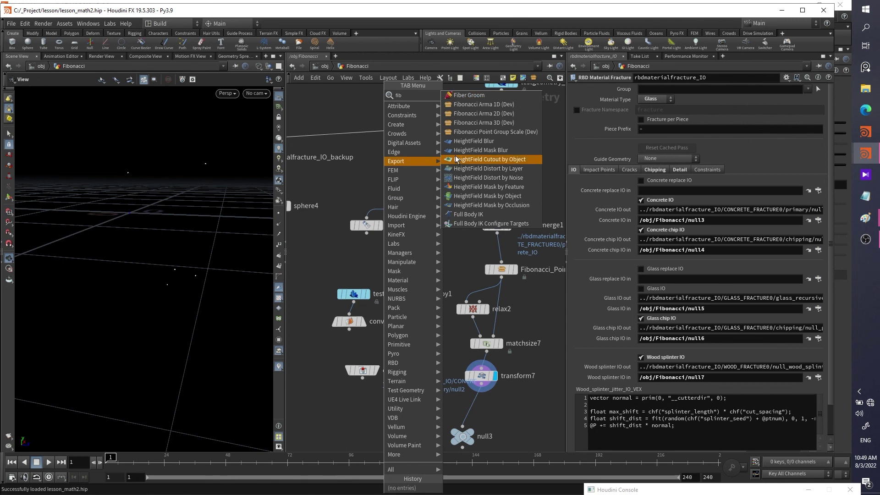